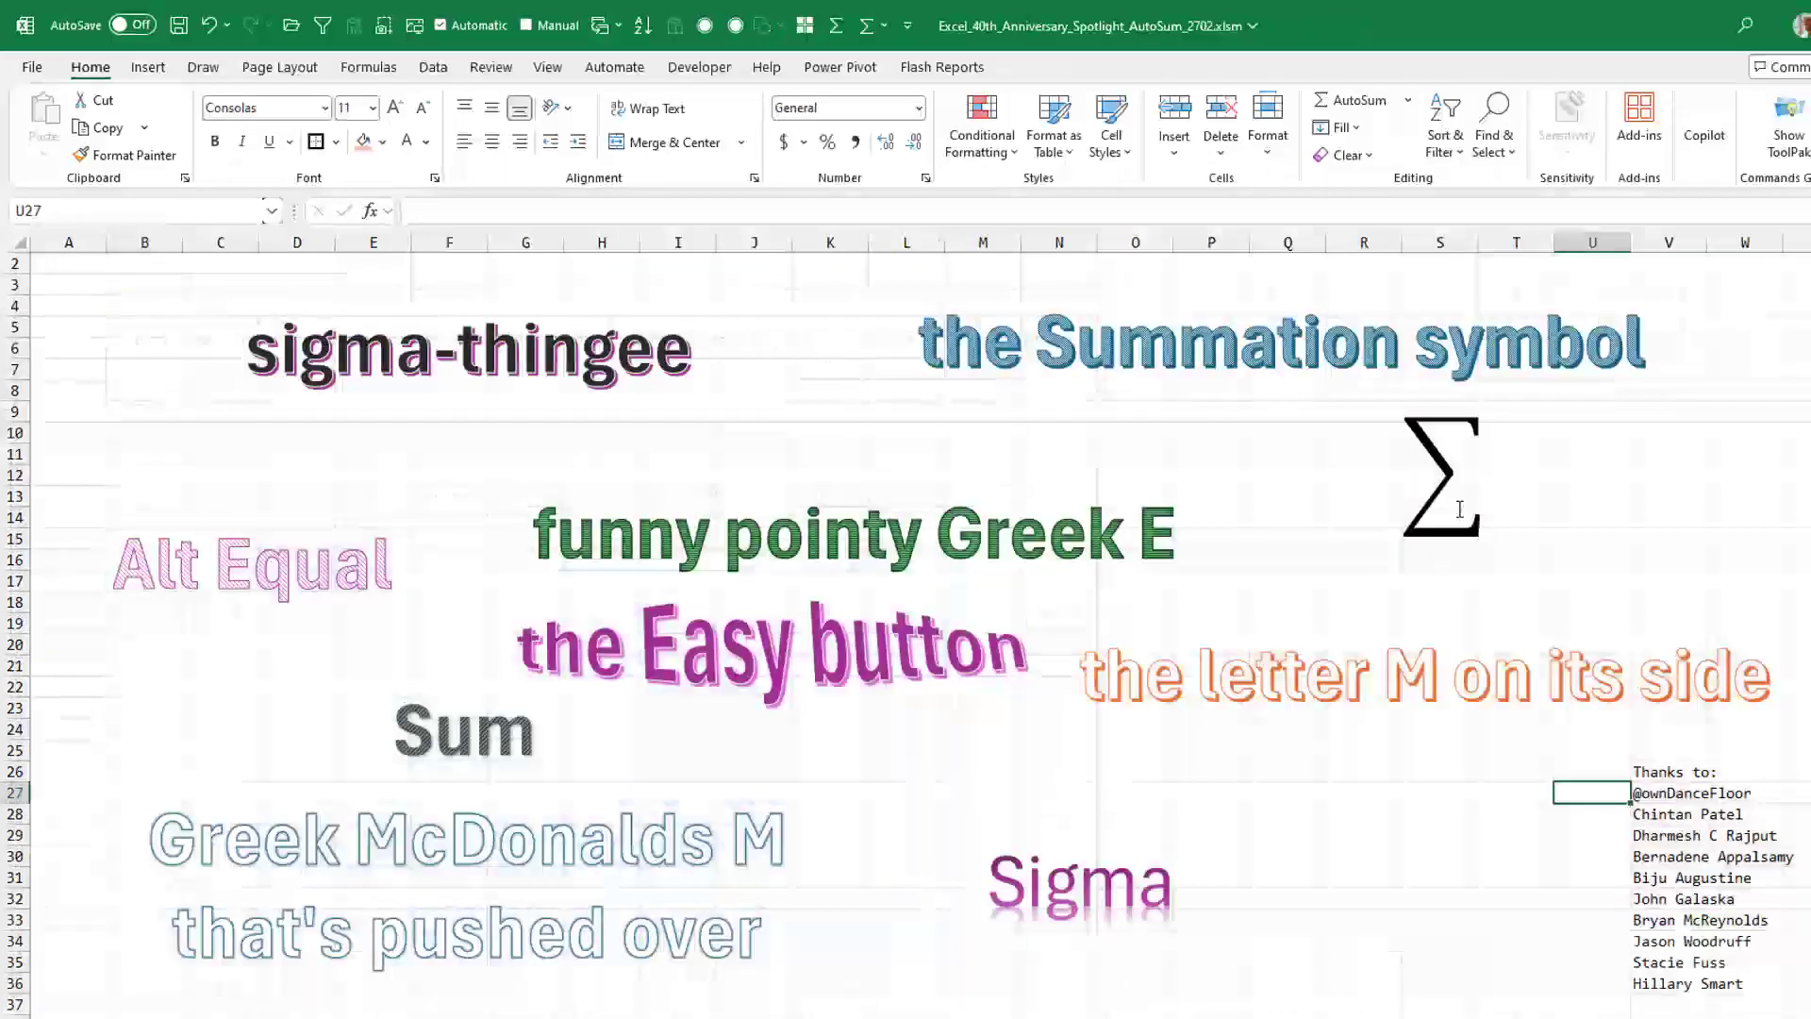
Cycle the ribbon from Formulas through Home to the Data tab, leaving the sheet unchanged.
{"action": "left_click", "coordinate": [368, 76]}
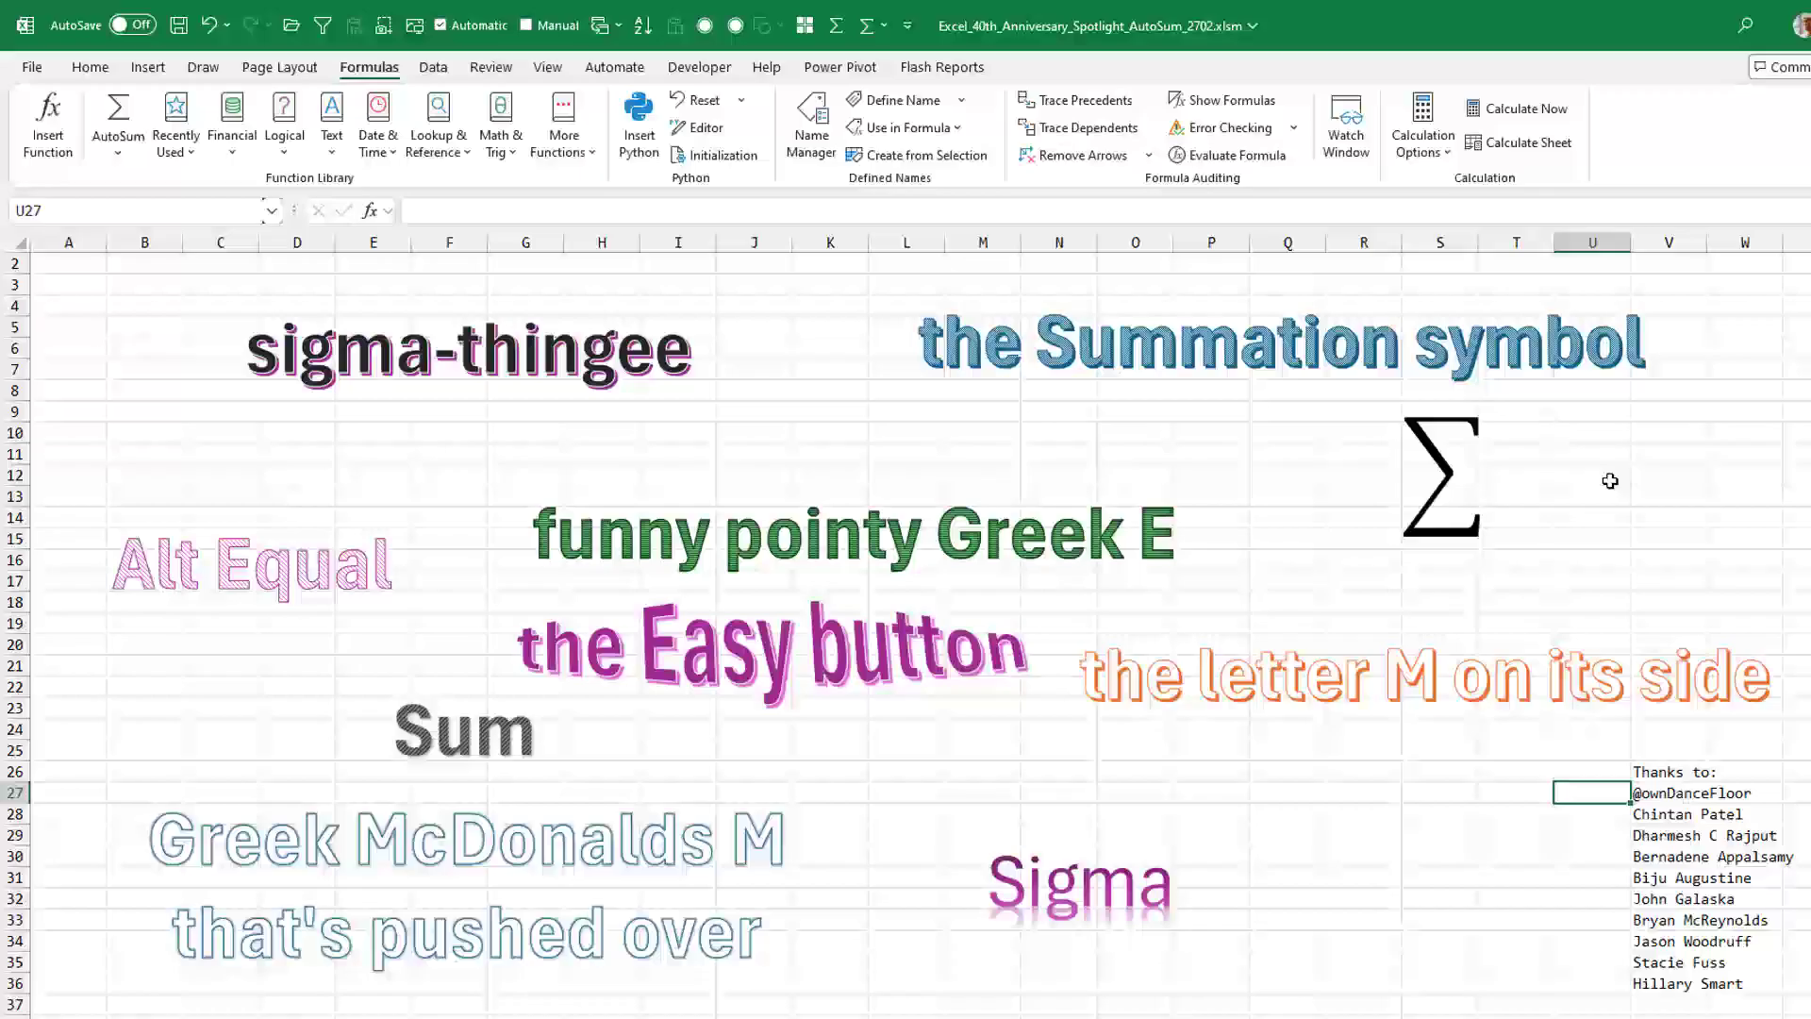
{"action": "left_click", "coordinate": [91, 69]}
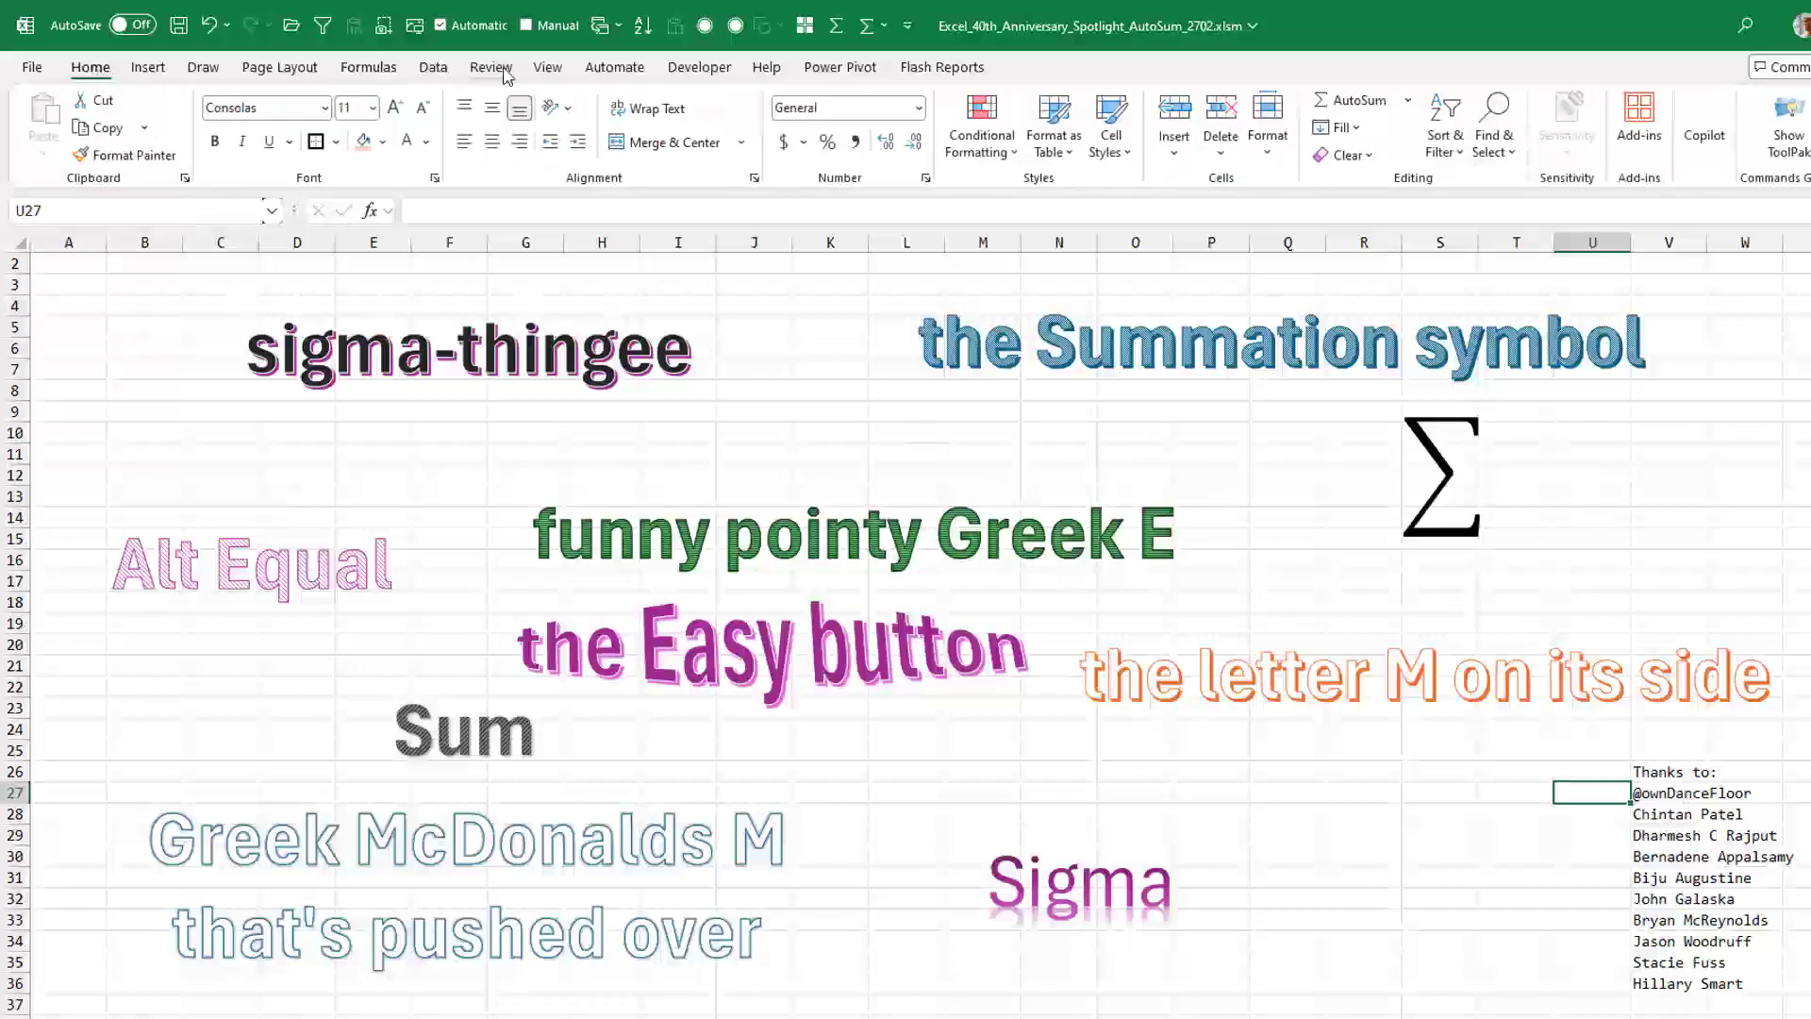
{"action": "left_click", "coordinate": [431, 69]}
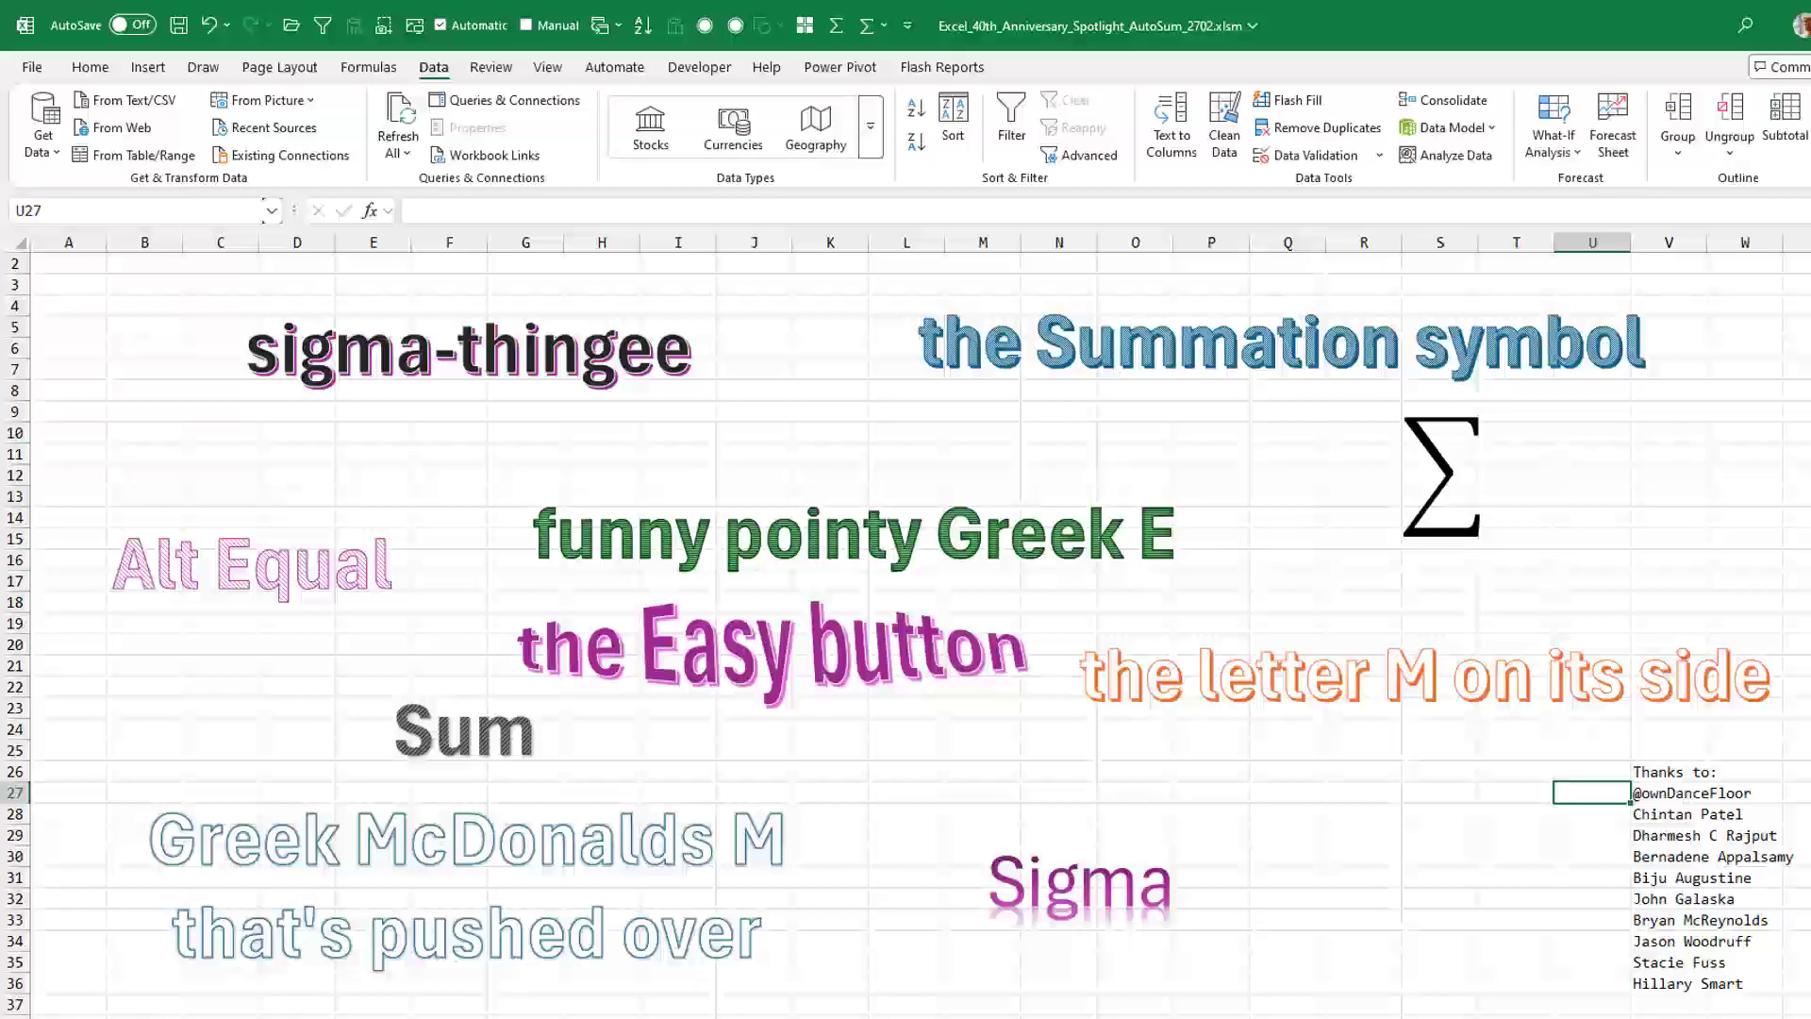
On the quarterly sales sheet, AutoSum Q1 in C12 and fill the column totals across to F12.
{"action": "key", "text": "ctrl+Page_Down"}
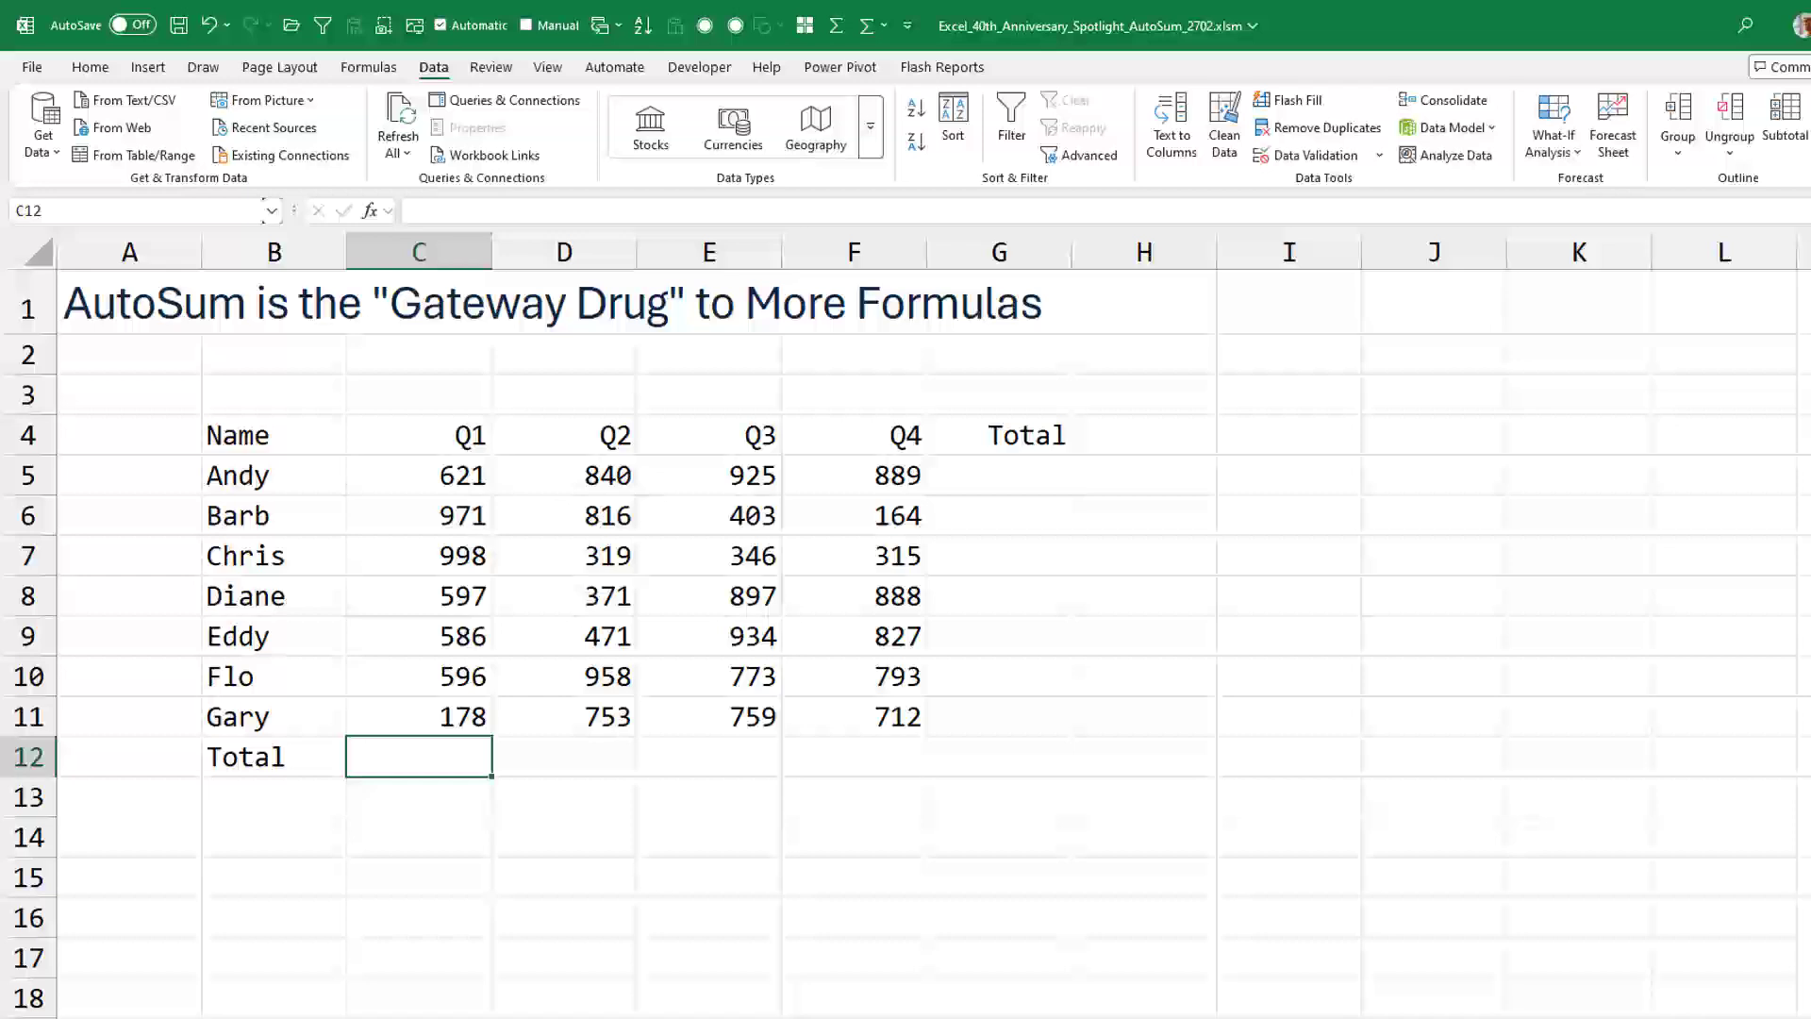
{"action": "left_click", "coordinate": [368, 67]}
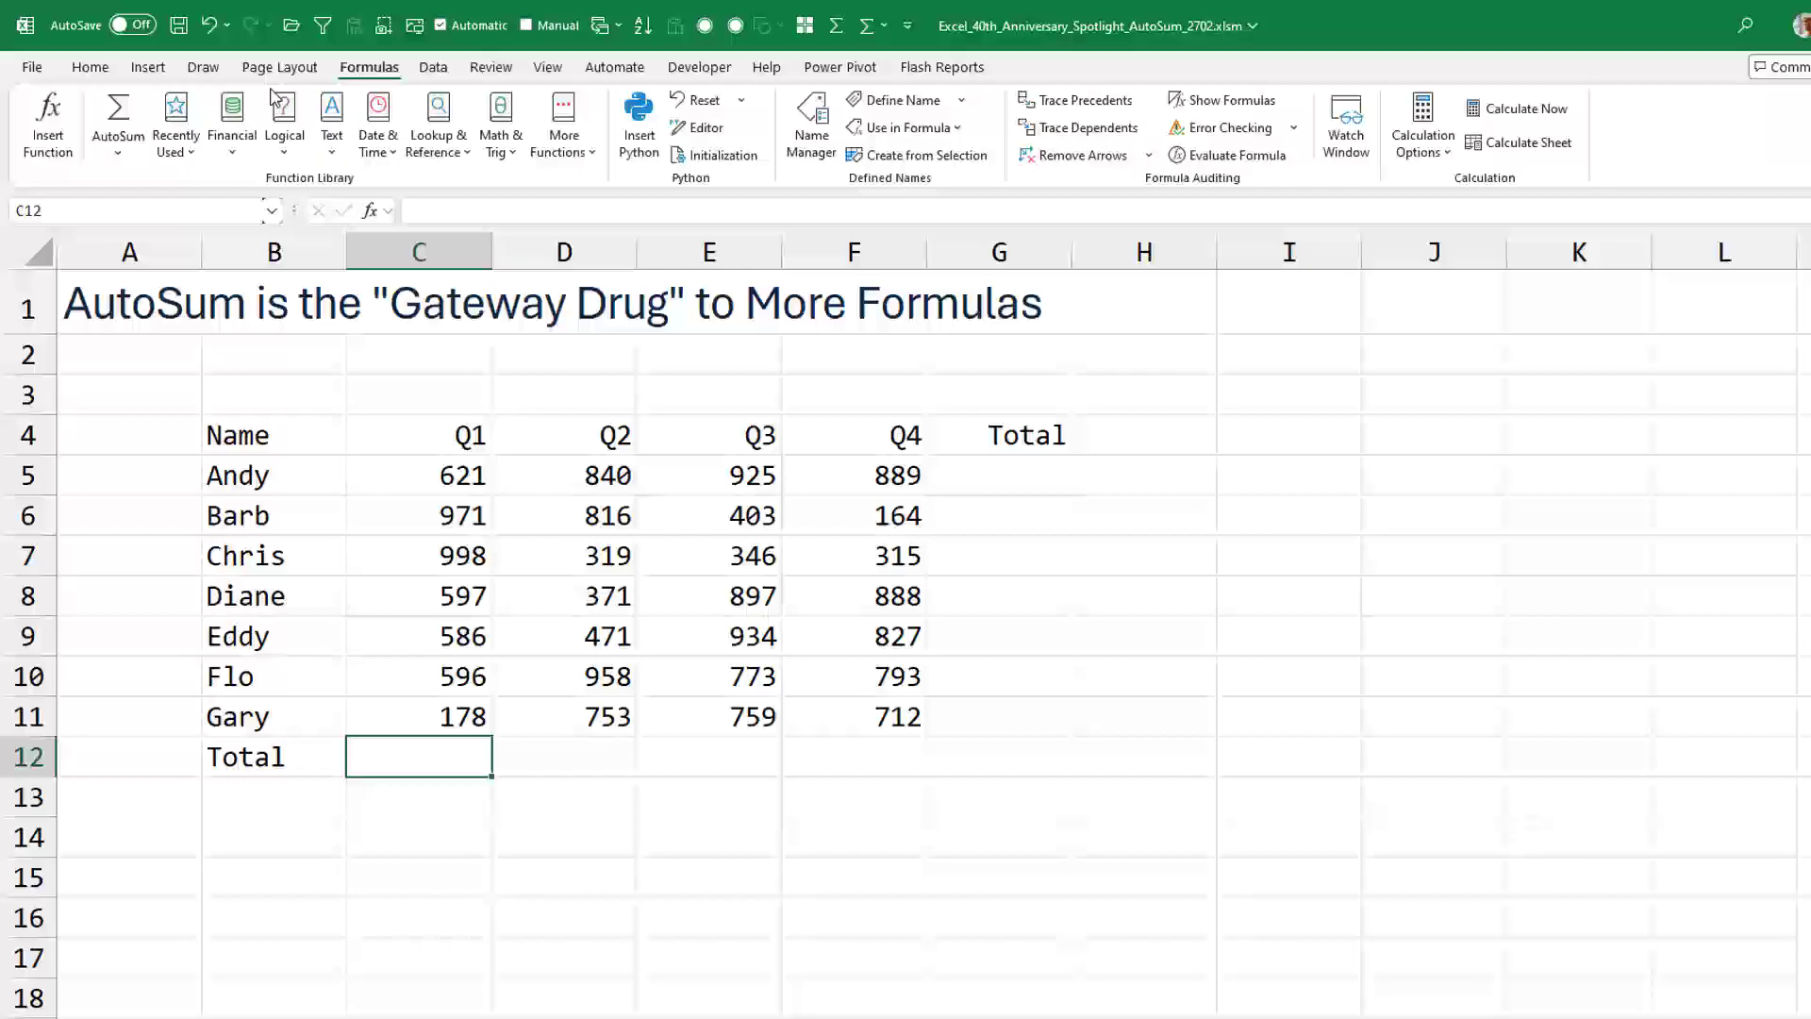
{"action": "left_click", "coordinate": [119, 112]}
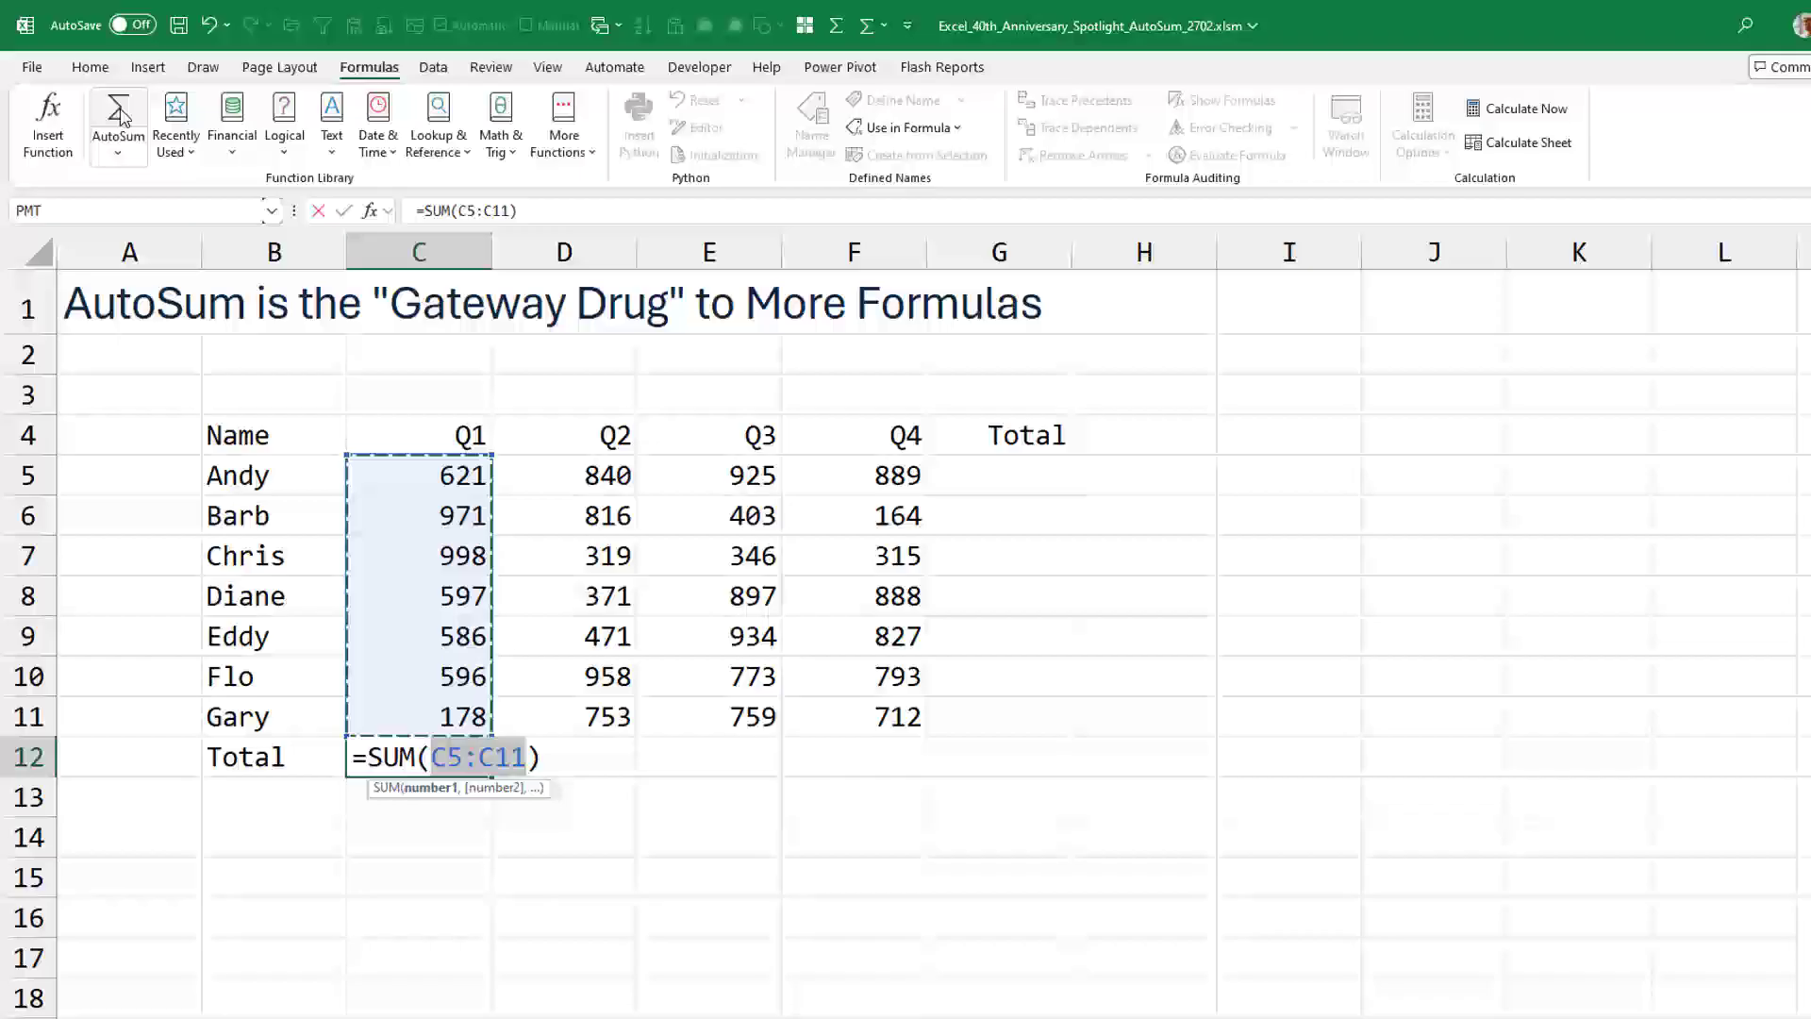
{"action": "key", "text": "Return"}
{"action": "key", "text": "Up"}
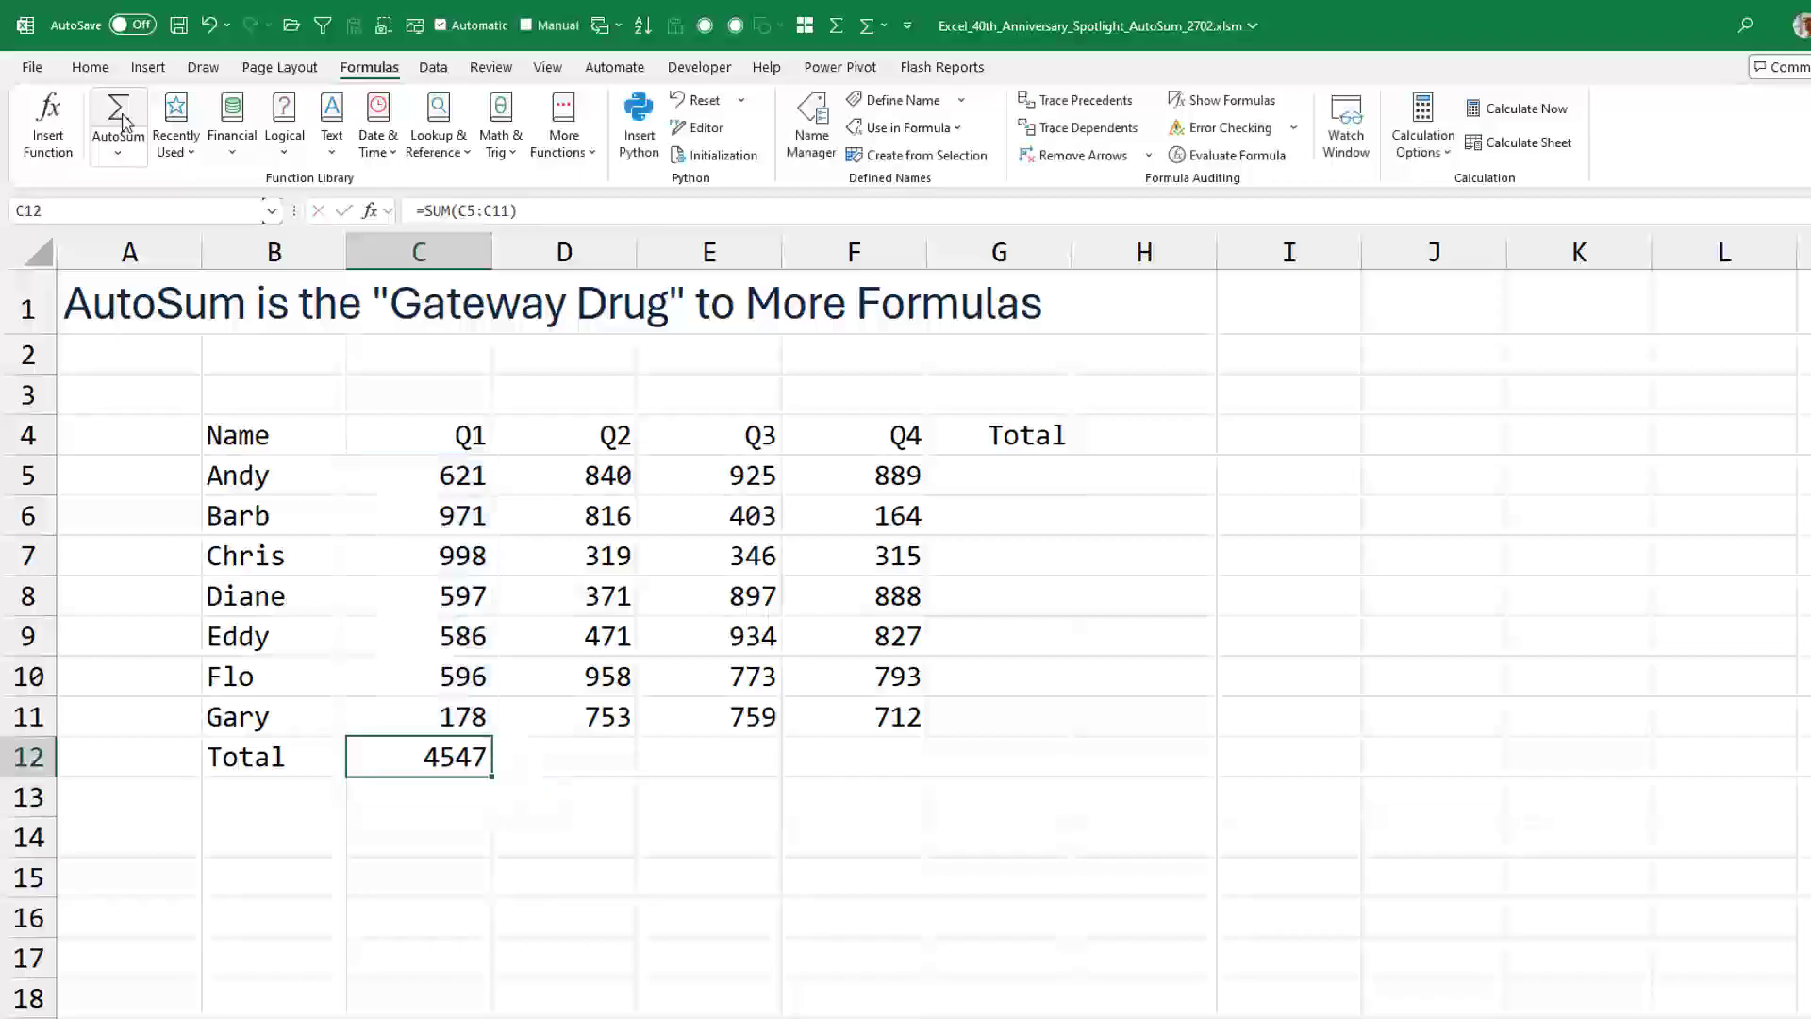
{"action": "left_click_drag", "start_coordinate": [494, 777], "coordinate": [919, 778]}
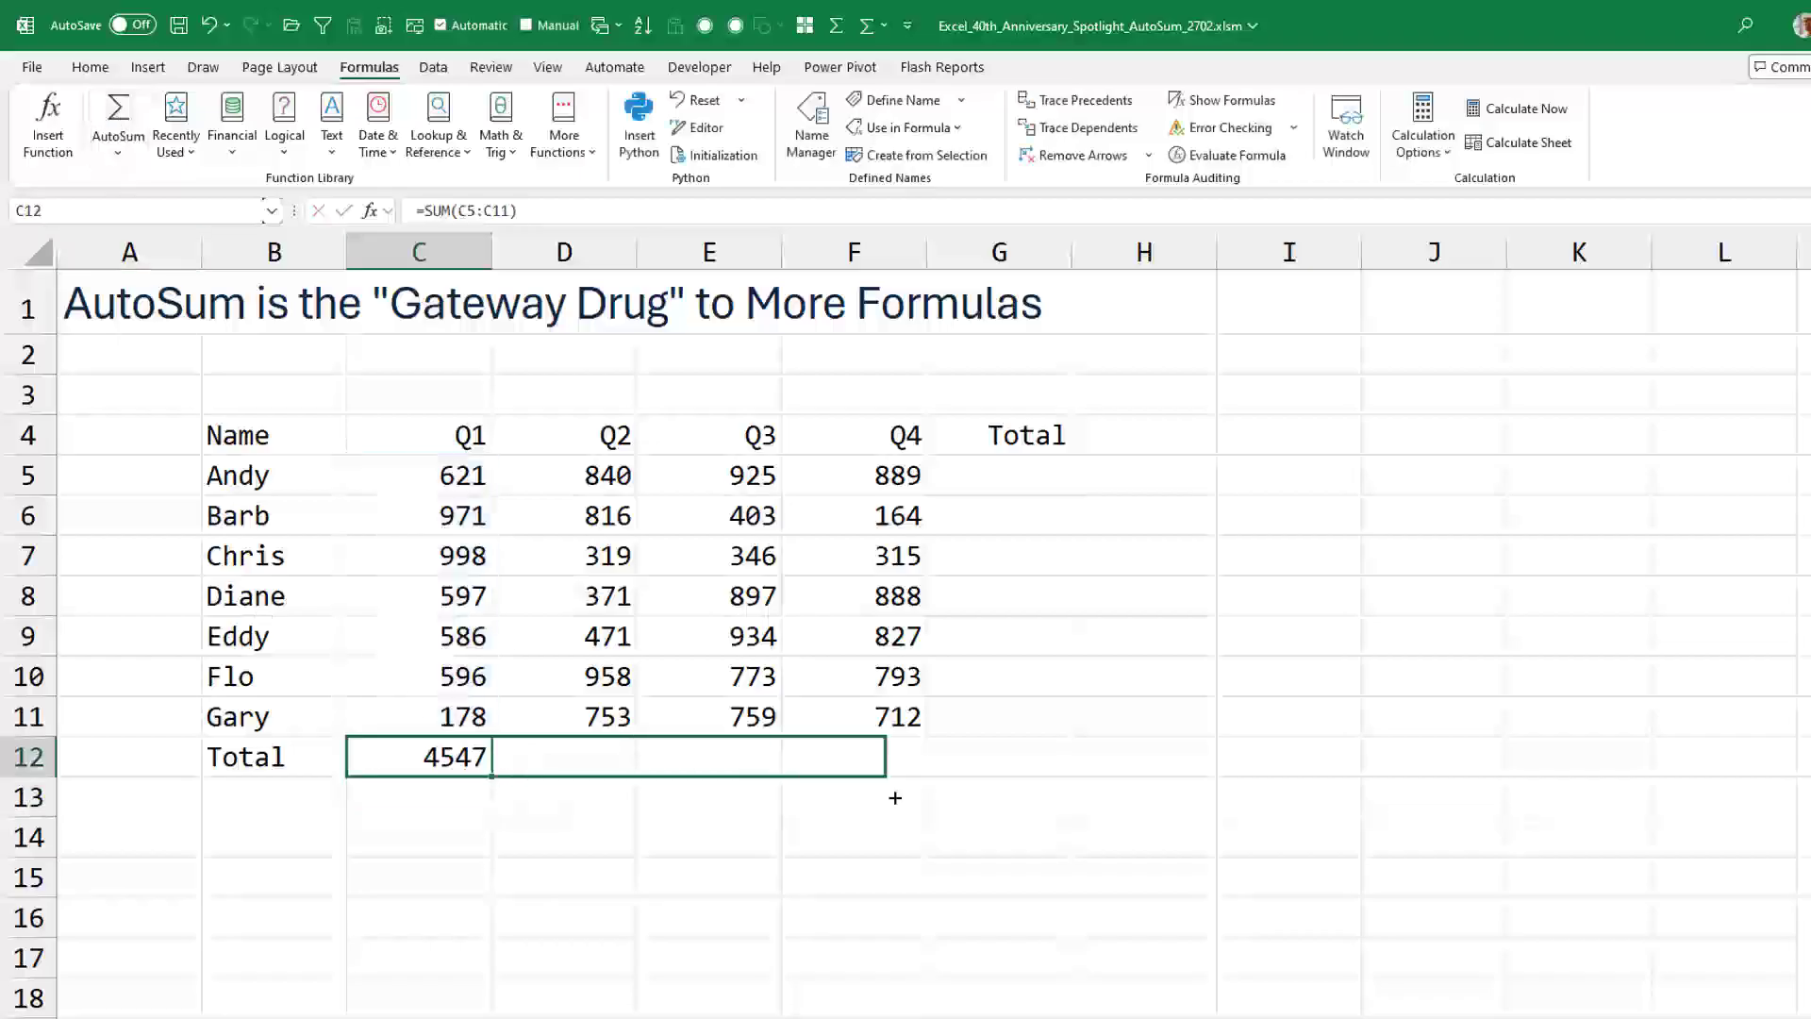
AutoSum Andy's row in G5, fill row totals down to grand total 18700, then go to the next sheet.
{"action": "left_click", "coordinate": [1000, 476]}
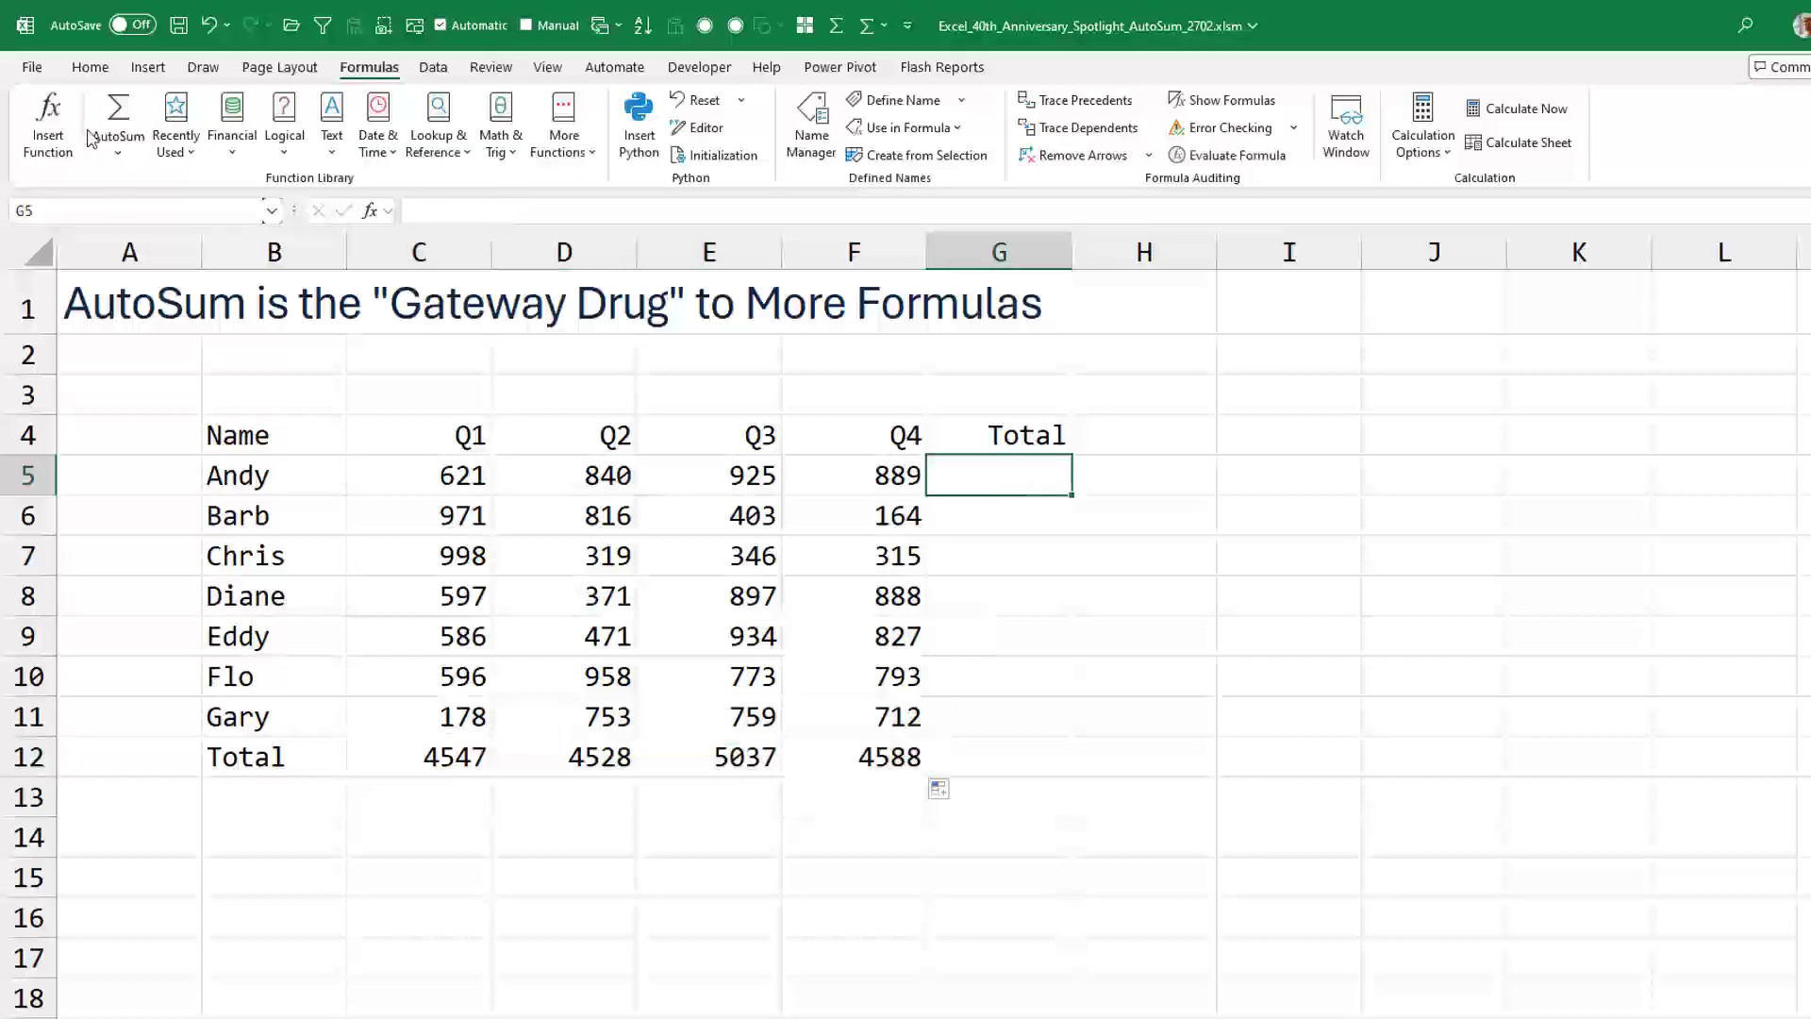
{"action": "left_click", "coordinate": [118, 111]}
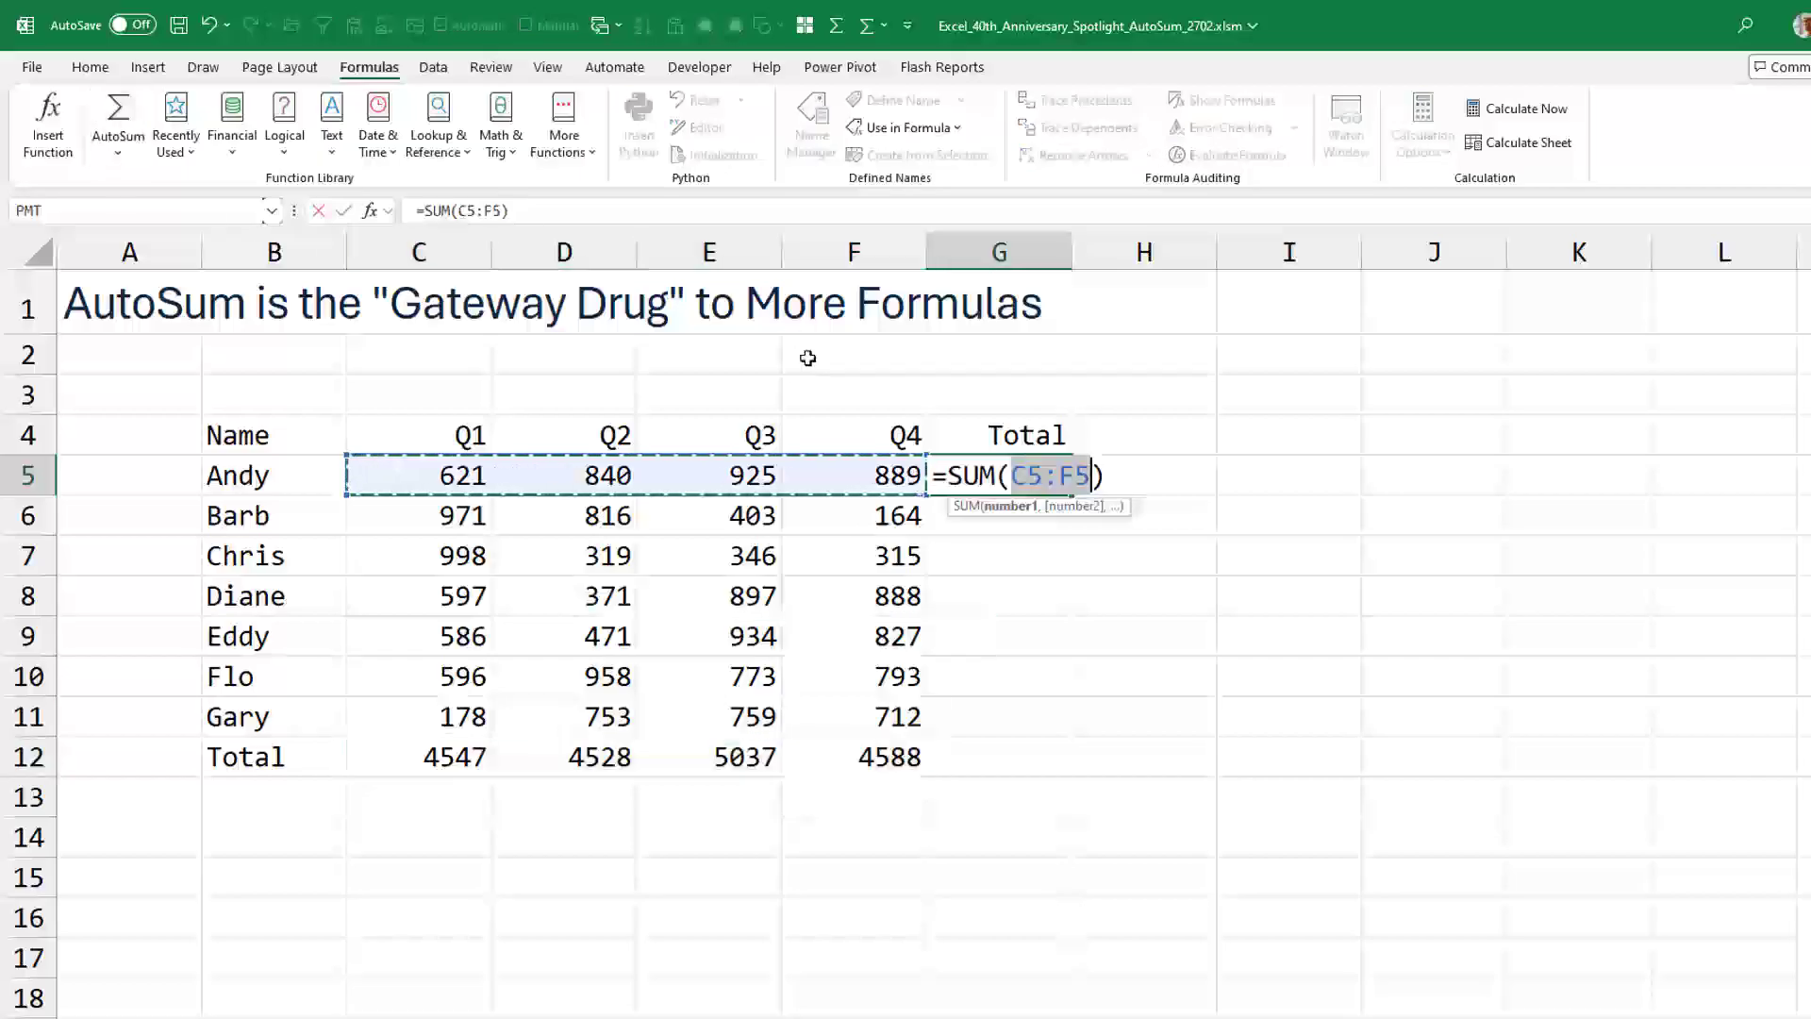
{"action": "key", "text": "ctrl+Return"}
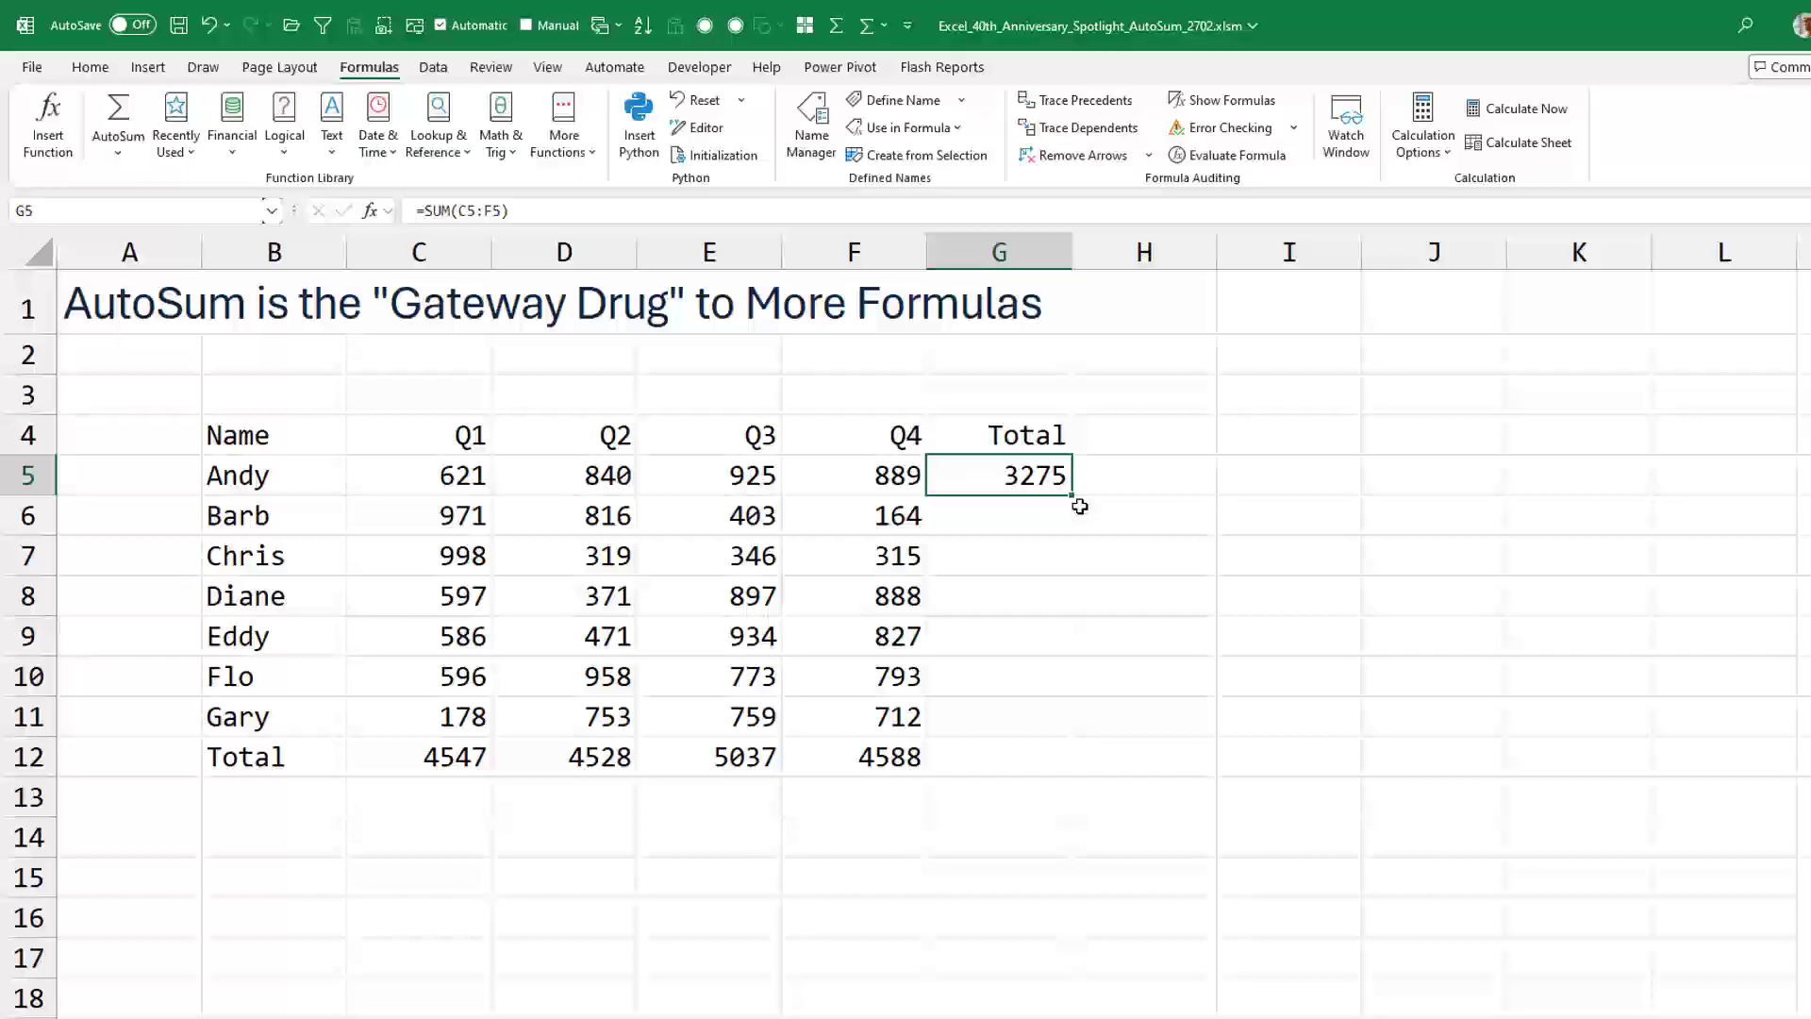
{"action": "double_click", "coordinate": [1071, 495]}
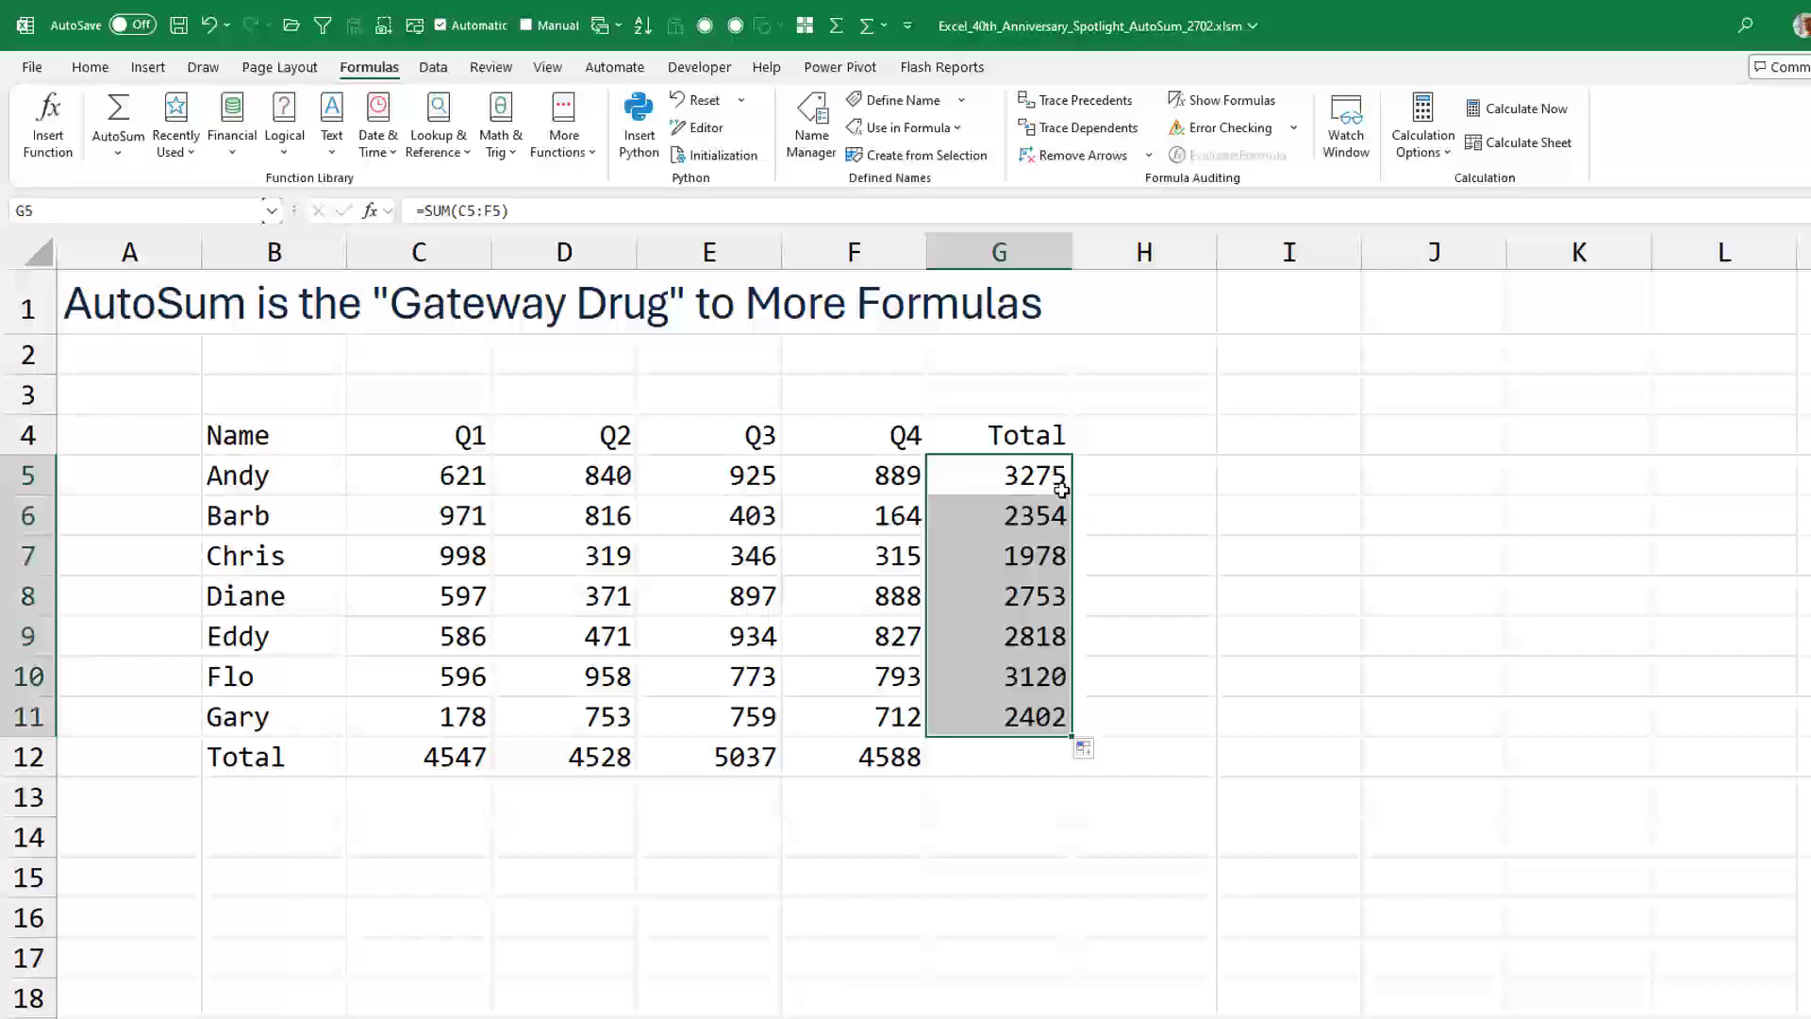
{"action": "left_click", "coordinate": [1042, 717]}
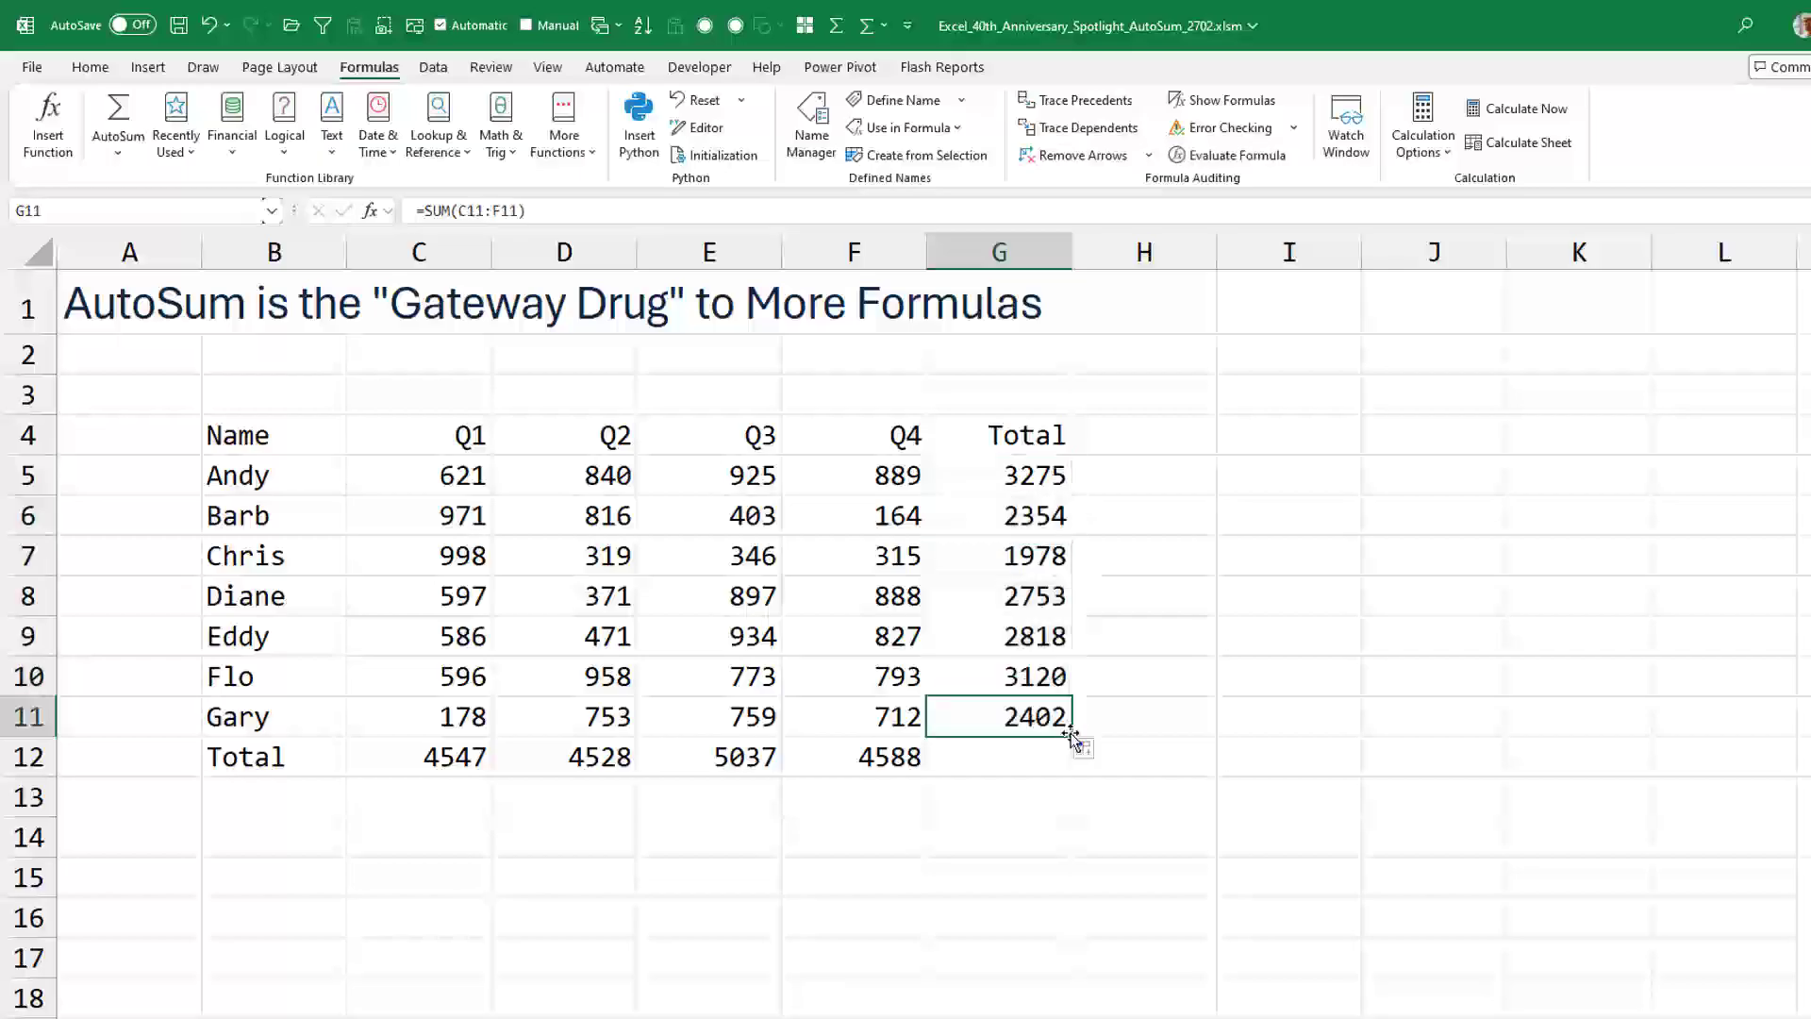
{"action": "left_click_drag", "start_coordinate": [1077, 731], "coordinate": [1076, 768]}
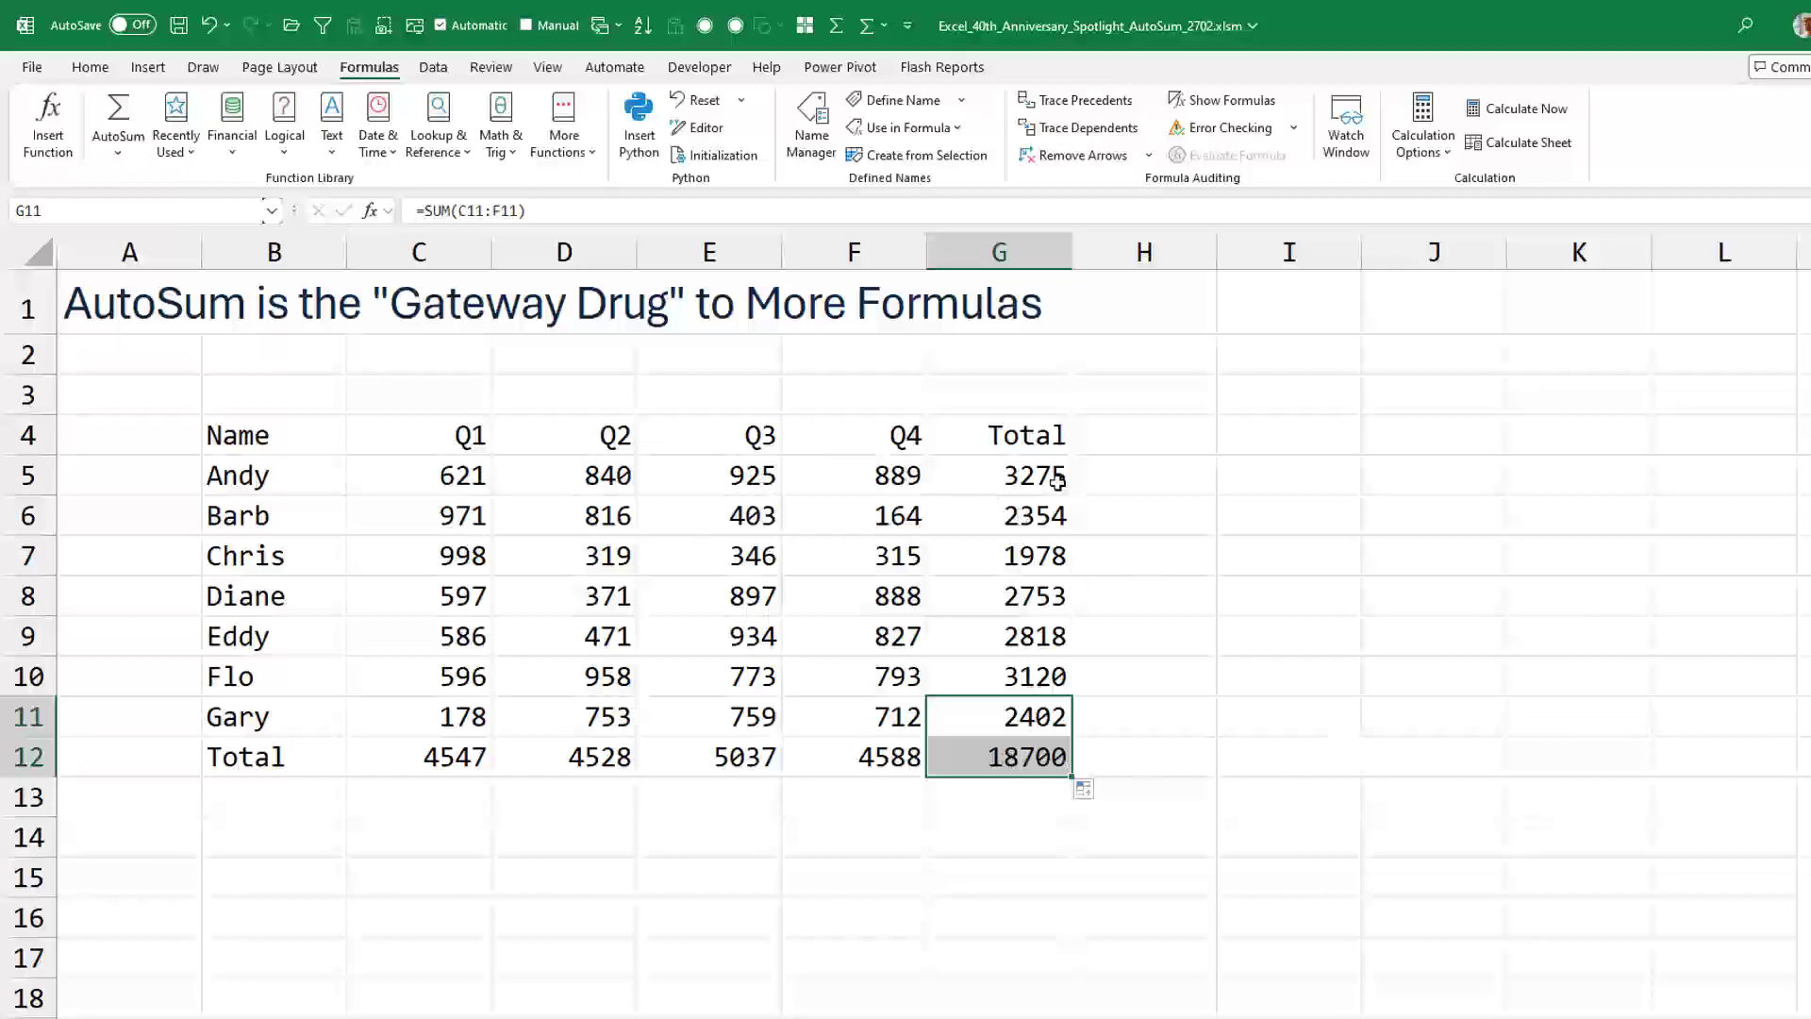
{"action": "key", "text": "ctrl+Page_Down"}
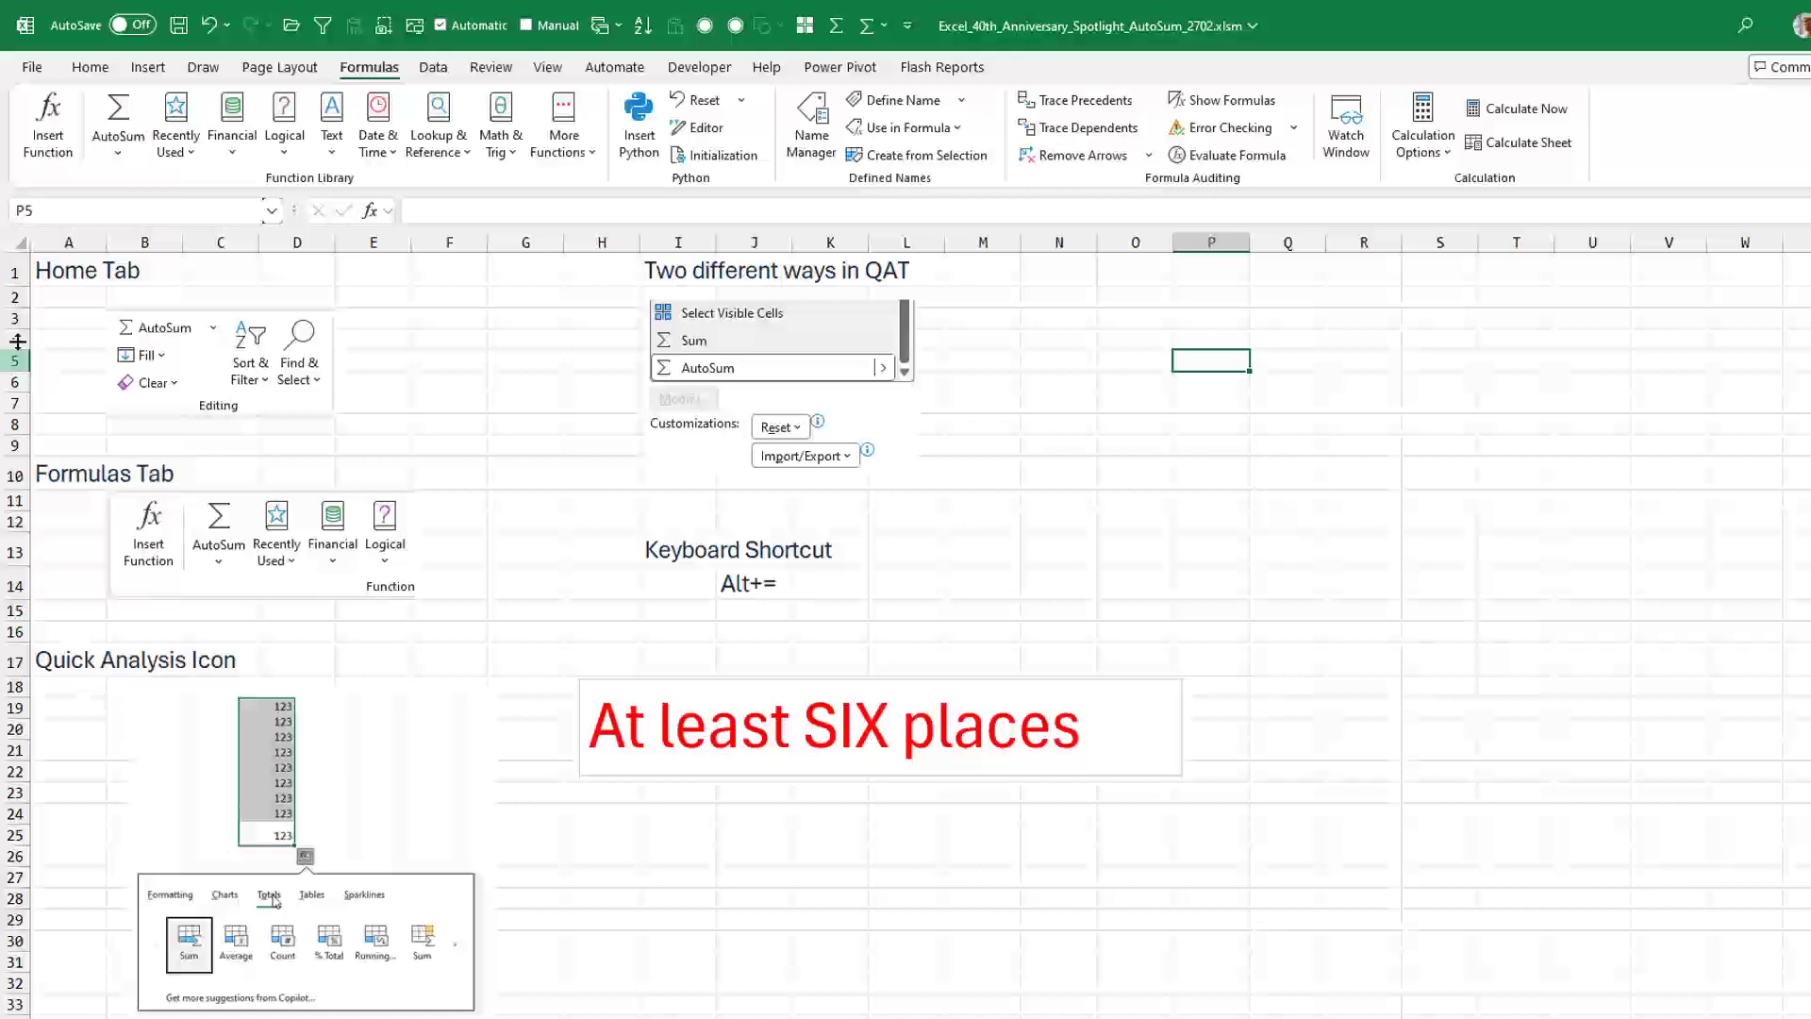
{"action": "left_click", "coordinate": [90, 68]}
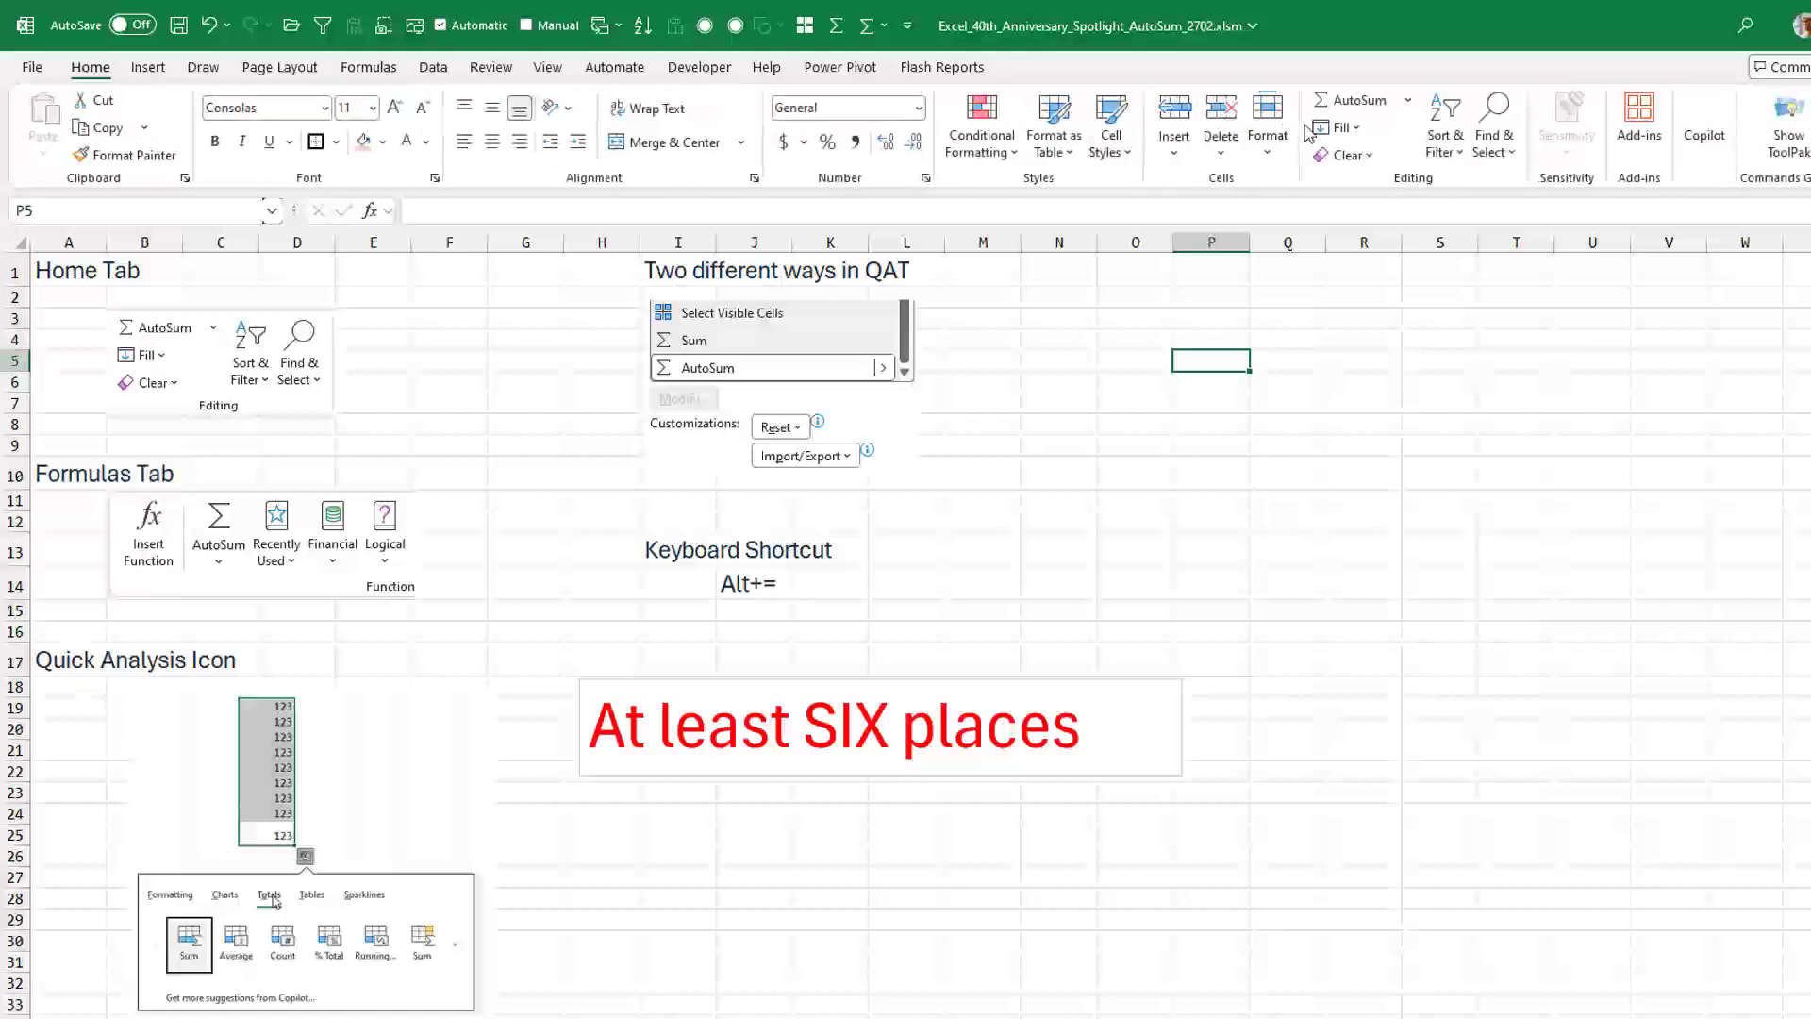
{"action": "left_click", "coordinate": [148, 72]}
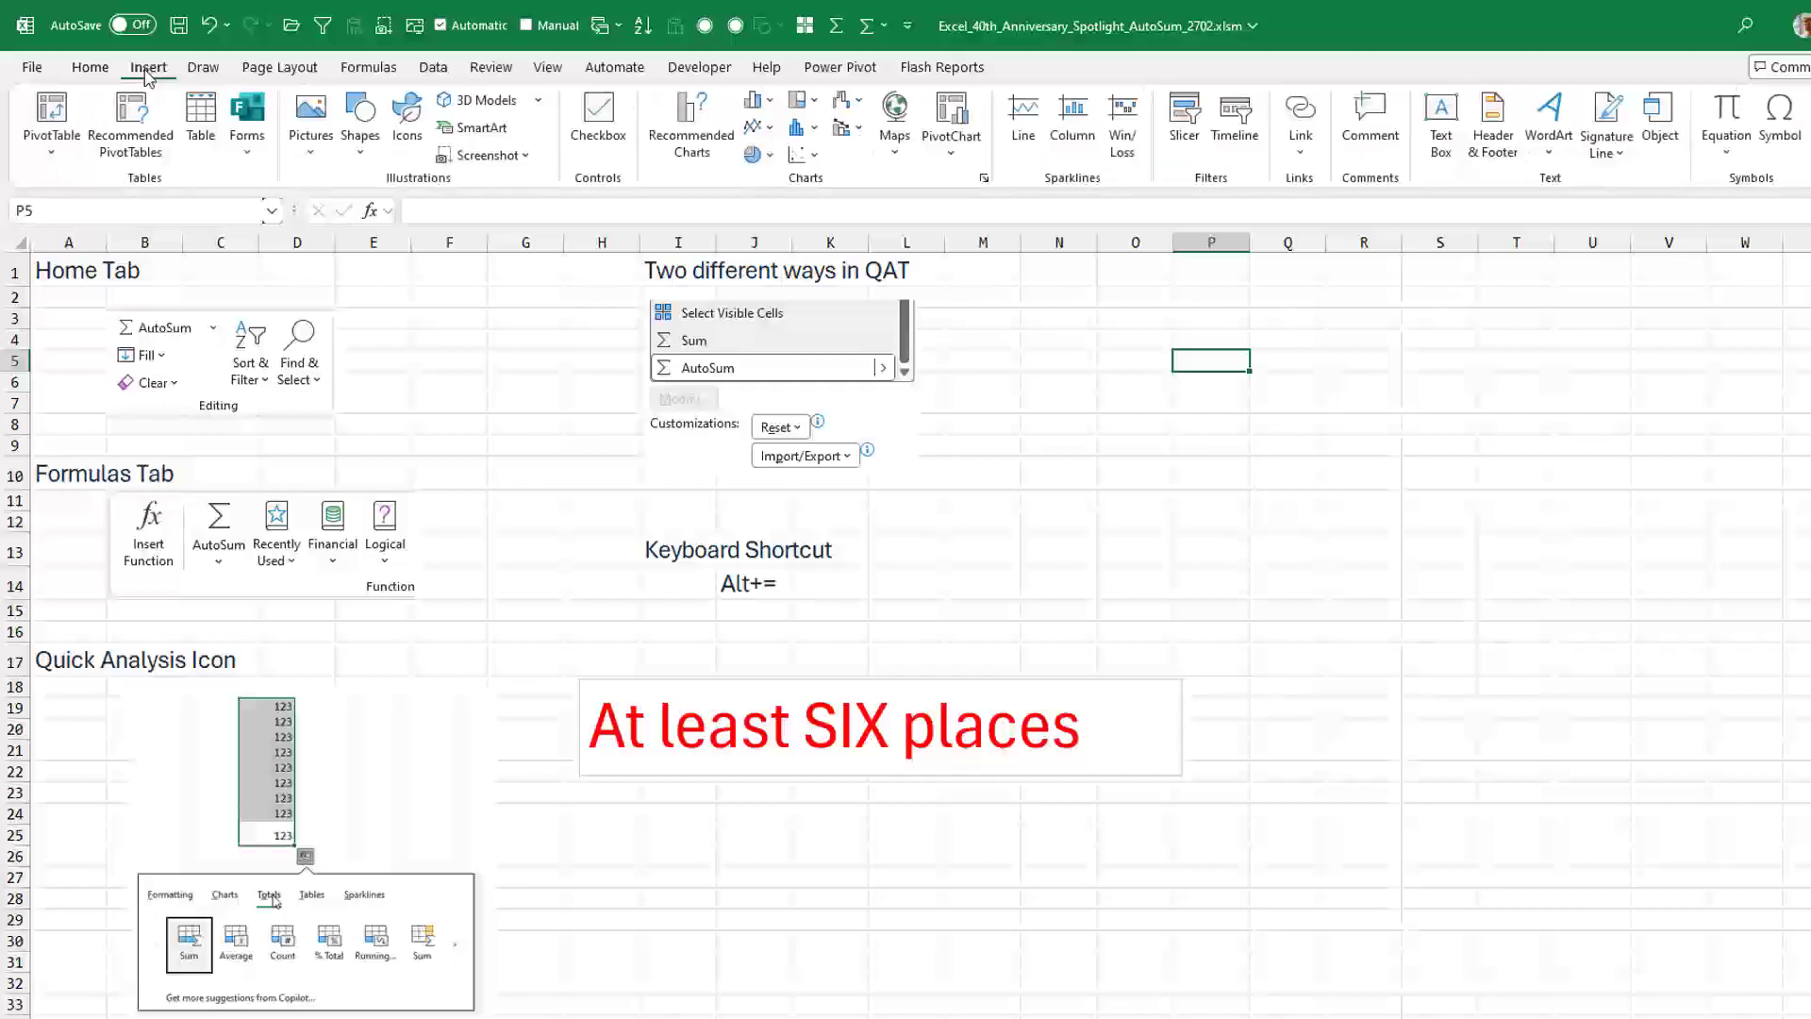
{"action": "left_click", "coordinate": [369, 67]}
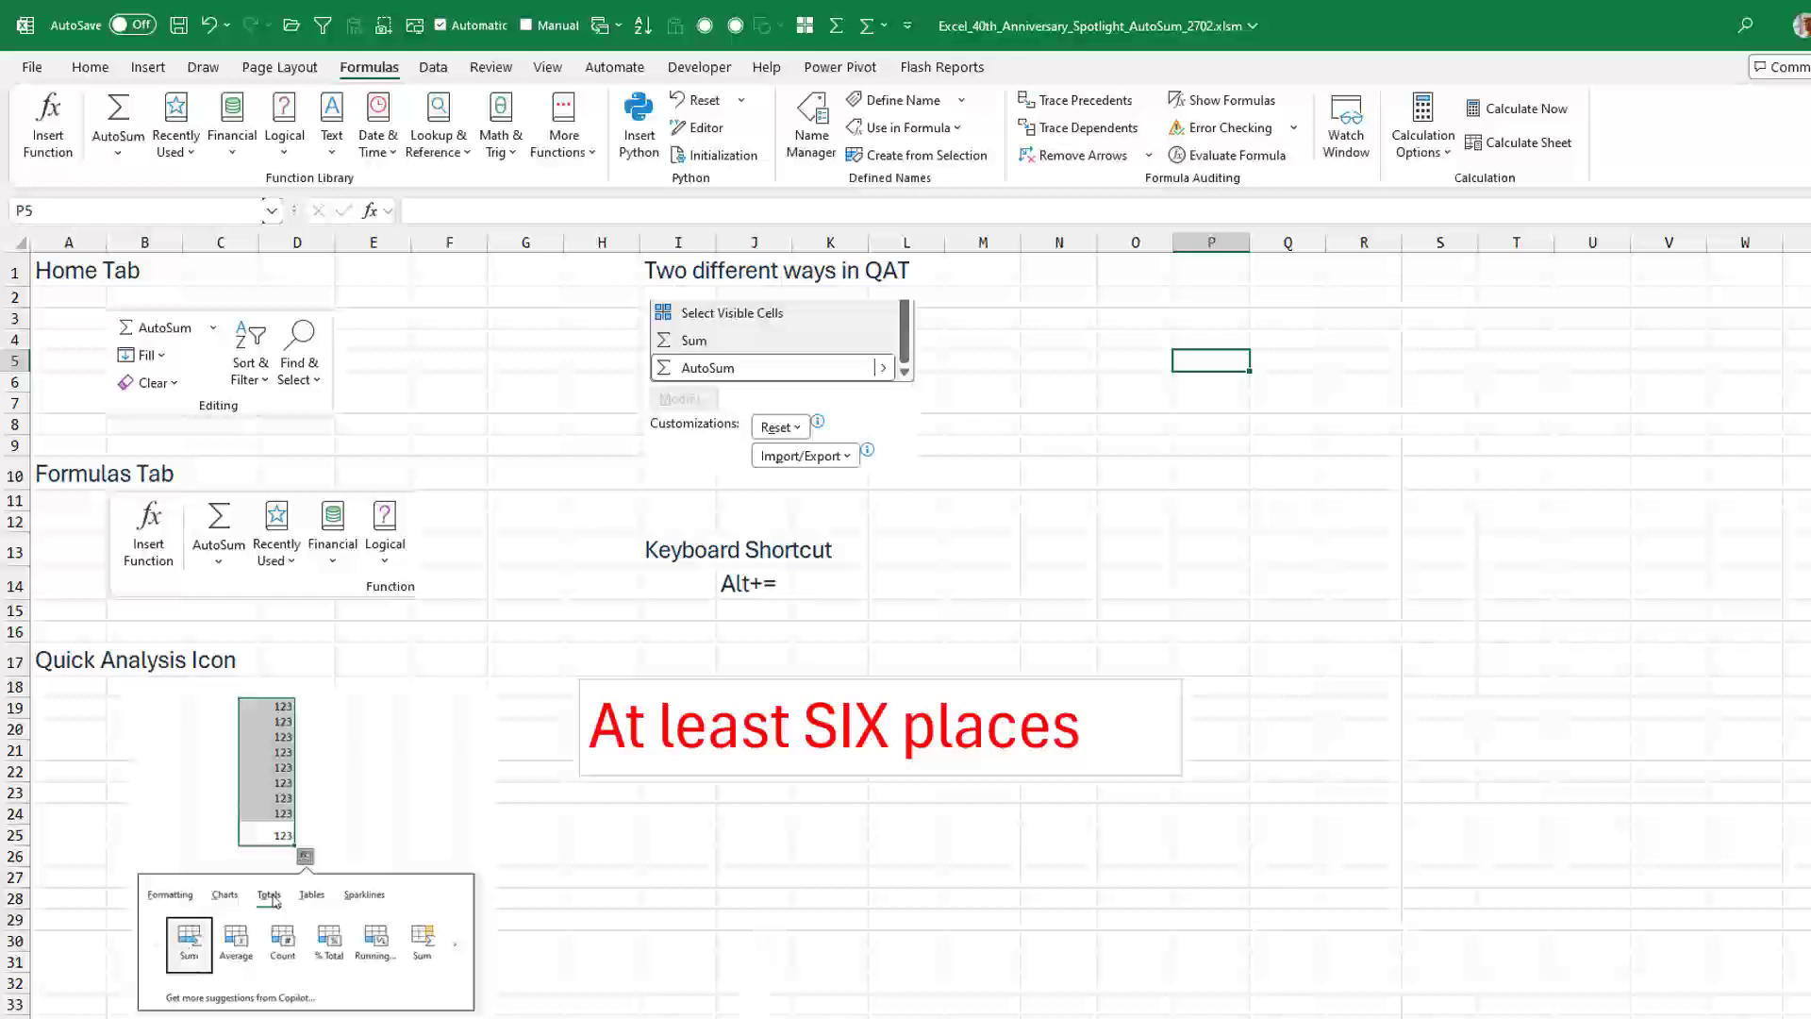
On the next practice sheet, AutoSum the Q1 through Q4 columns in row 12.
{"action": "key", "text": "ctrl+Page_Down"}
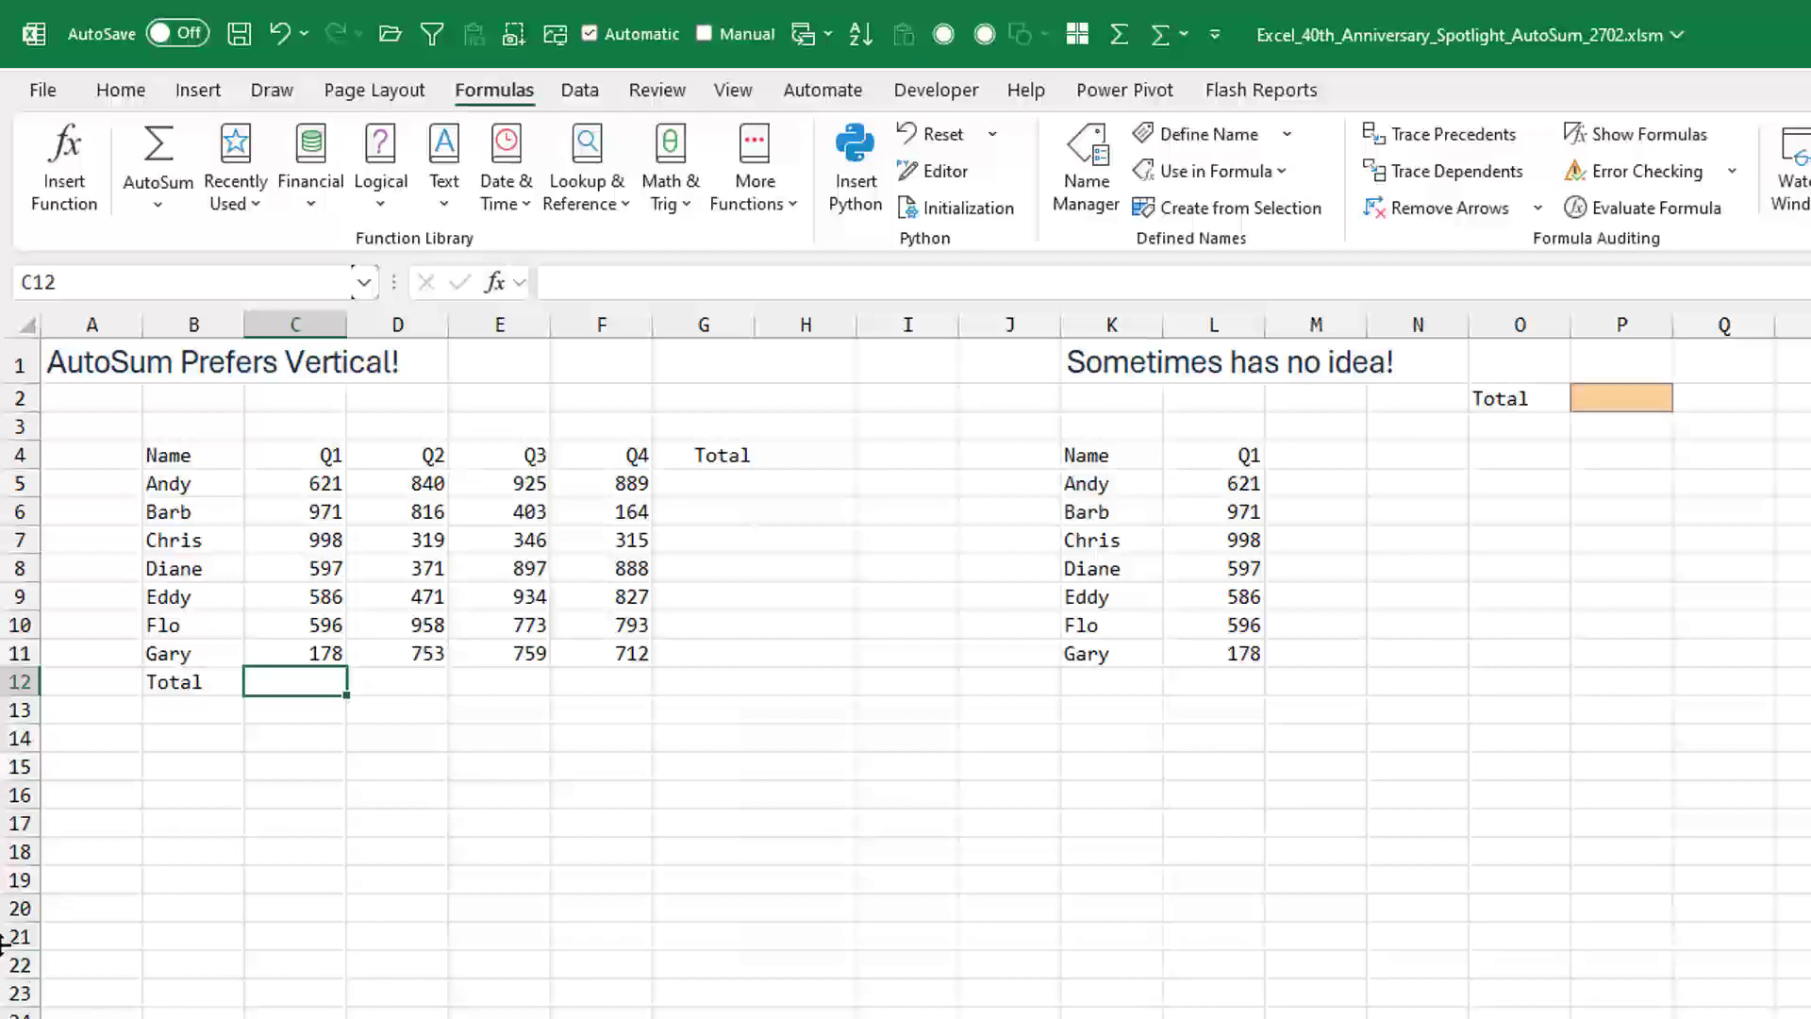
{"action": "left_click", "coordinate": [178, 157]}
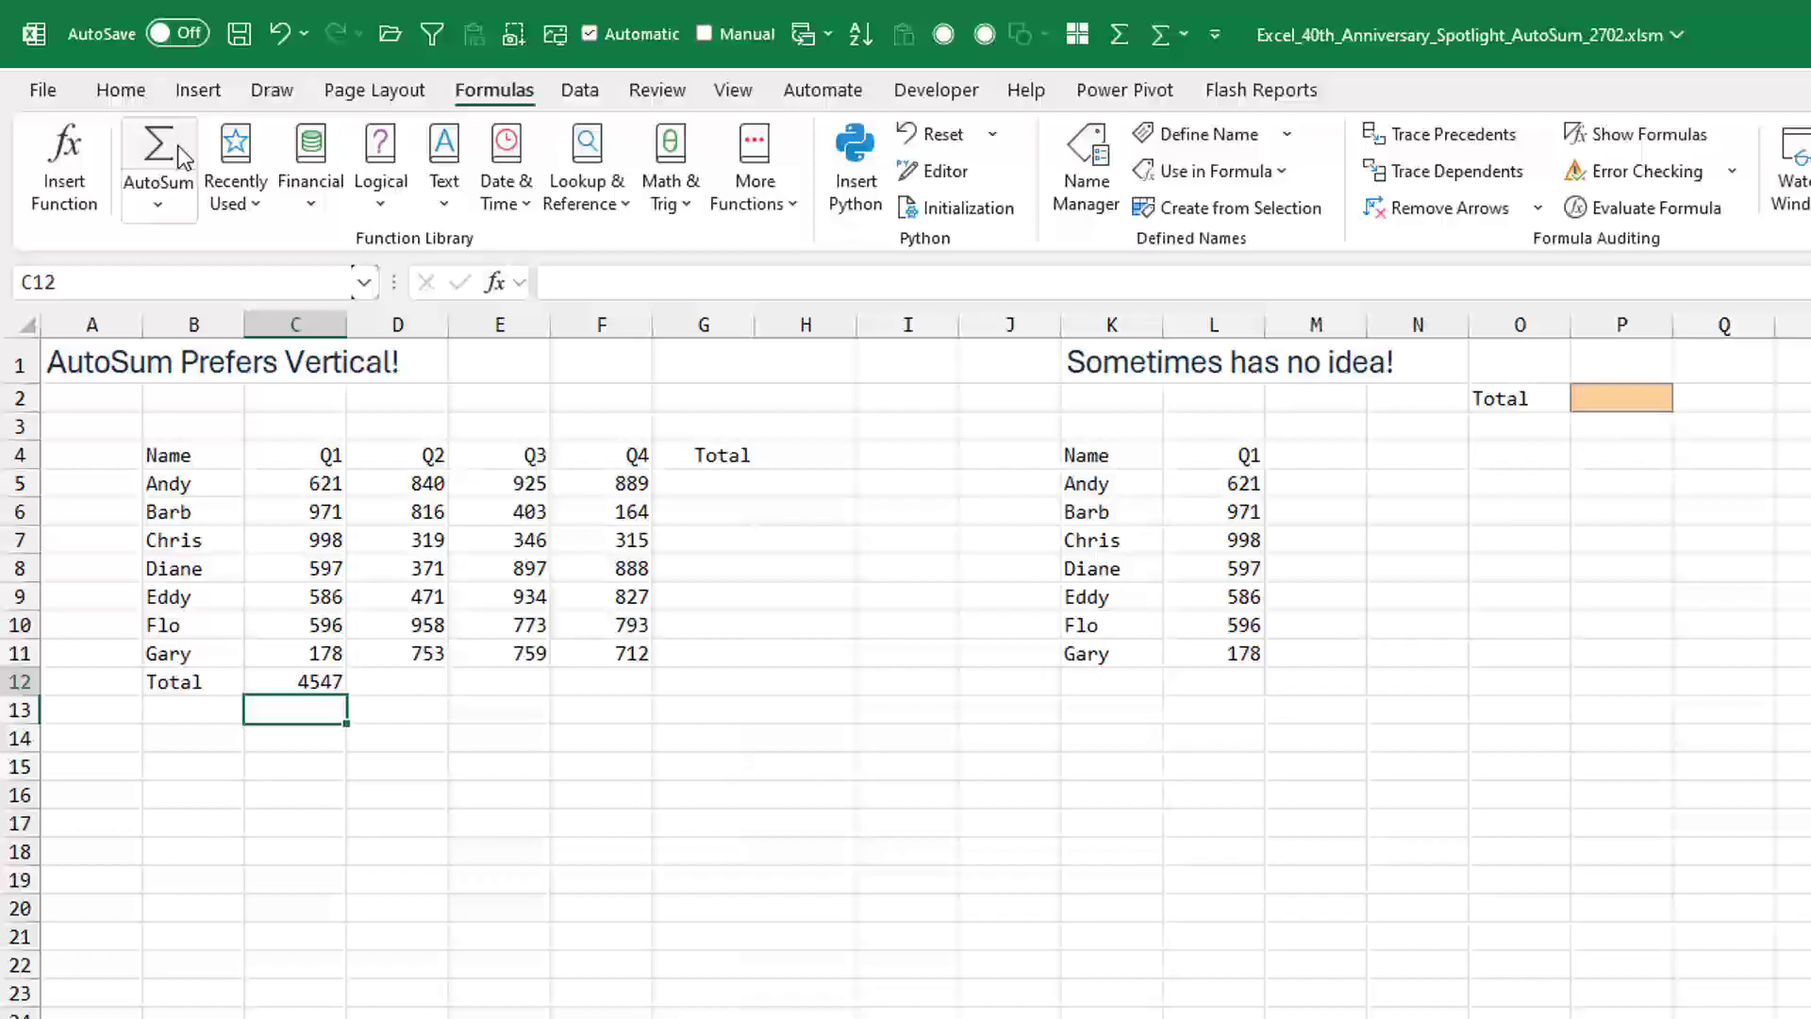
{"action": "key", "text": "Up"}
{"action": "key", "text": "Right"}
{"action": "left_click", "coordinate": [179, 155]}
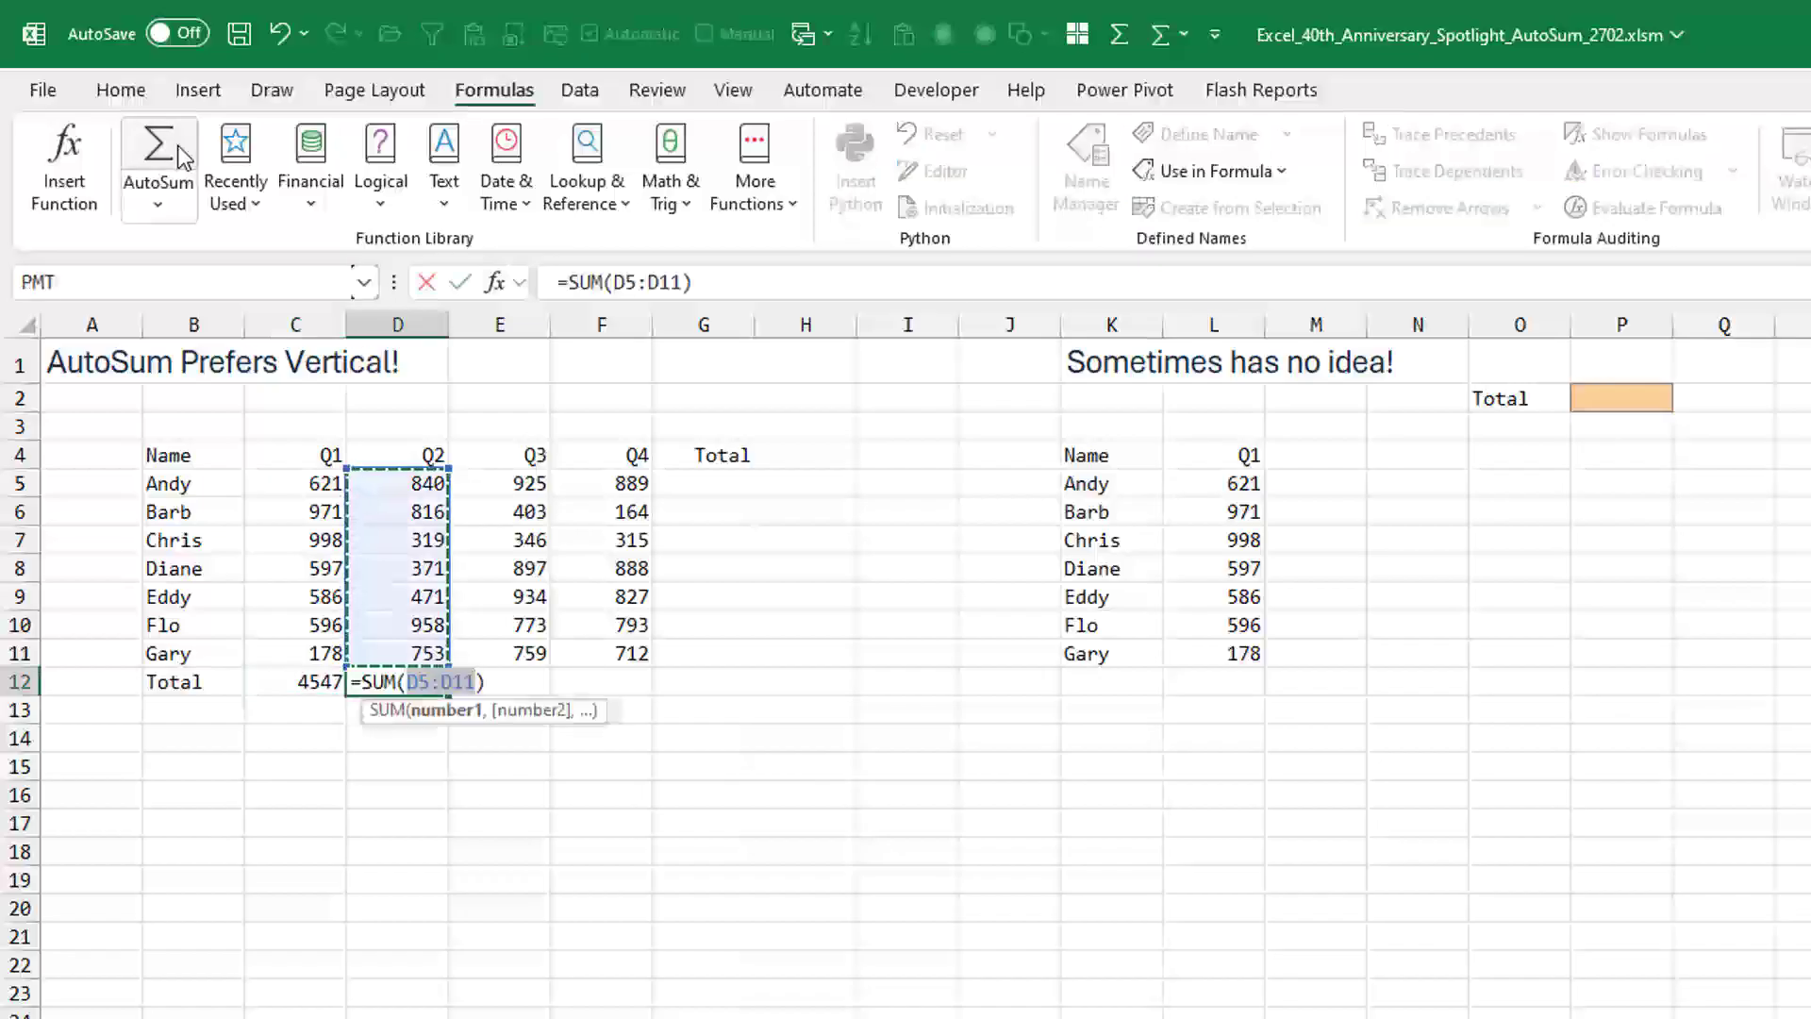
{"action": "key", "text": "Tab"}
{"action": "left_click", "coordinate": [177, 146]}
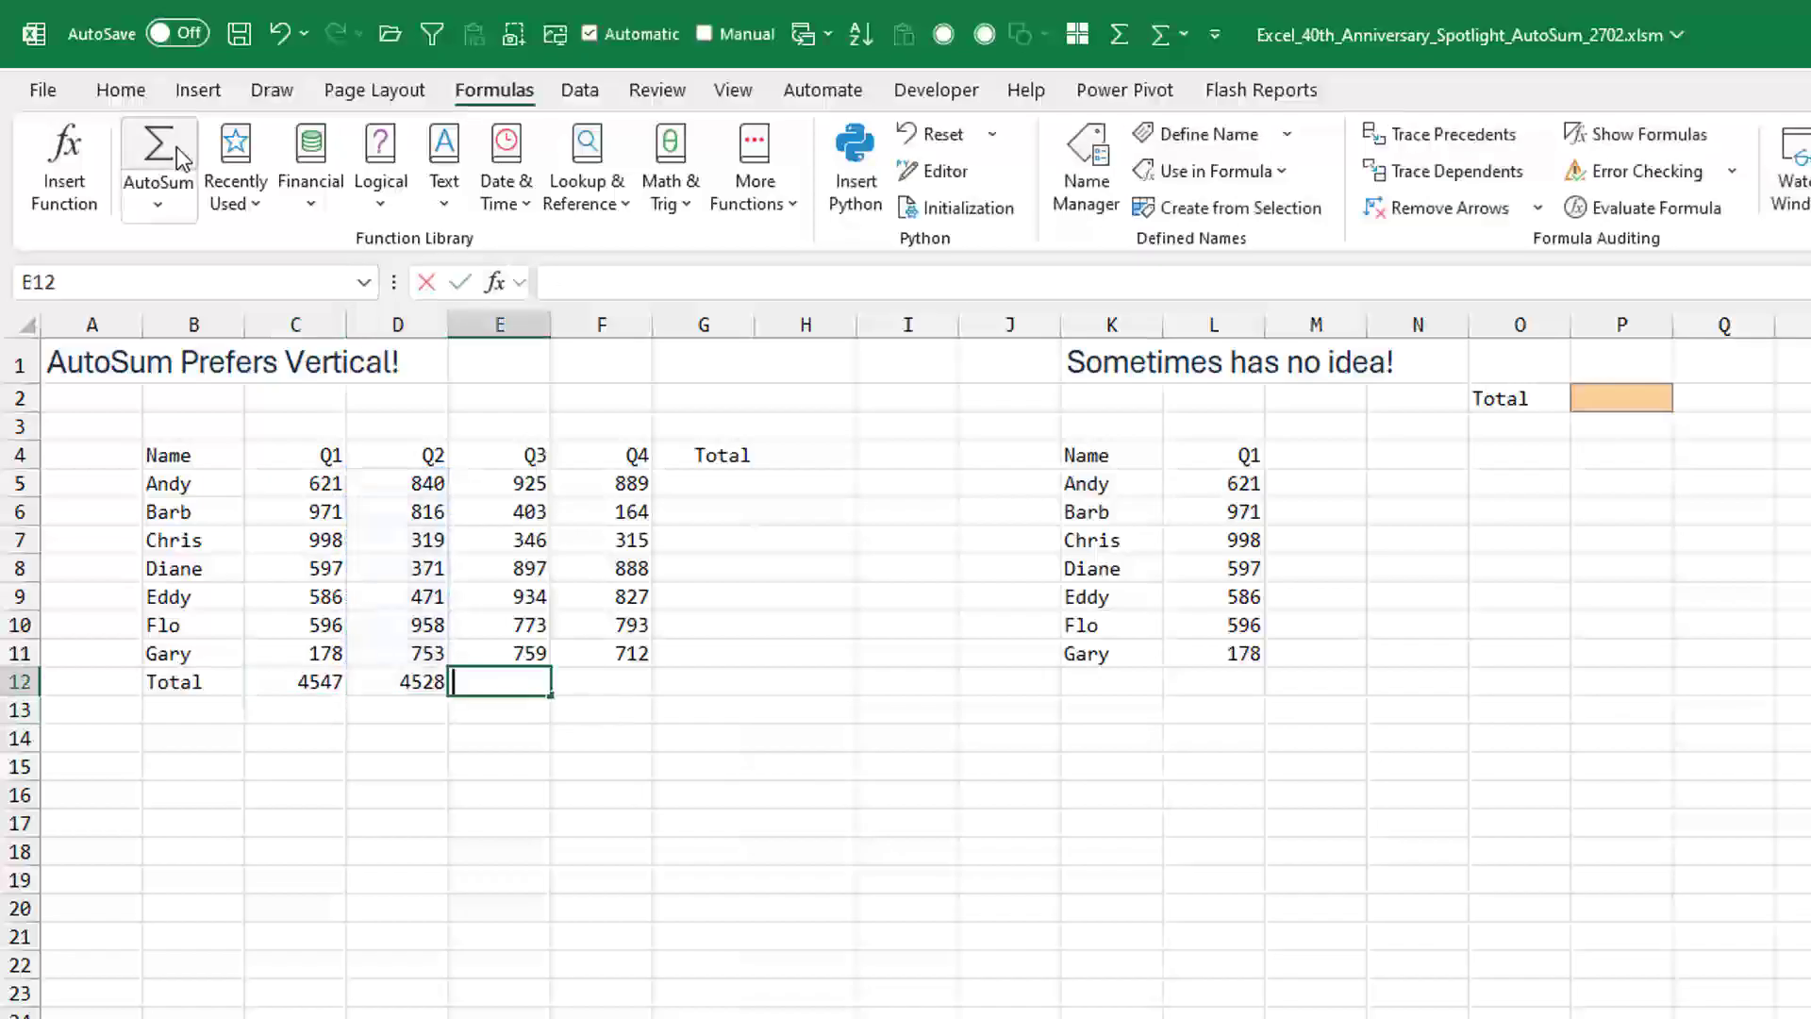
{"action": "key", "text": "Tab"}
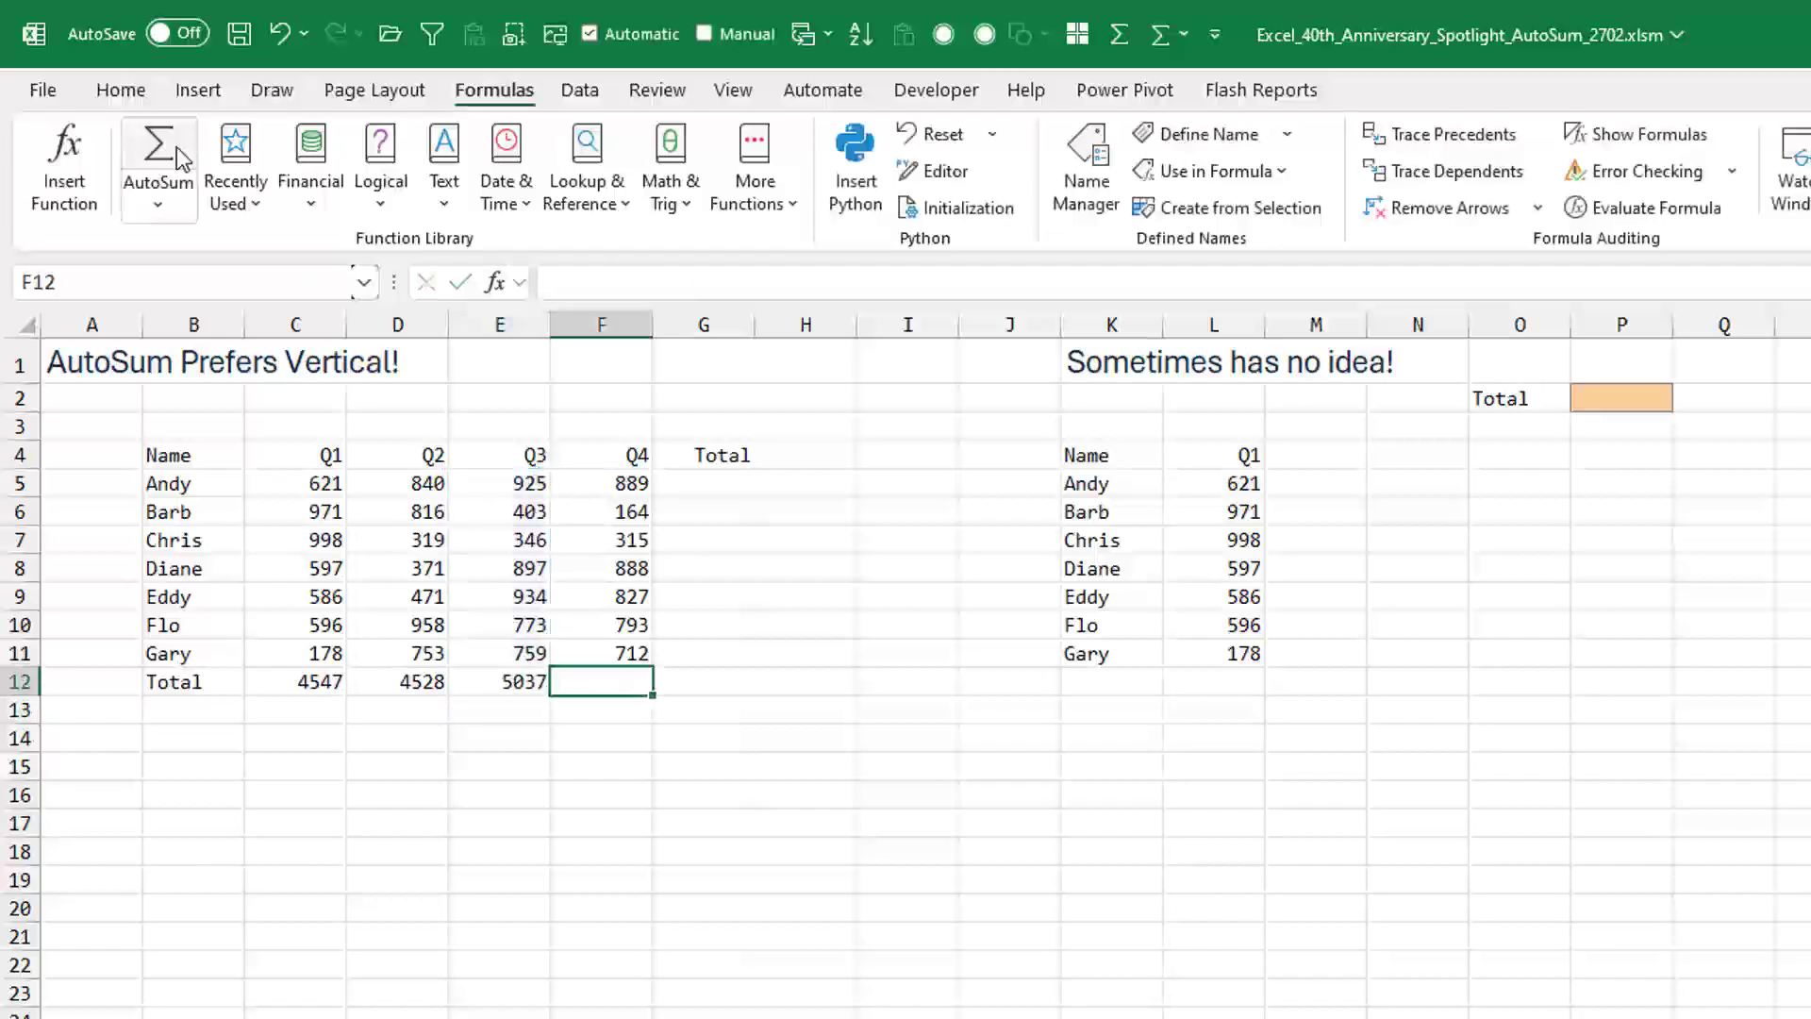
{"action": "left_click", "coordinate": [178, 148]}
{"action": "key", "text": "Return"}
Add AutoSum row totals for Andy and Barb in G5 and G6.
{"action": "key", "text": "Up"}
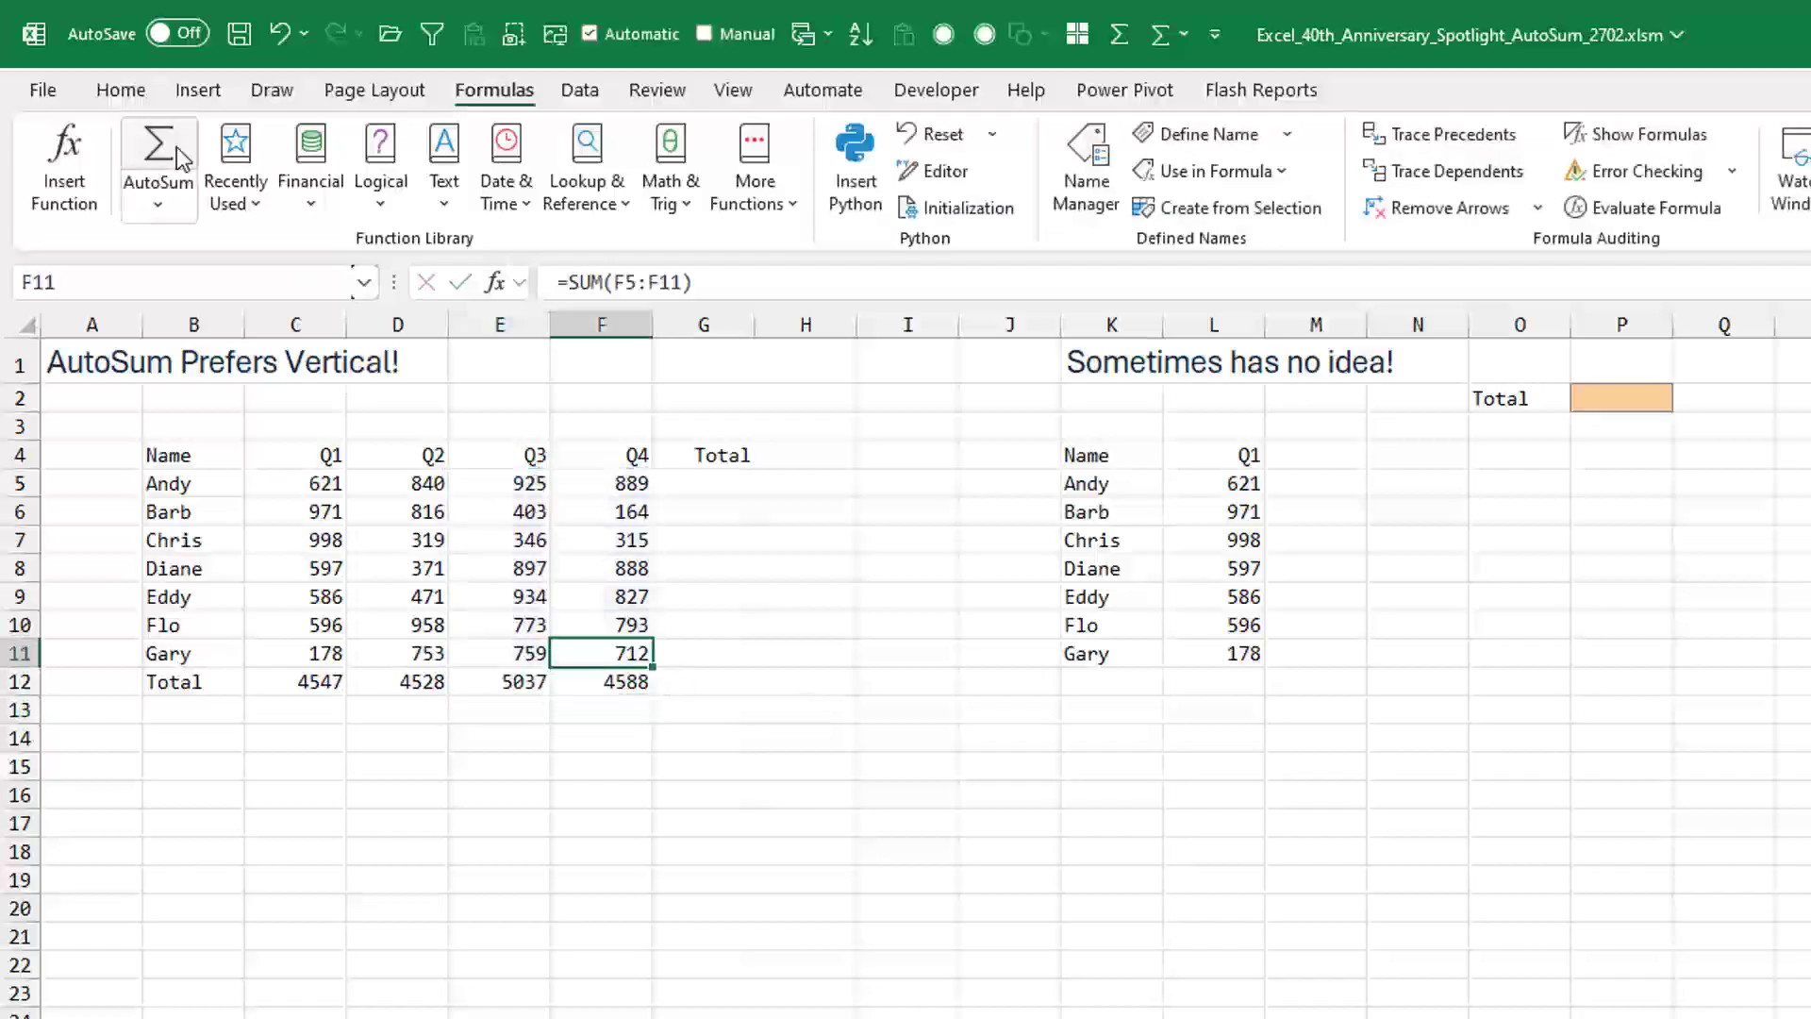
{"action": "key", "text": "Up"}
{"action": "key", "text": "Up"}
{"action": "key", "text": "Up"}
{"action": "key", "text": "Up"}
{"action": "key", "text": "Up"}
{"action": "key", "text": "Up"}
{"action": "key", "text": "Right"}
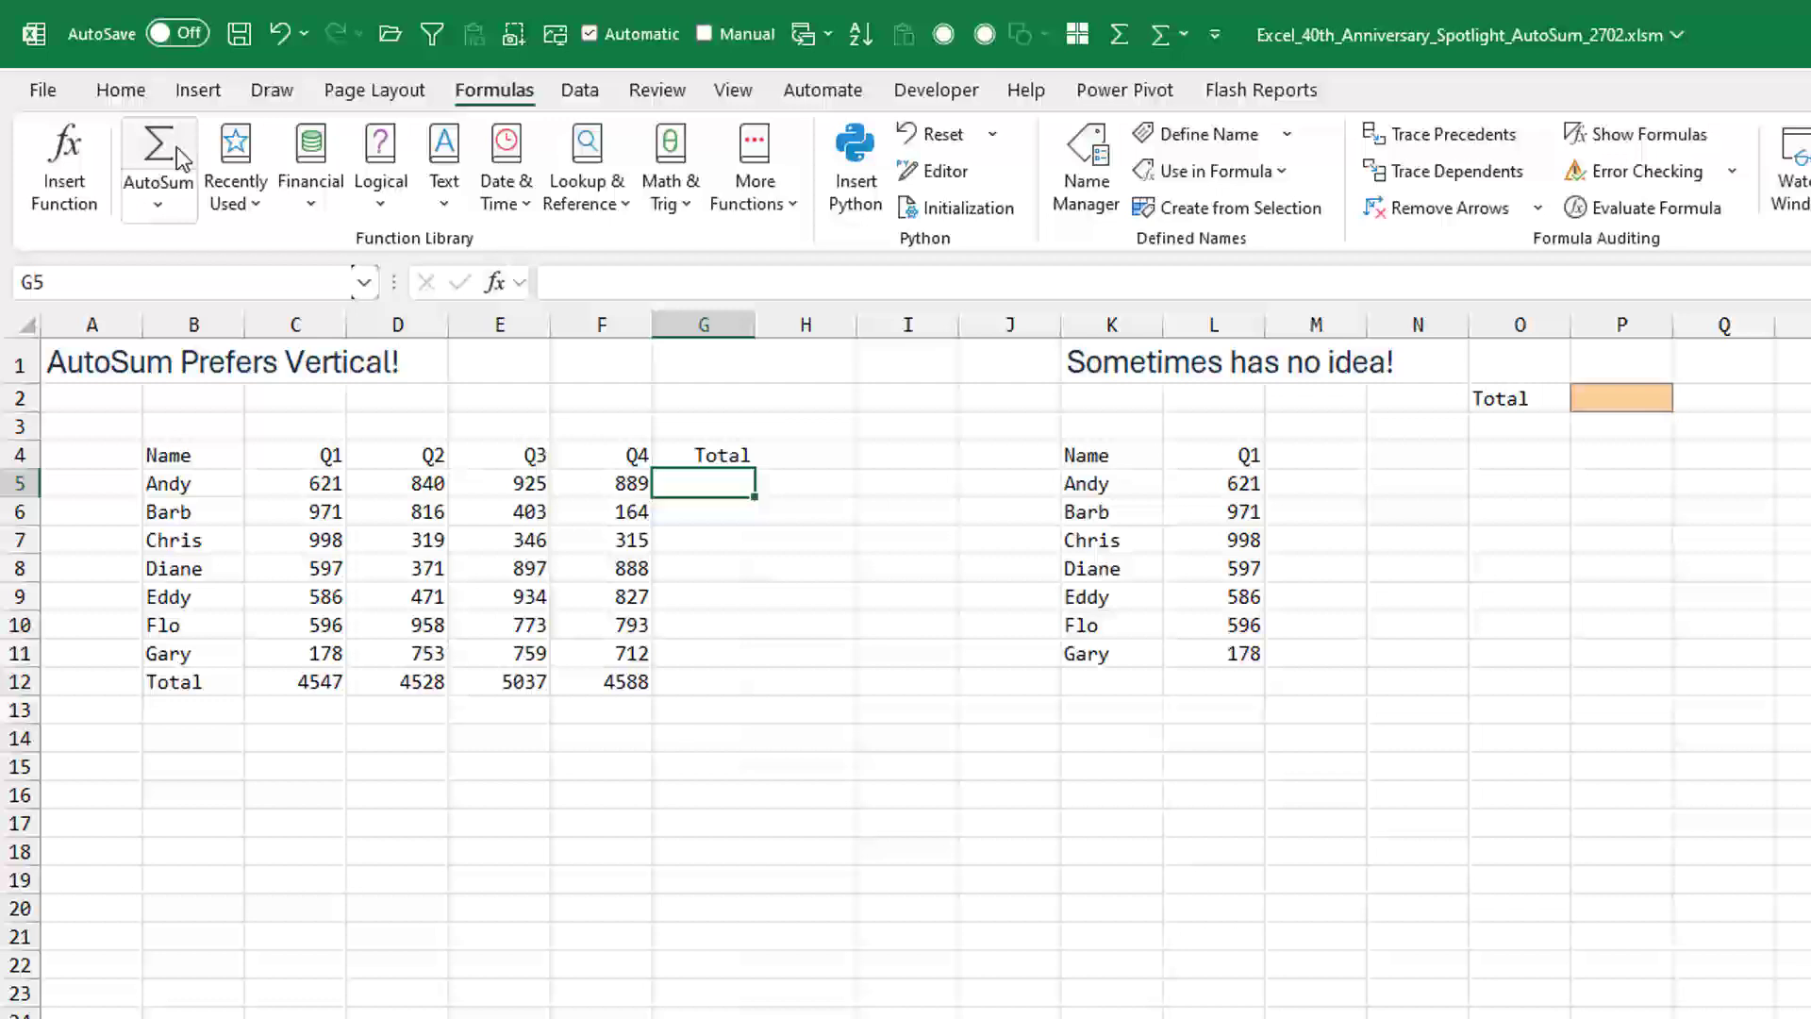
{"action": "left_click", "coordinate": [177, 147]}
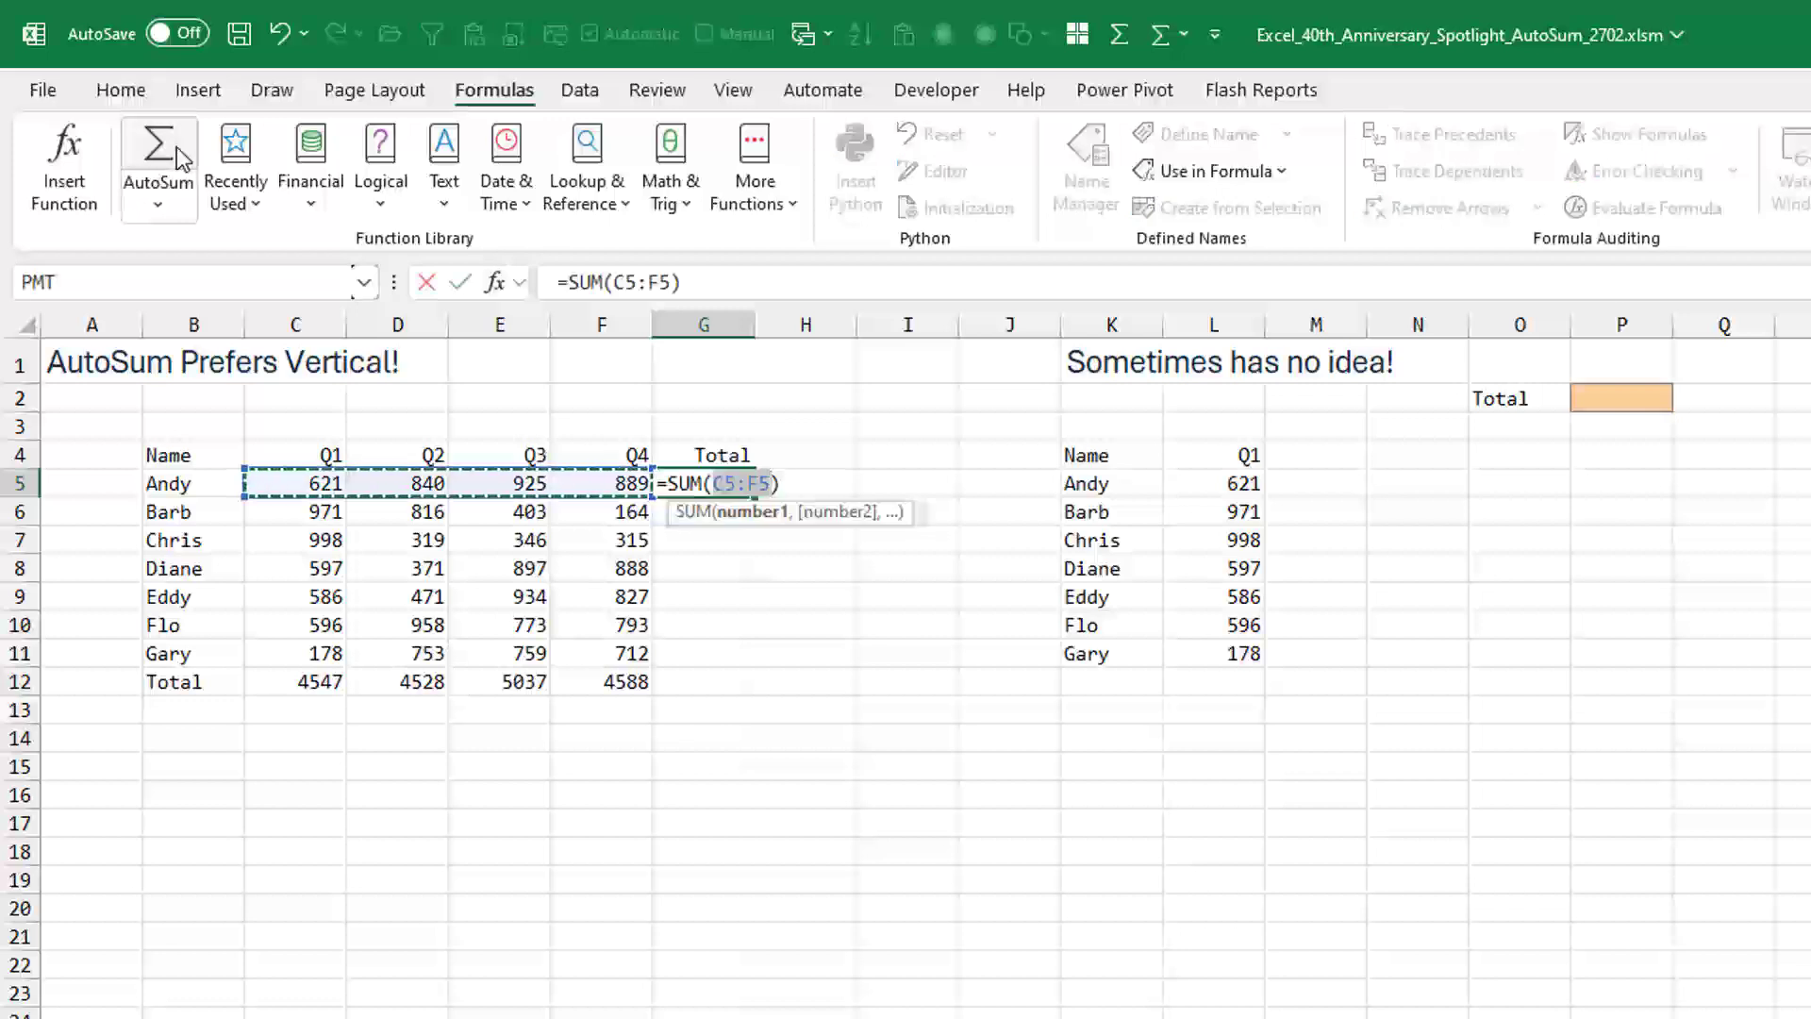
{"action": "key", "text": "Return"}
{"action": "left_click", "coordinate": [177, 147]}
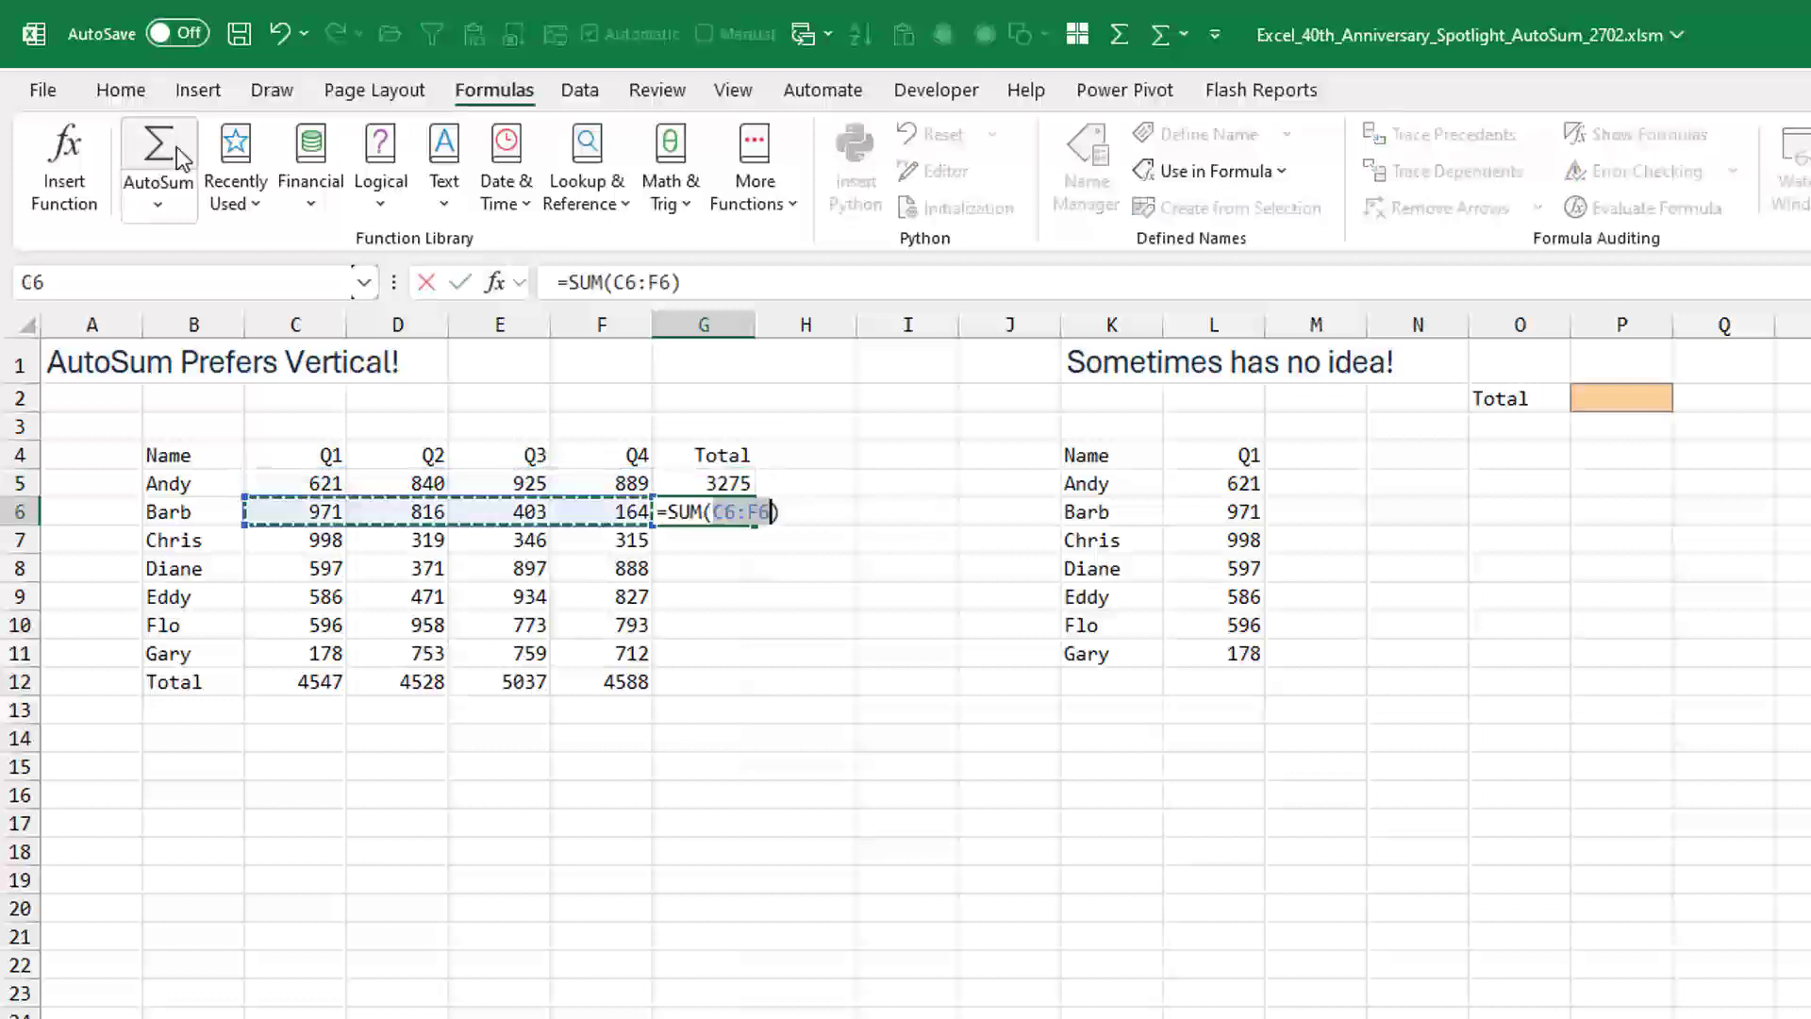
{"action": "key", "text": "Return"}
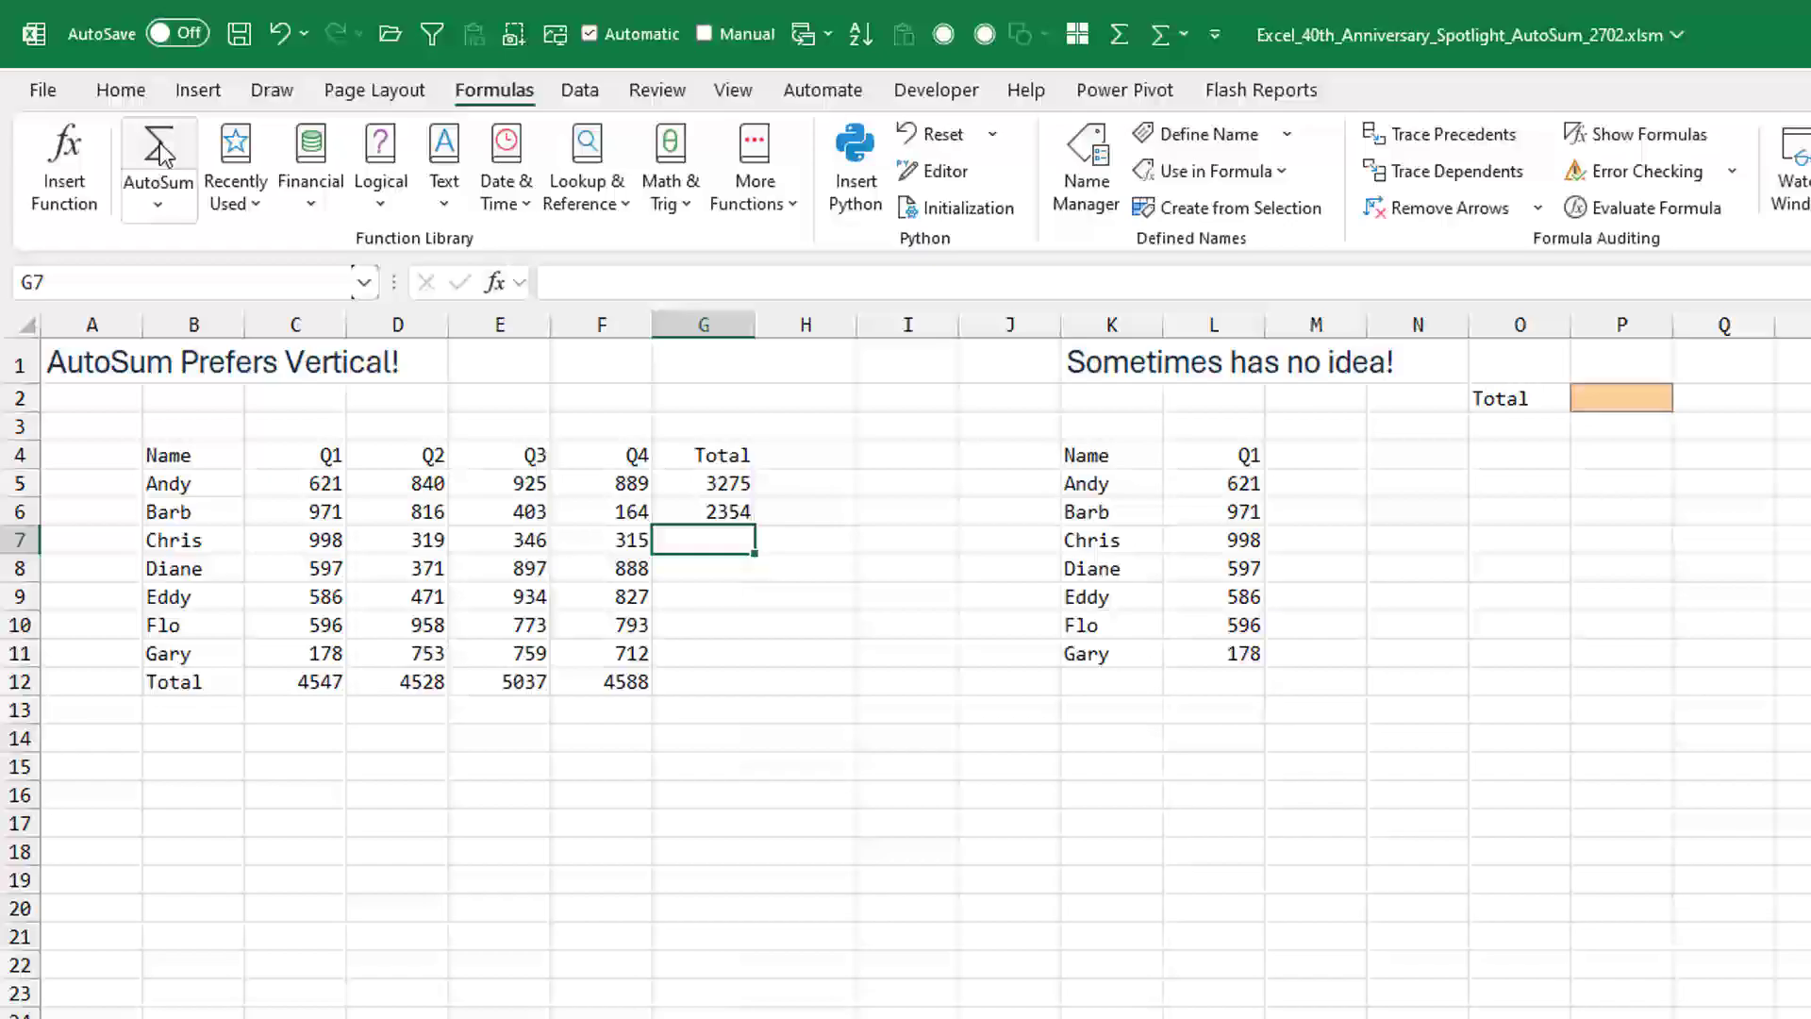
Add AutoSum row totals for Chris, Diane, Eddy, Flo and Gary in G7:G11.
{"action": "left_click", "coordinate": [161, 151]}
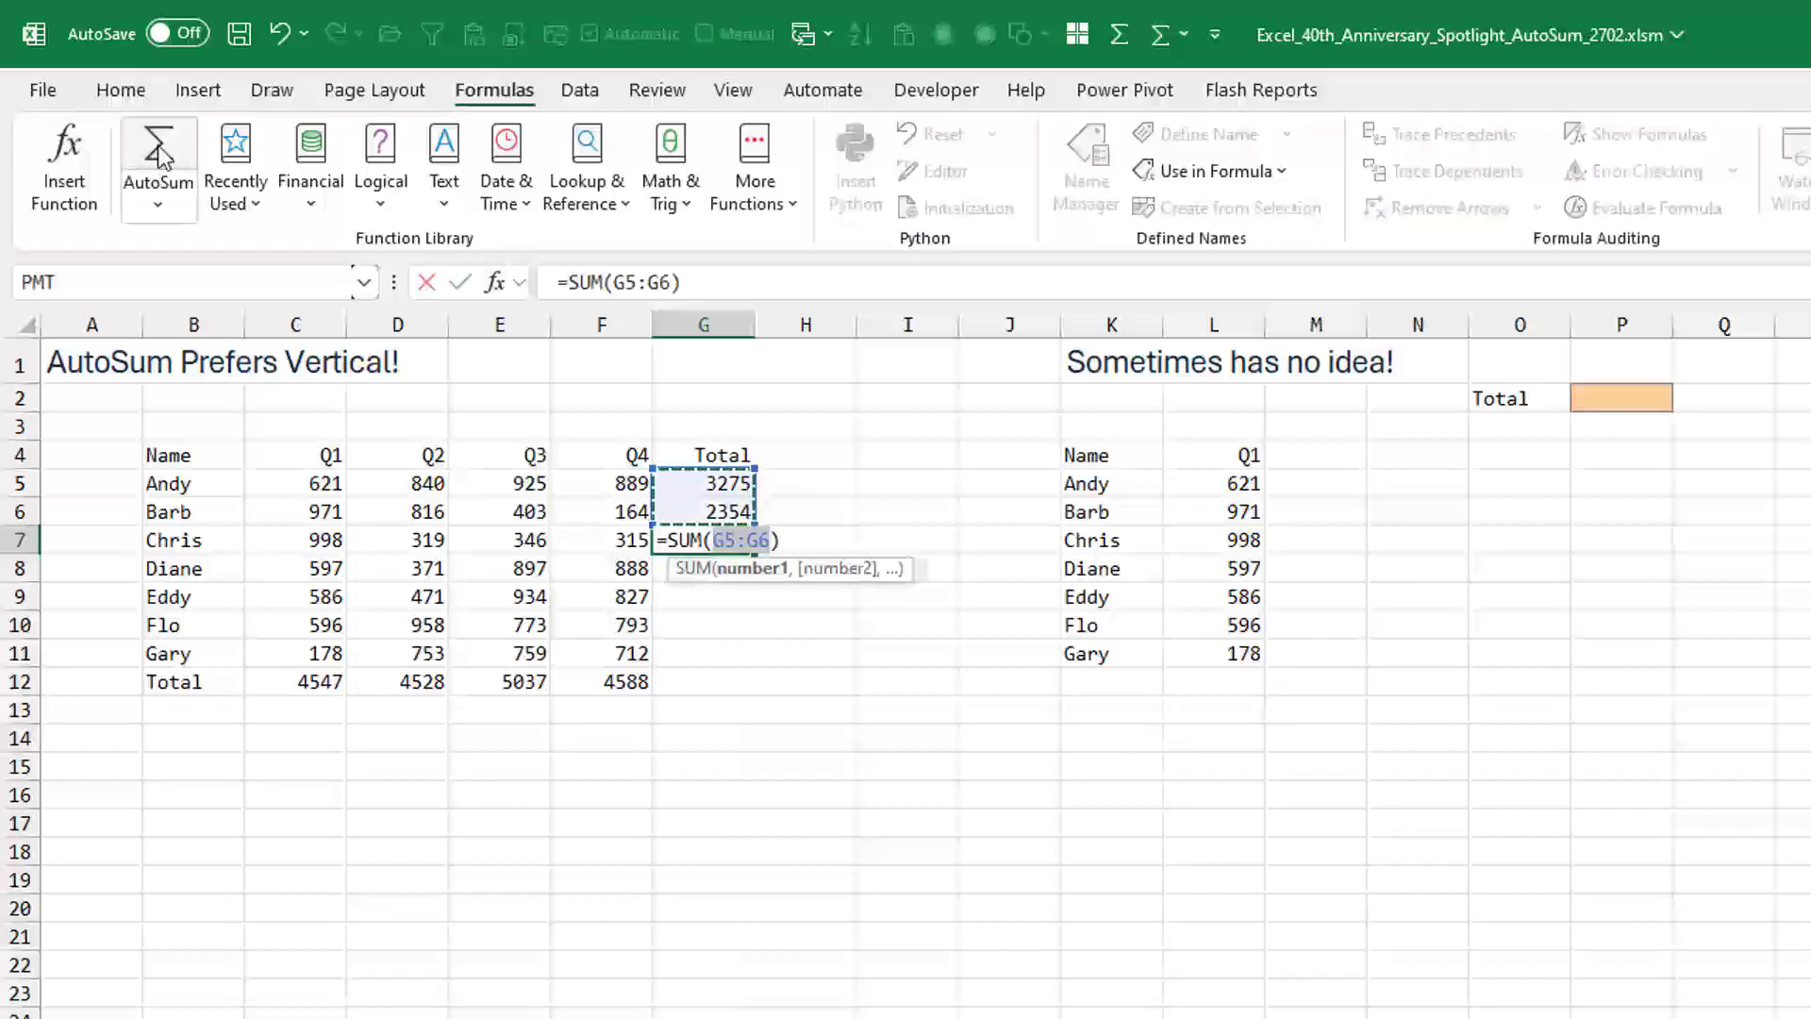
{"action": "key", "text": "Return"}
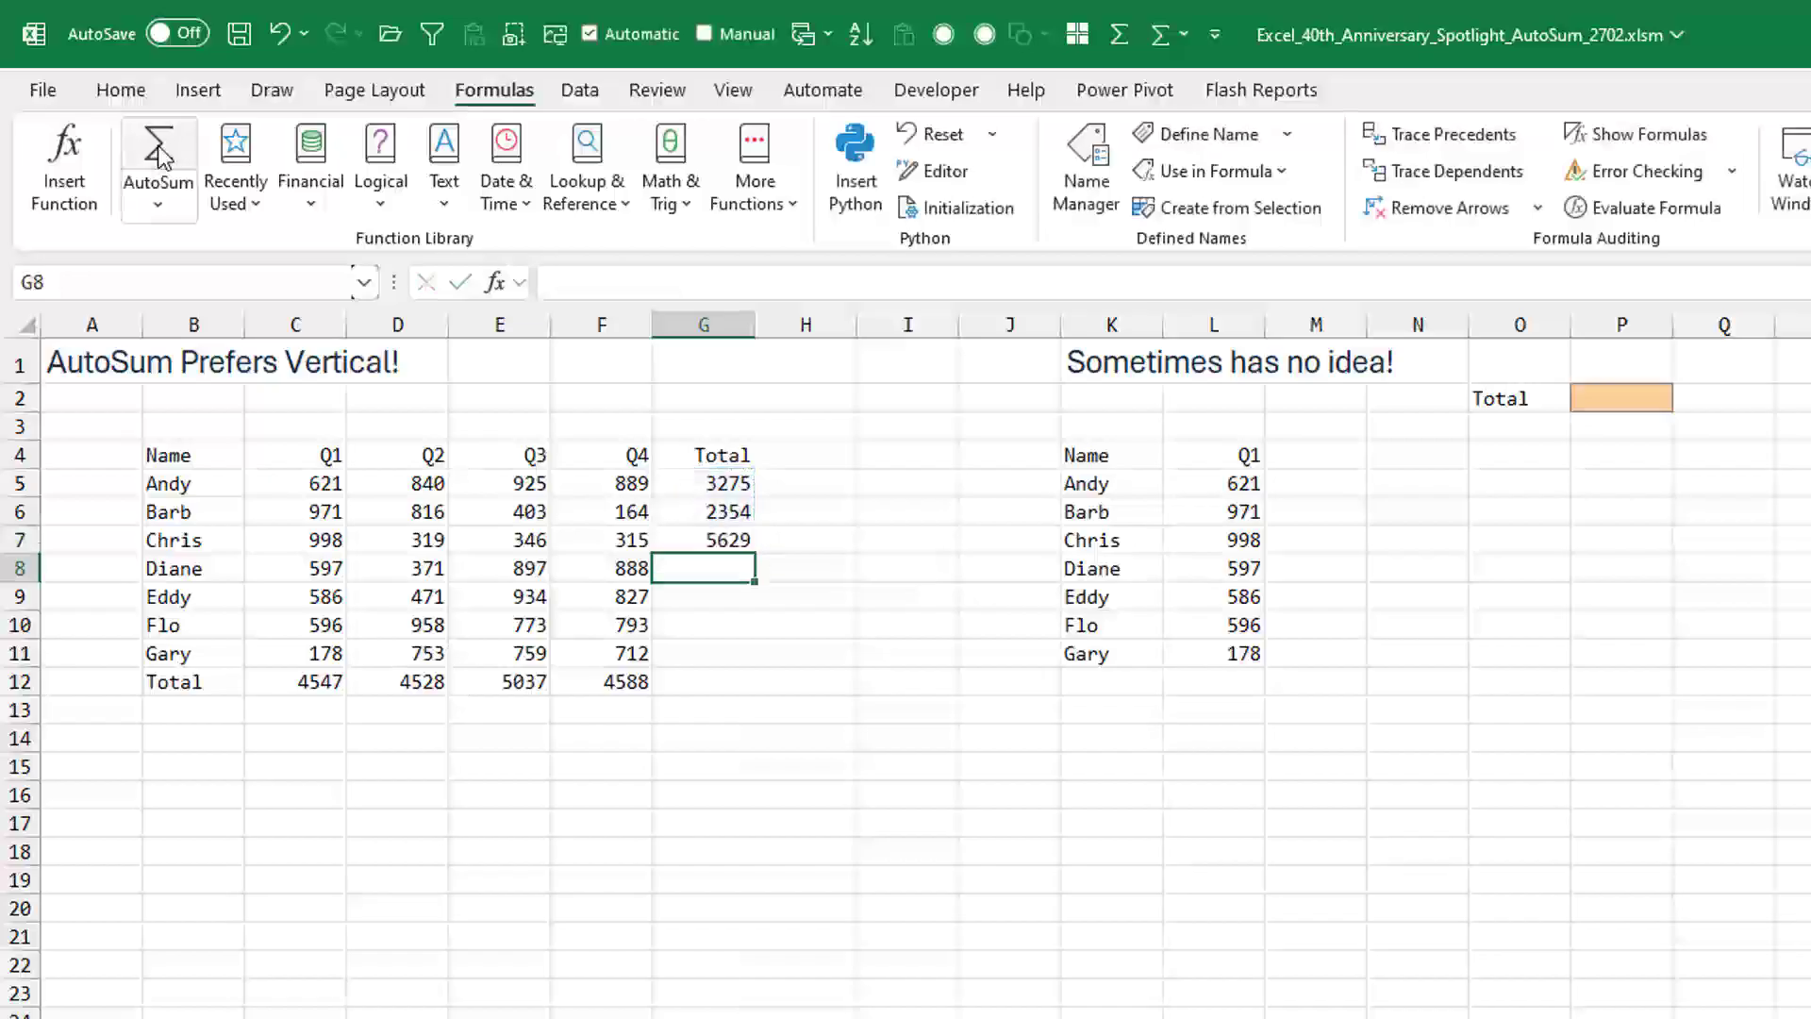
{"action": "left_click", "coordinate": [158, 151]}
{"action": "key", "text": "Return"}
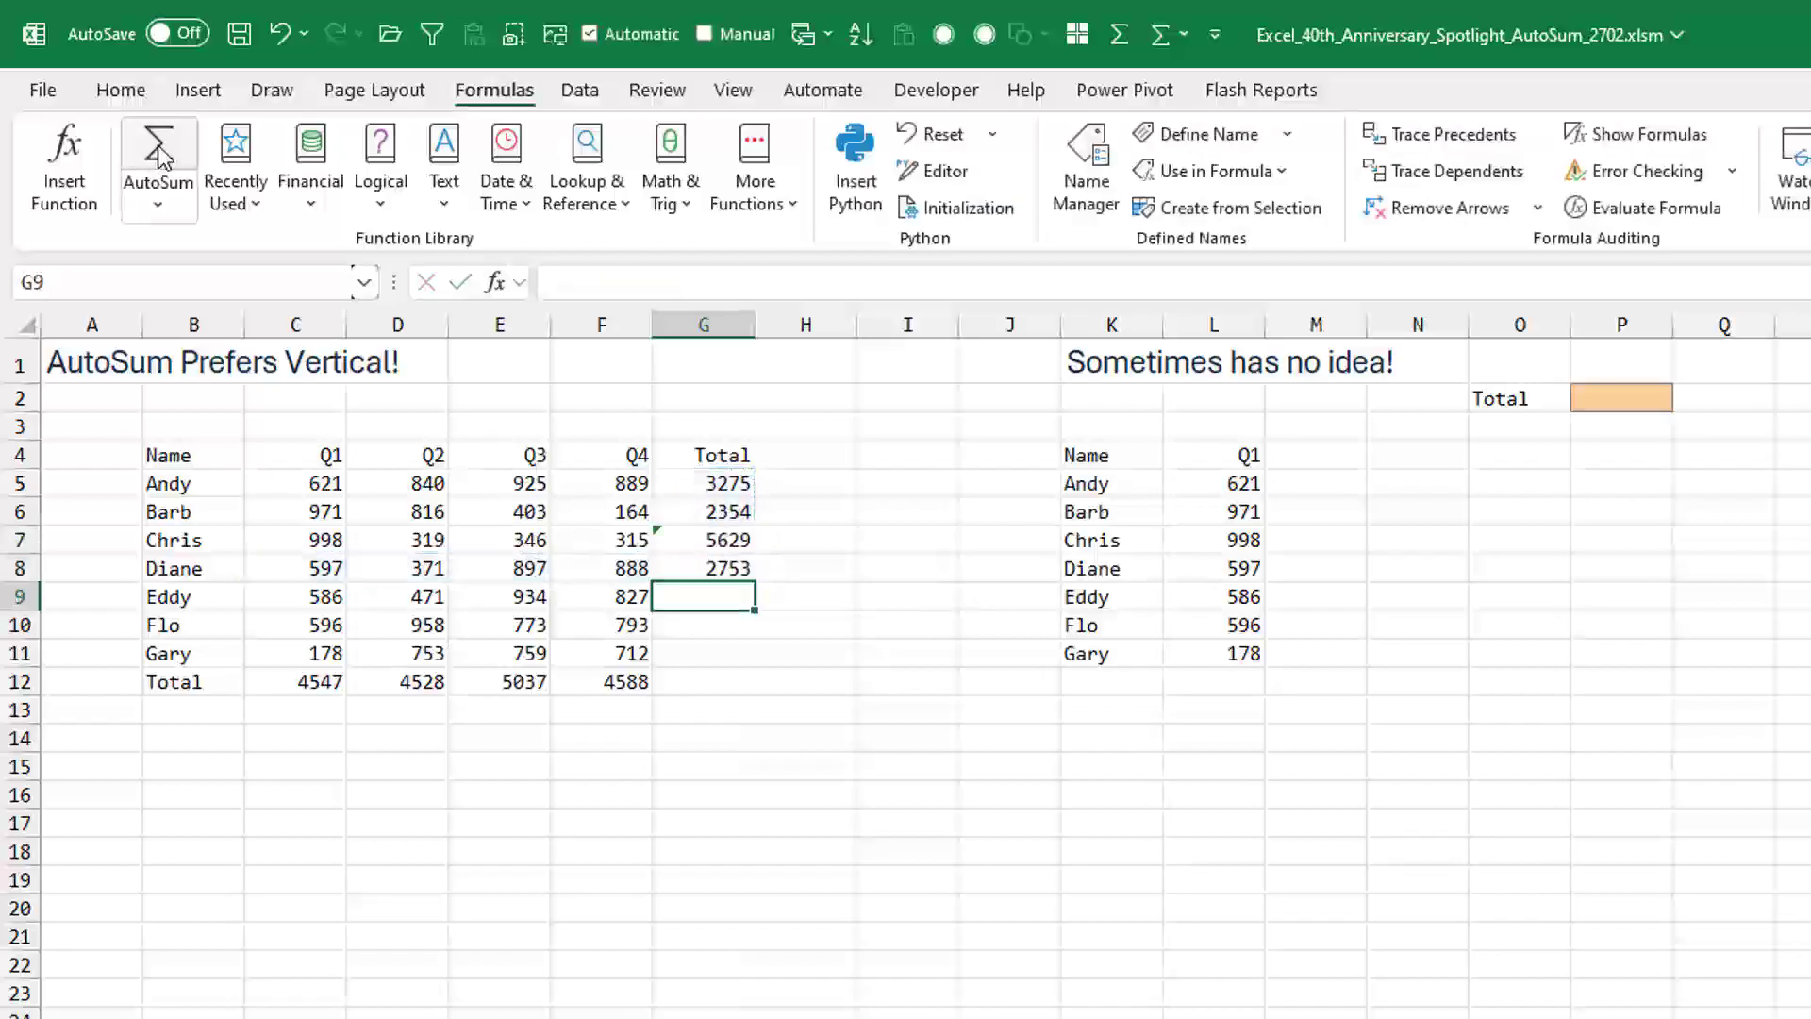
{"action": "left_click", "coordinate": [160, 153]}
{"action": "key", "text": "Return"}
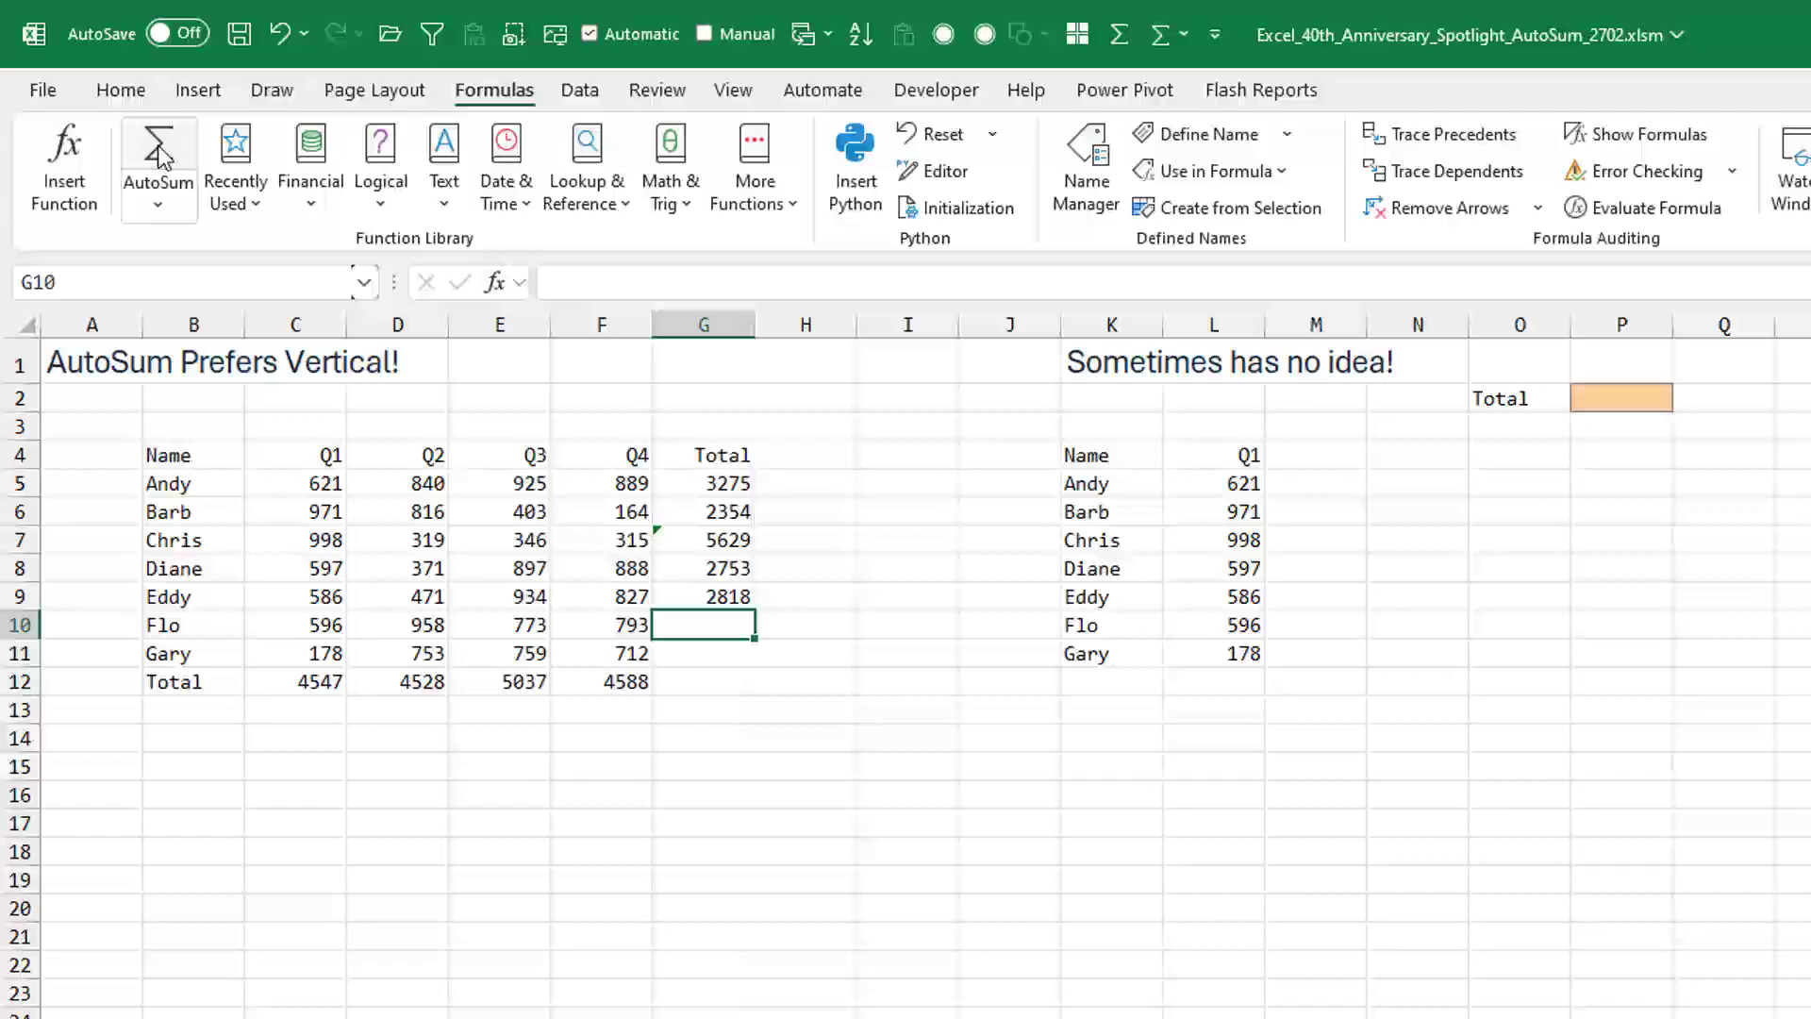
{"action": "left_click", "coordinate": [158, 151]}
{"action": "key", "text": "Return"}
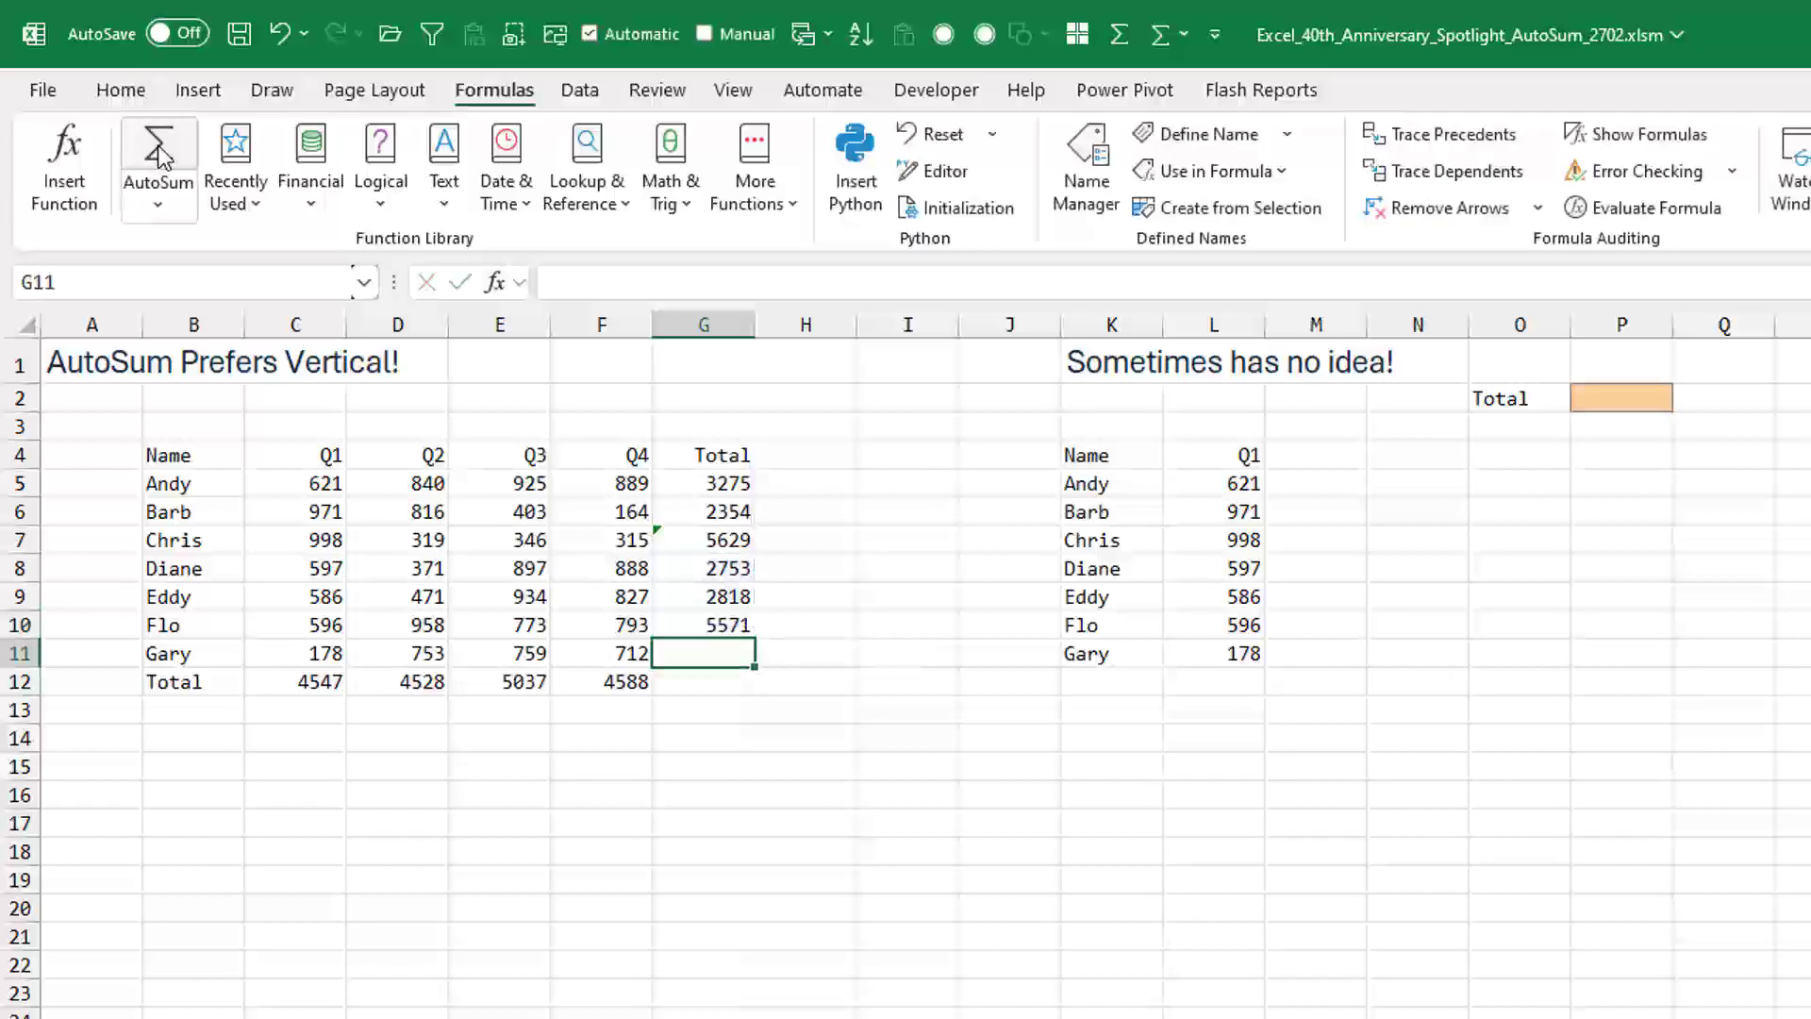
{"action": "left_click", "coordinate": [160, 156]}
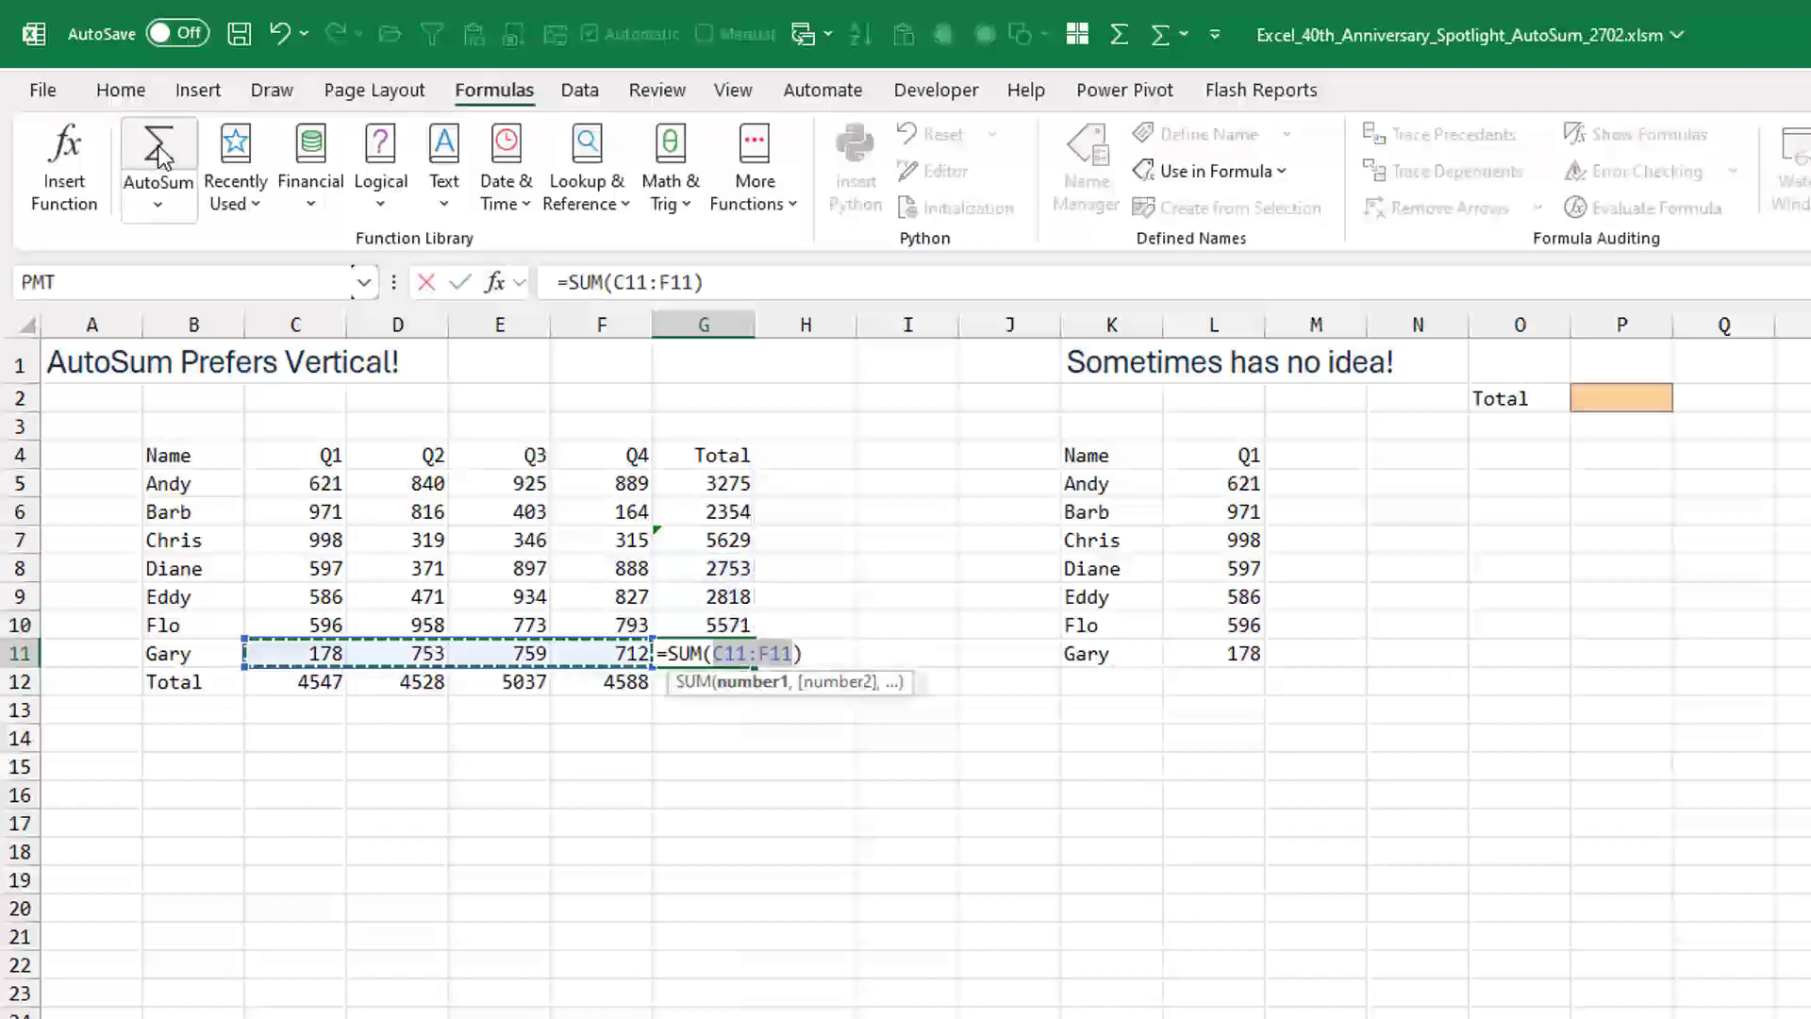
{"action": "key", "text": "Return"}
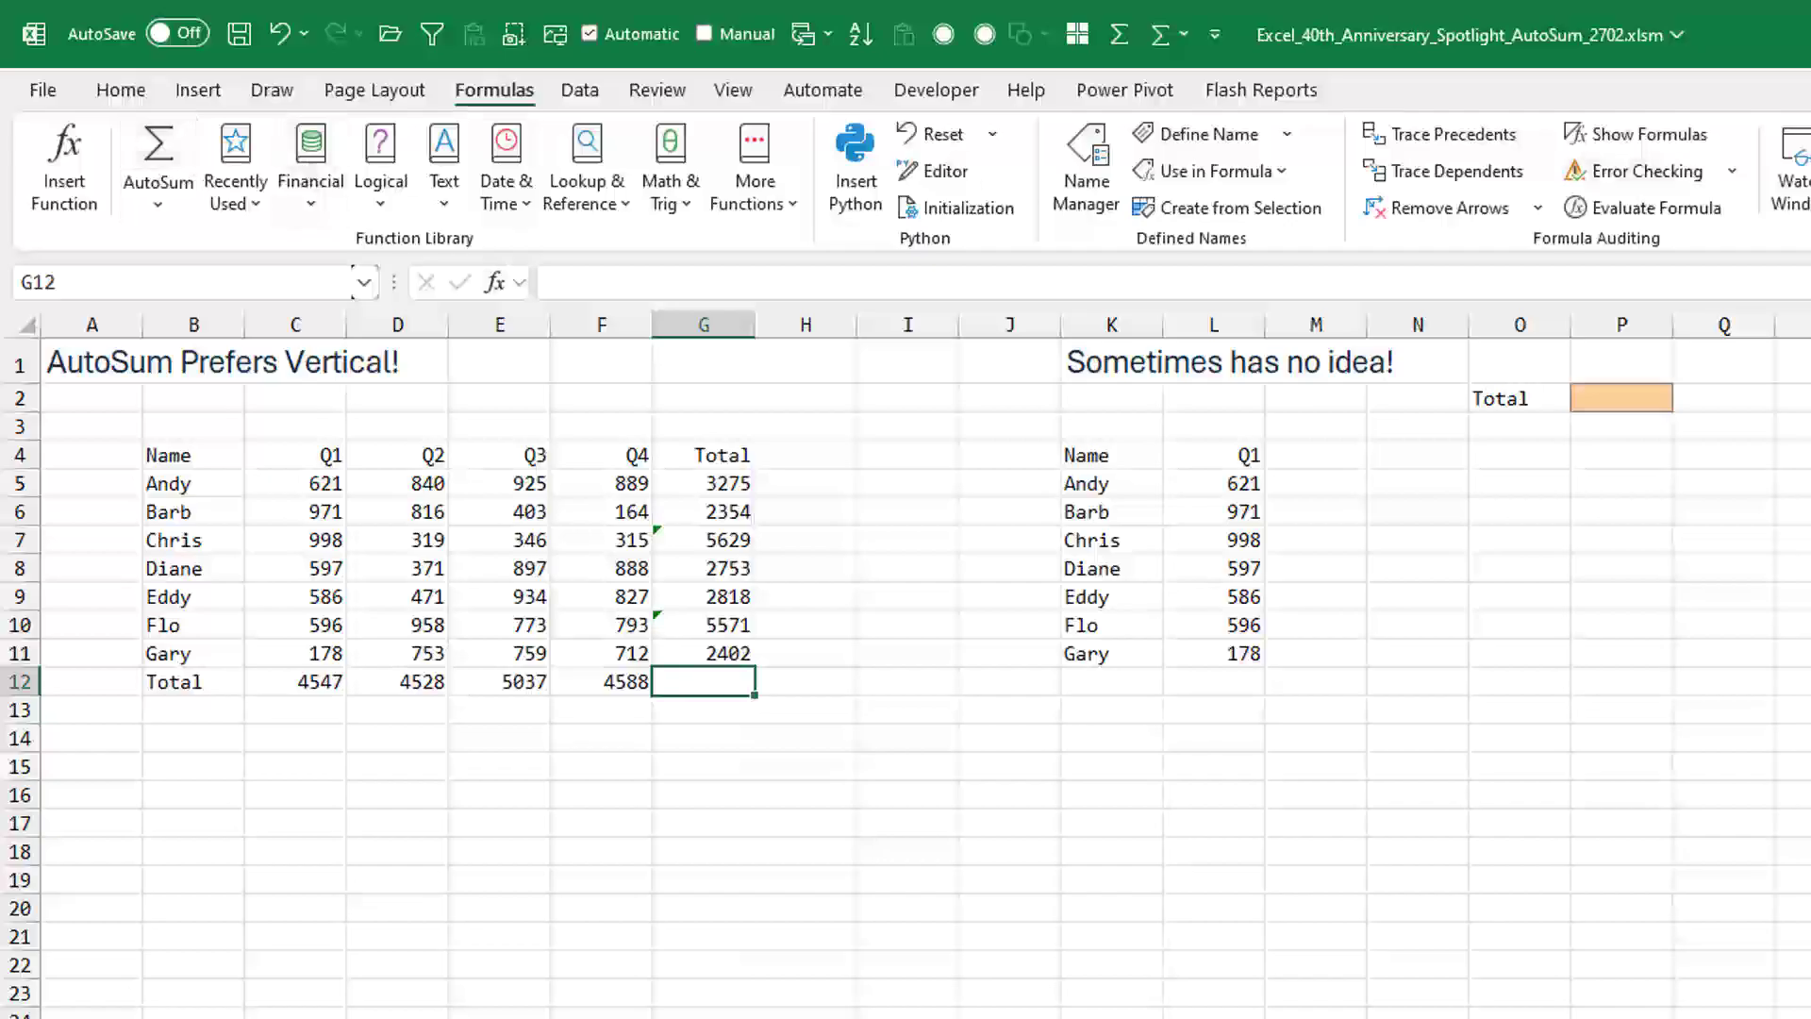
Sum the detached Q1 list L5:L11 as 4547 in P2, then go to the troubleshooting sheet.
{"action": "left_click", "coordinate": [1648, 394]}
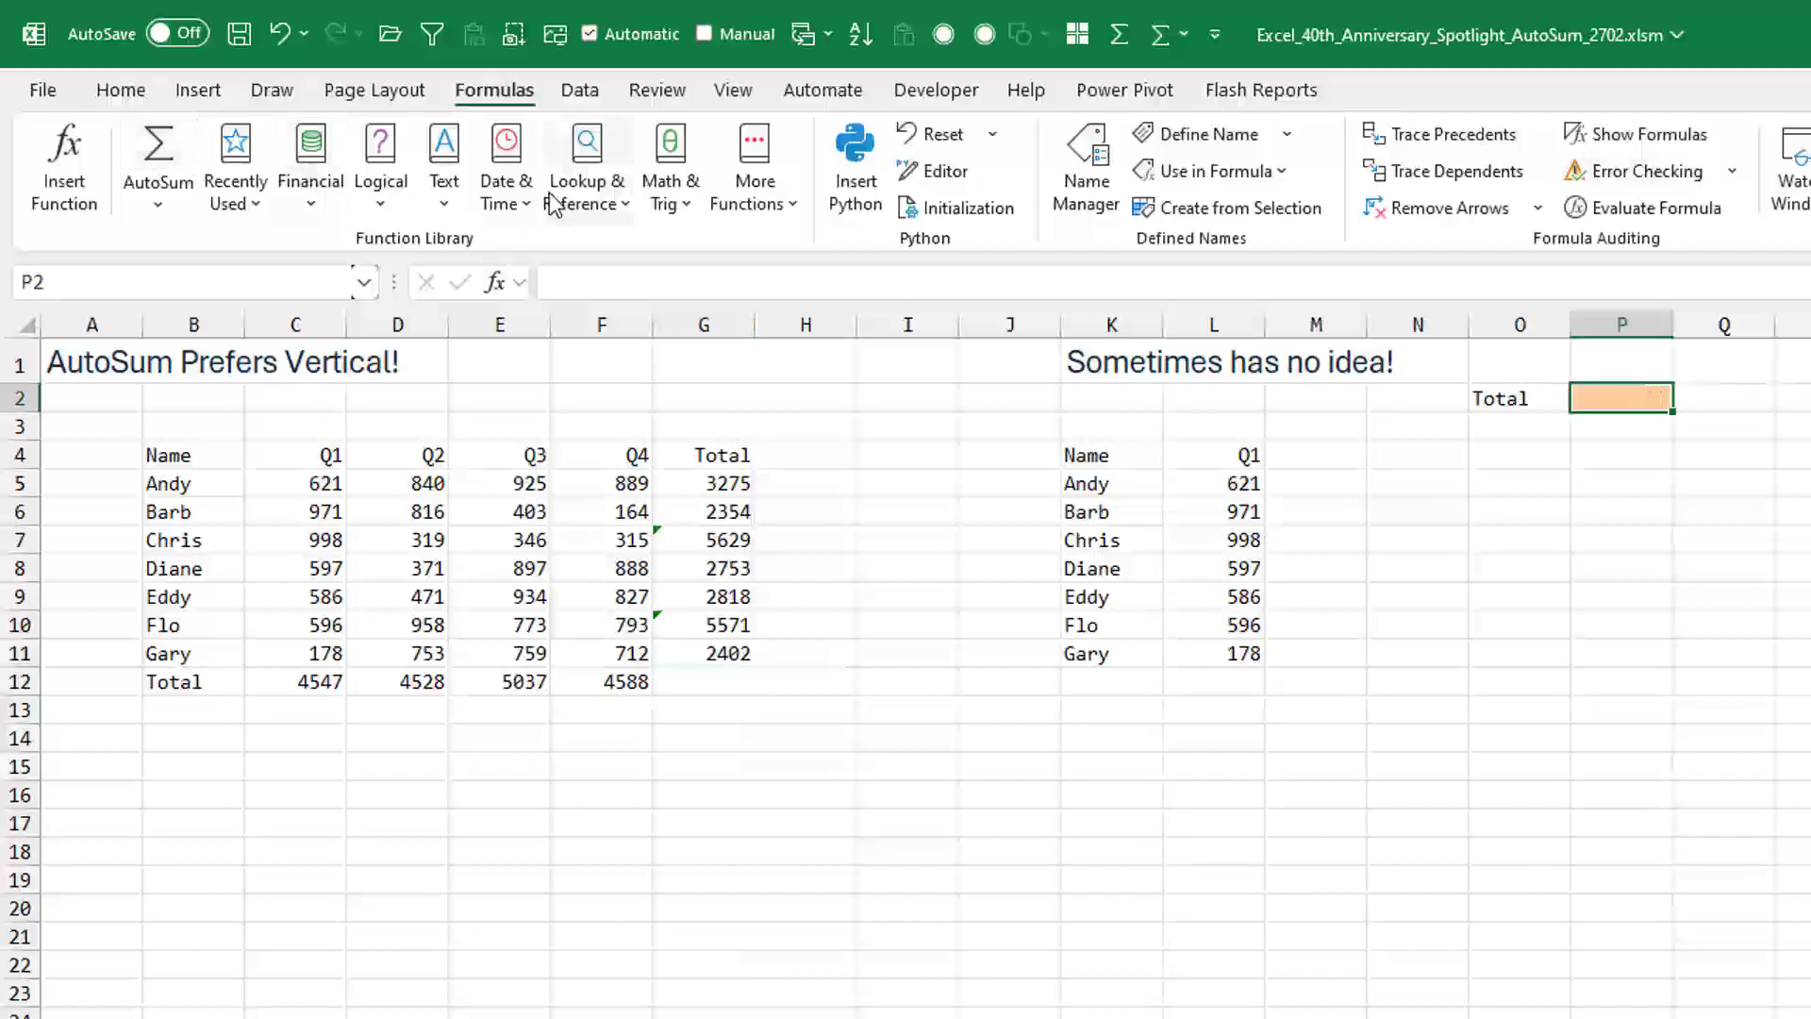
{"action": "left_click", "coordinate": [161, 156]}
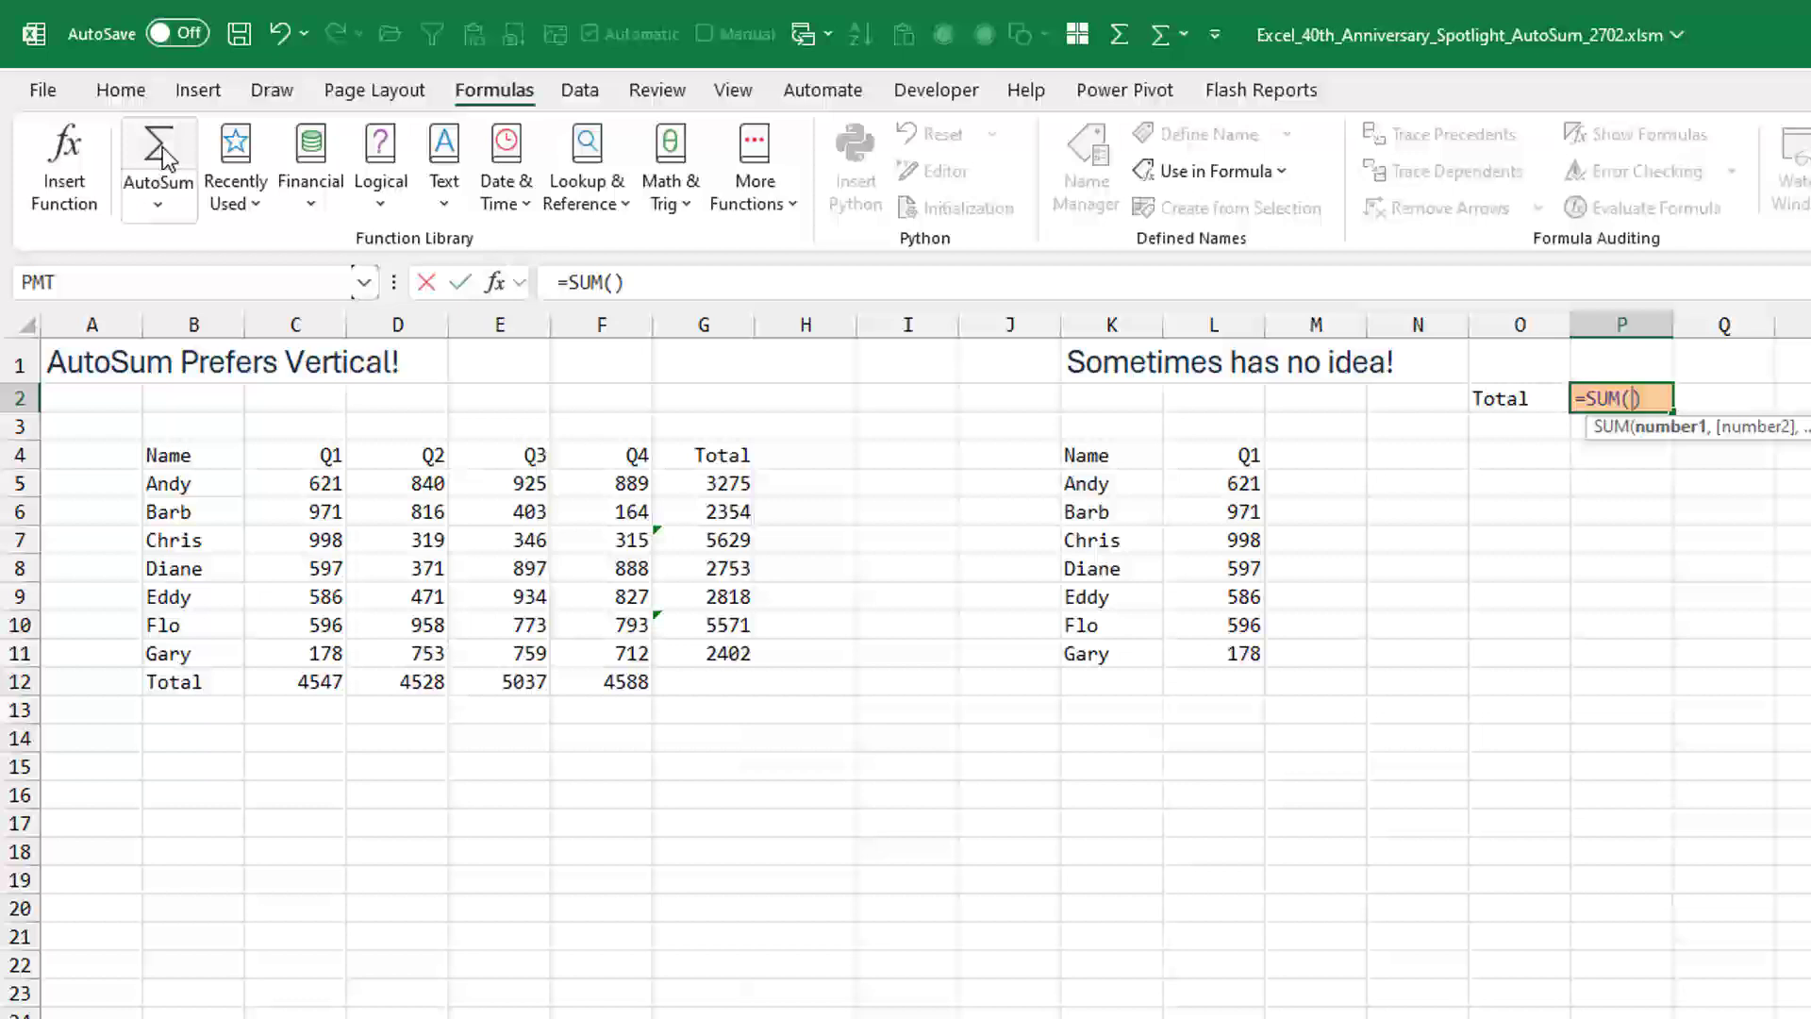
{"action": "left_click_drag", "start_coordinate": [1201, 481], "coordinate": [1249, 650]}
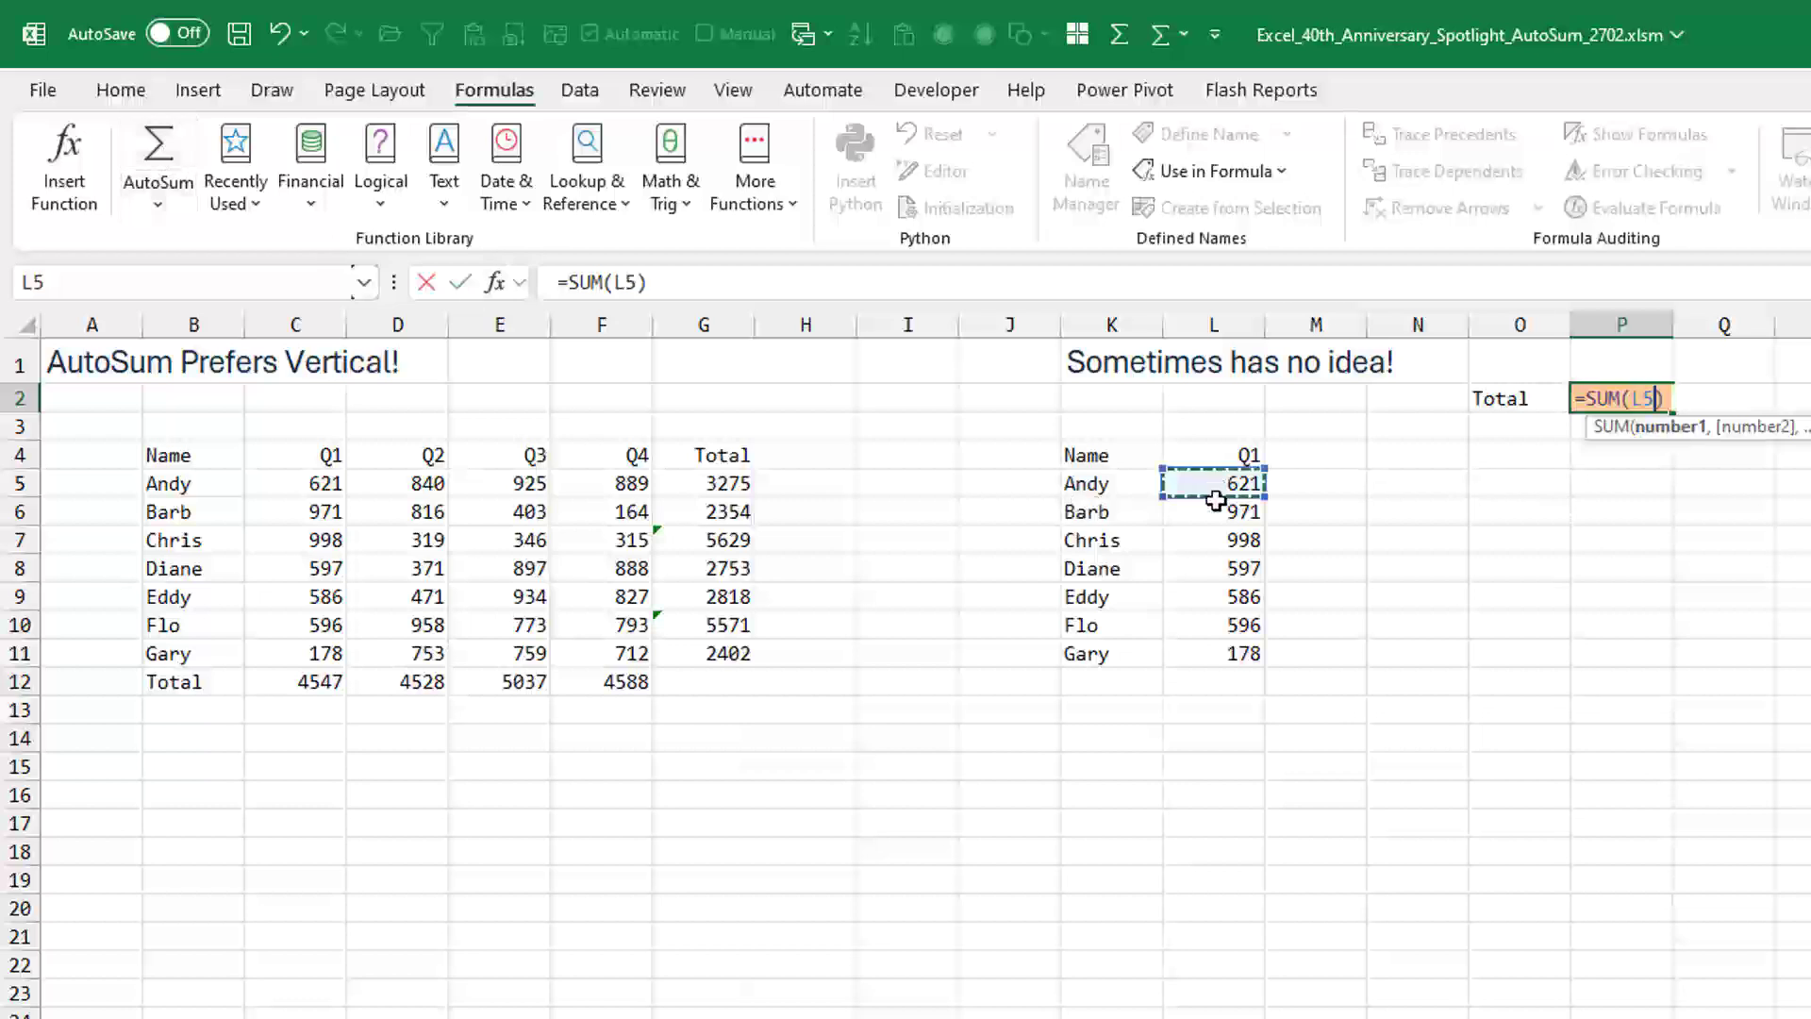
{"action": "key", "text": "Return"}
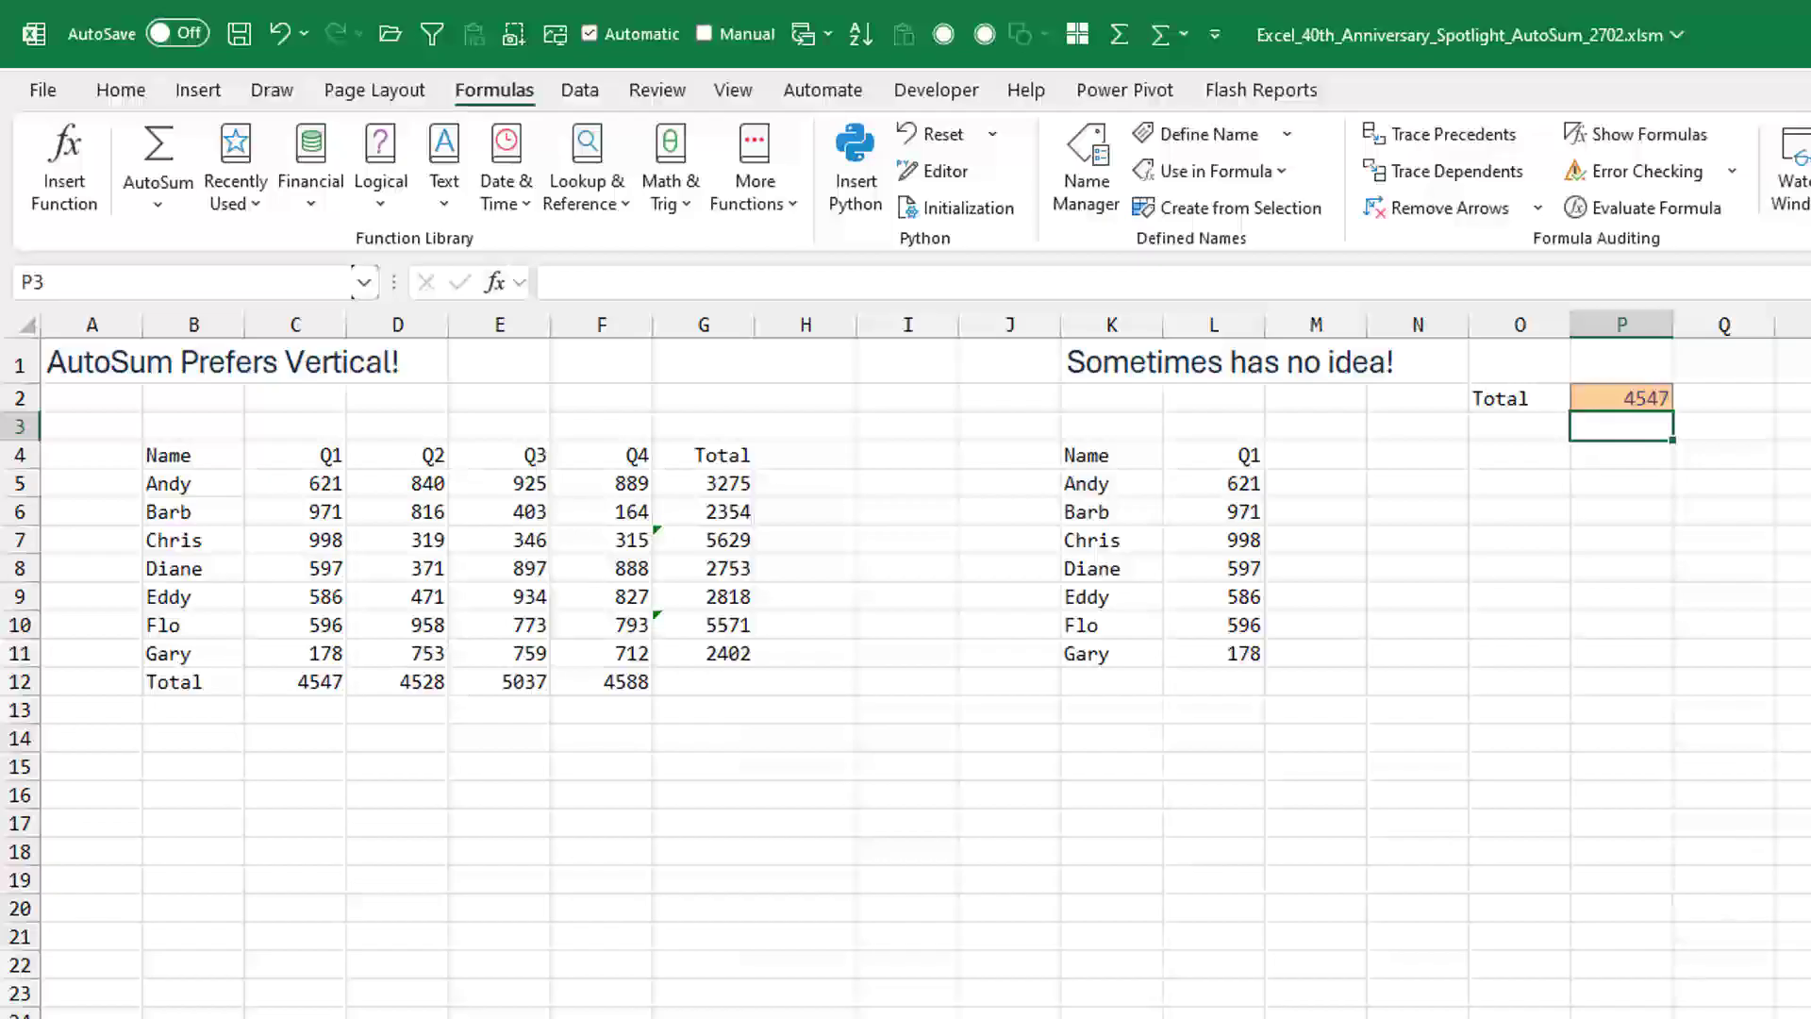
{"action": "key", "text": "ctrl+Page_Down"}
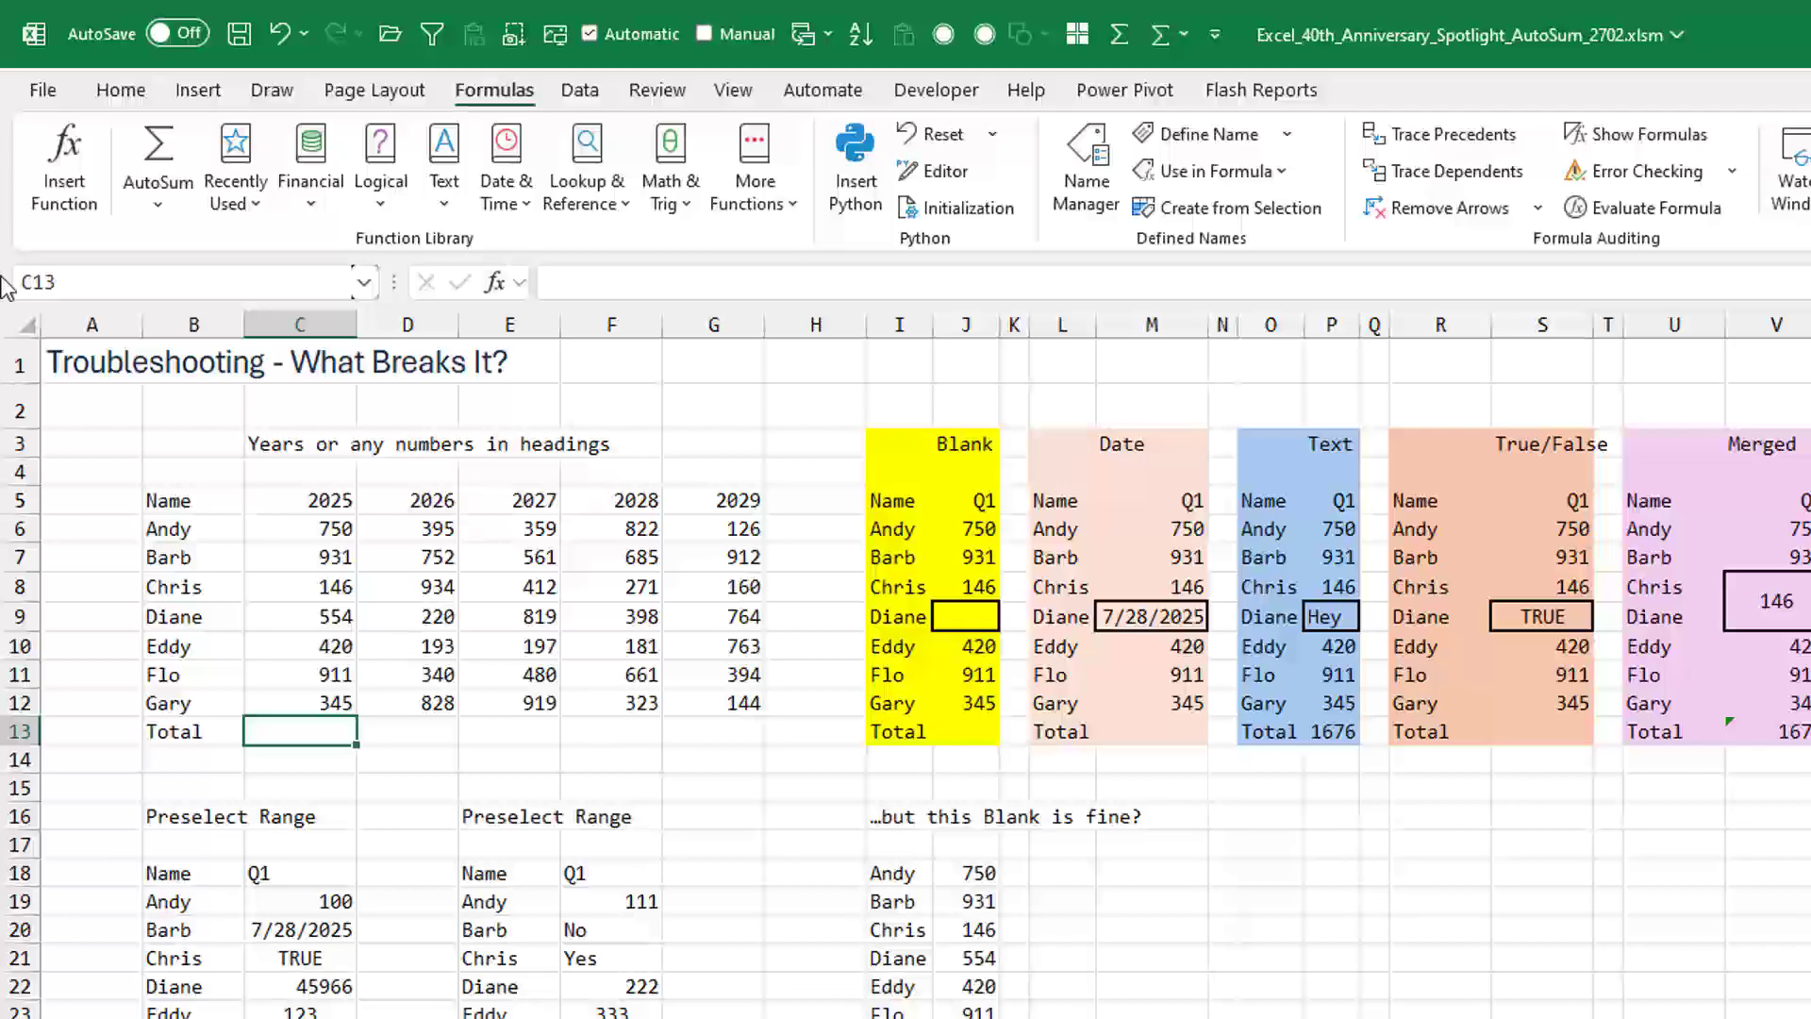
Redo the C13 AutoSum as C6:C12 to skip the 2025 heading, then fill it across to G13.
{"action": "left_click", "coordinate": [160, 149]}
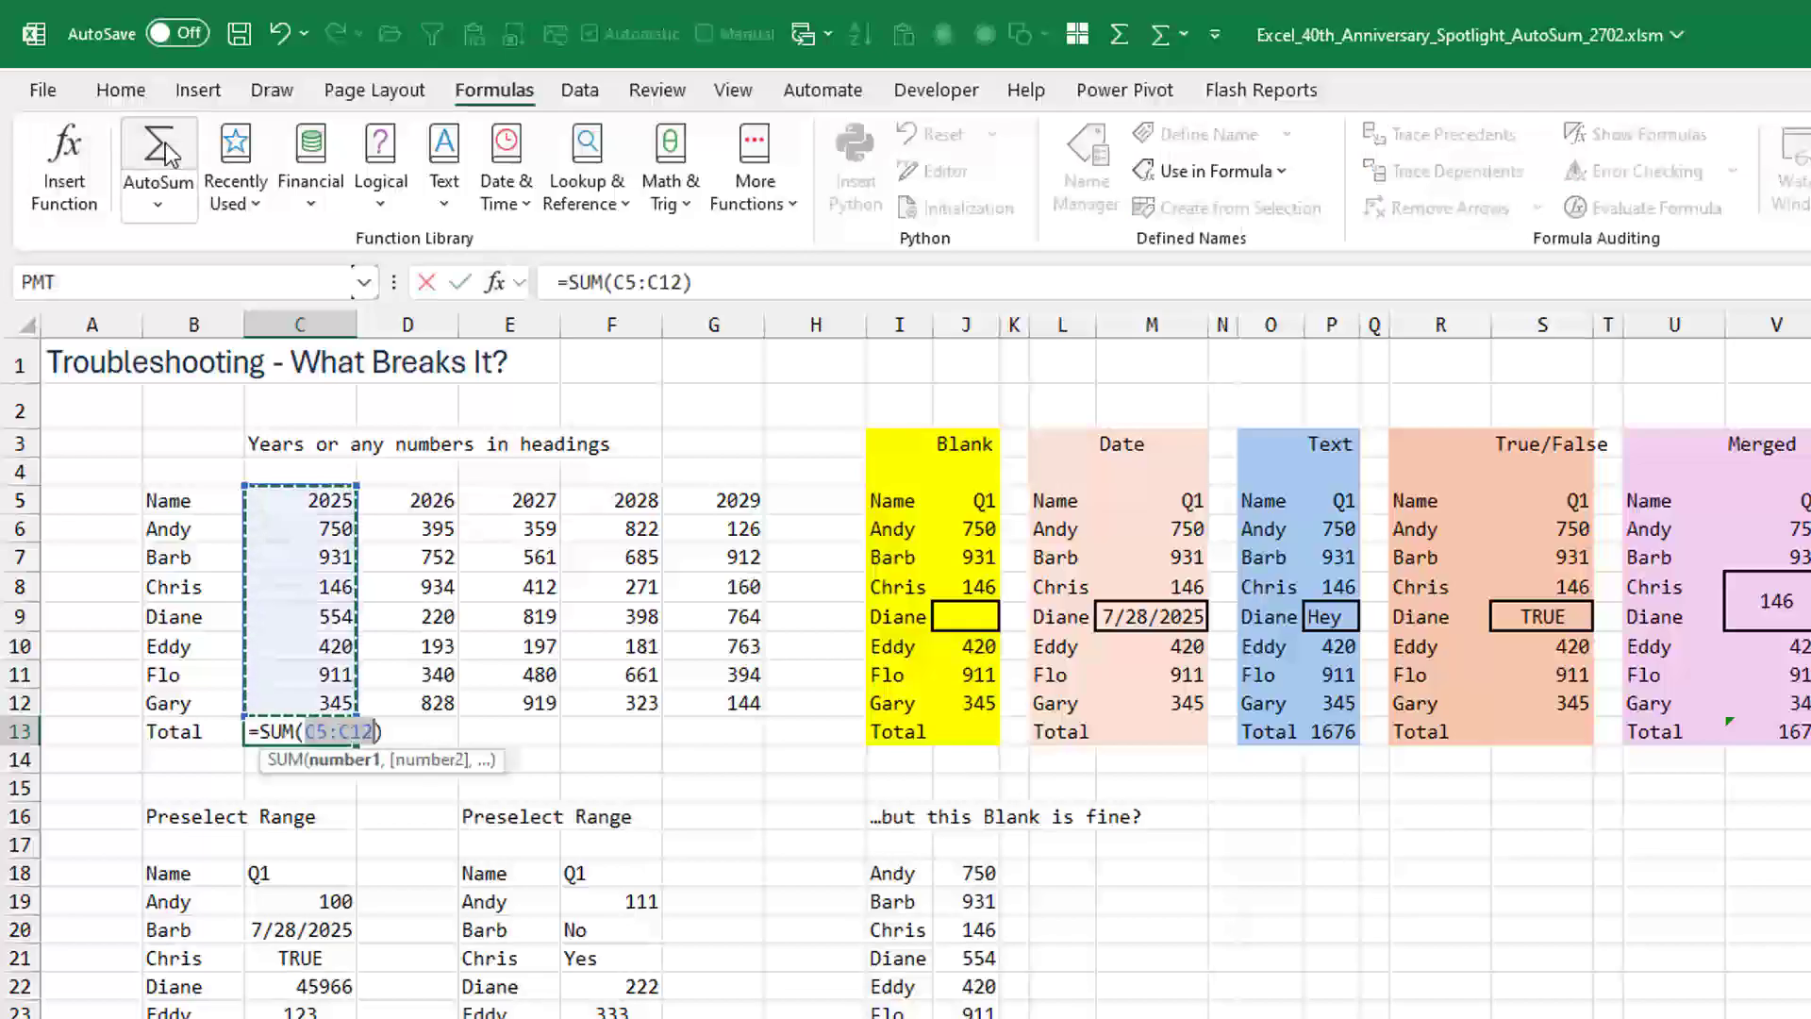
{"action": "key", "text": "Return"}
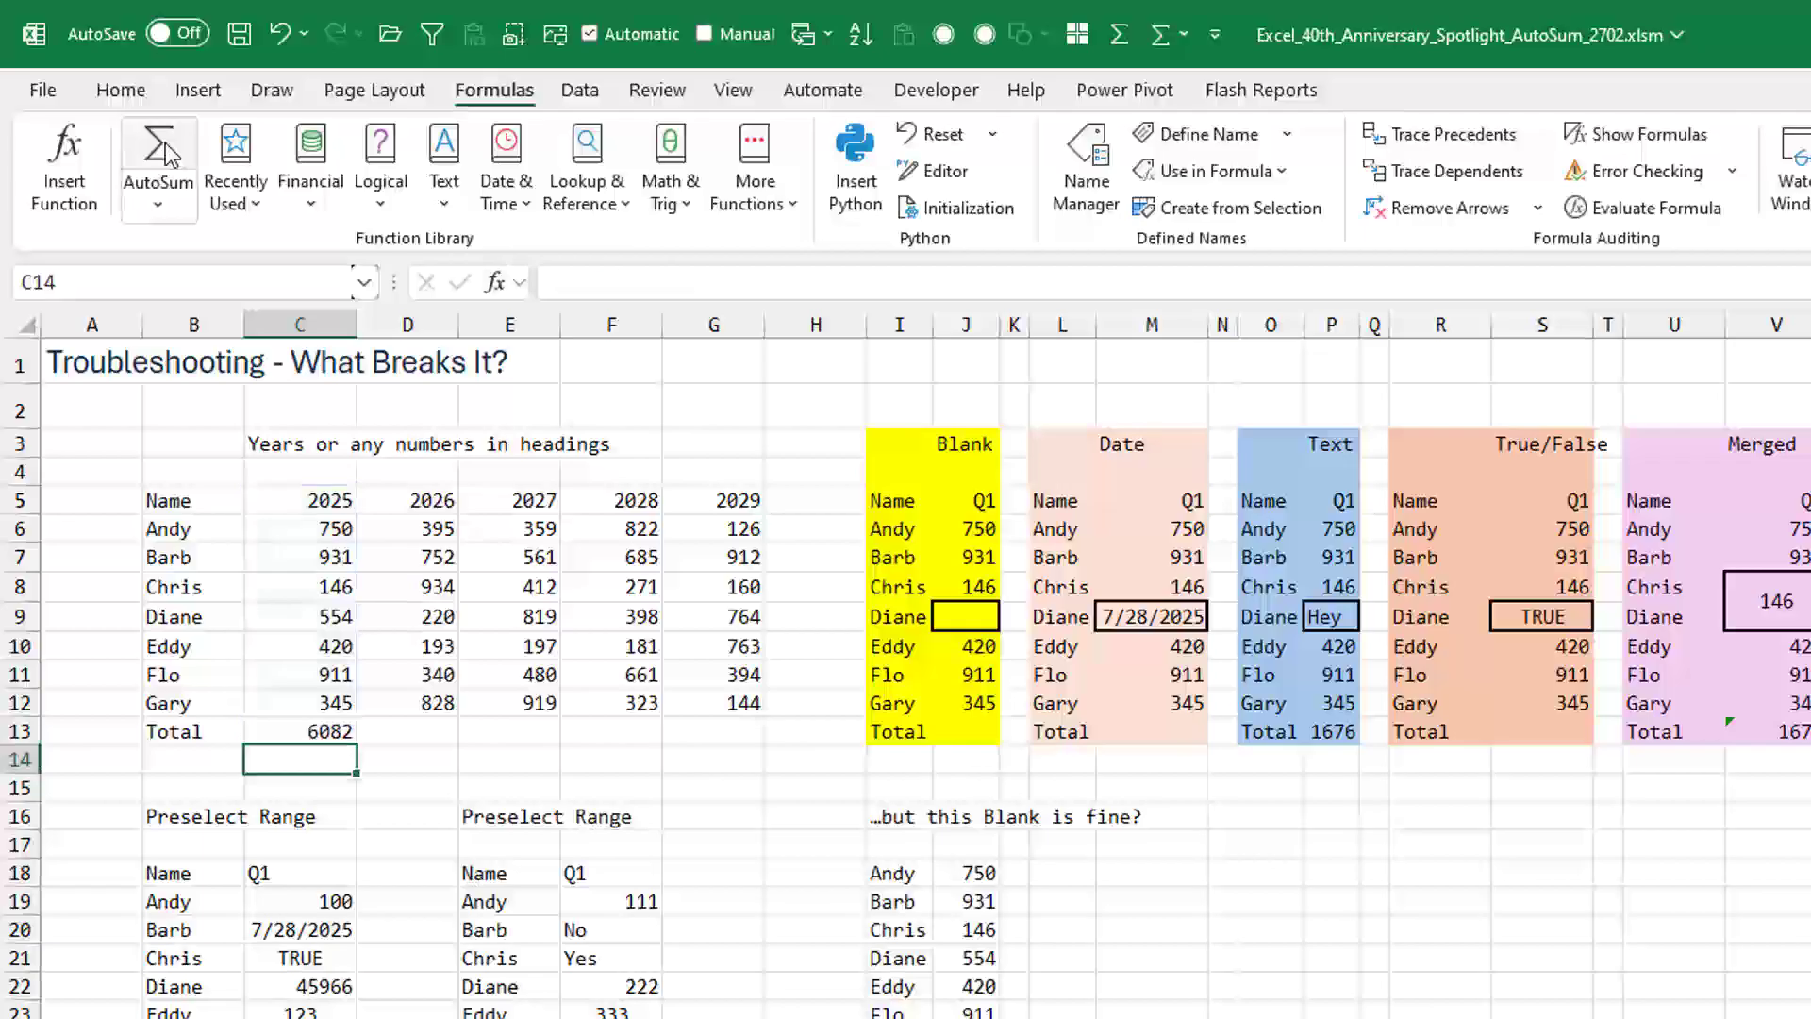
{"action": "key", "text": "Up"}
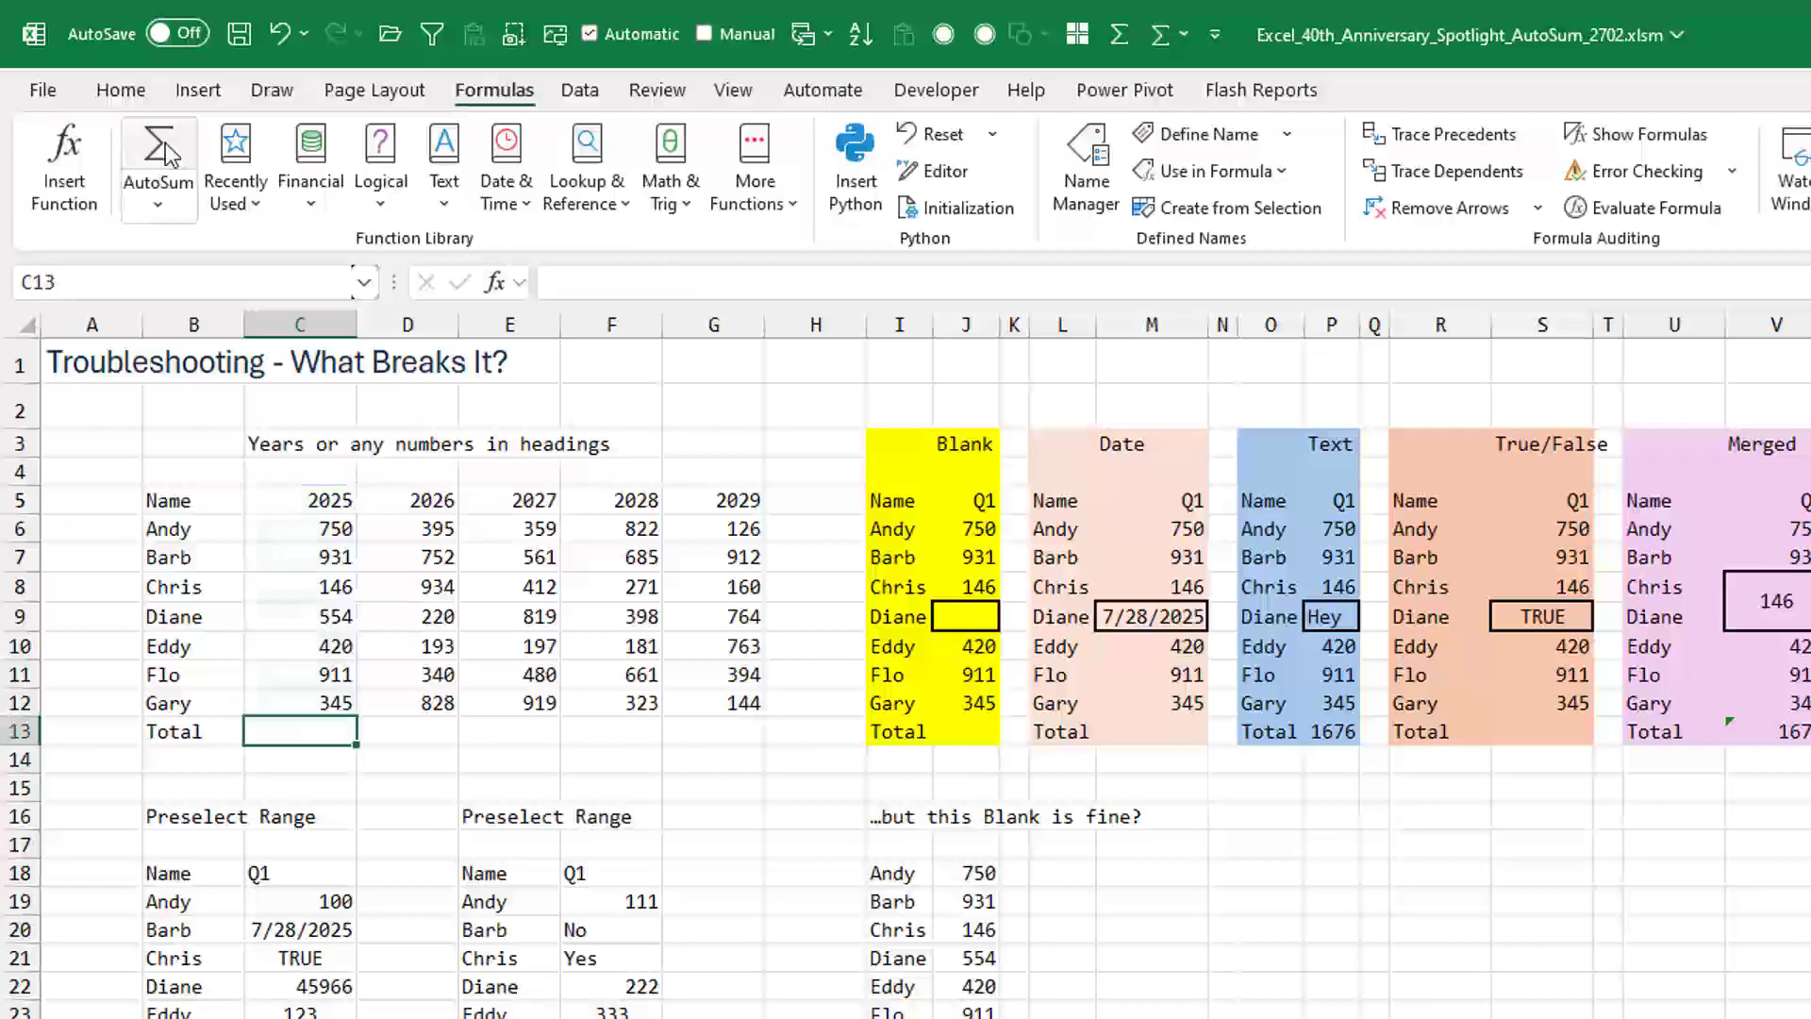
{"action": "left_click", "coordinate": [165, 151]}
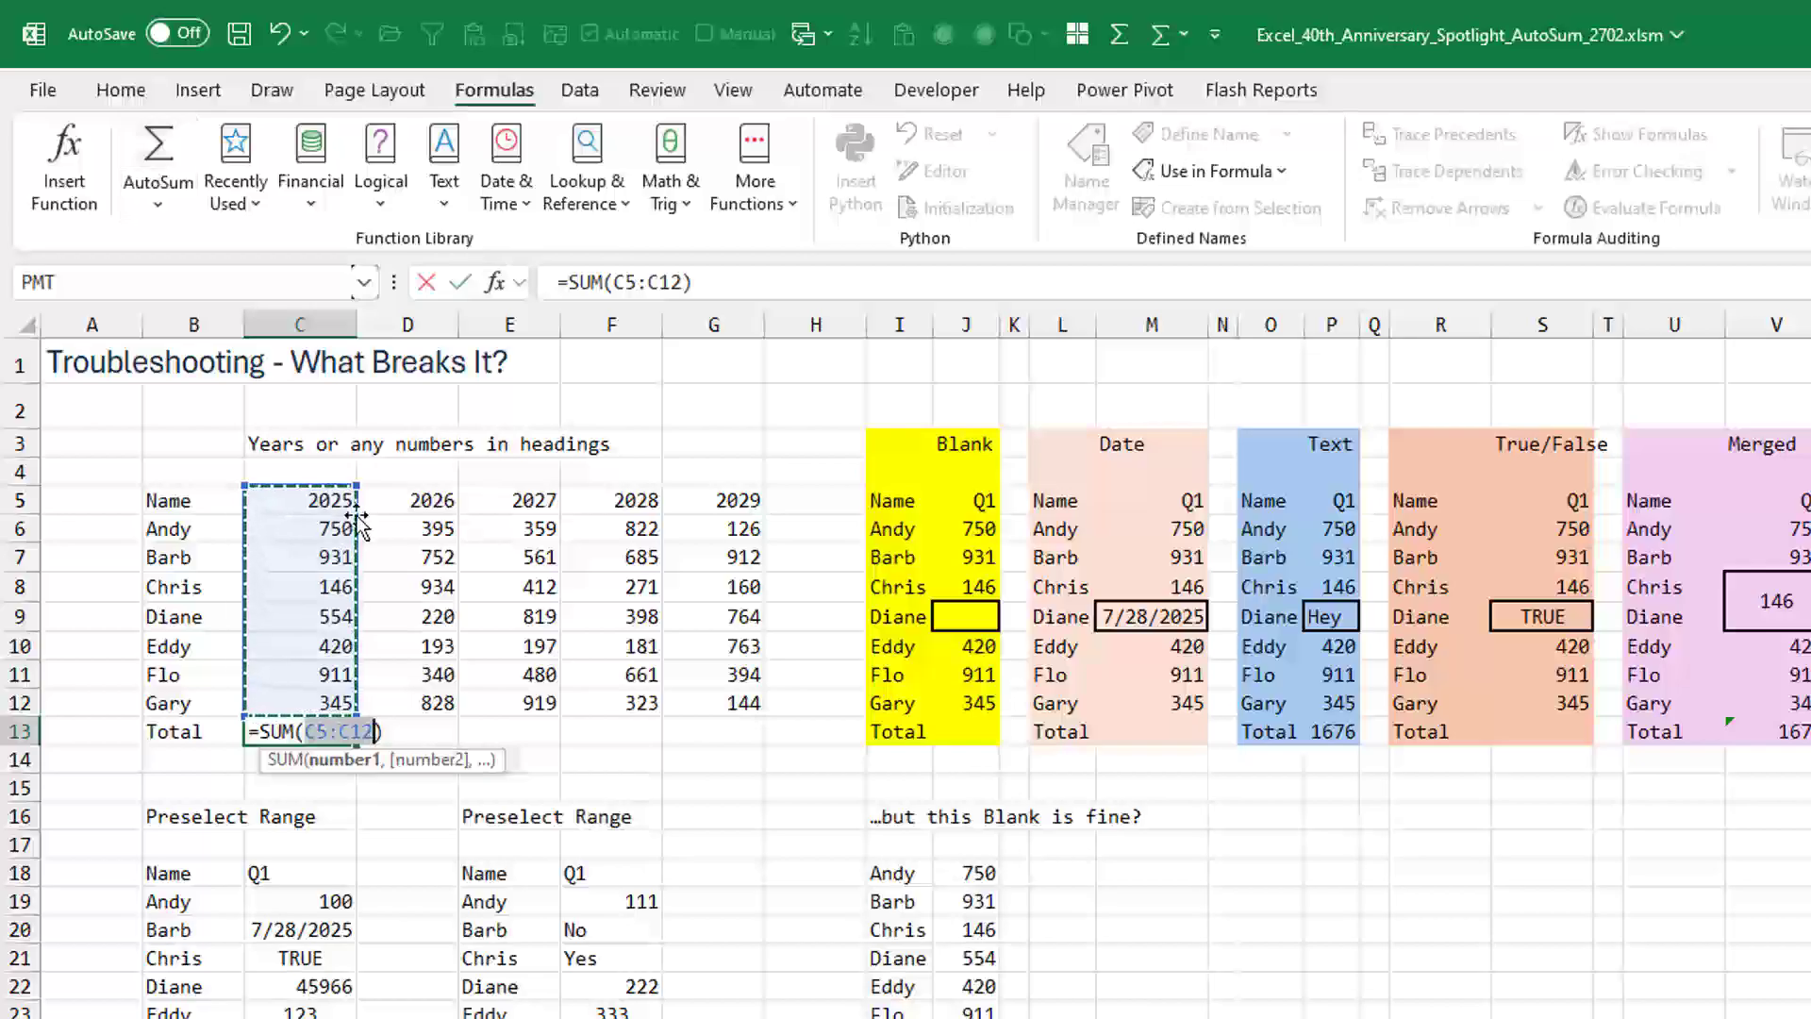
{"action": "left_click_drag", "start_coordinate": [357, 485], "coordinate": [353, 517]}
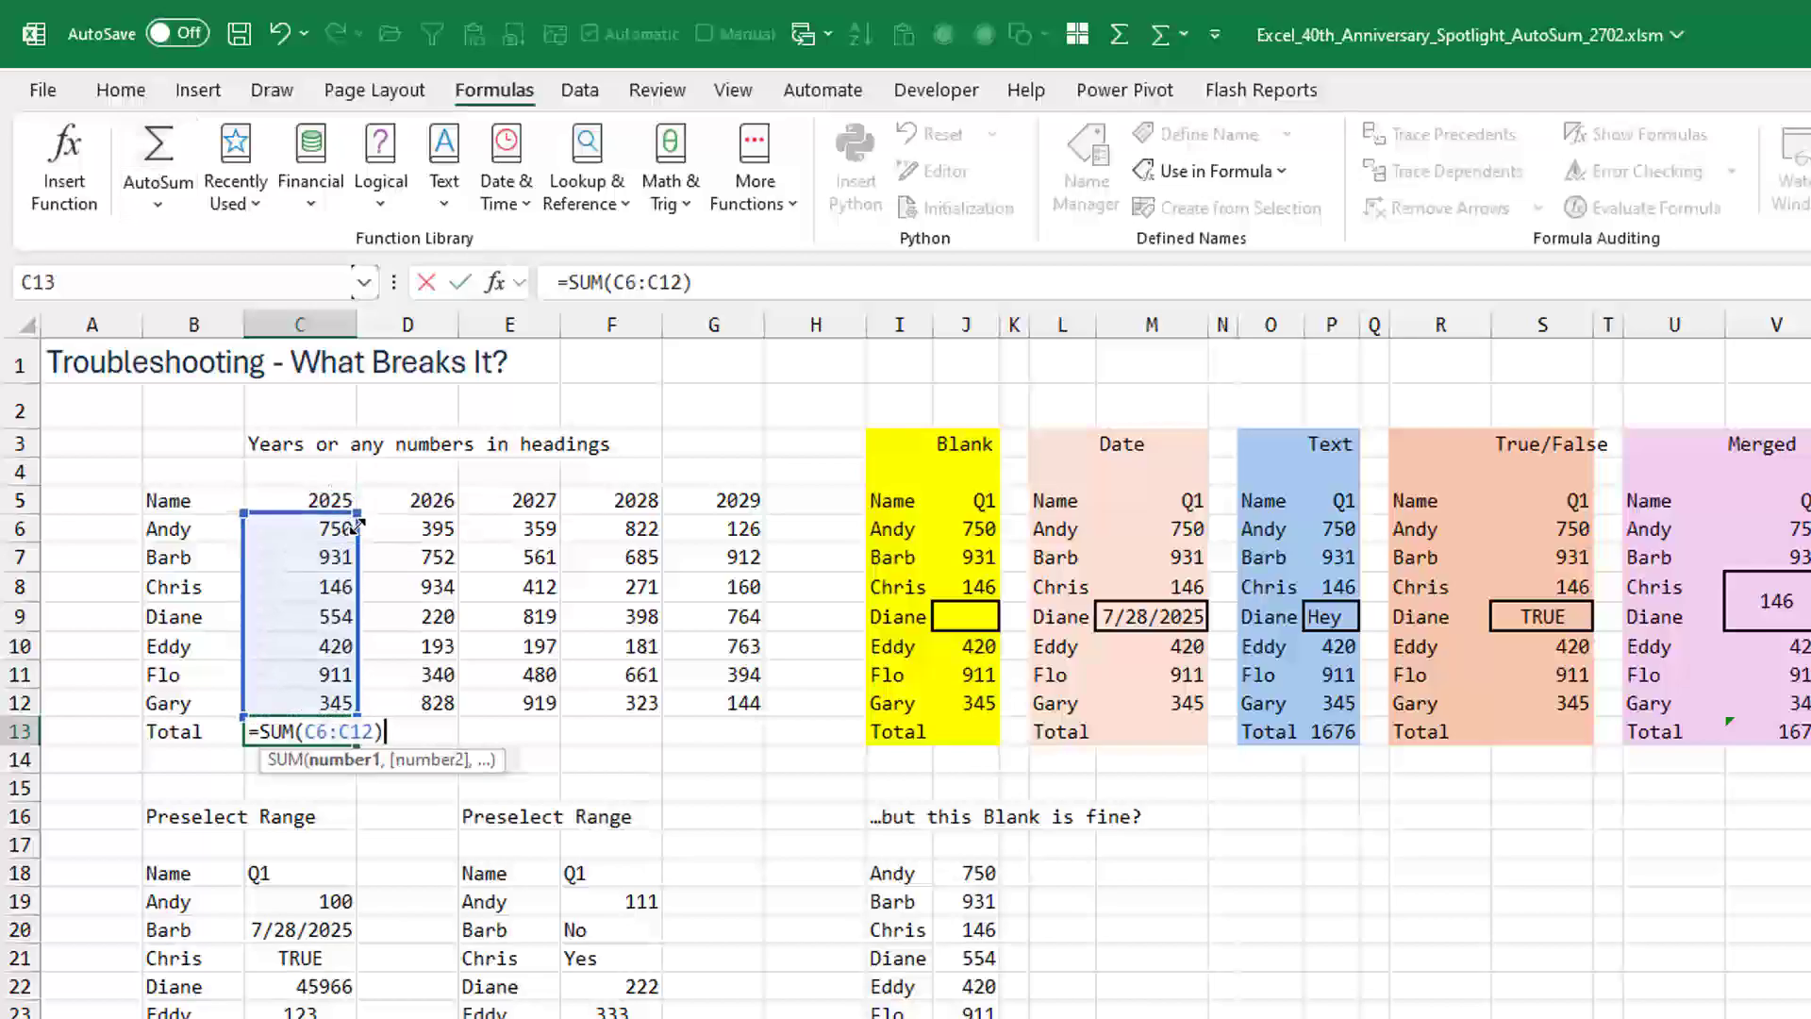
{"action": "key", "text": "Return"}
{"action": "key", "text": "Up"}
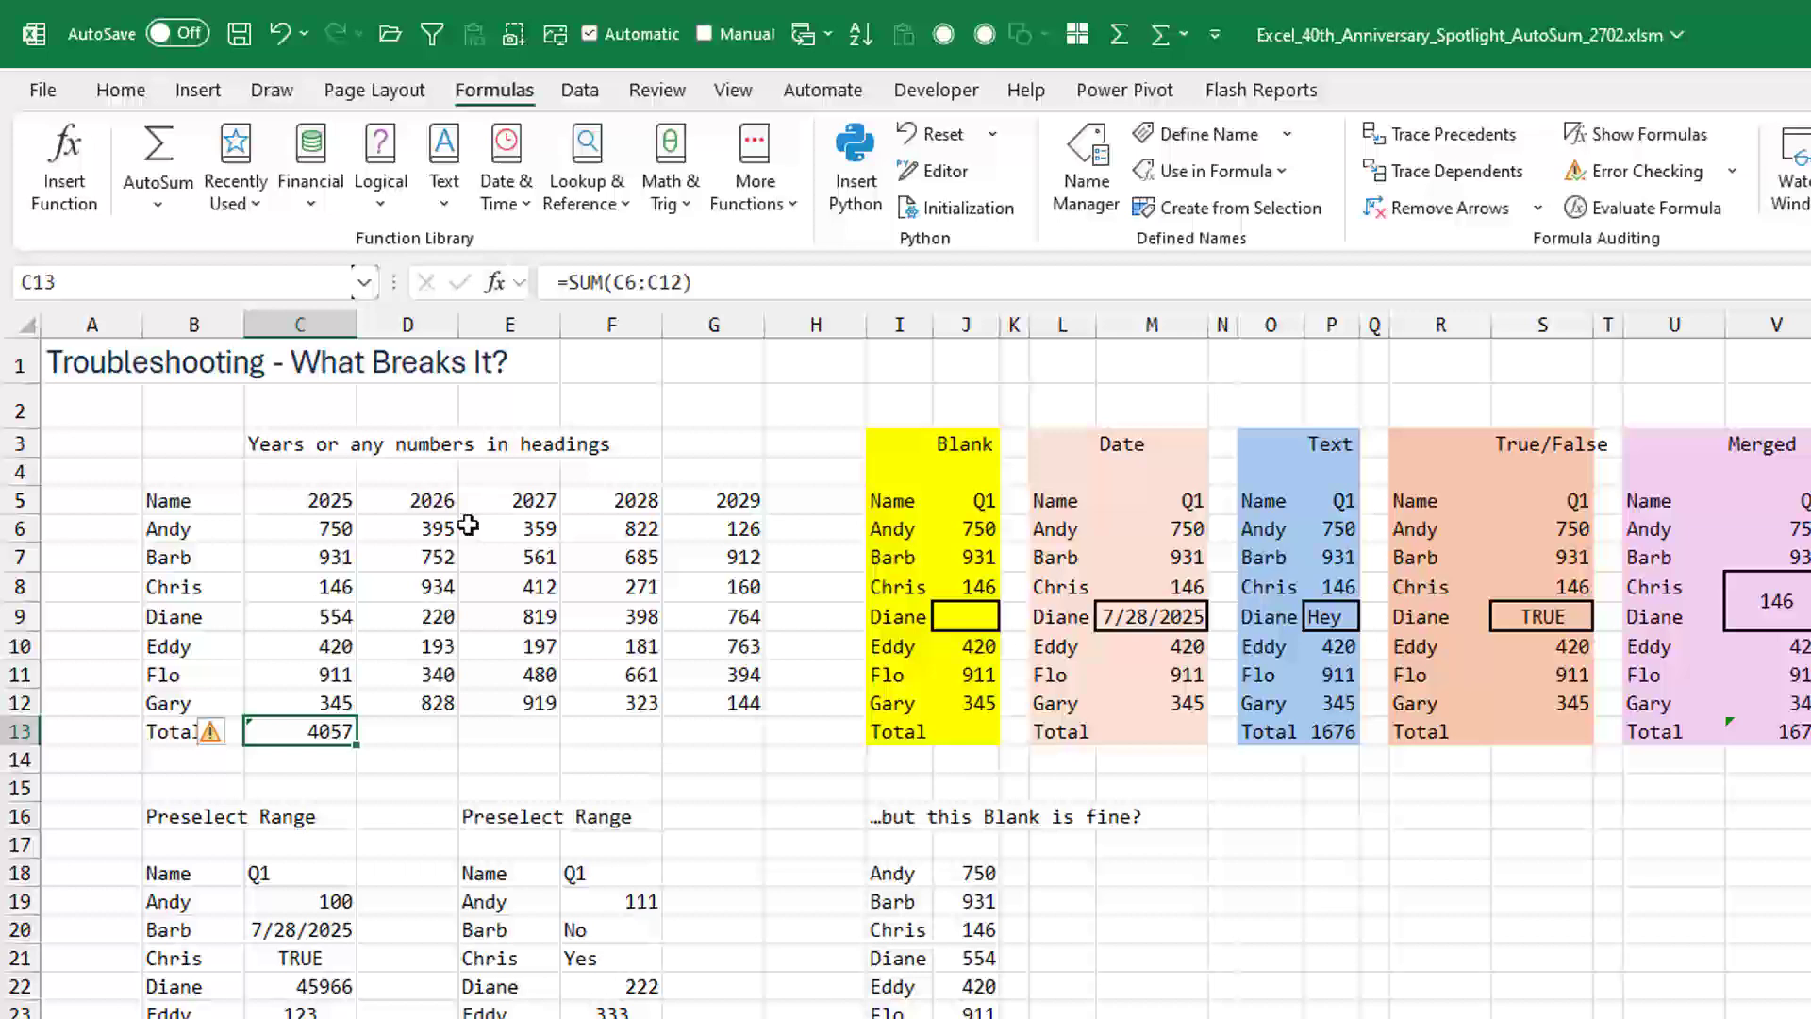
{"action": "left_click_drag", "start_coordinate": [355, 745], "coordinate": [734, 729]}
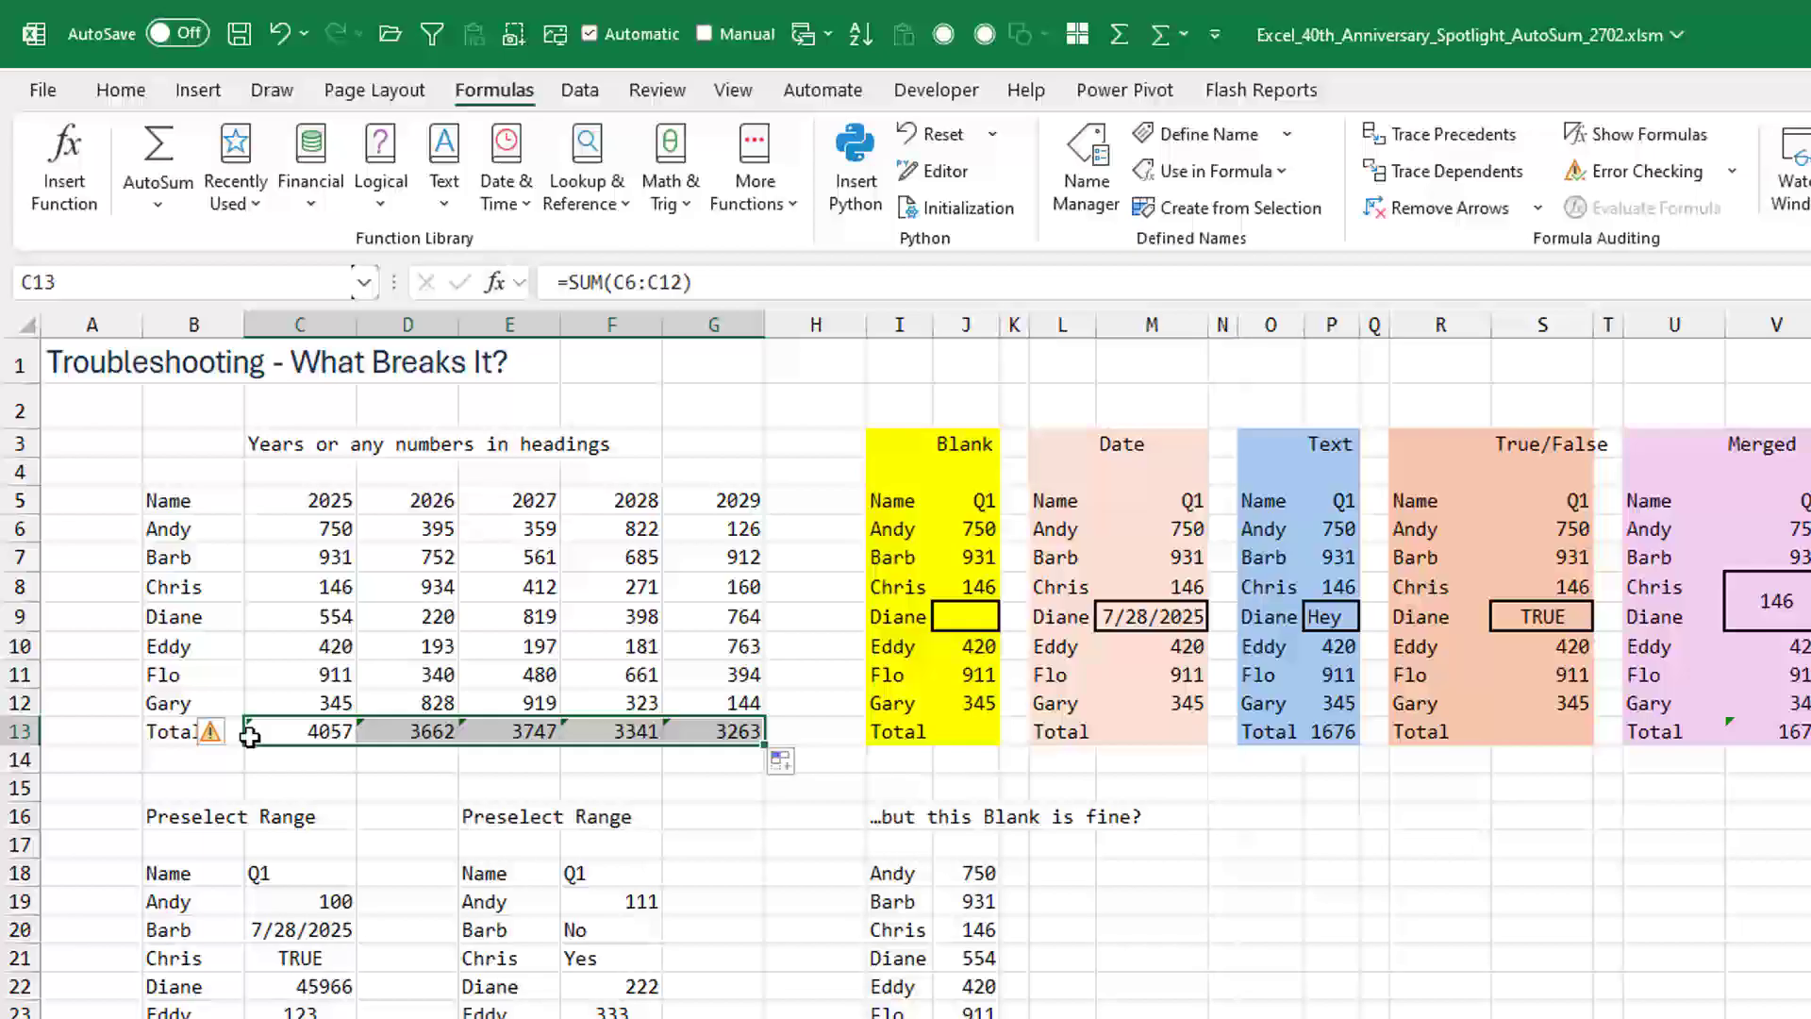
AutoSum J13 to 1676, stopping at the blank, and J26 to 4057.
{"action": "left_click", "coordinate": [974, 734]}
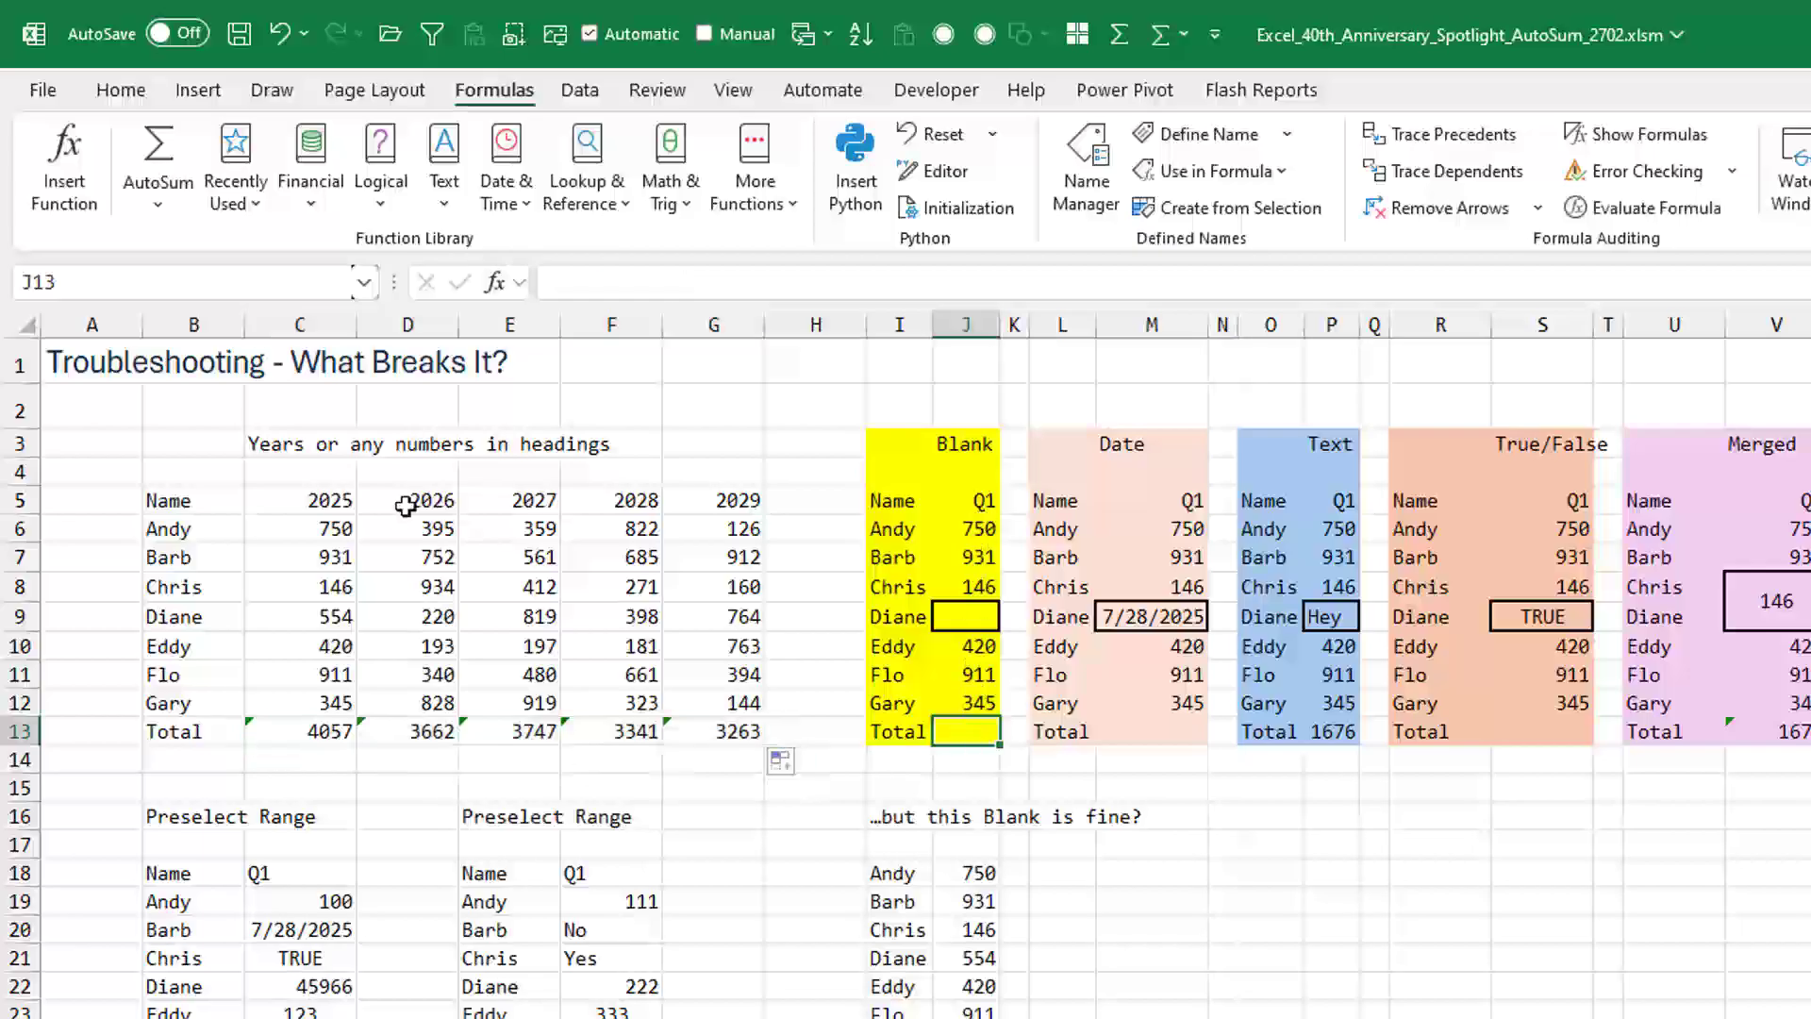
{"action": "left_click", "coordinate": [158, 156]}
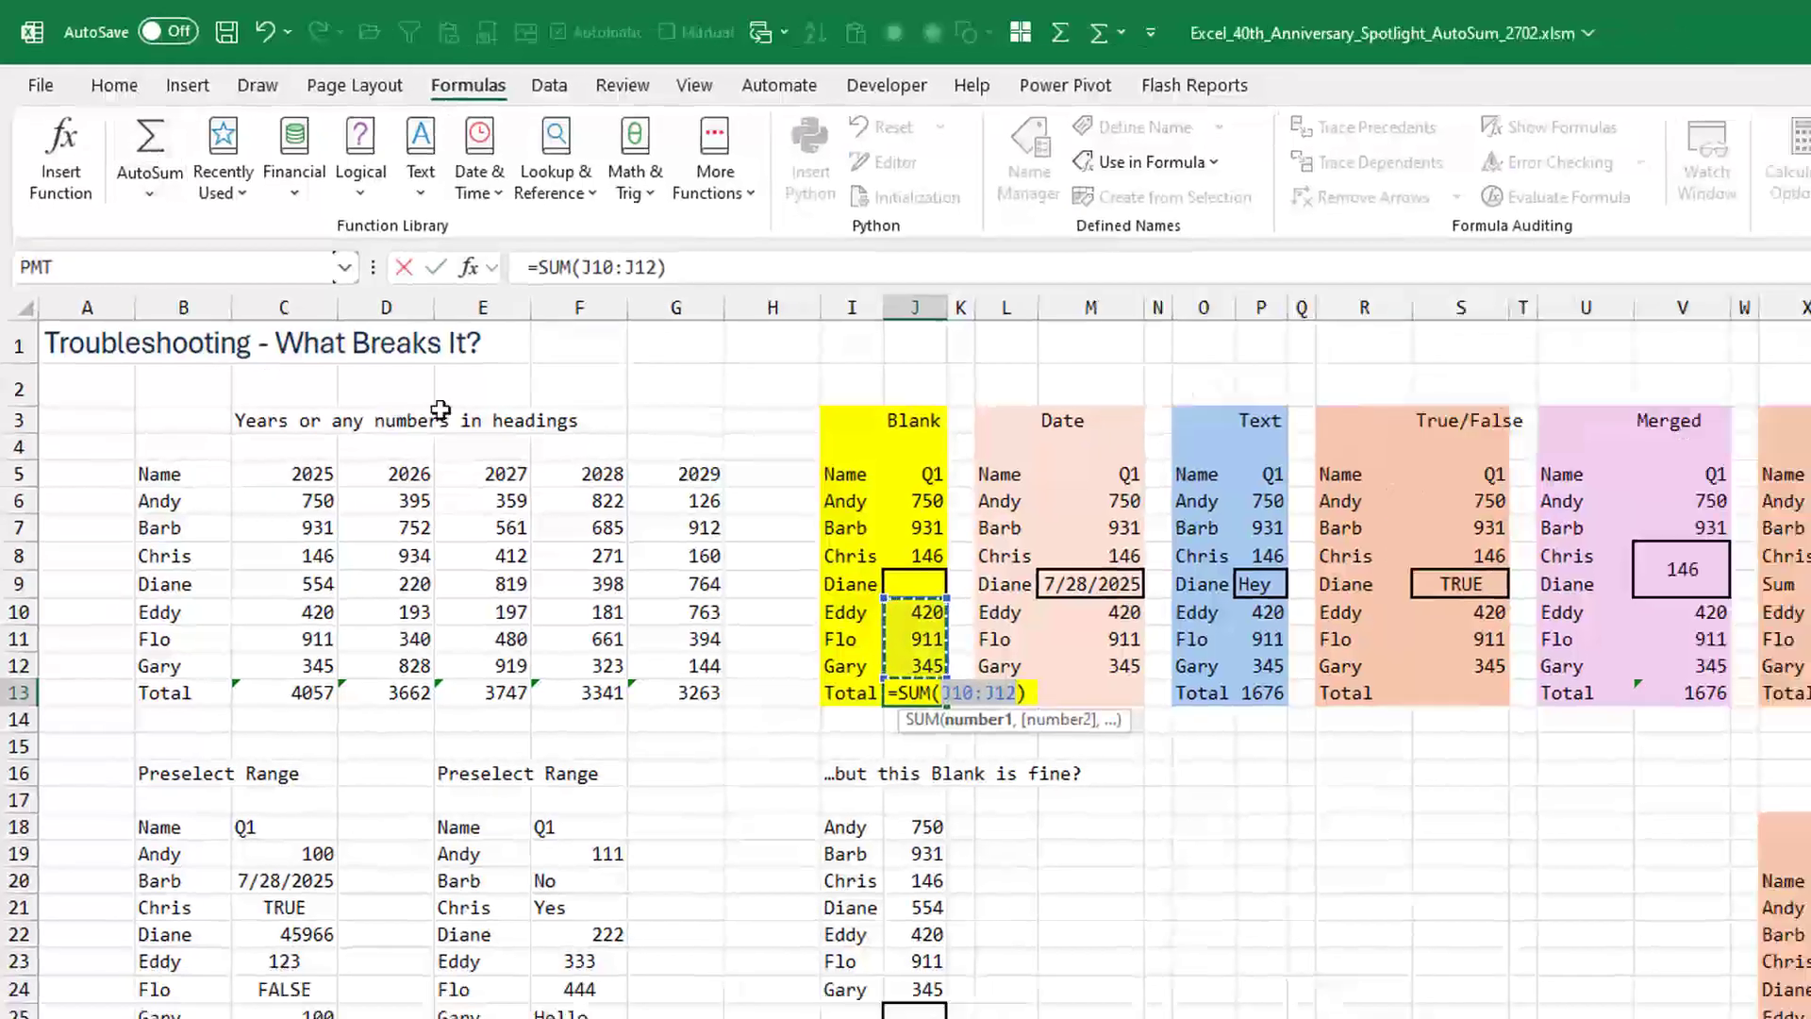
{"action": "key", "text": "Return"}
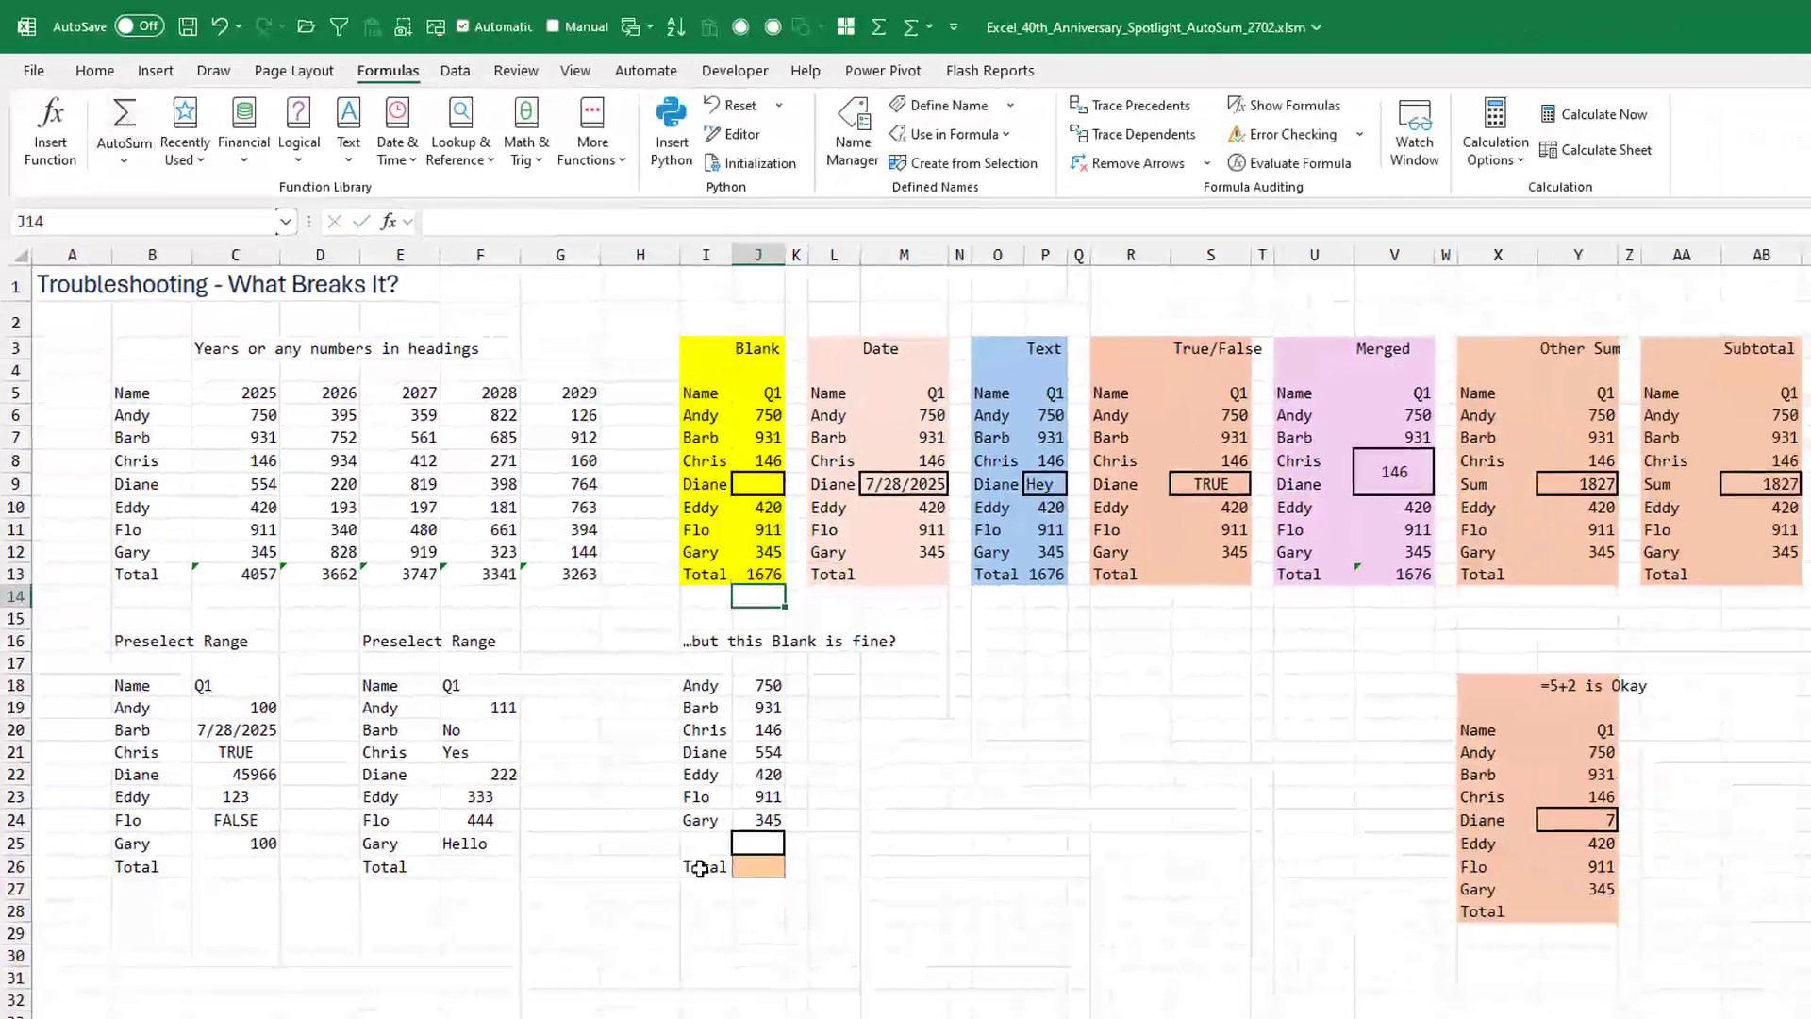
{"action": "left_click", "coordinate": [760, 869]}
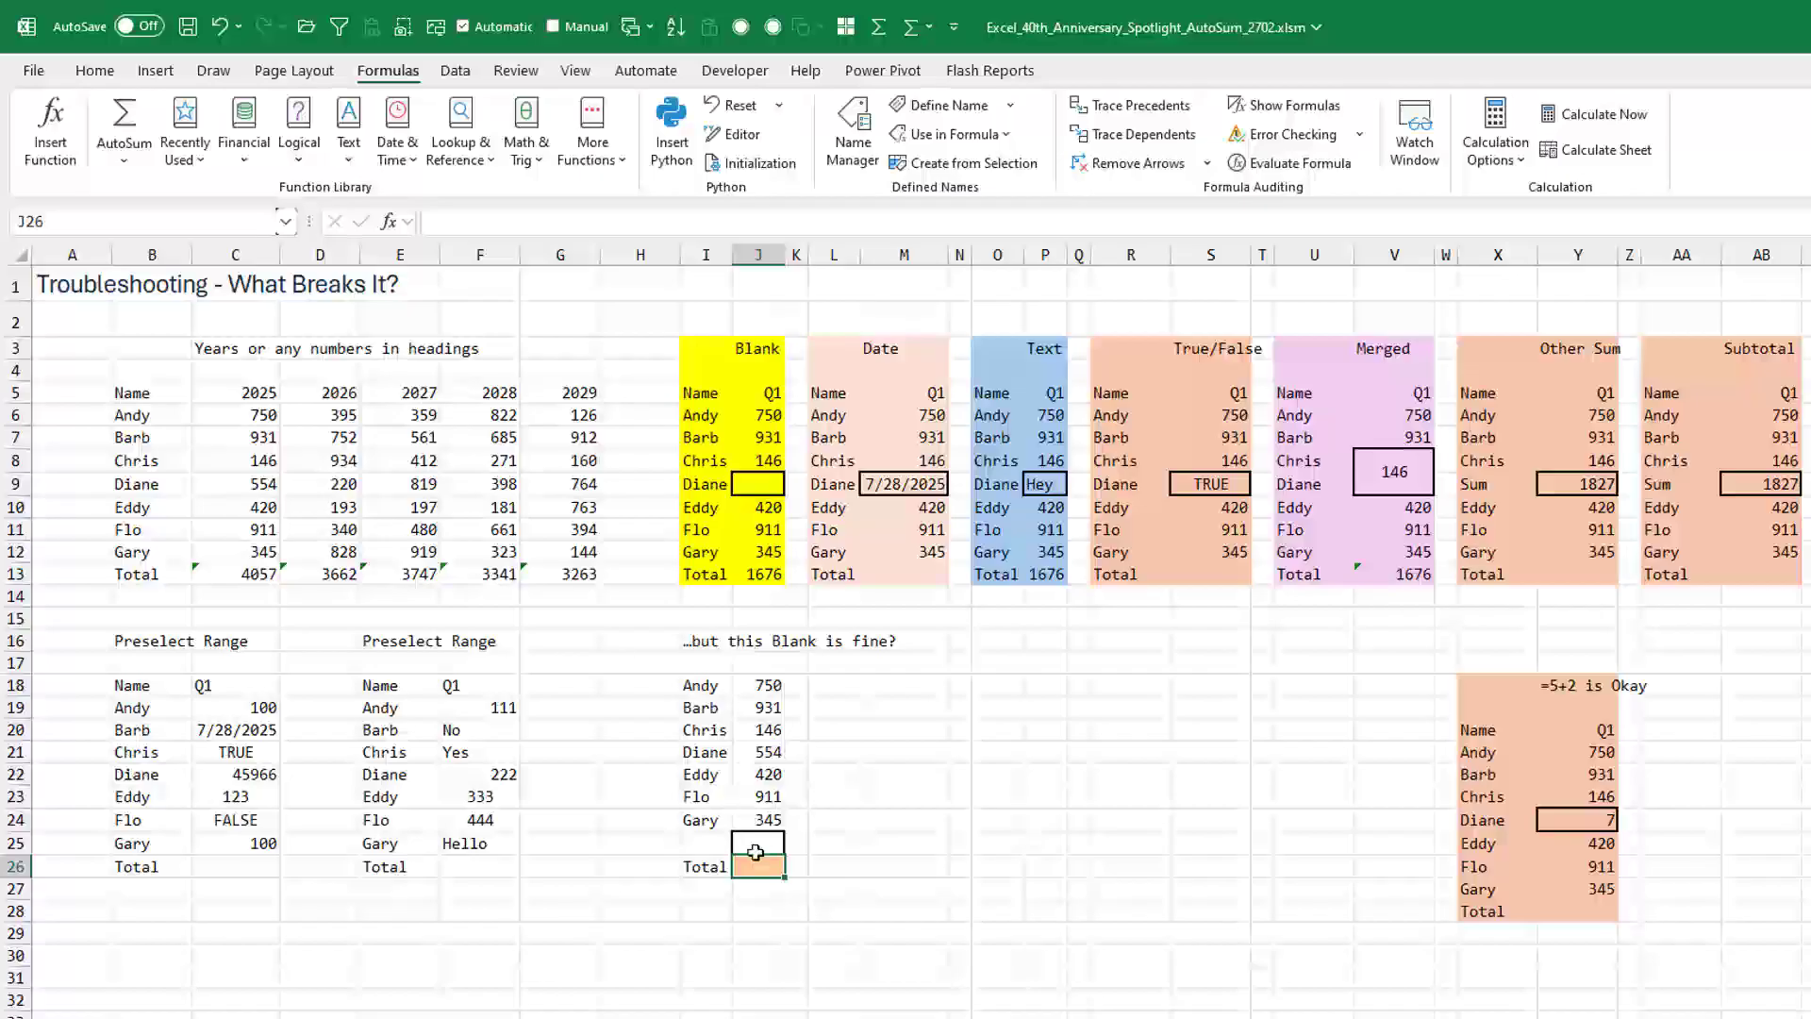
{"action": "left_click", "coordinate": [139, 123]}
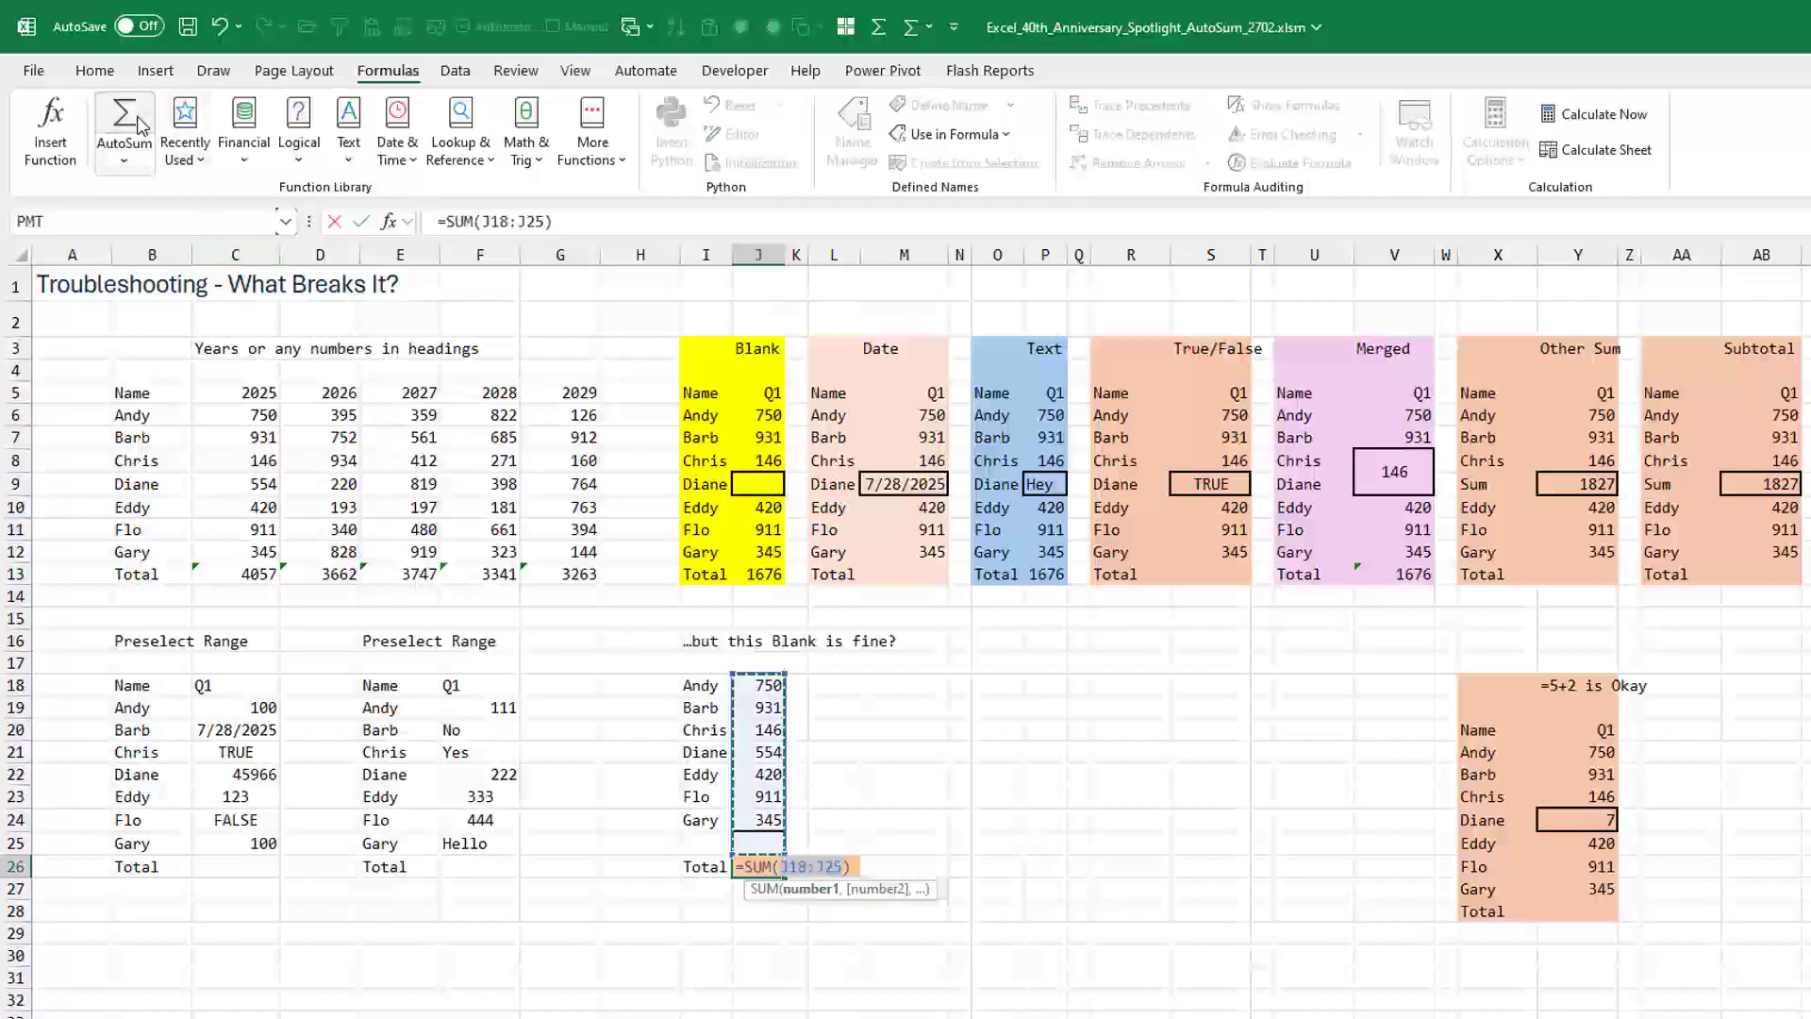
{"action": "key", "text": "Return"}
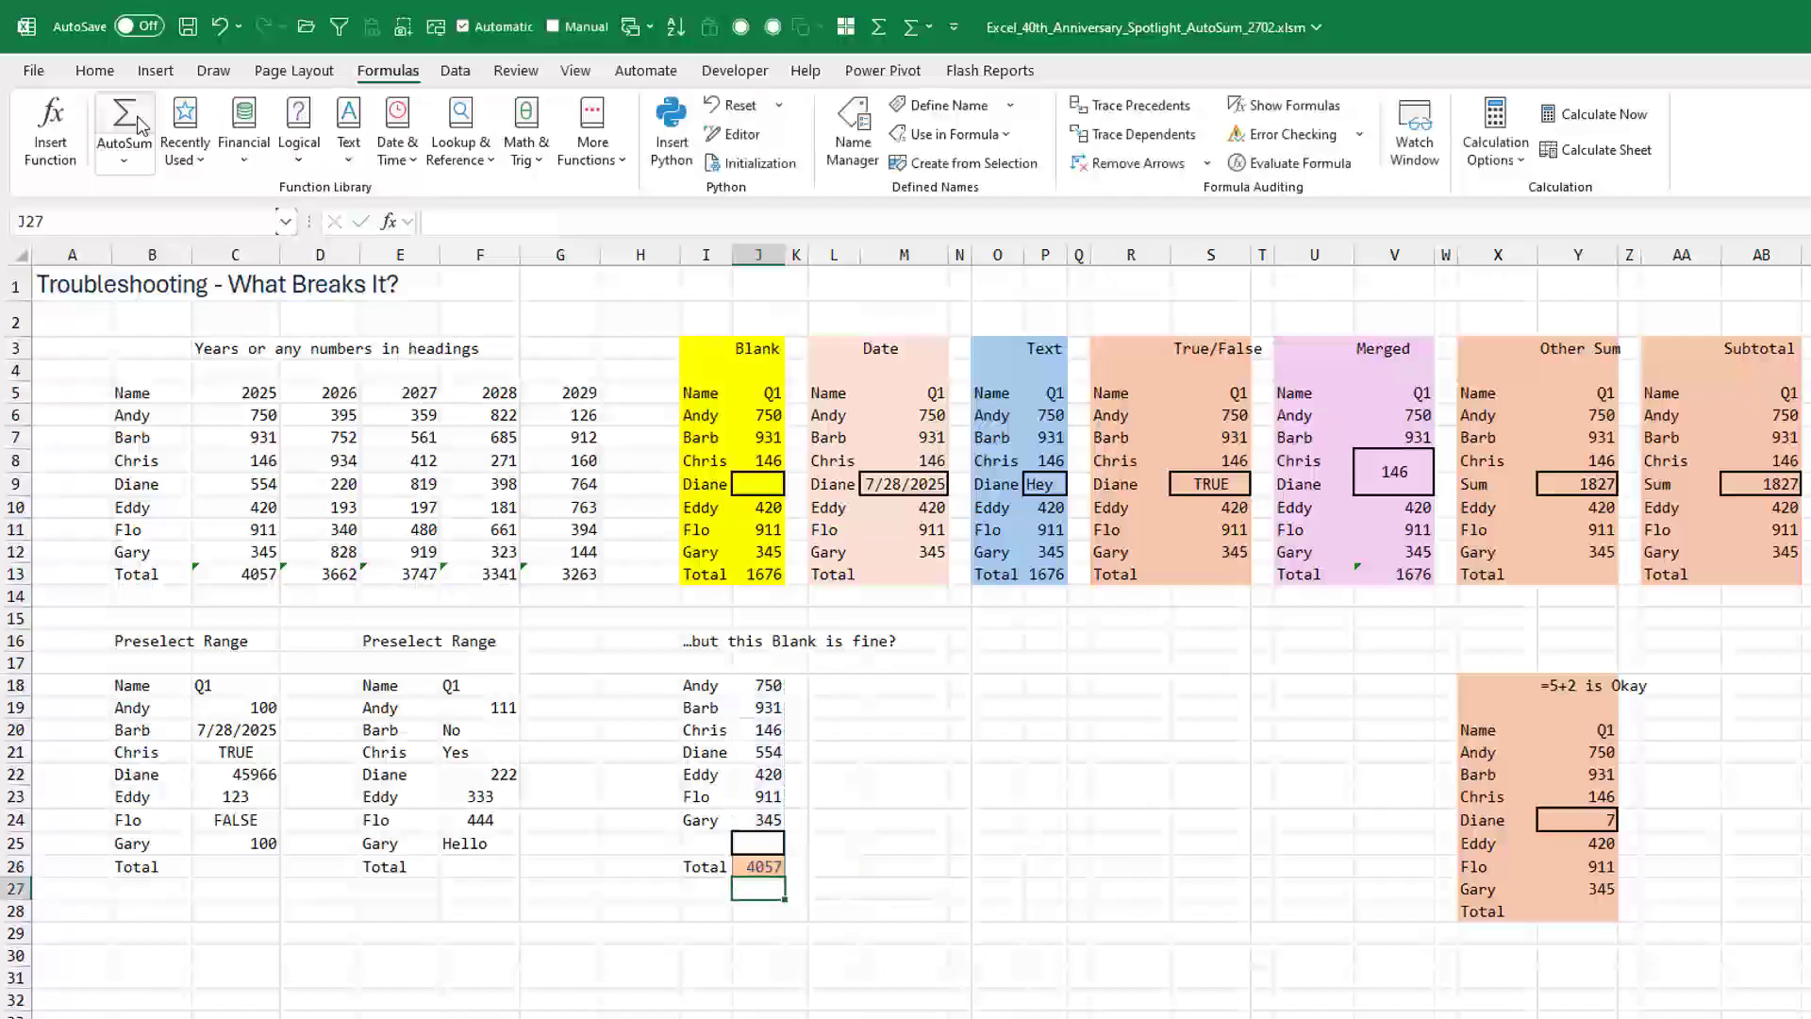
AutoSum the Q1 Total cells of the Date, Text, True/False and Merged blocks, each giving 1676.
{"action": "left_click", "coordinate": [938, 572]}
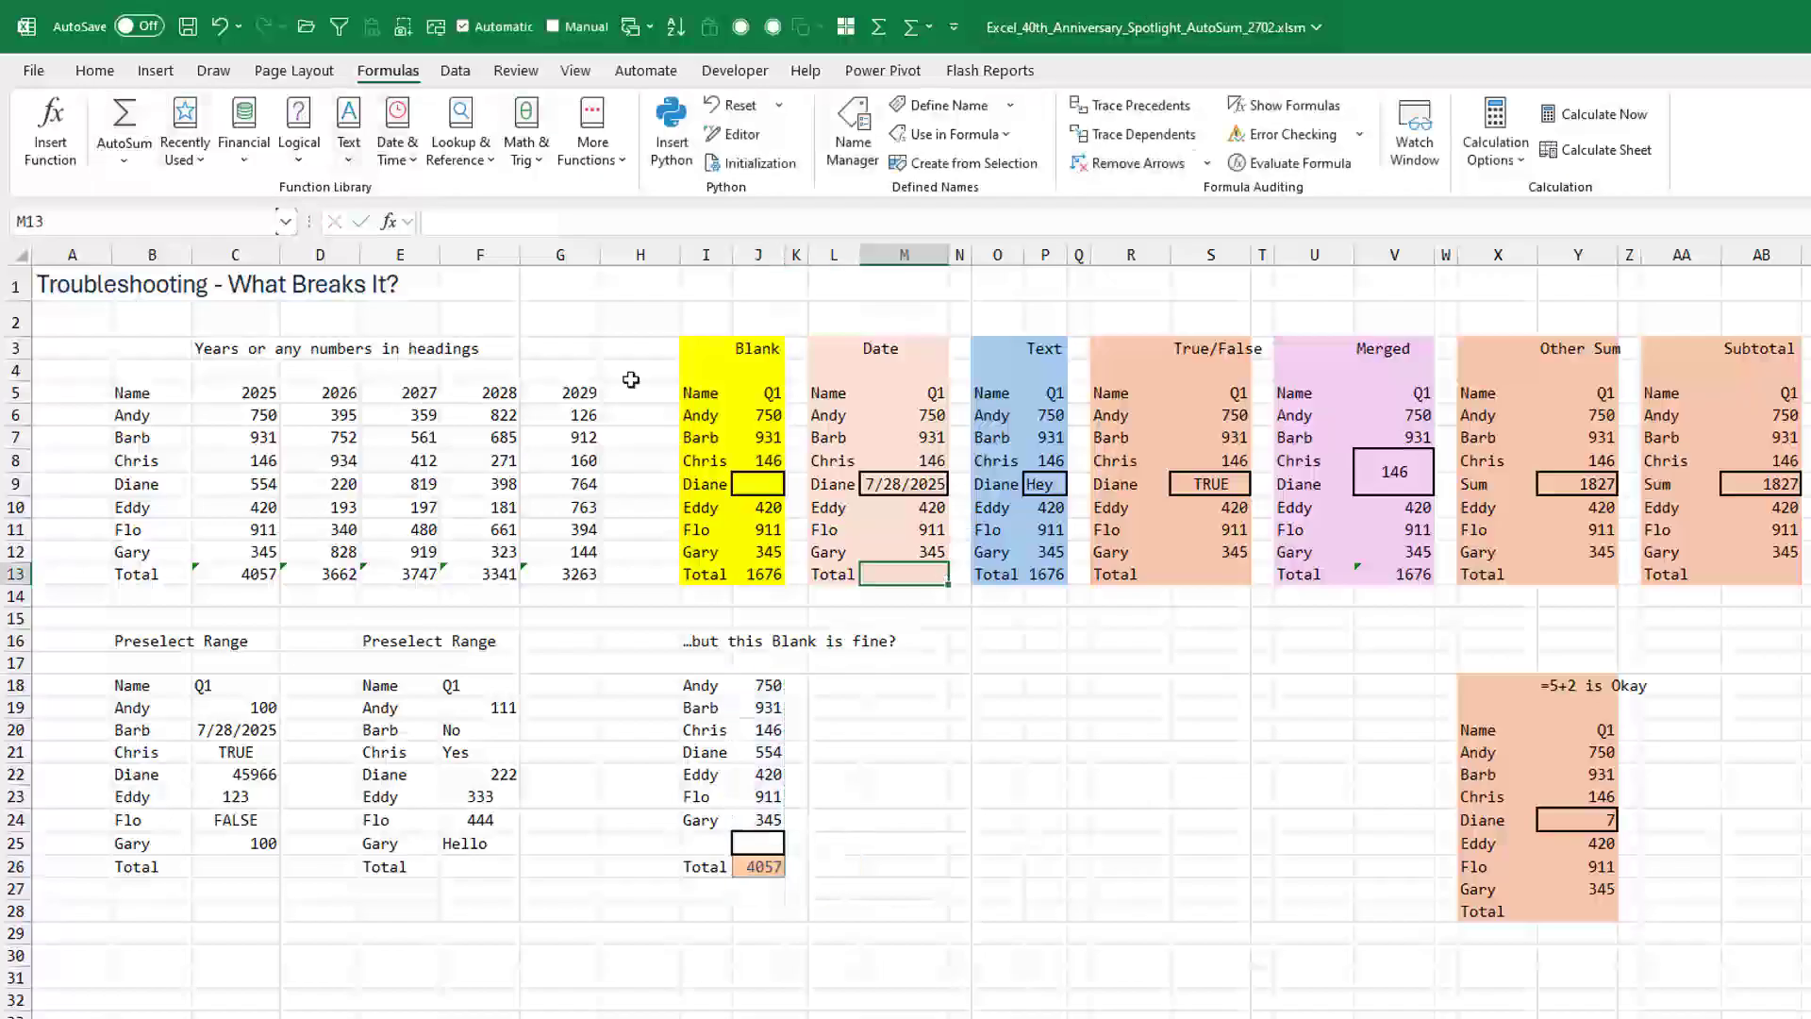
{"action": "left_click", "coordinate": [123, 120]}
{"action": "key", "text": "Tab"}
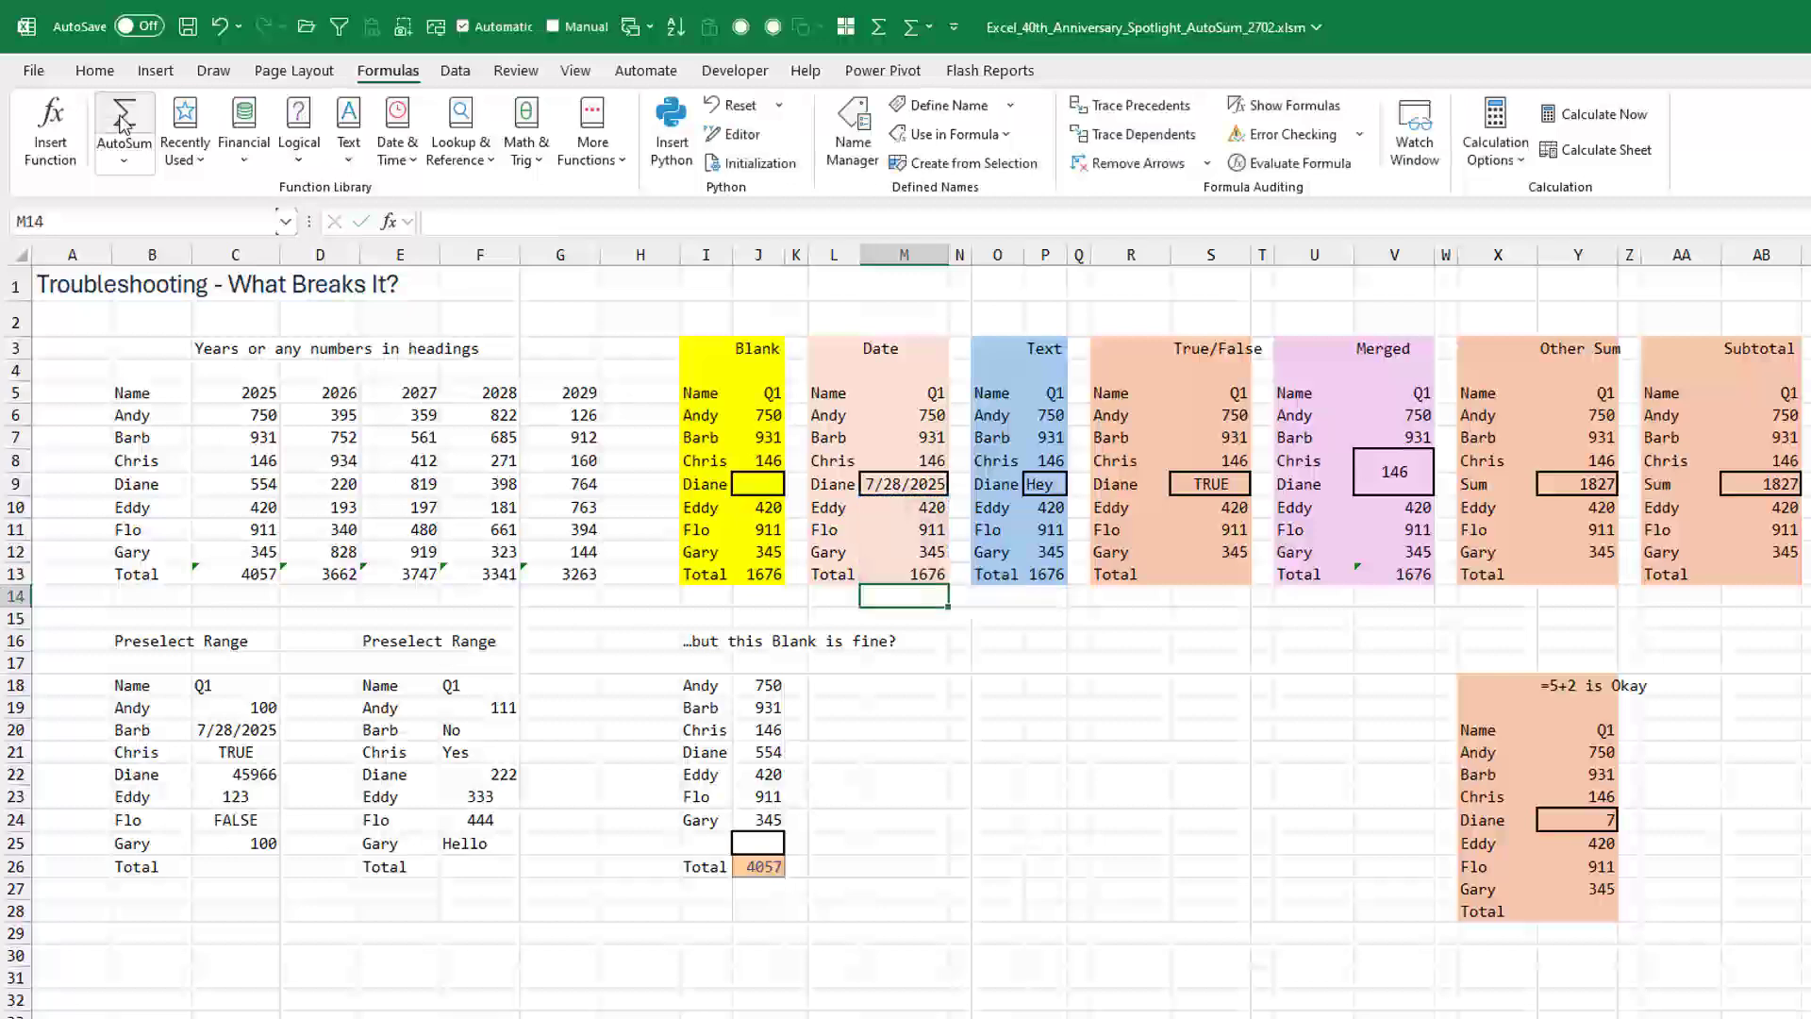
{"action": "key", "text": "Tab"}
{"action": "key", "text": "Tab"}
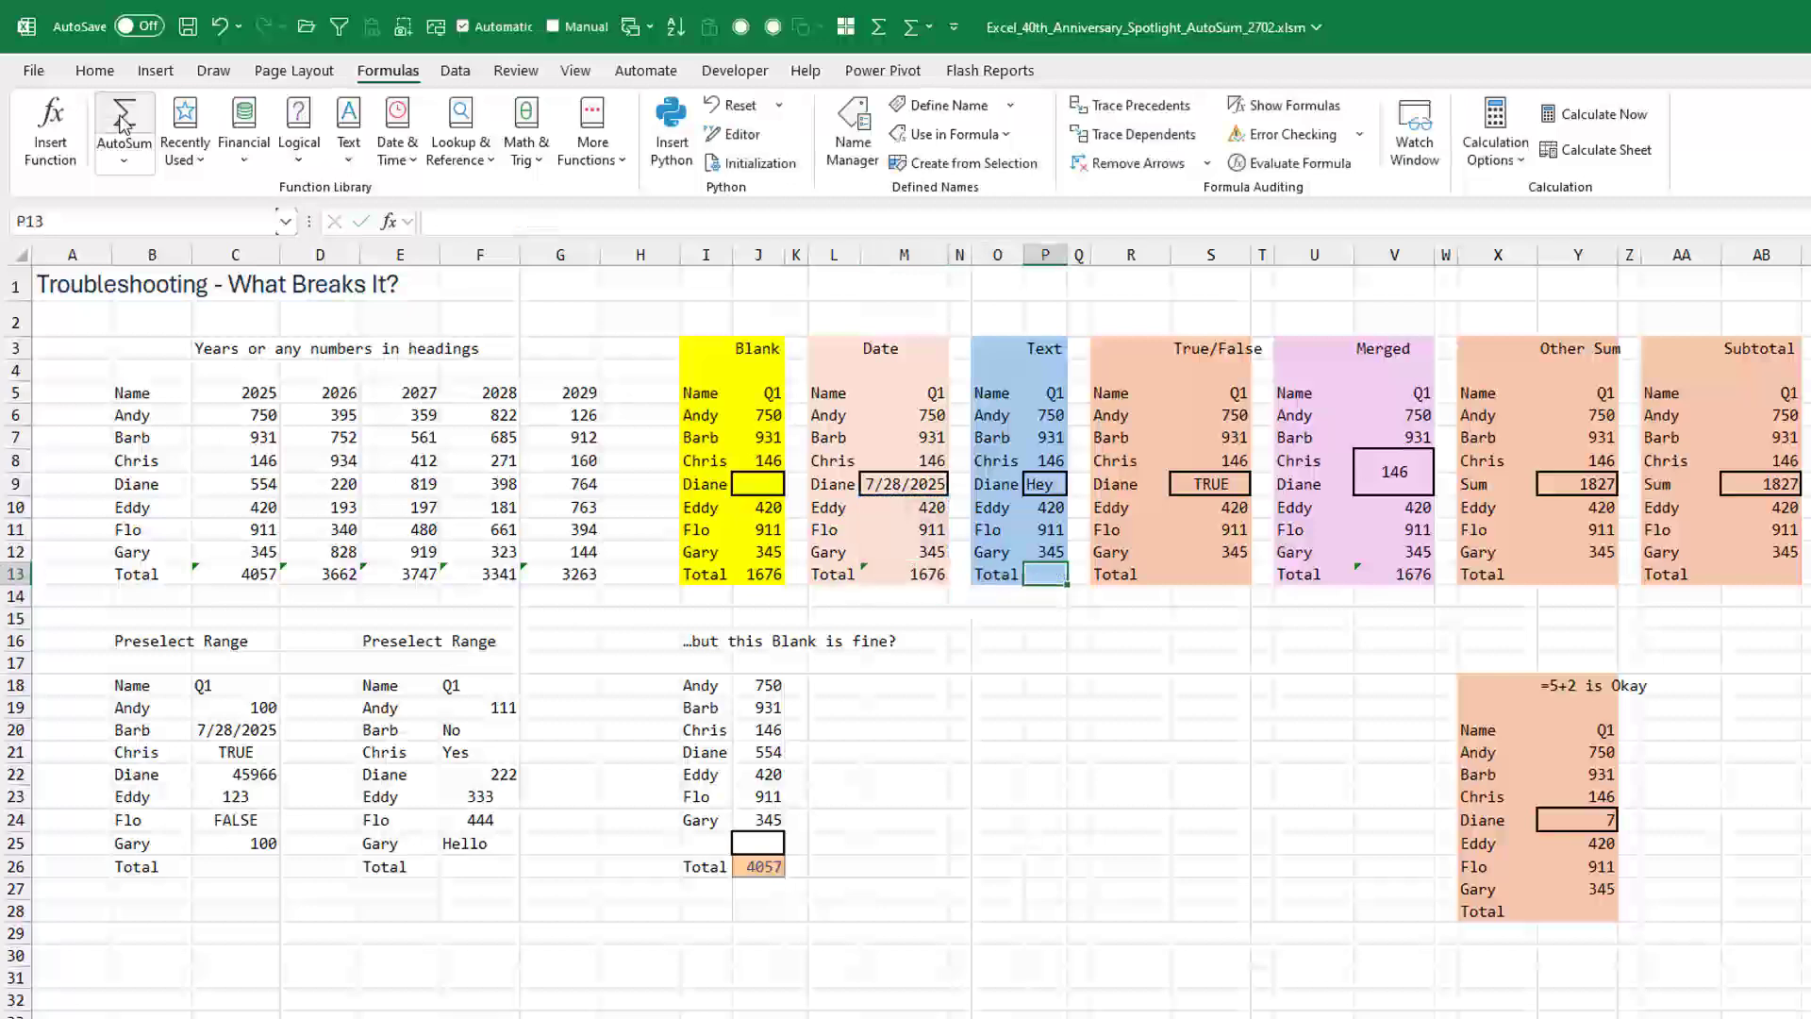
{"action": "left_click", "coordinate": [123, 120]}
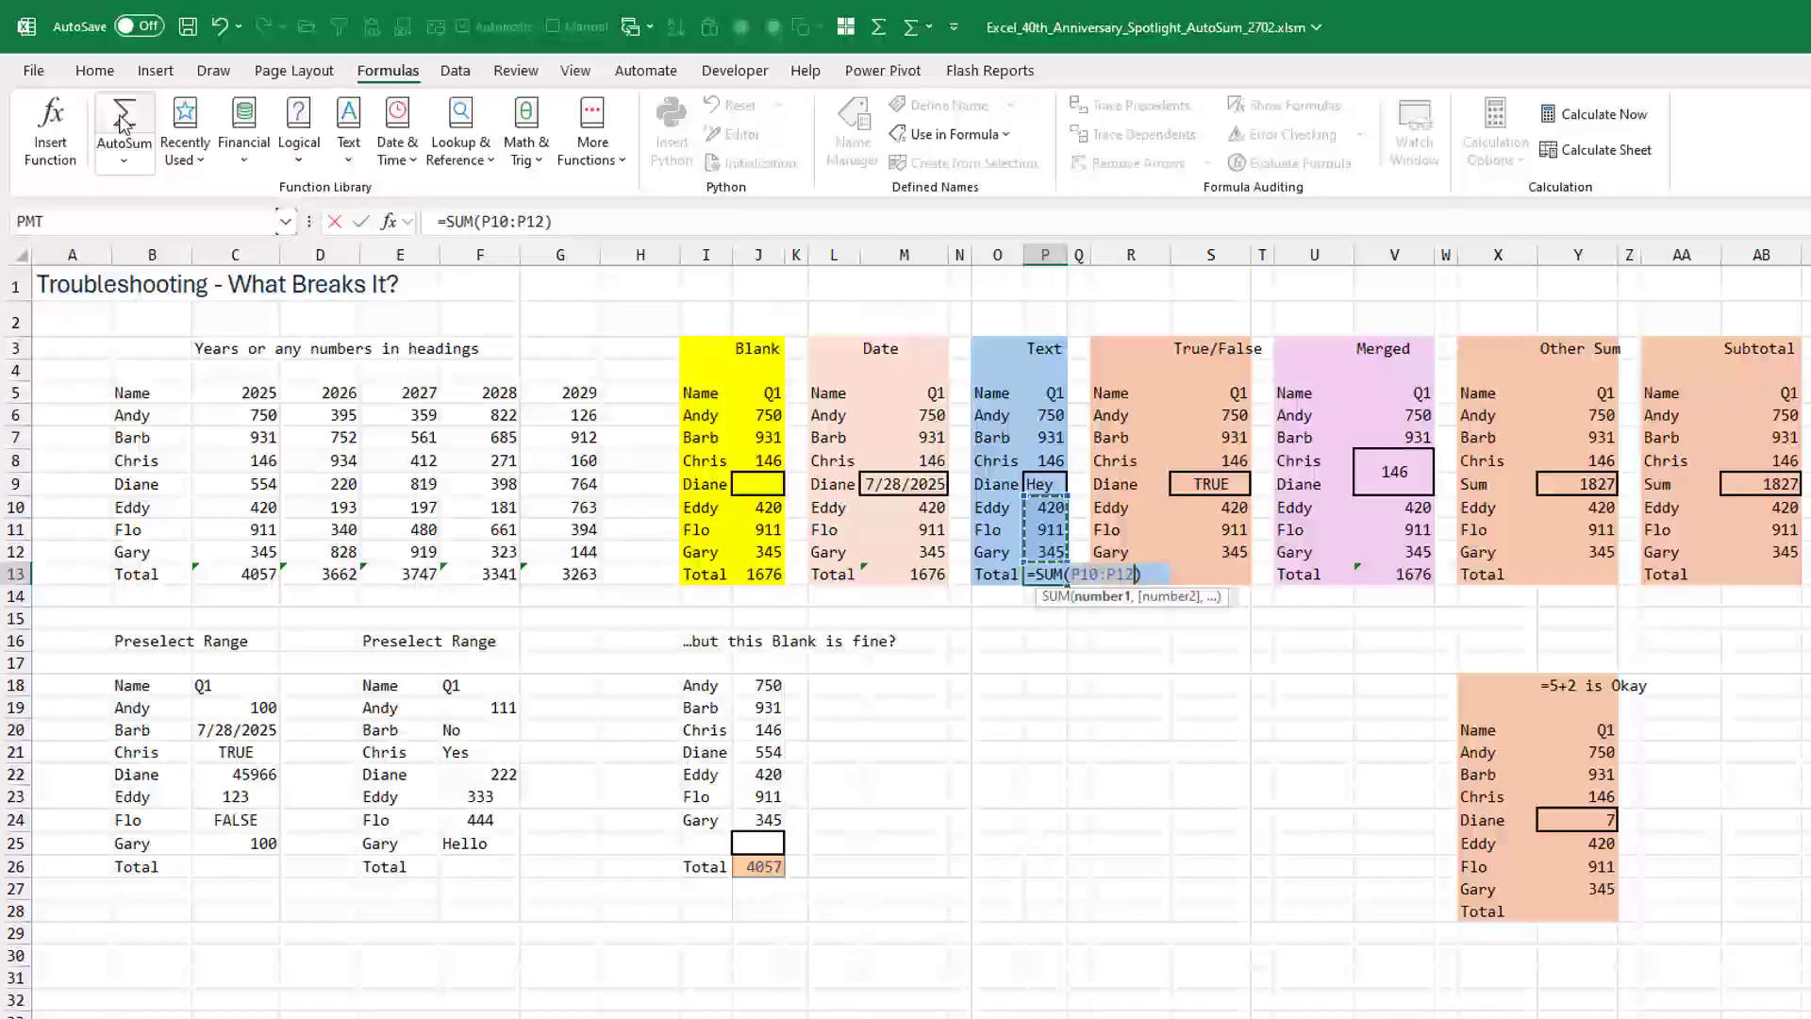
{"action": "key", "text": "Tab"}
{"action": "key", "text": "Tab"}
{"action": "key", "text": "Tab"}
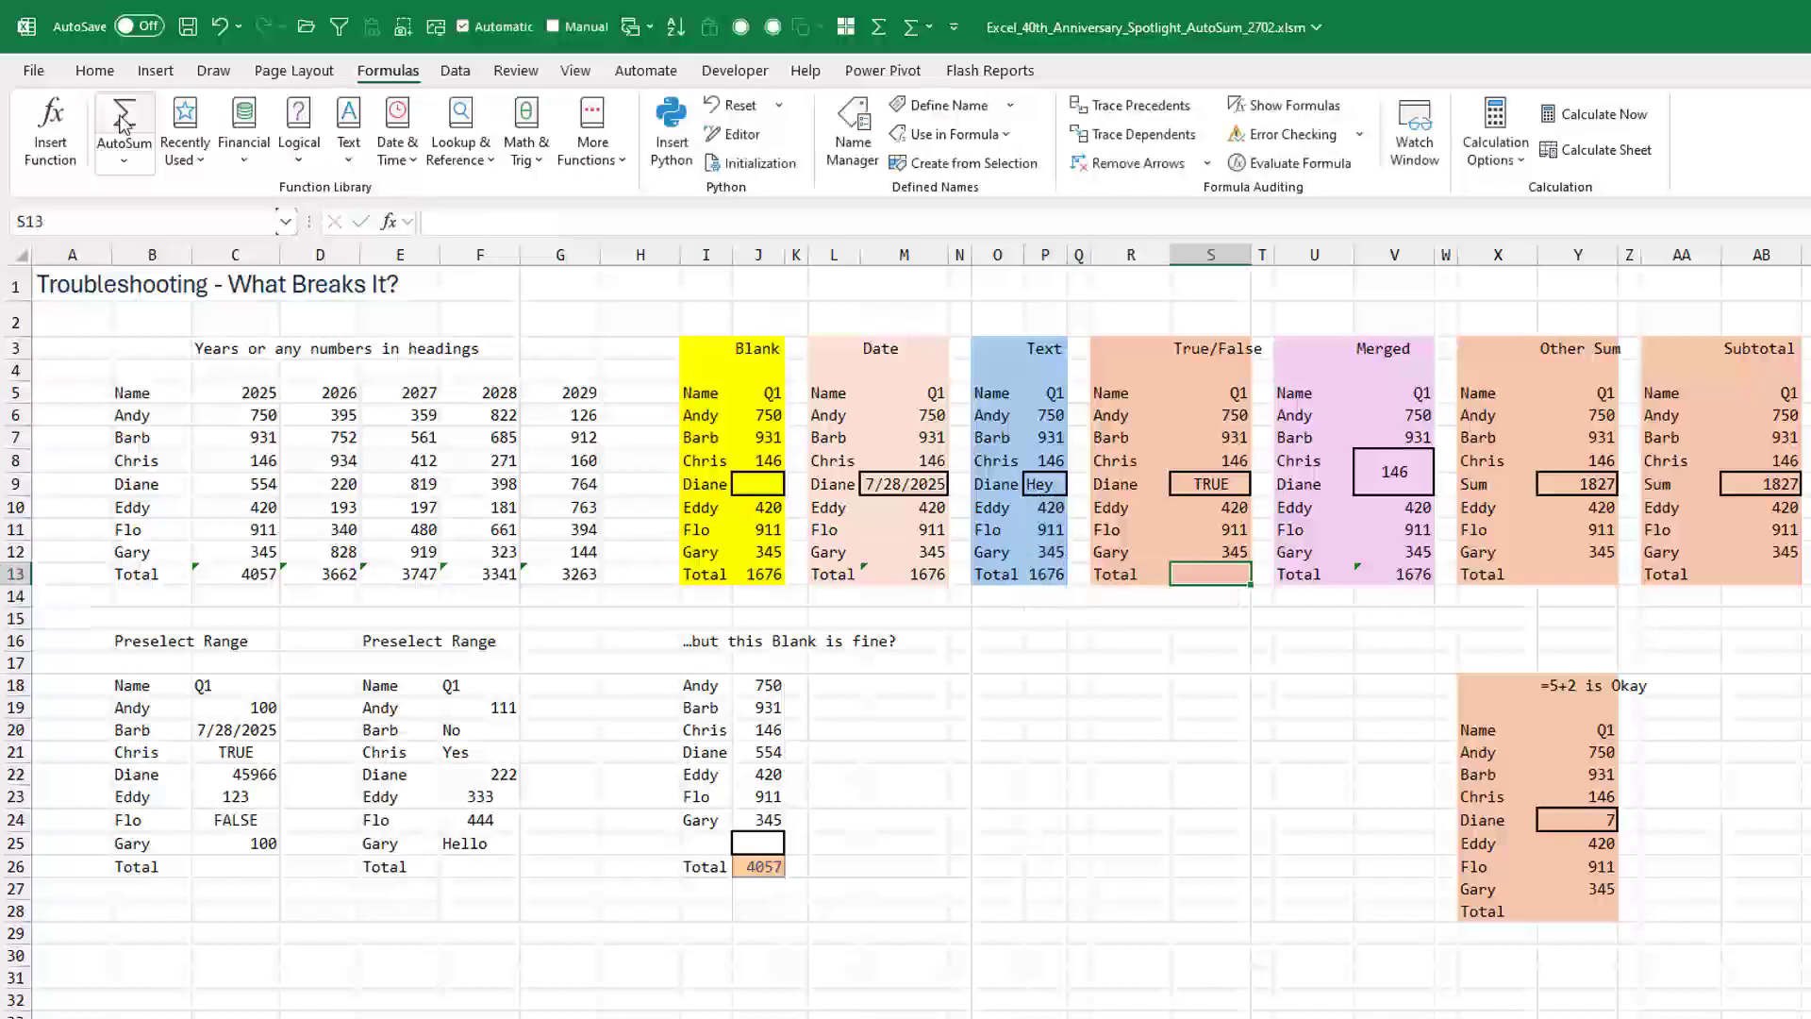
{"action": "left_click", "coordinate": [124, 120]}
{"action": "key", "text": "Tab"}
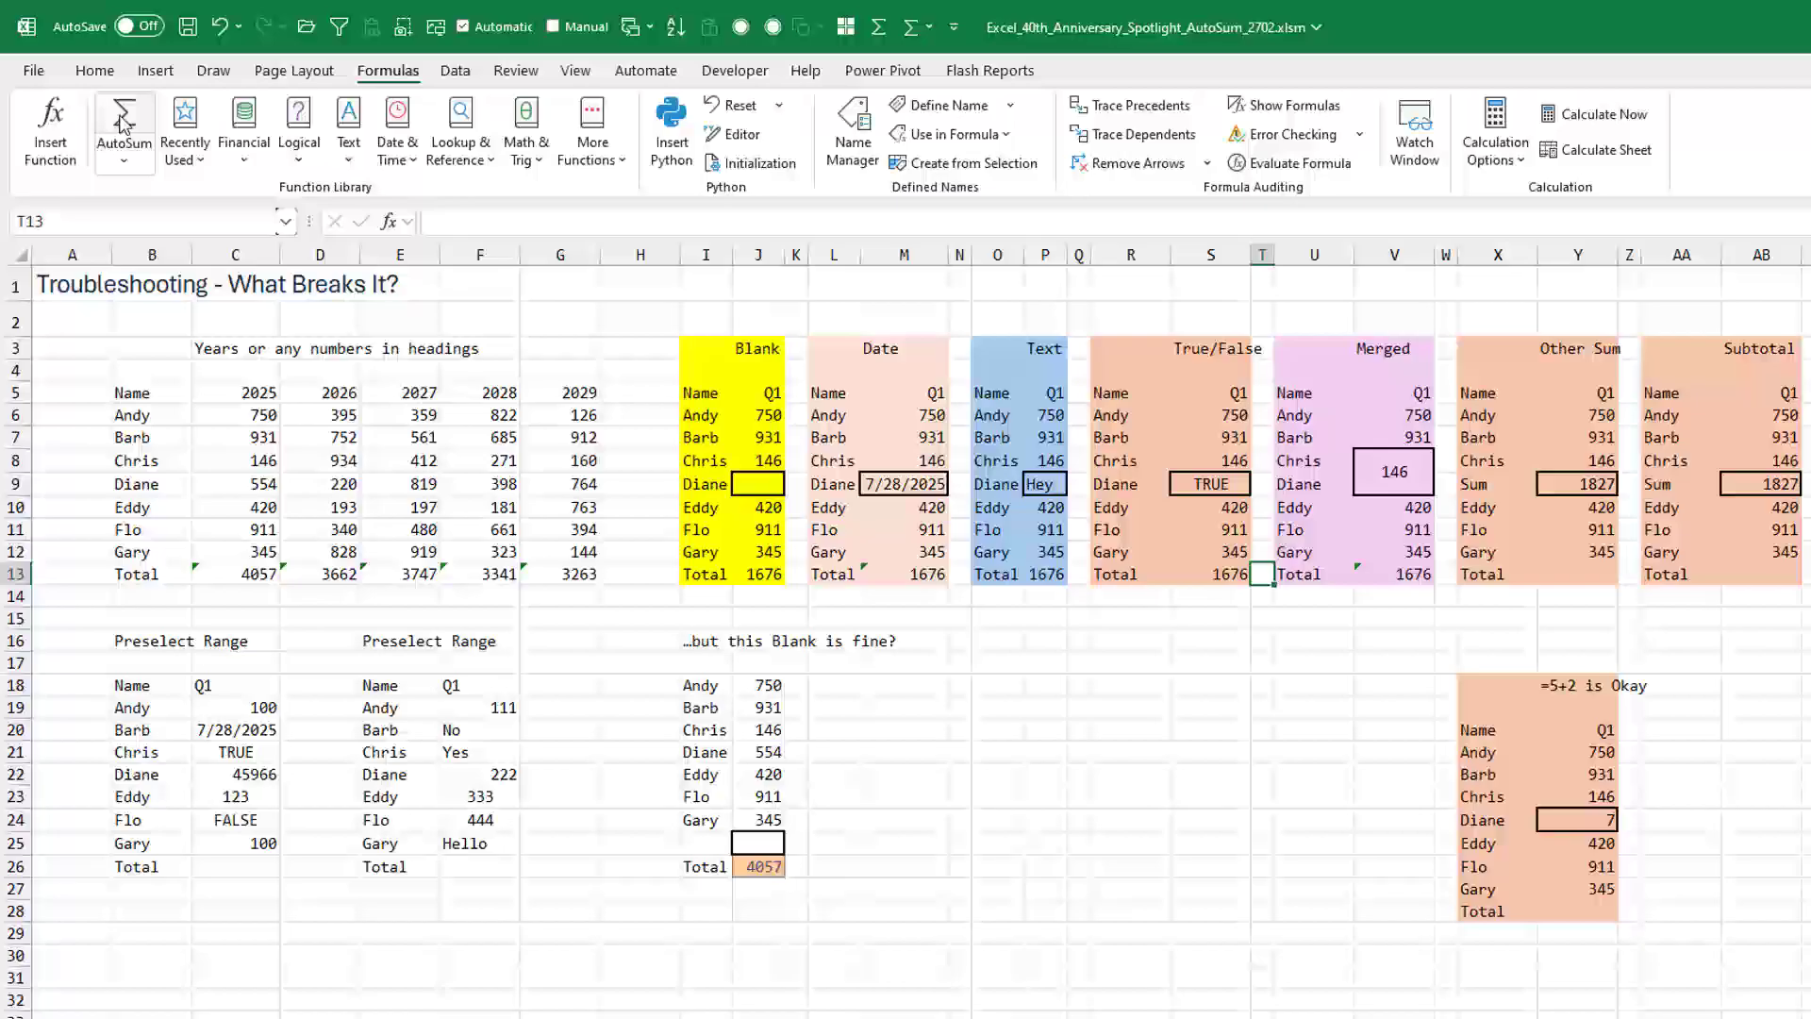
{"action": "key", "text": "Tab"}
{"action": "key", "text": "Tab"}
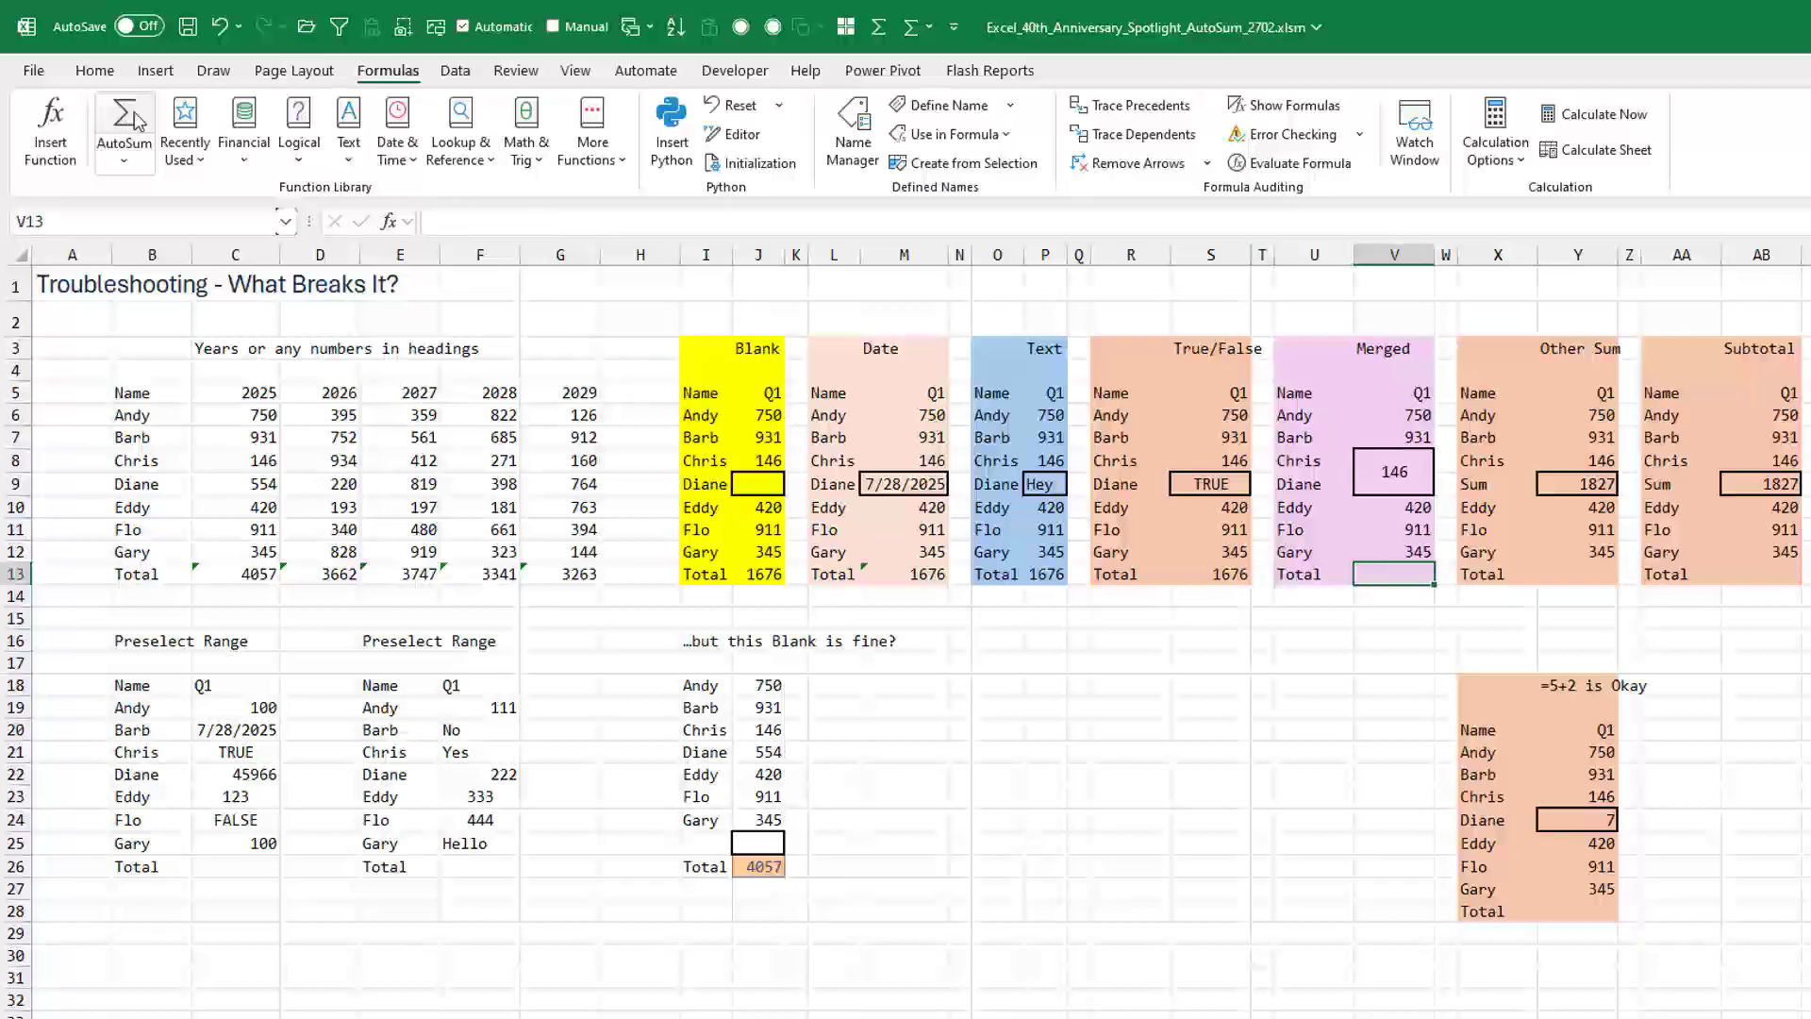
{"action": "left_click", "coordinate": [124, 120]}
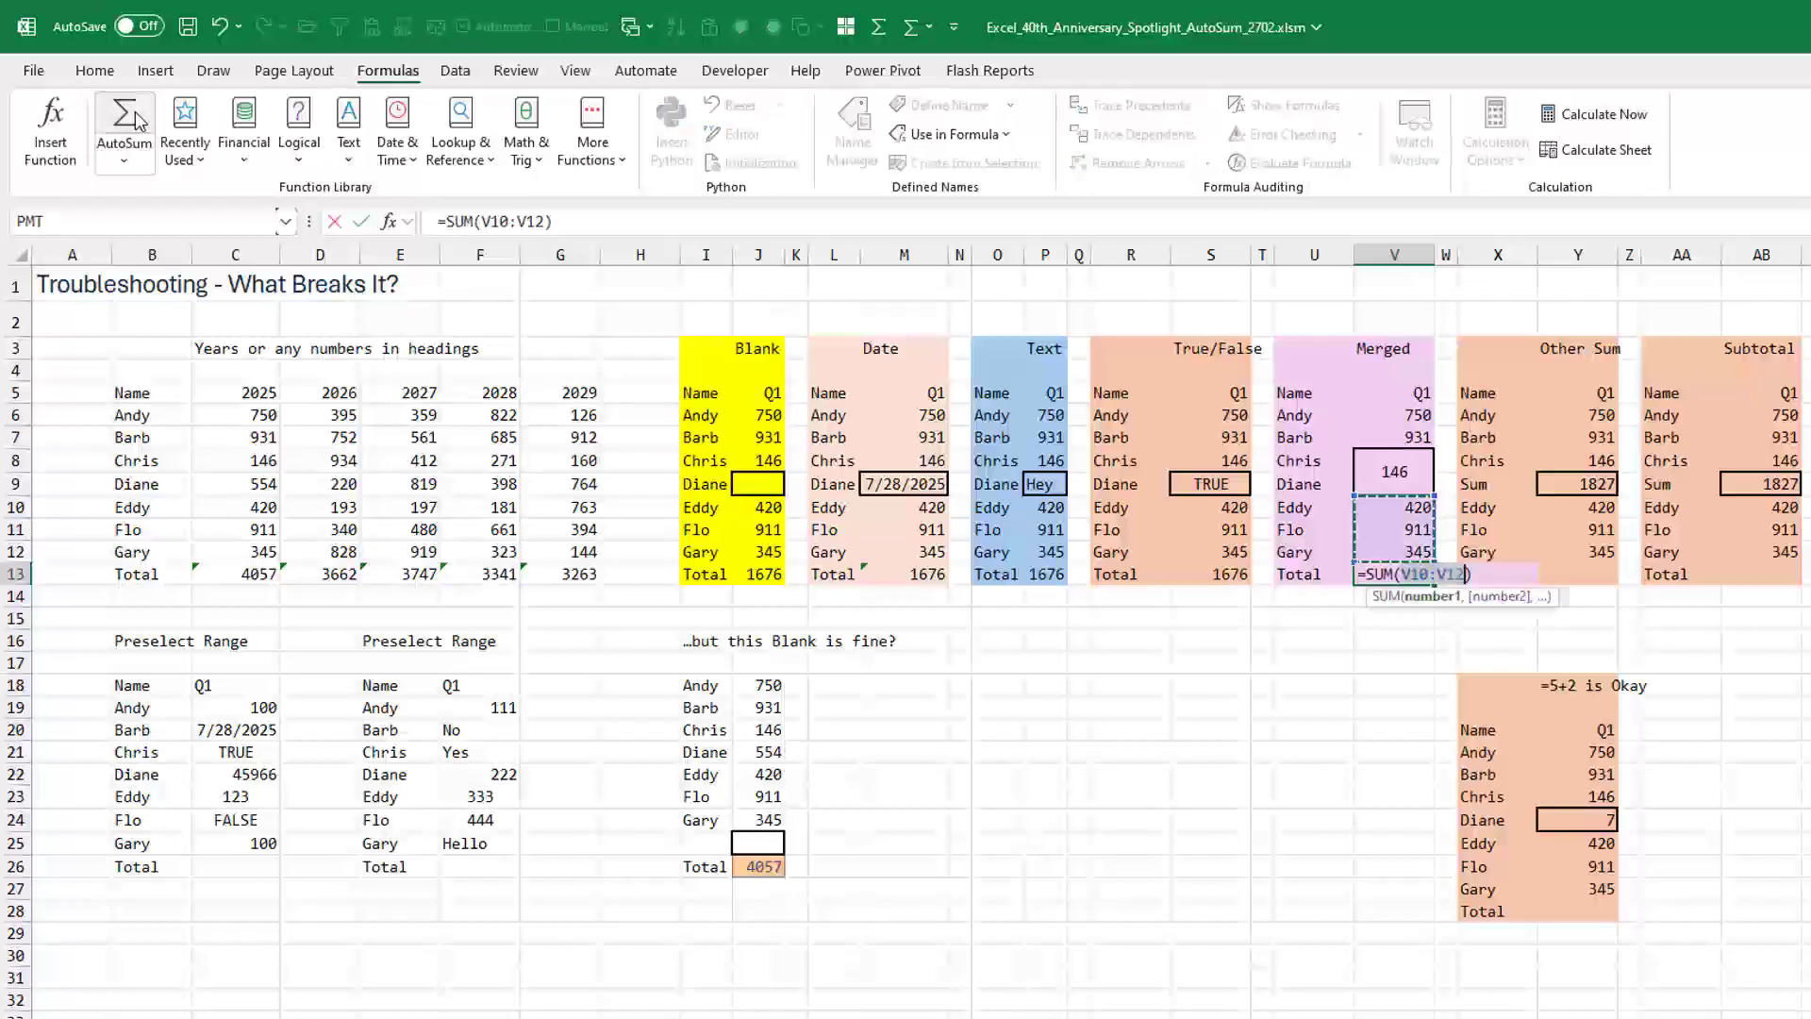
{"action": "key", "text": "Tab"}
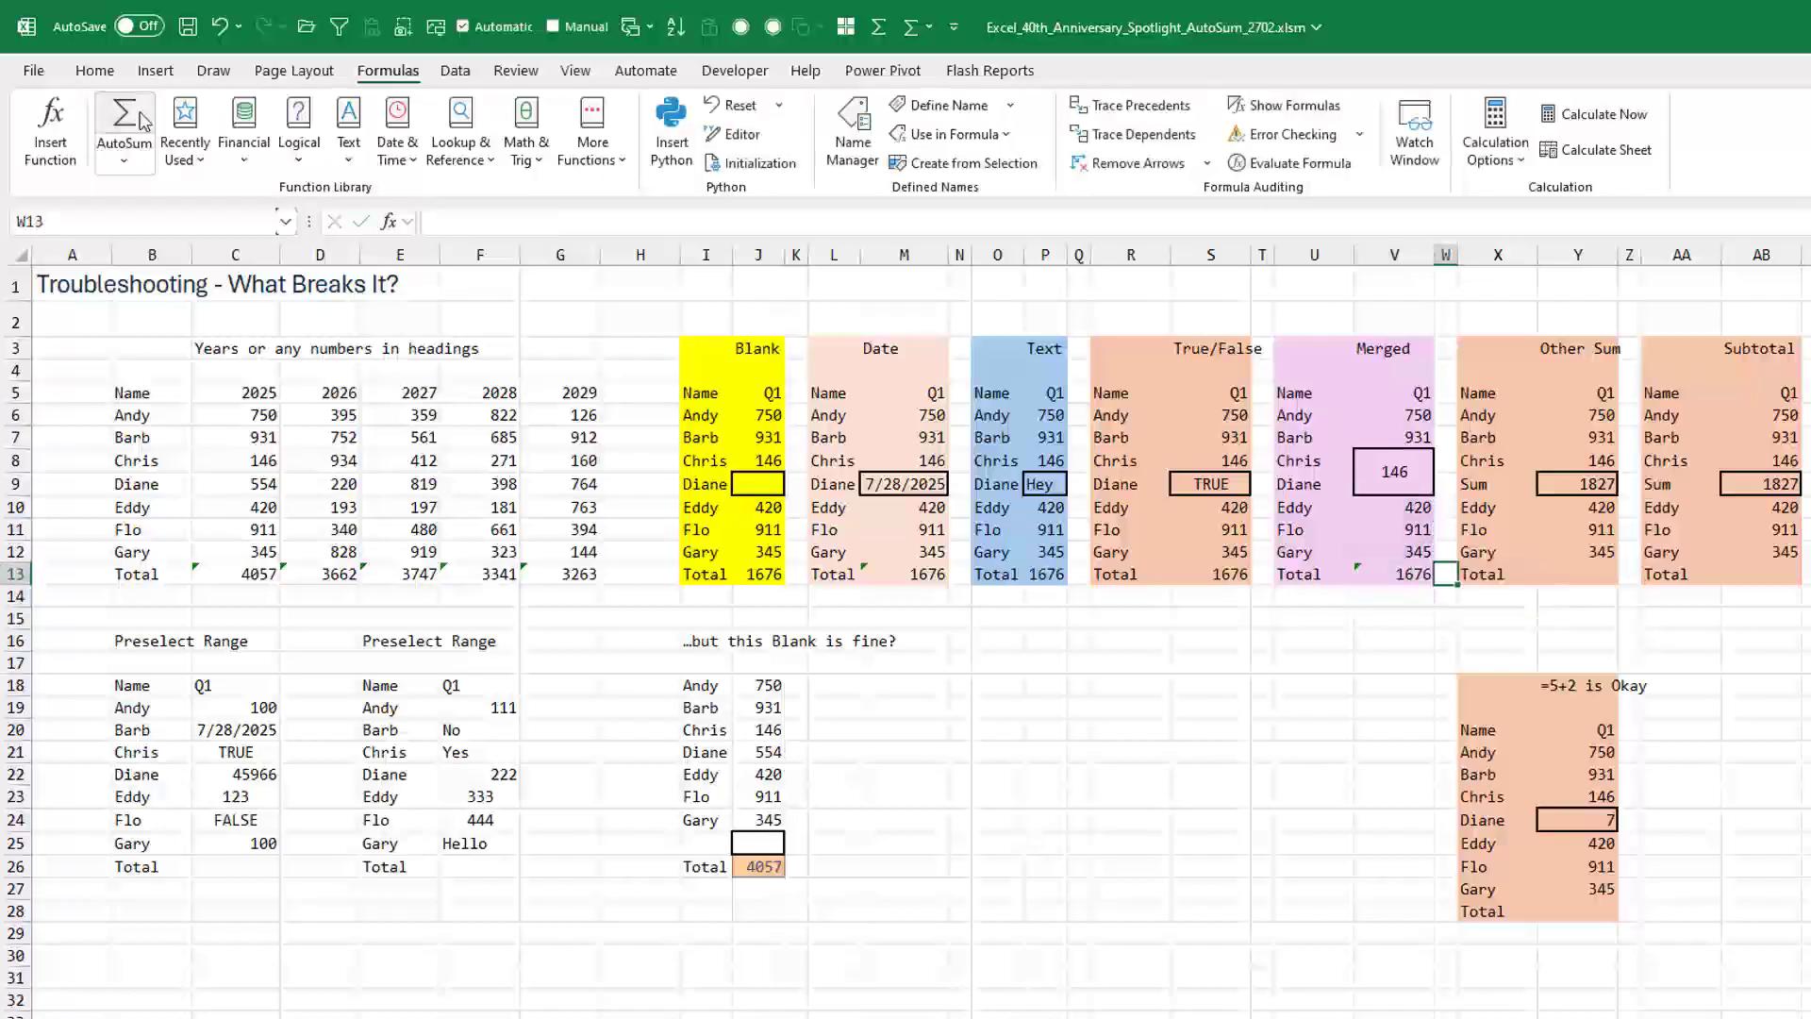
{"action": "key", "text": "Tab"}
{"action": "key", "text": "Tab"}
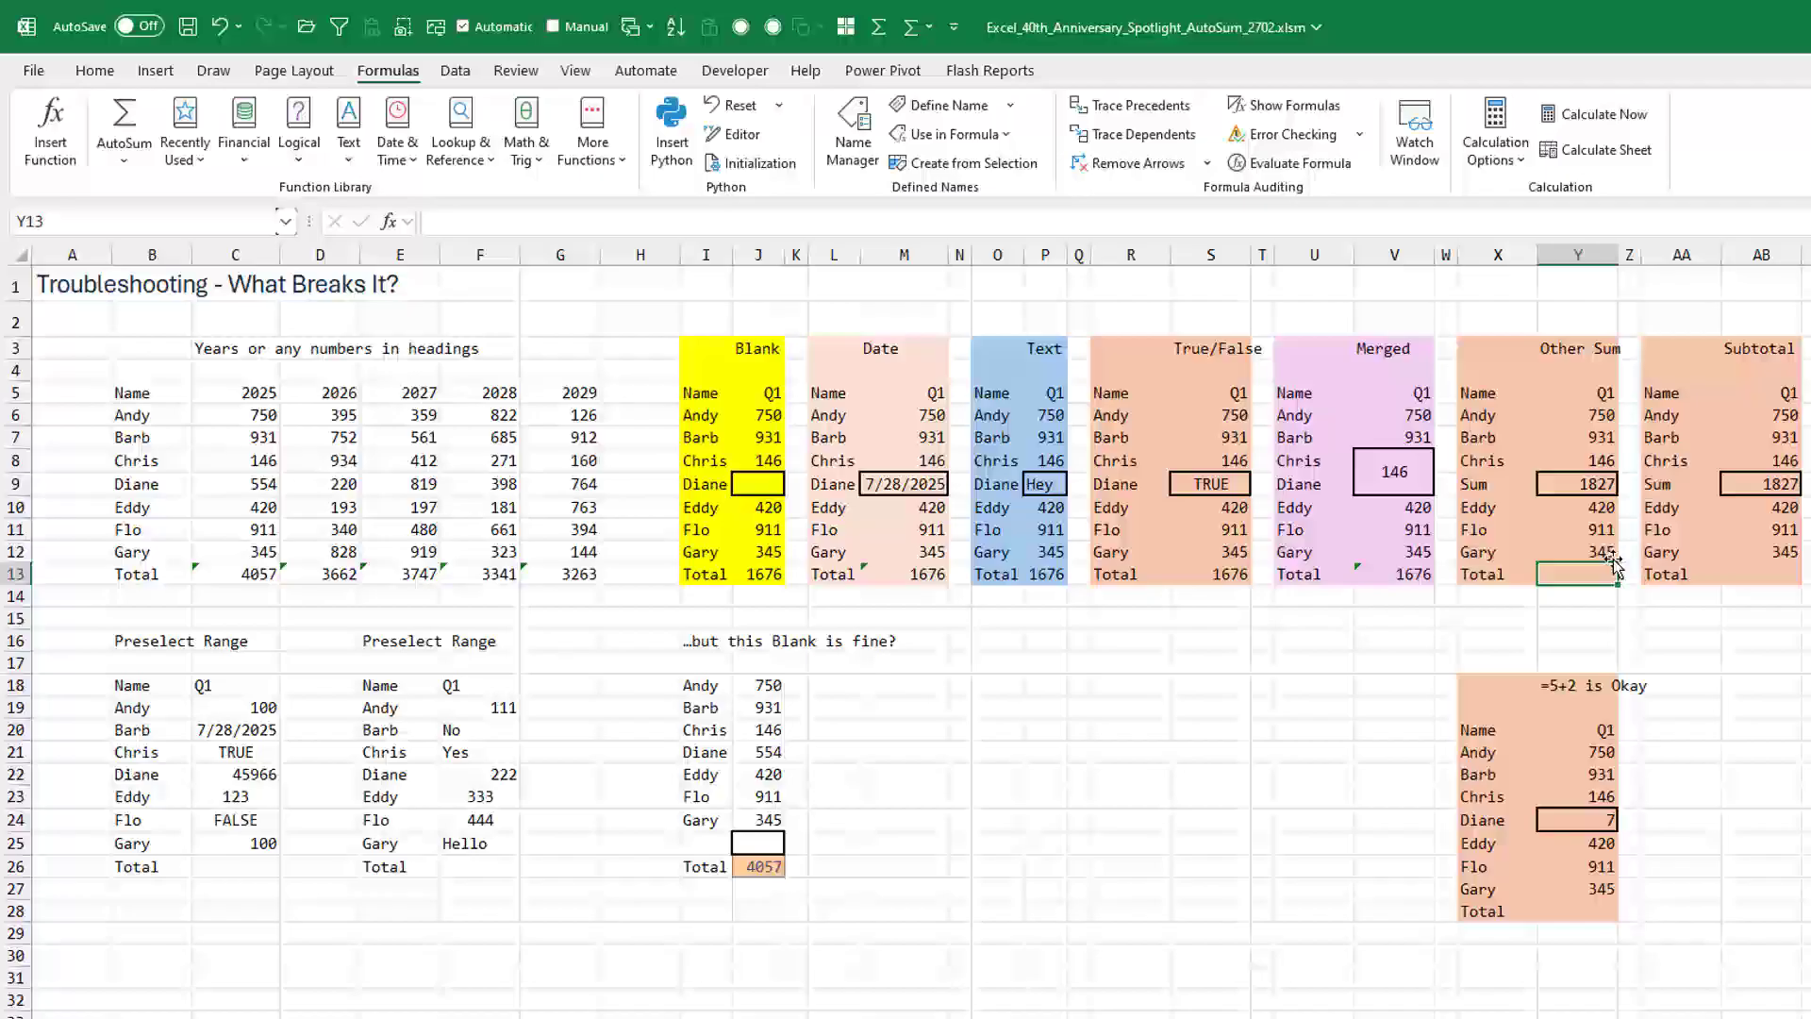
Inspect Y9's formula, then AutoSum the Other Sum and Subtotal blocks to 1676 each.
{"action": "left_click", "coordinate": [1585, 485]}
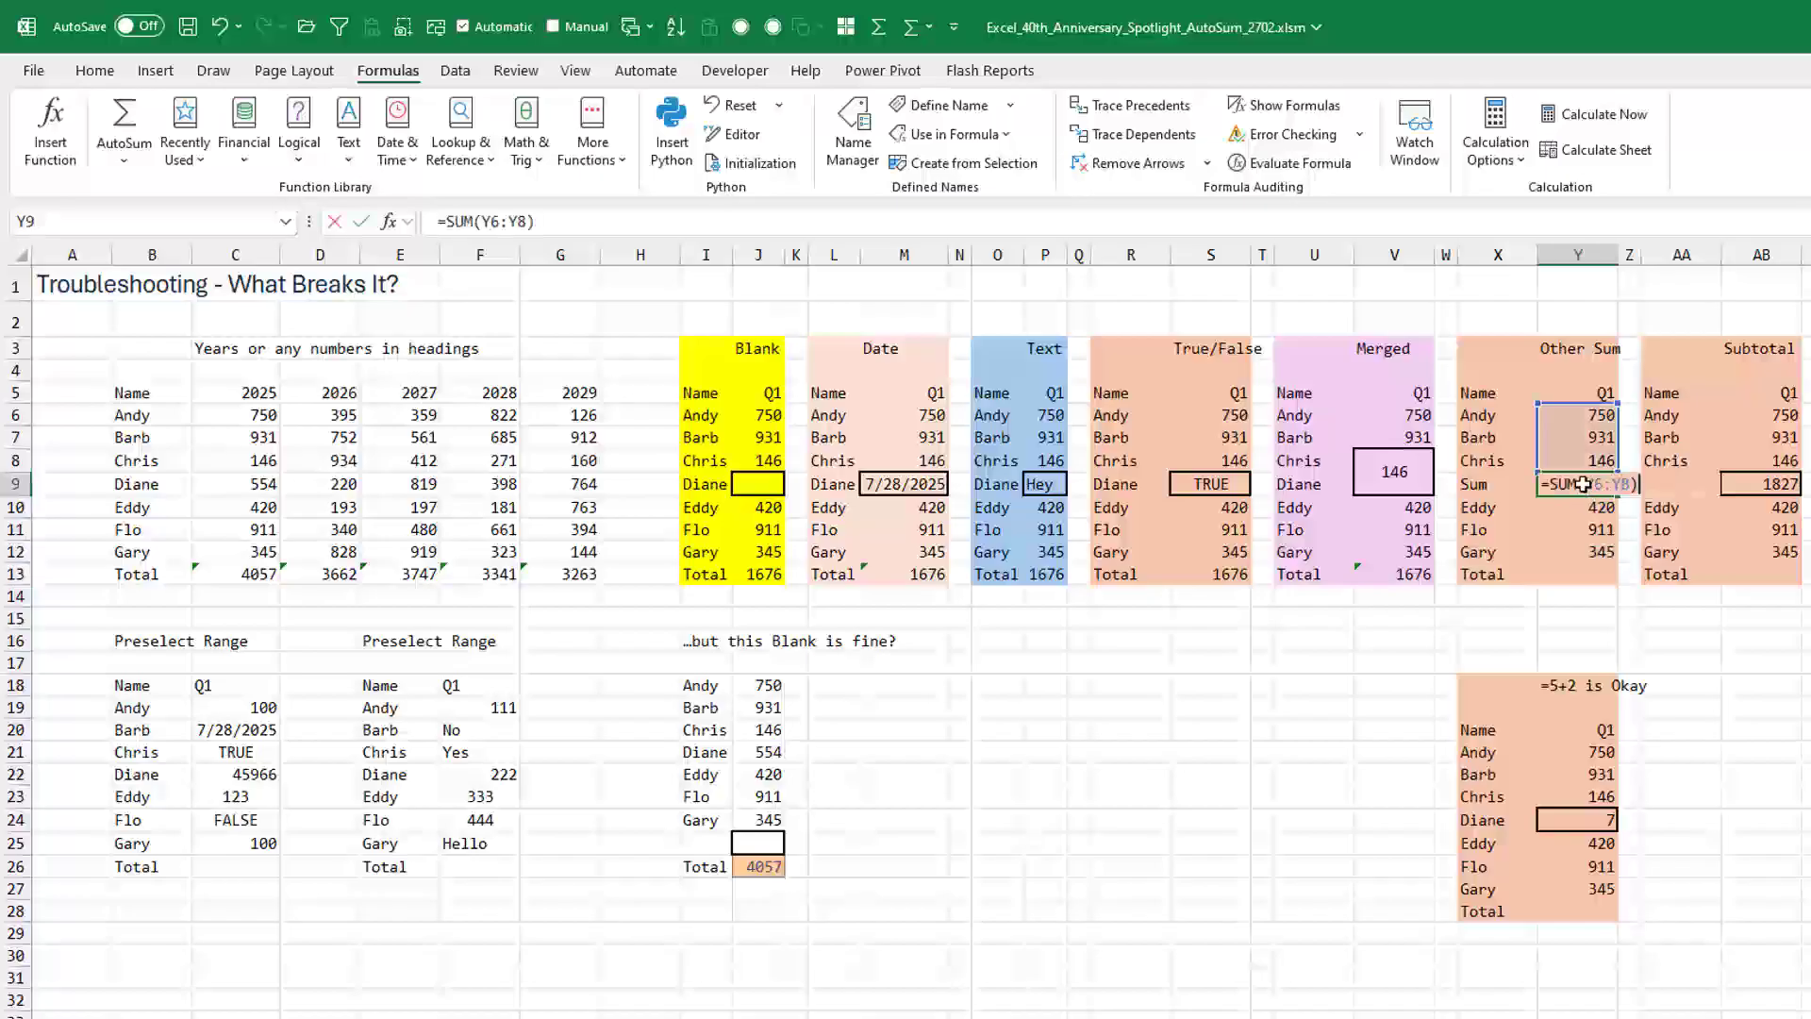
{"action": "double_click", "coordinate": [1584, 485]}
{"action": "key", "text": "Escape"}
{"action": "left_click", "coordinate": [1606, 574]}
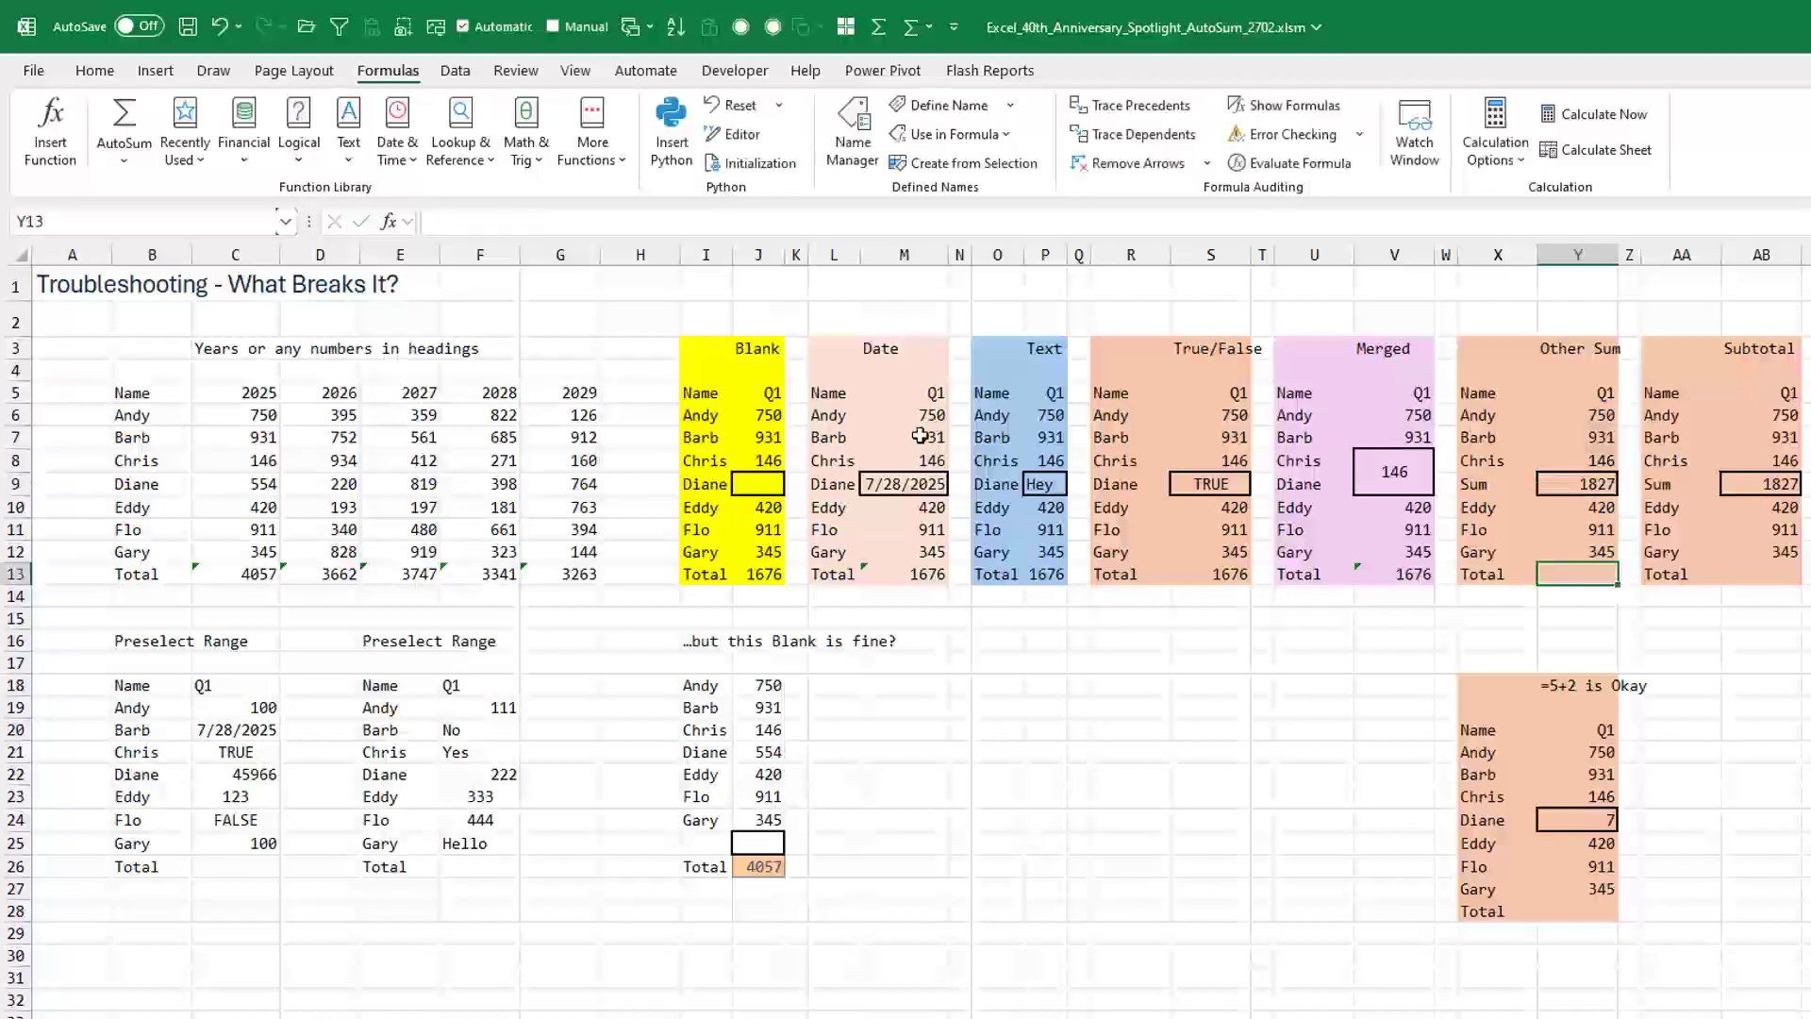
{"action": "left_click", "coordinate": [129, 130]}
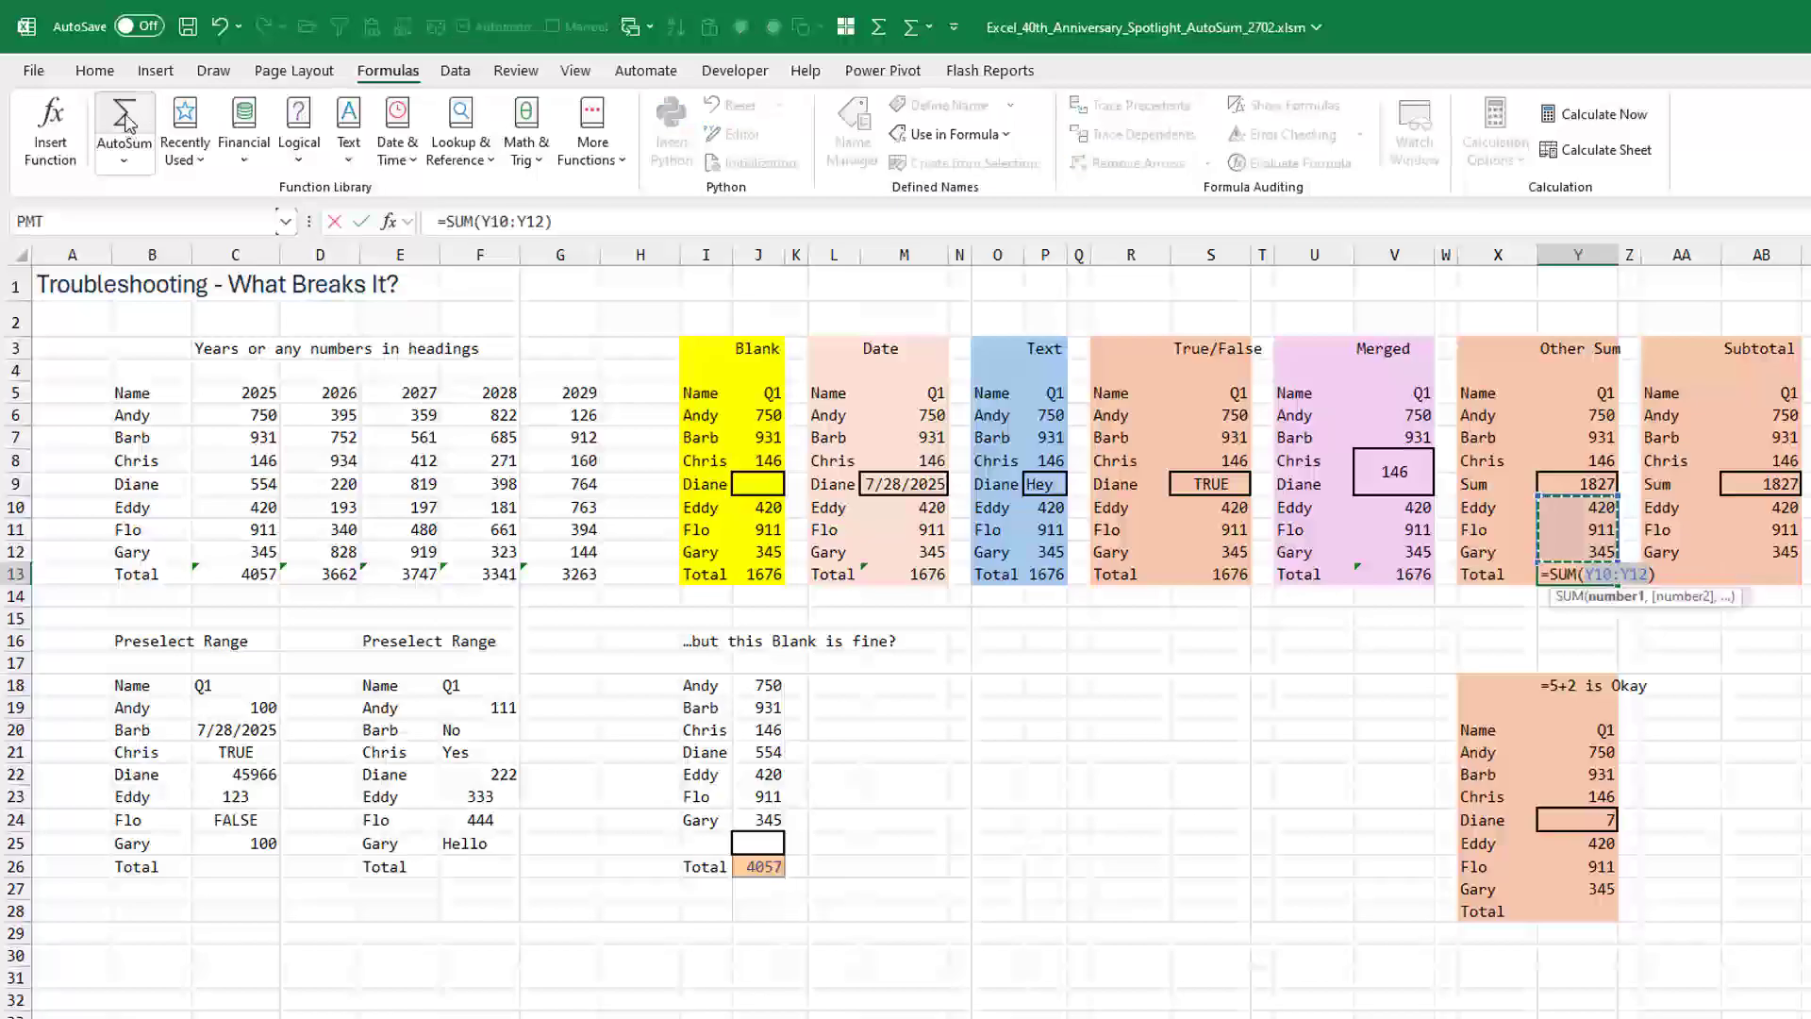
{"action": "key", "text": "Tab"}
{"action": "key", "text": "Tab"}
{"action": "key", "text": "Tab"}
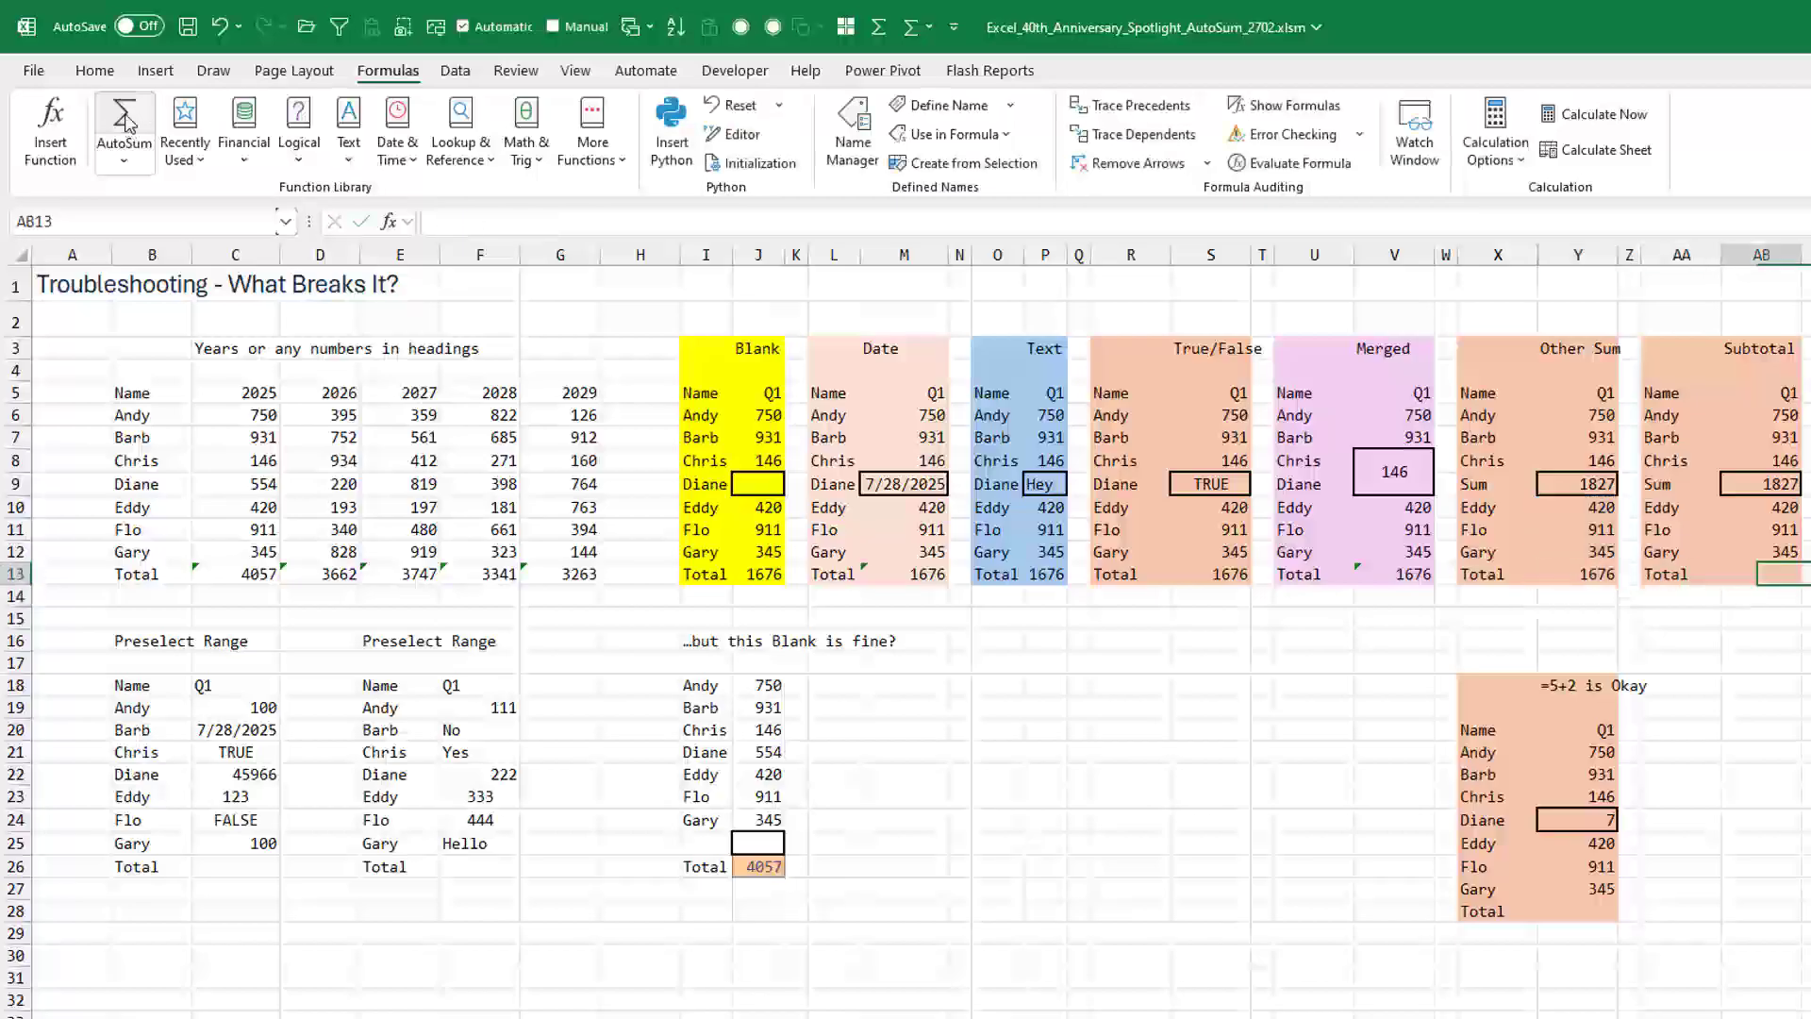
{"action": "left_click", "coordinate": [124, 122]}
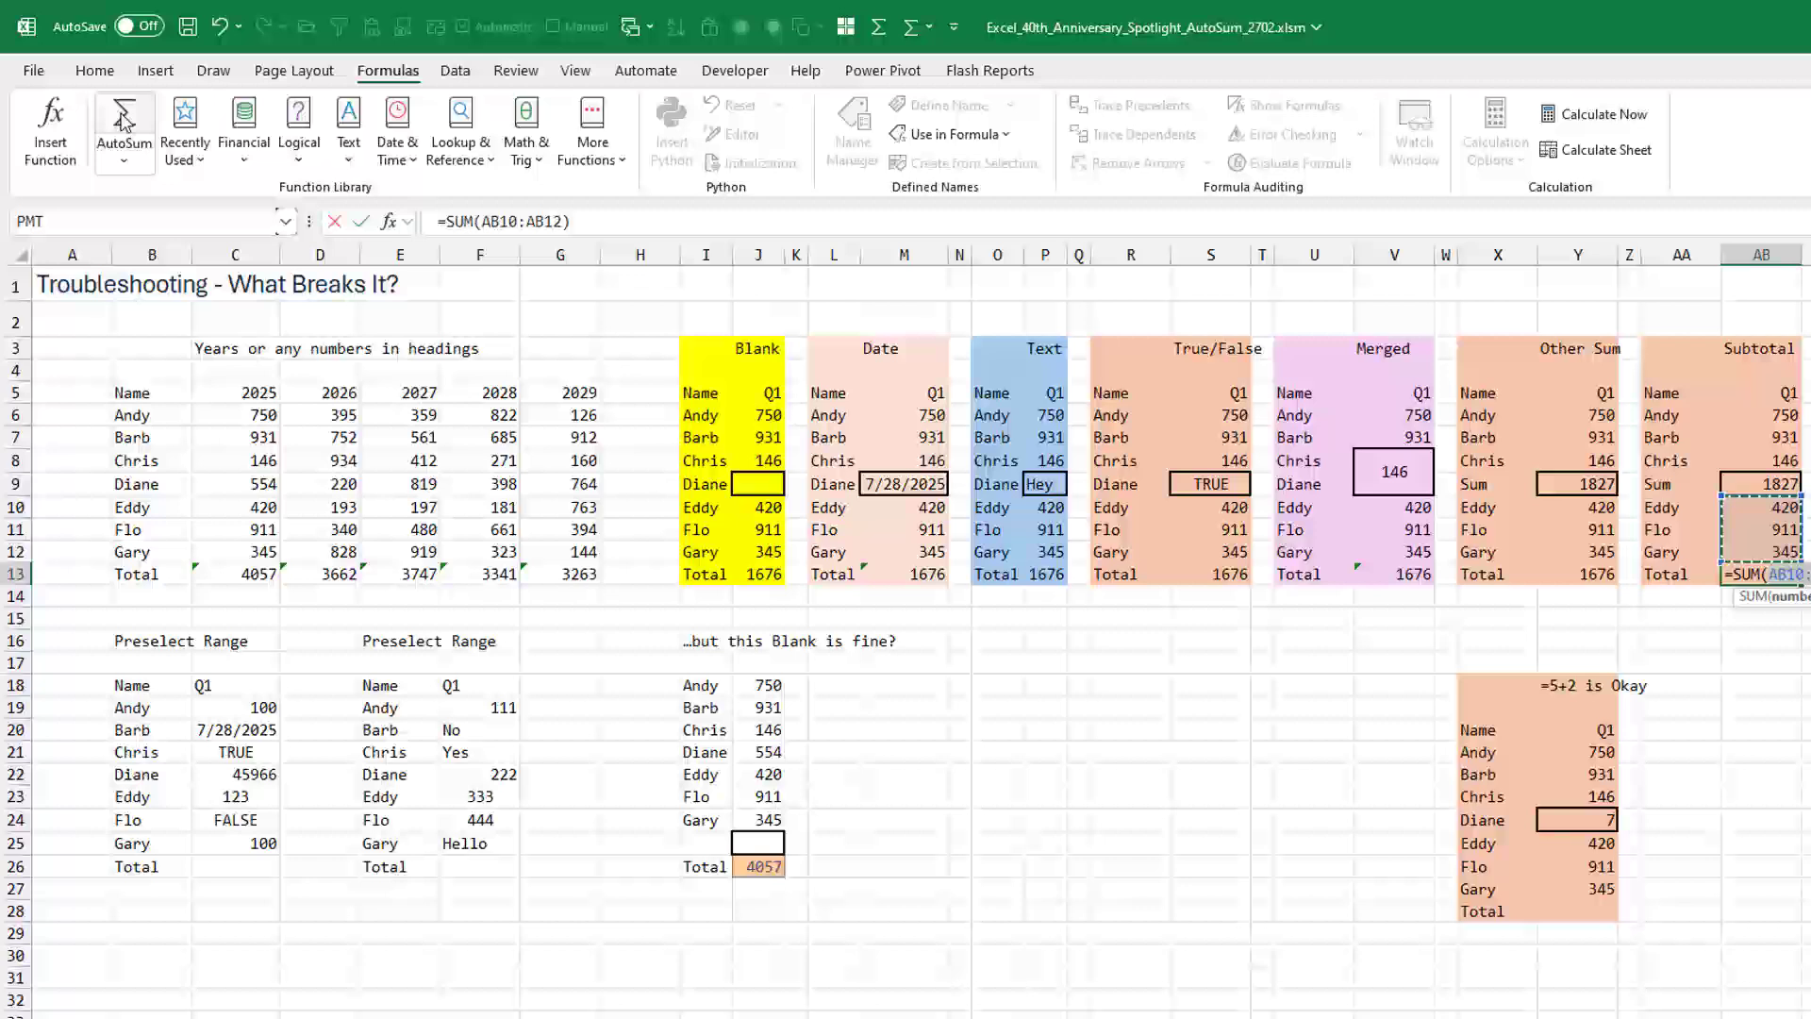
{"action": "key", "text": "Return"}
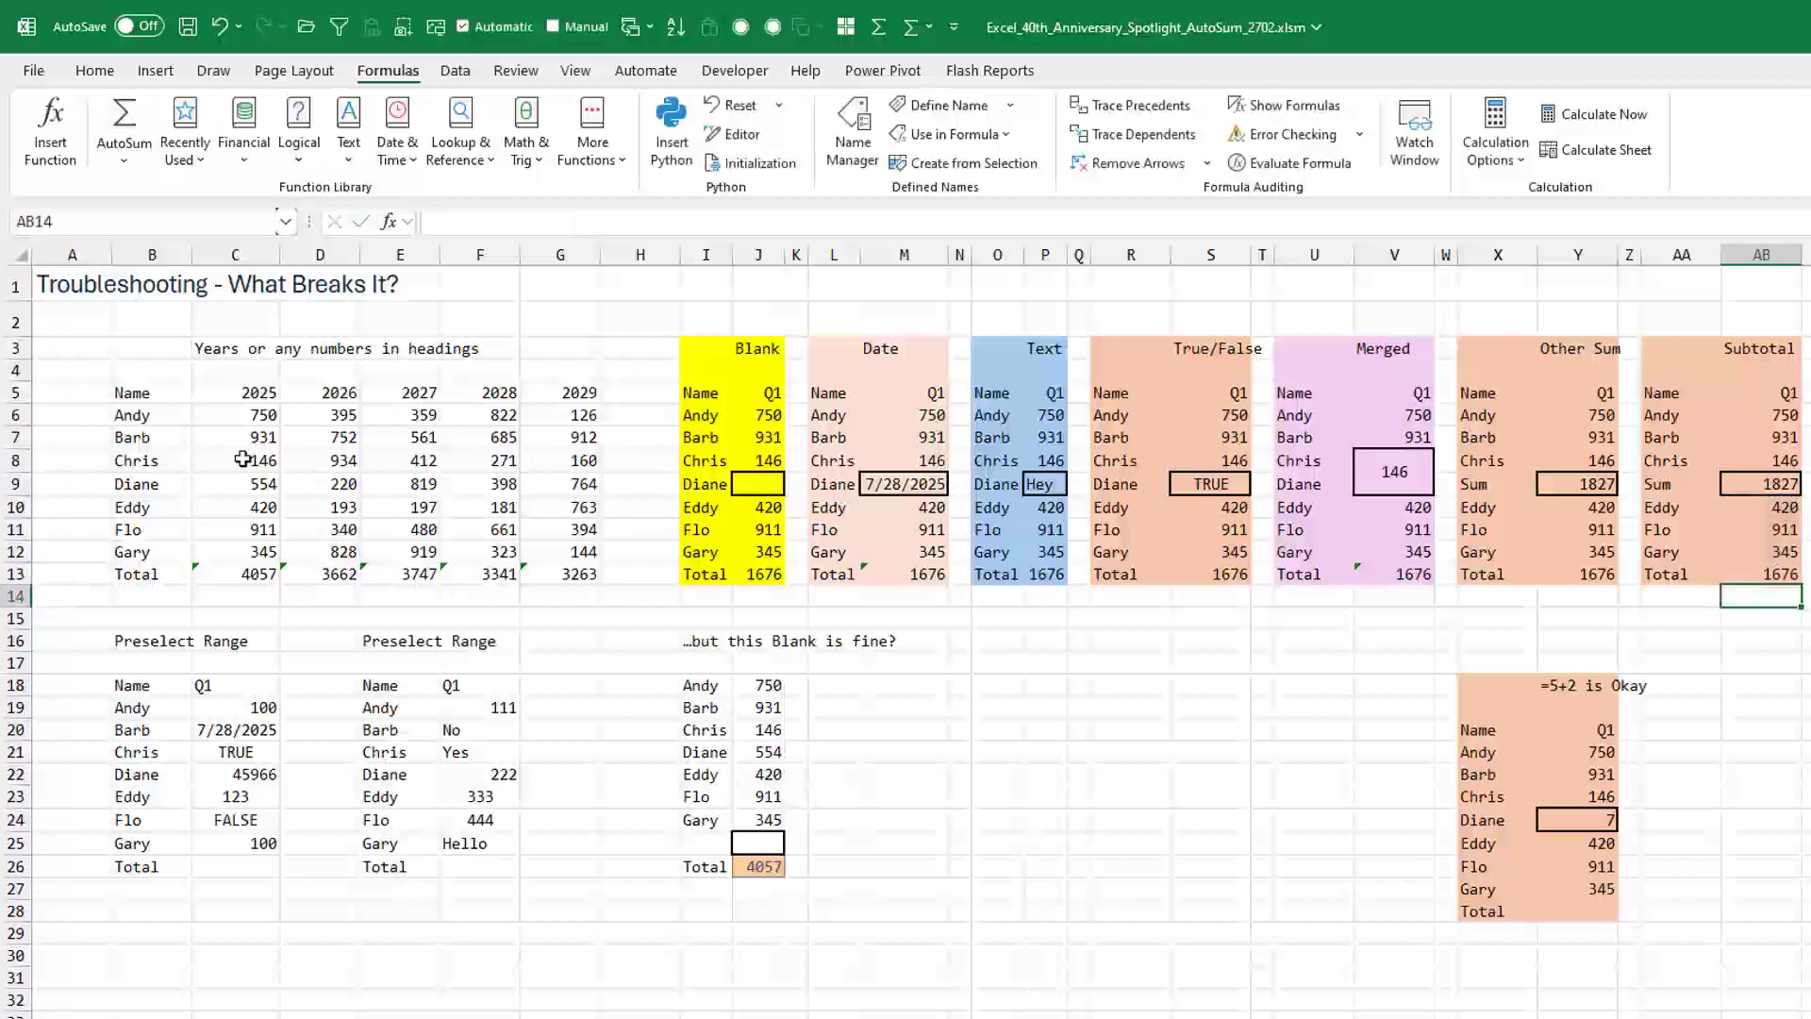
Check the =2+5 entry in Y24 and AutoSum the =5+2 list in Y28 to 3510.
{"action": "left_click", "coordinate": [1592, 823]}
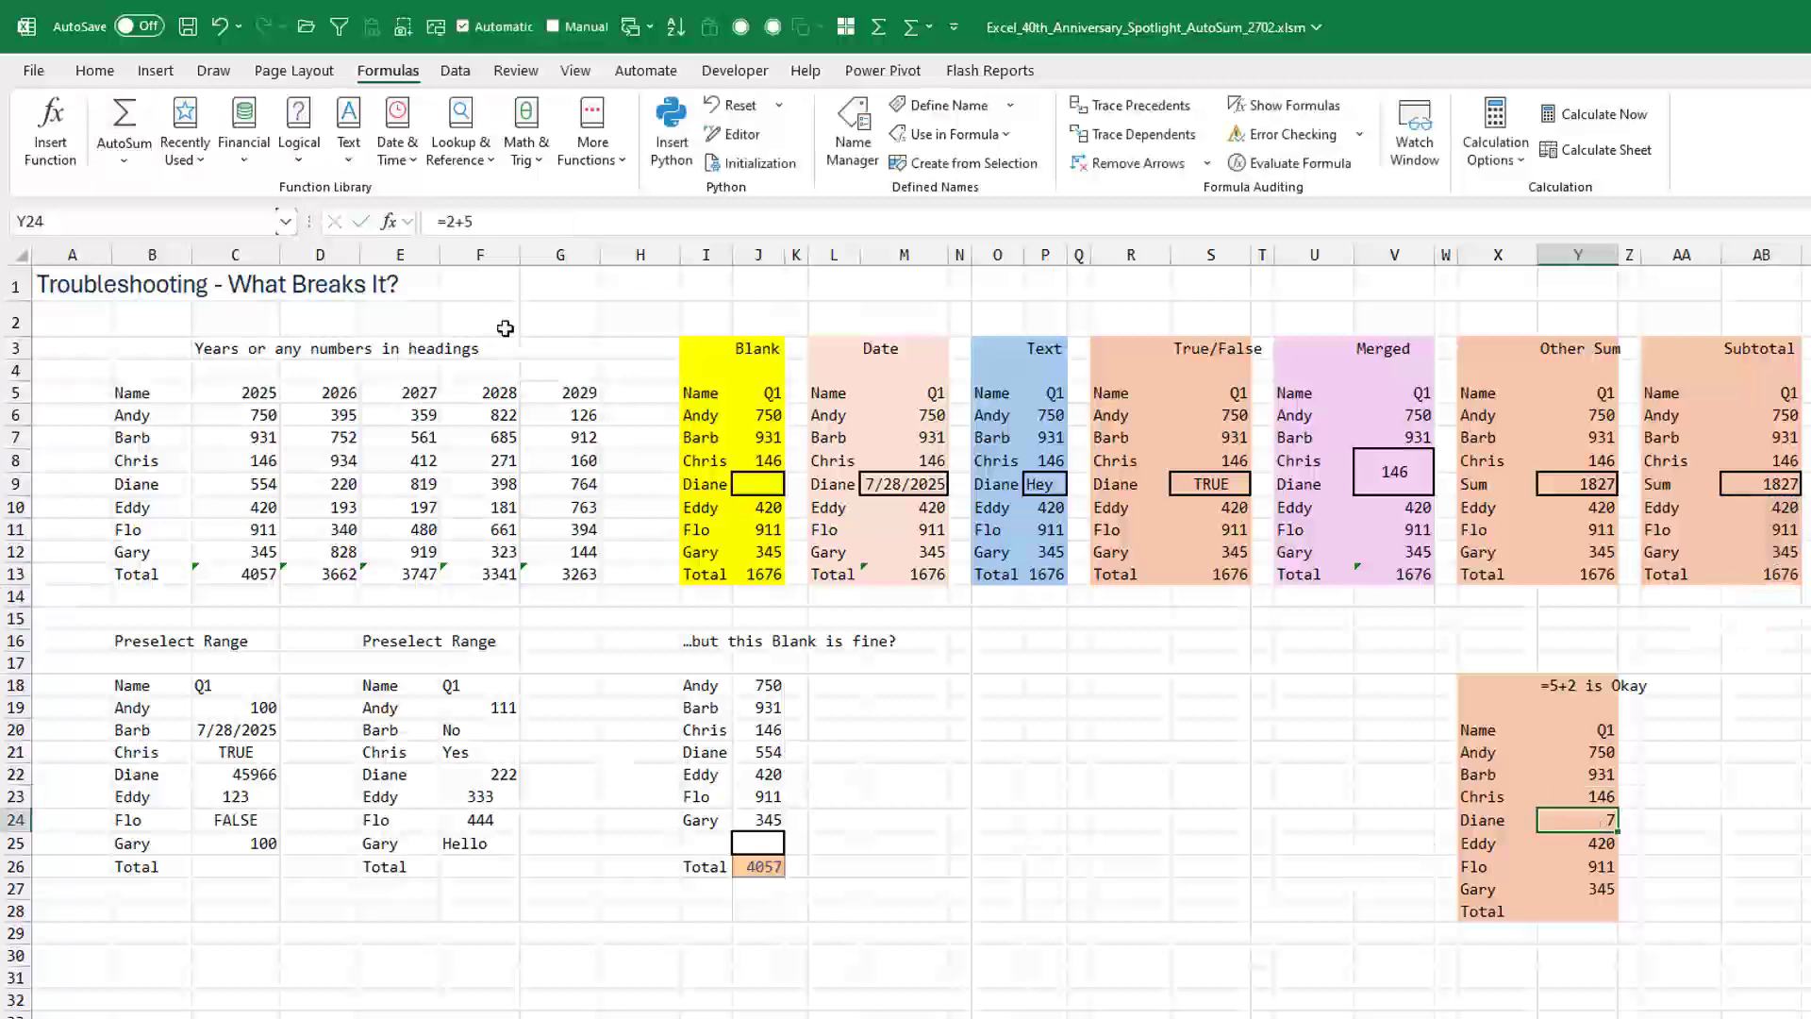
{"action": "left_click", "coordinate": [1580, 903]}
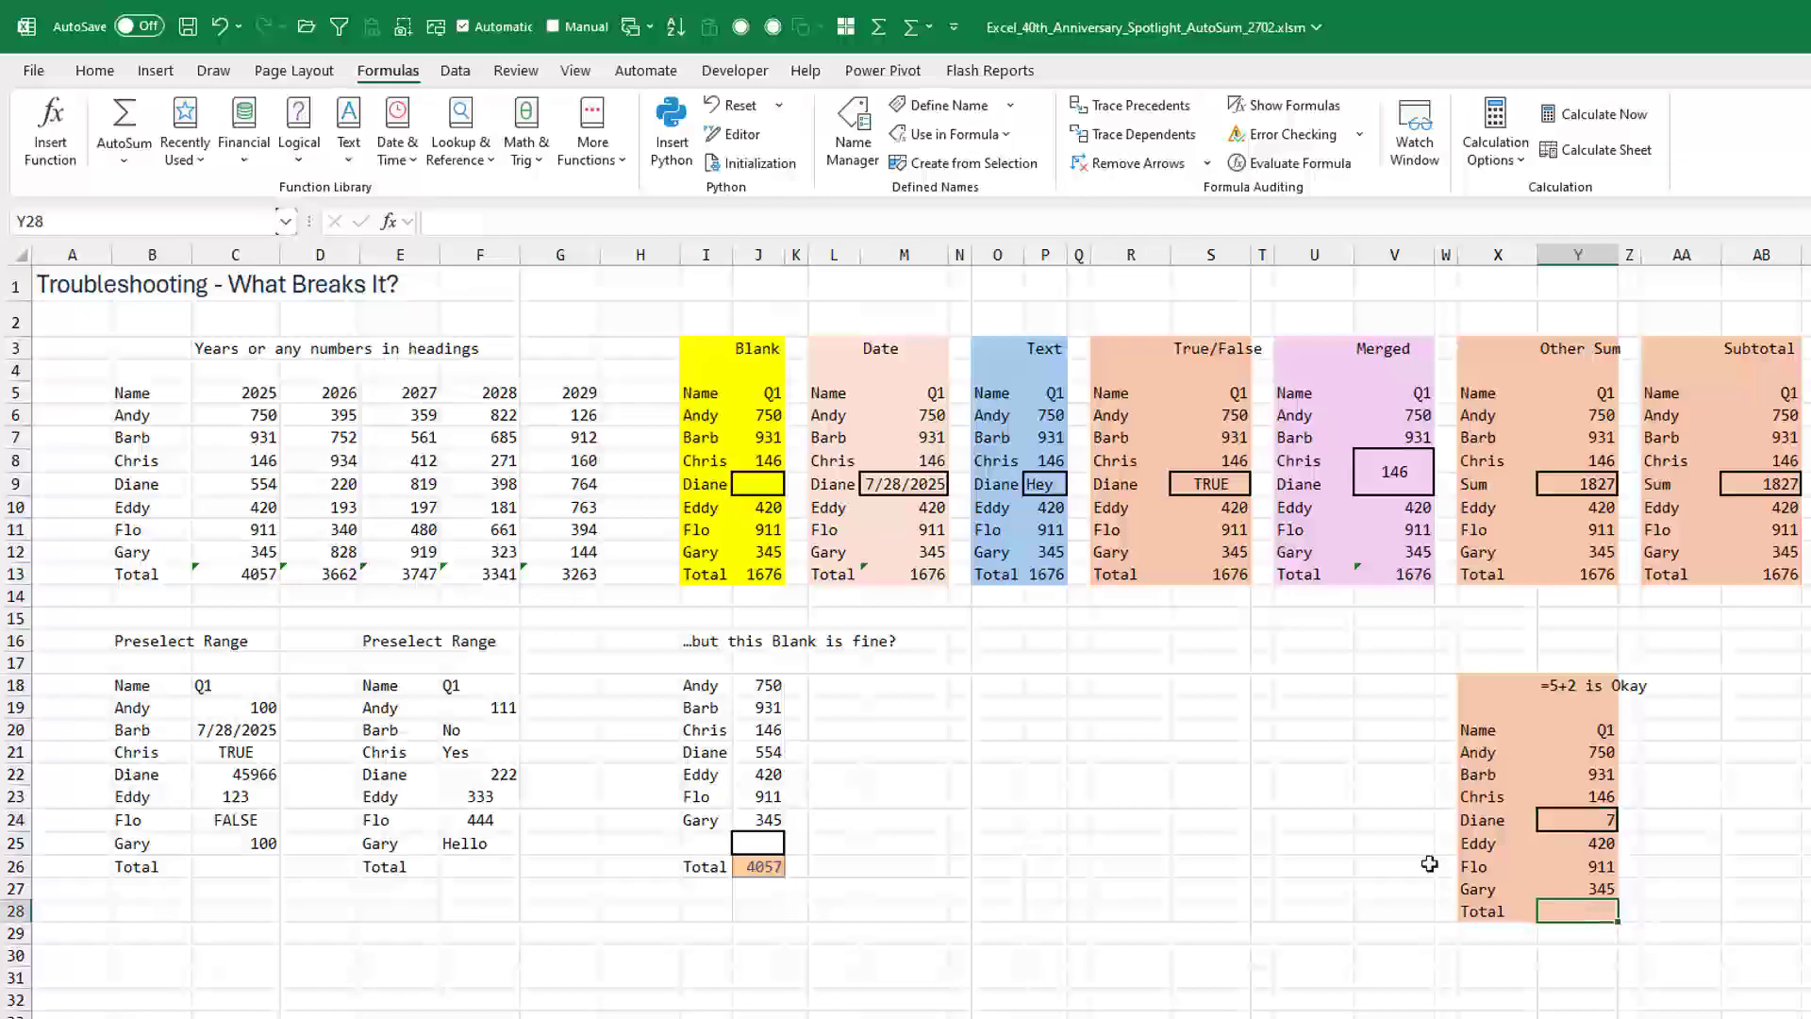
{"action": "left_click", "coordinate": [123, 123]}
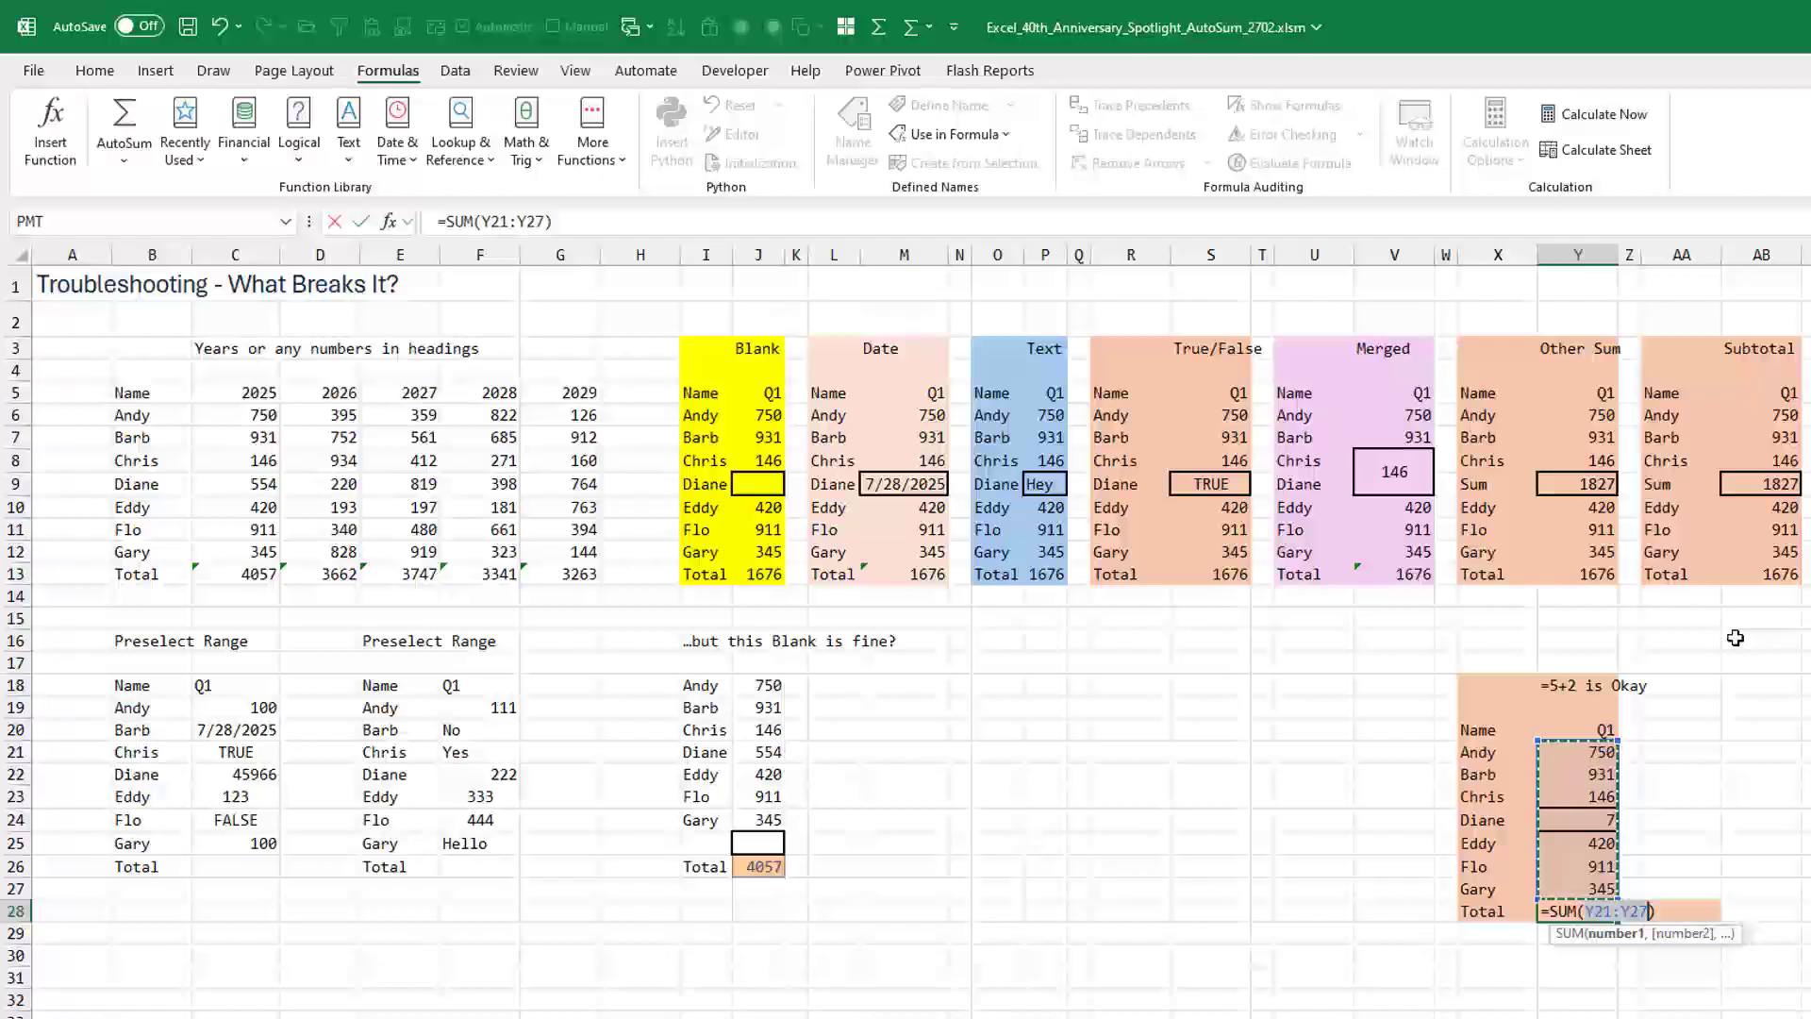
{"action": "key", "text": "Return"}
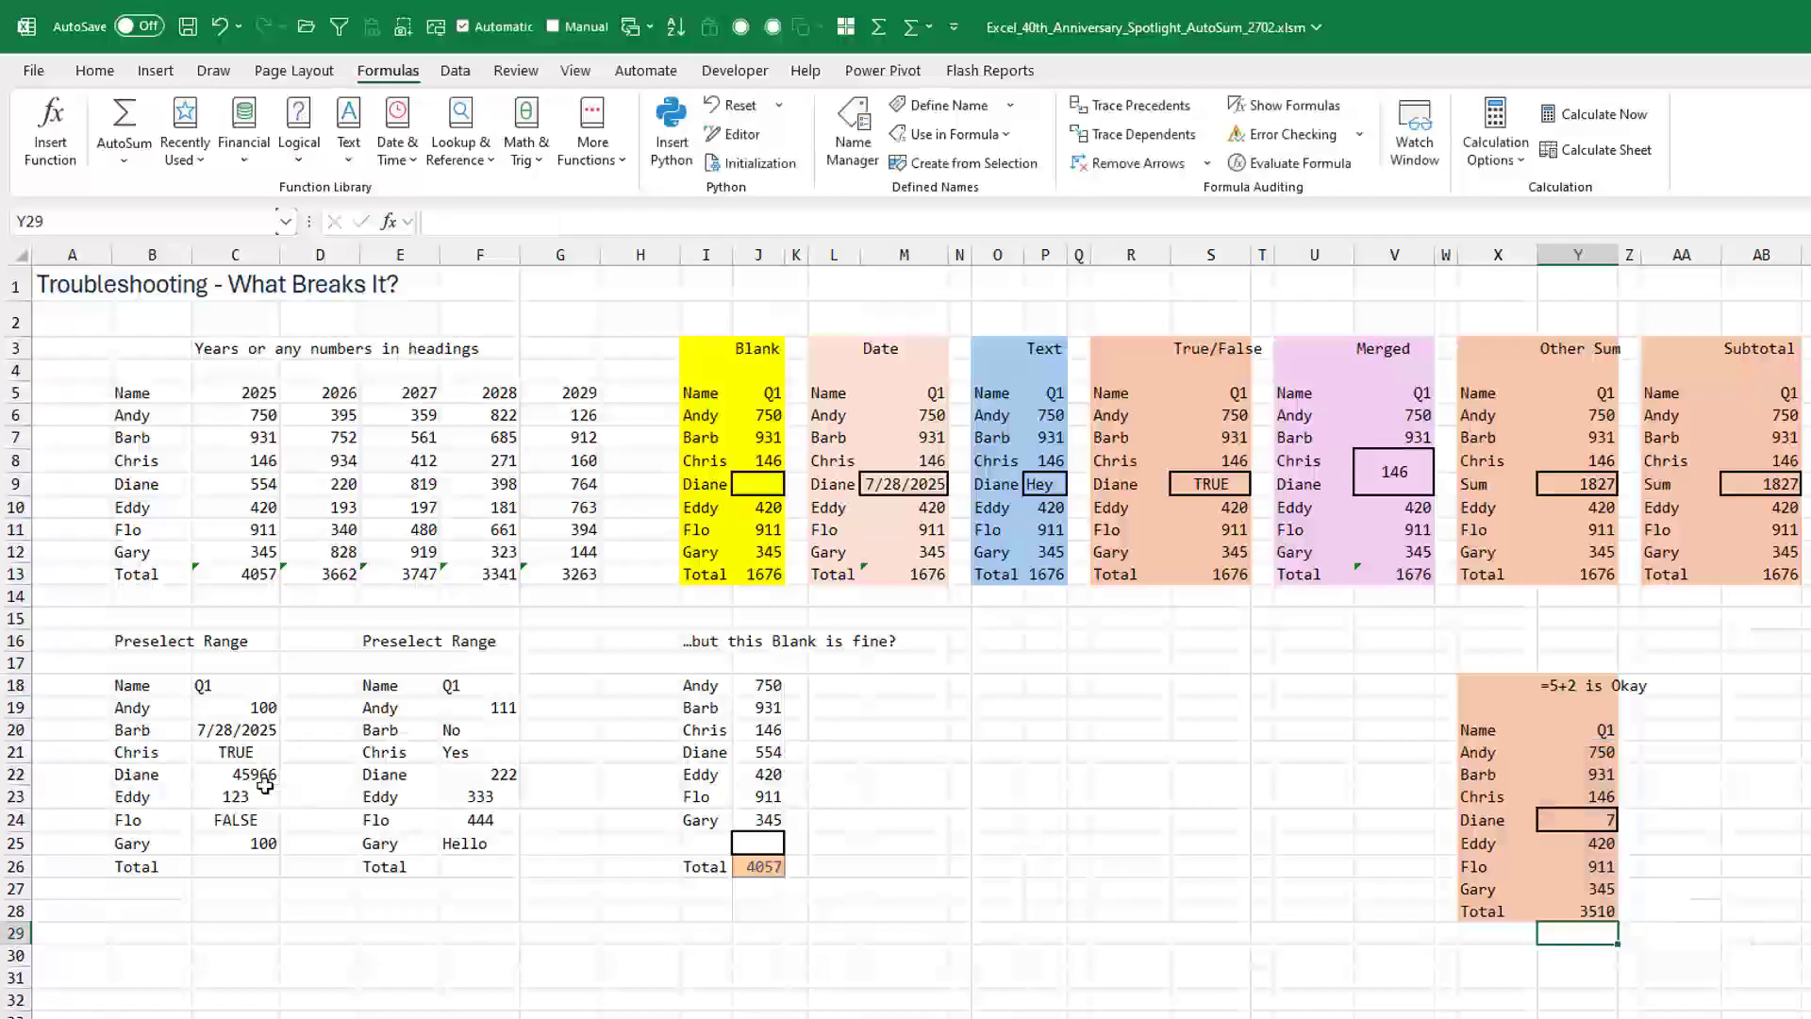
Preselect C19:C26 and AutoSum it to a total of 100, then check C26's formula.
{"action": "left_click_drag", "start_coordinate": [231, 712], "coordinate": [235, 869]}
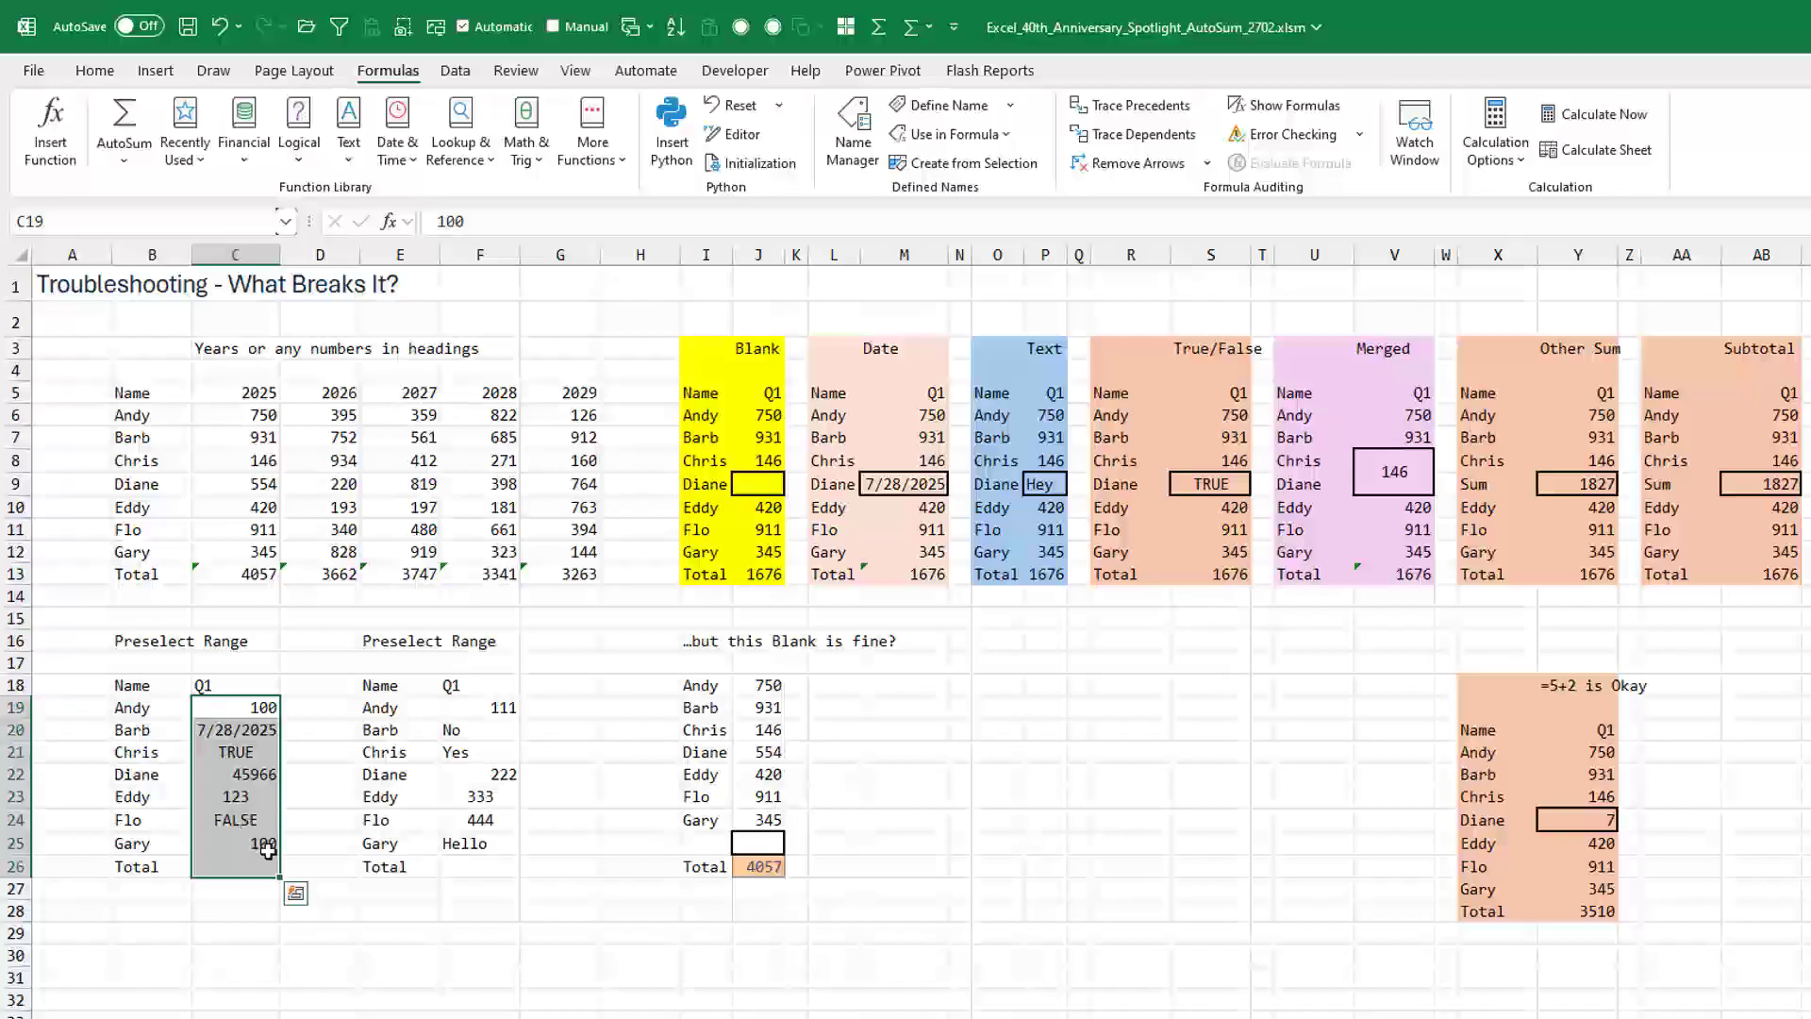
{"action": "left_click", "coordinate": [129, 128]}
{"action": "key", "text": "F2"}
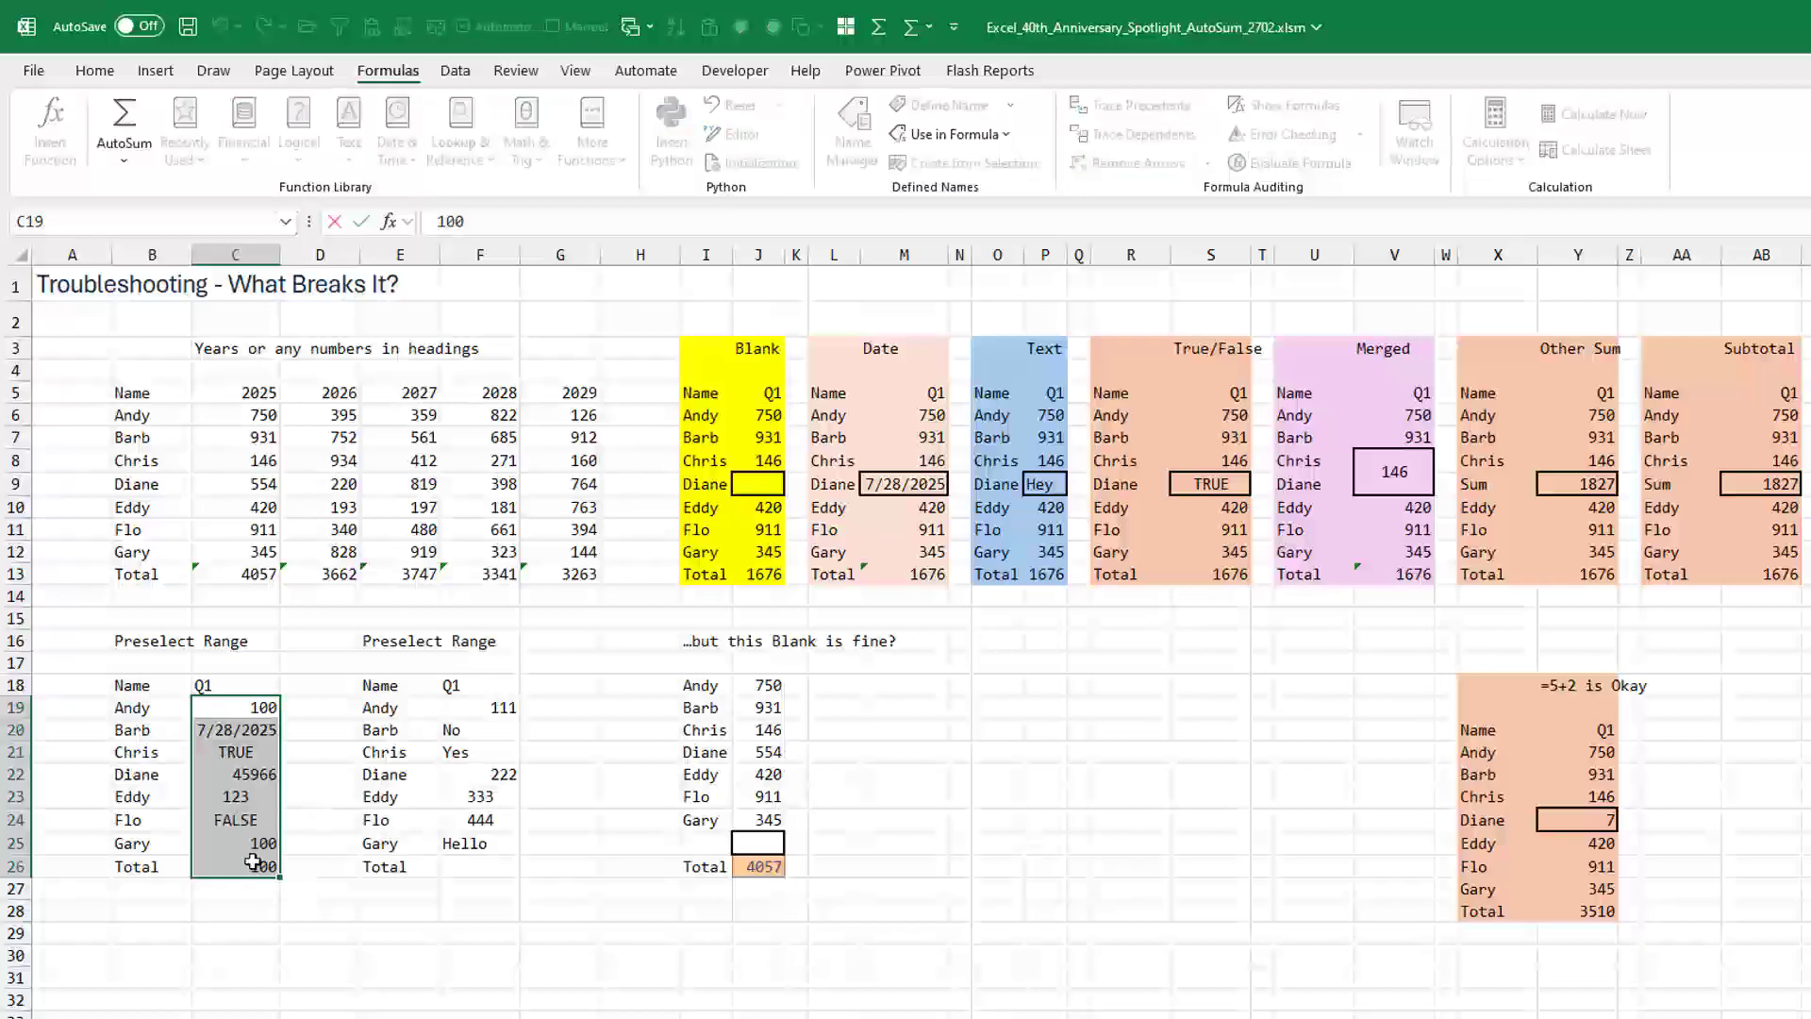
{"action": "left_click", "coordinate": [253, 861]}
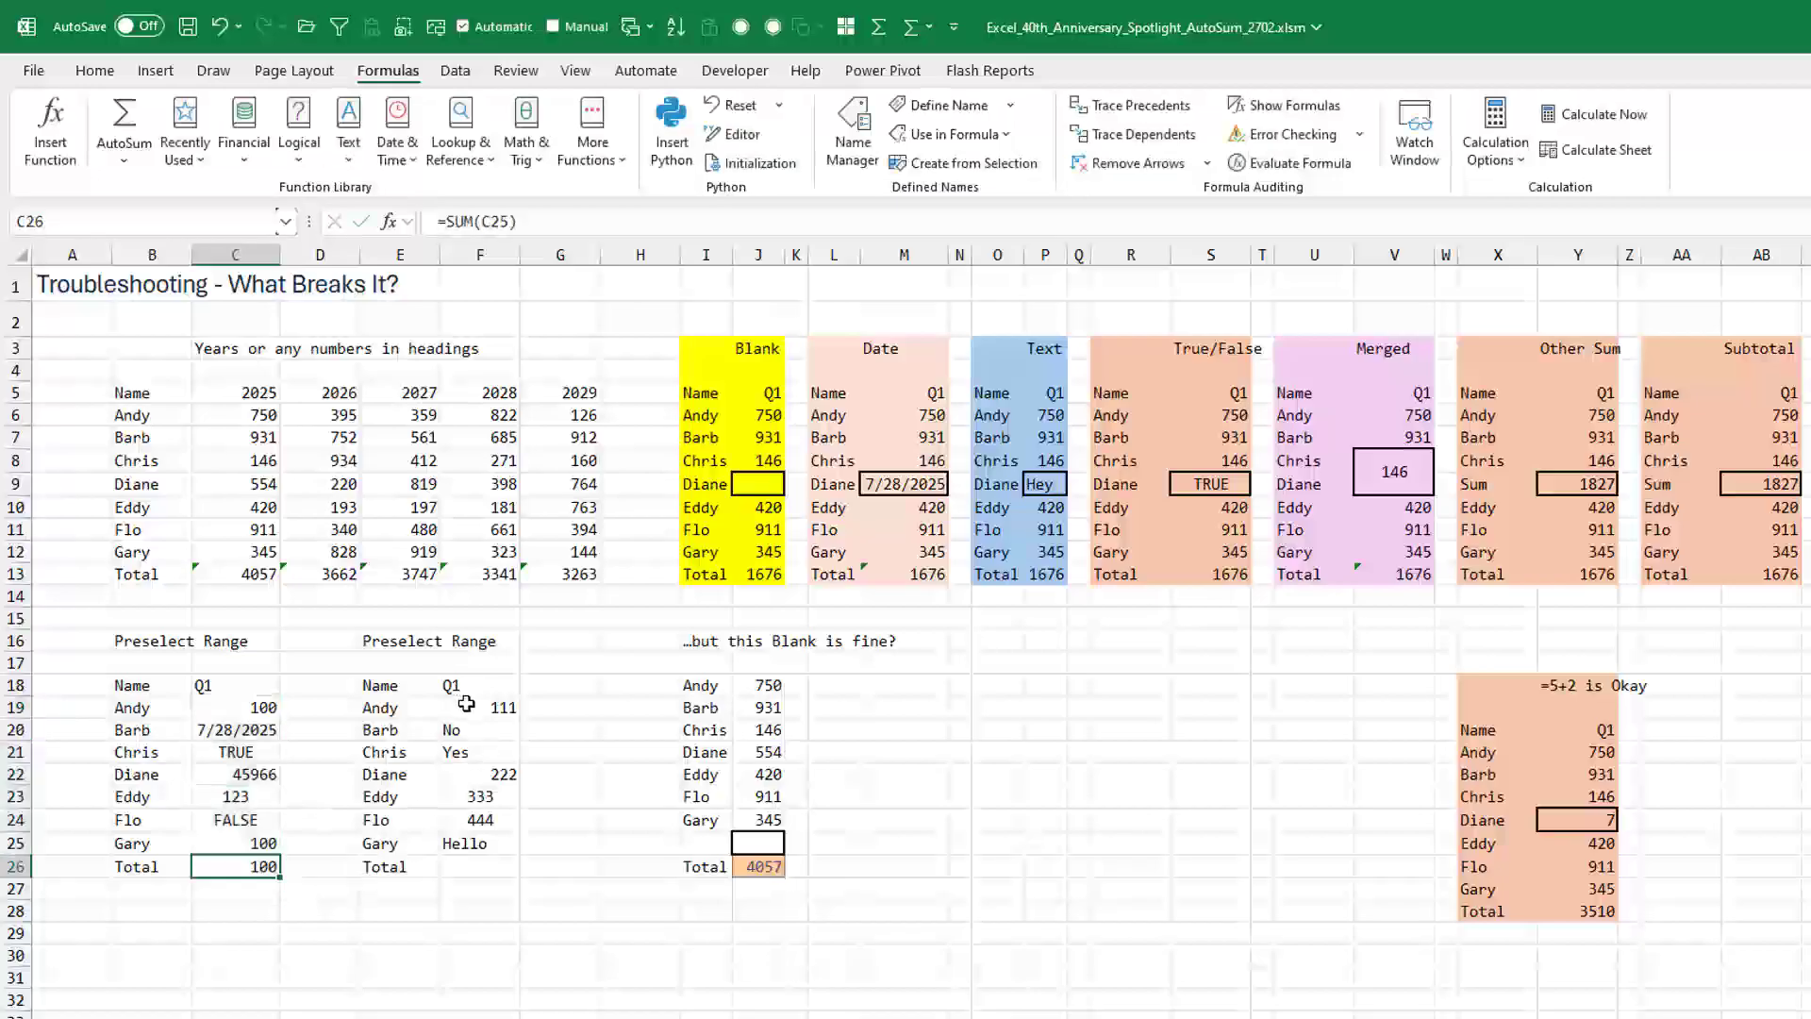
Preselect F19:F26 and AutoSum it to a total of 1110, then inspect the F26 formula.
{"action": "left_click_drag", "start_coordinate": [465, 703], "coordinate": [471, 854]}
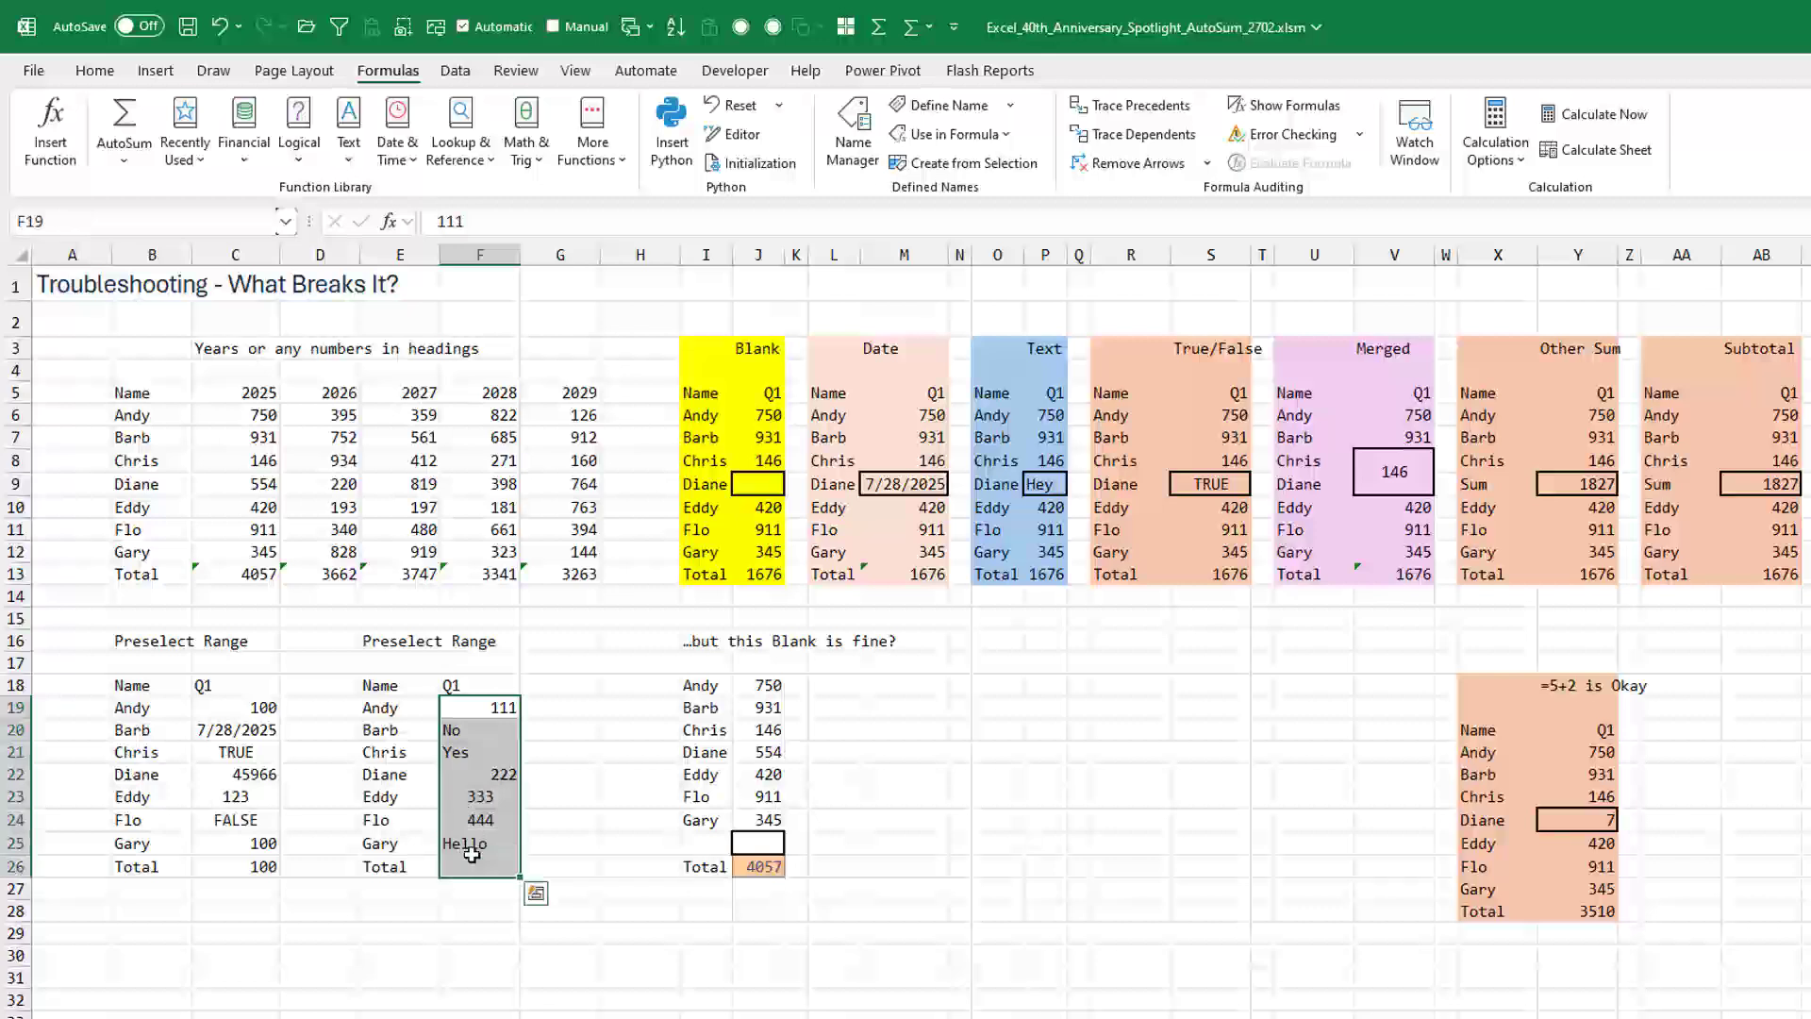
{"action": "left_click", "coordinate": [123, 118]}
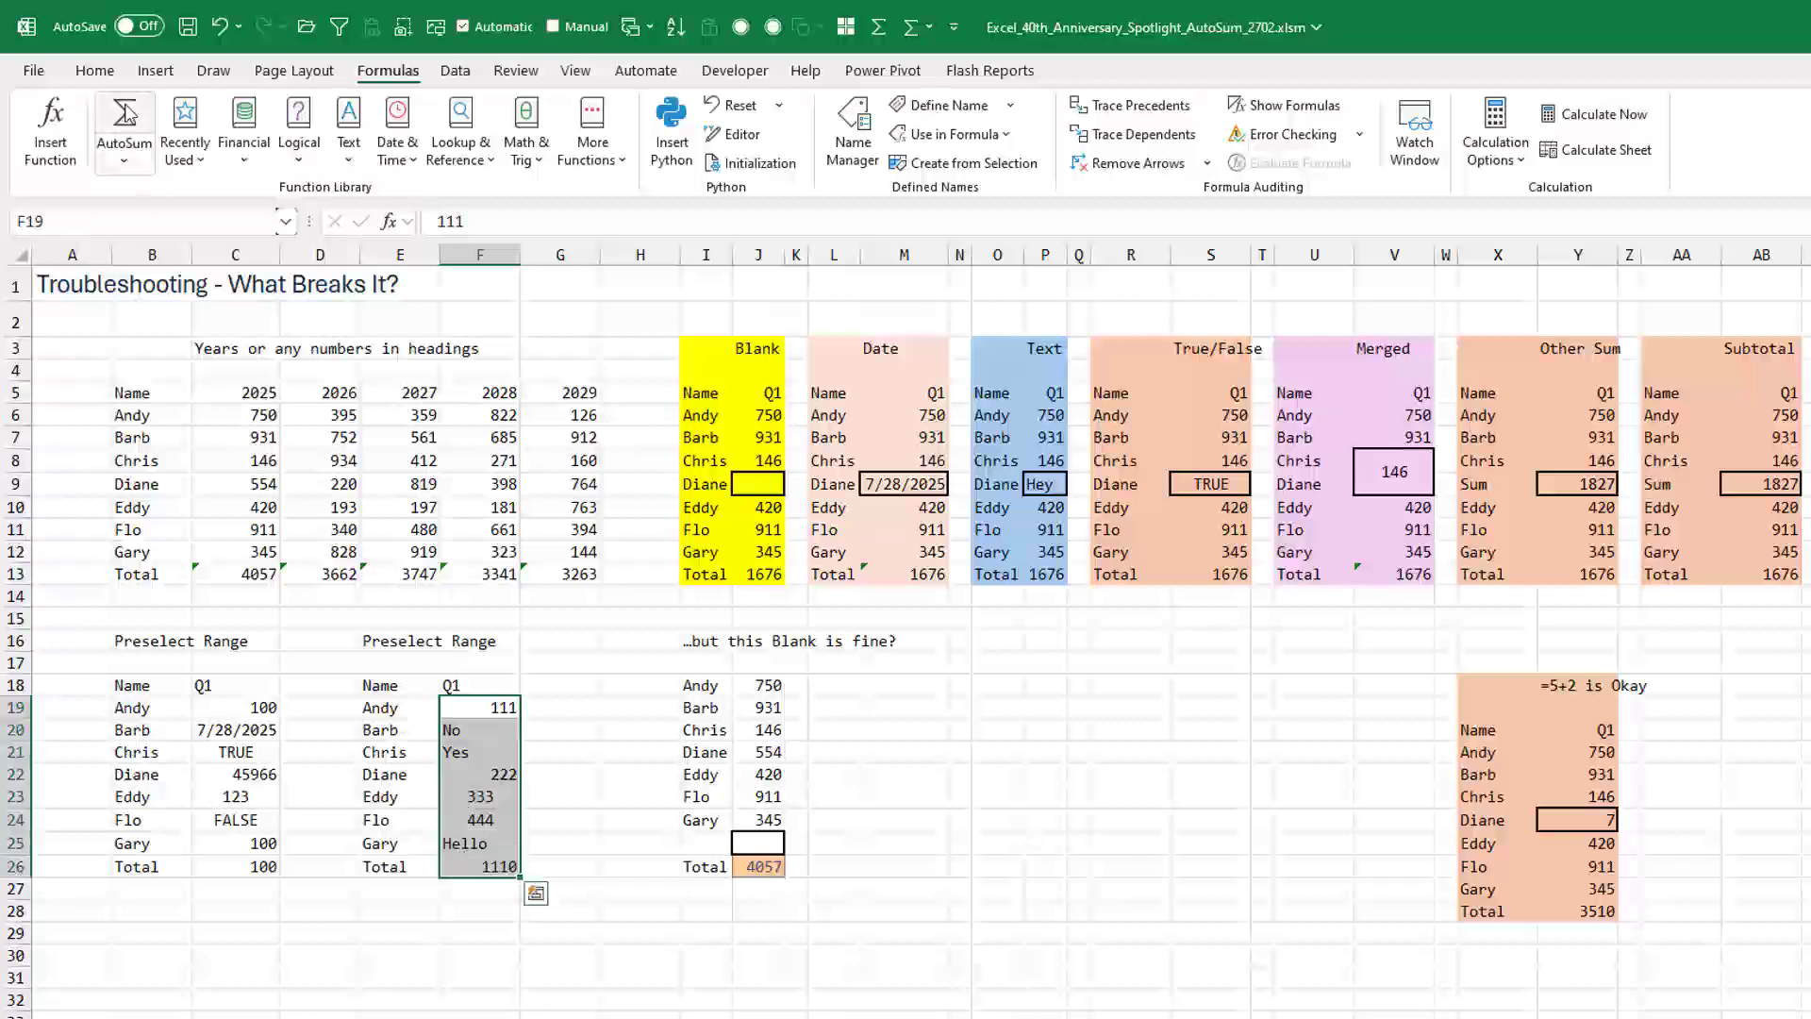
{"action": "key", "text": "Down"}
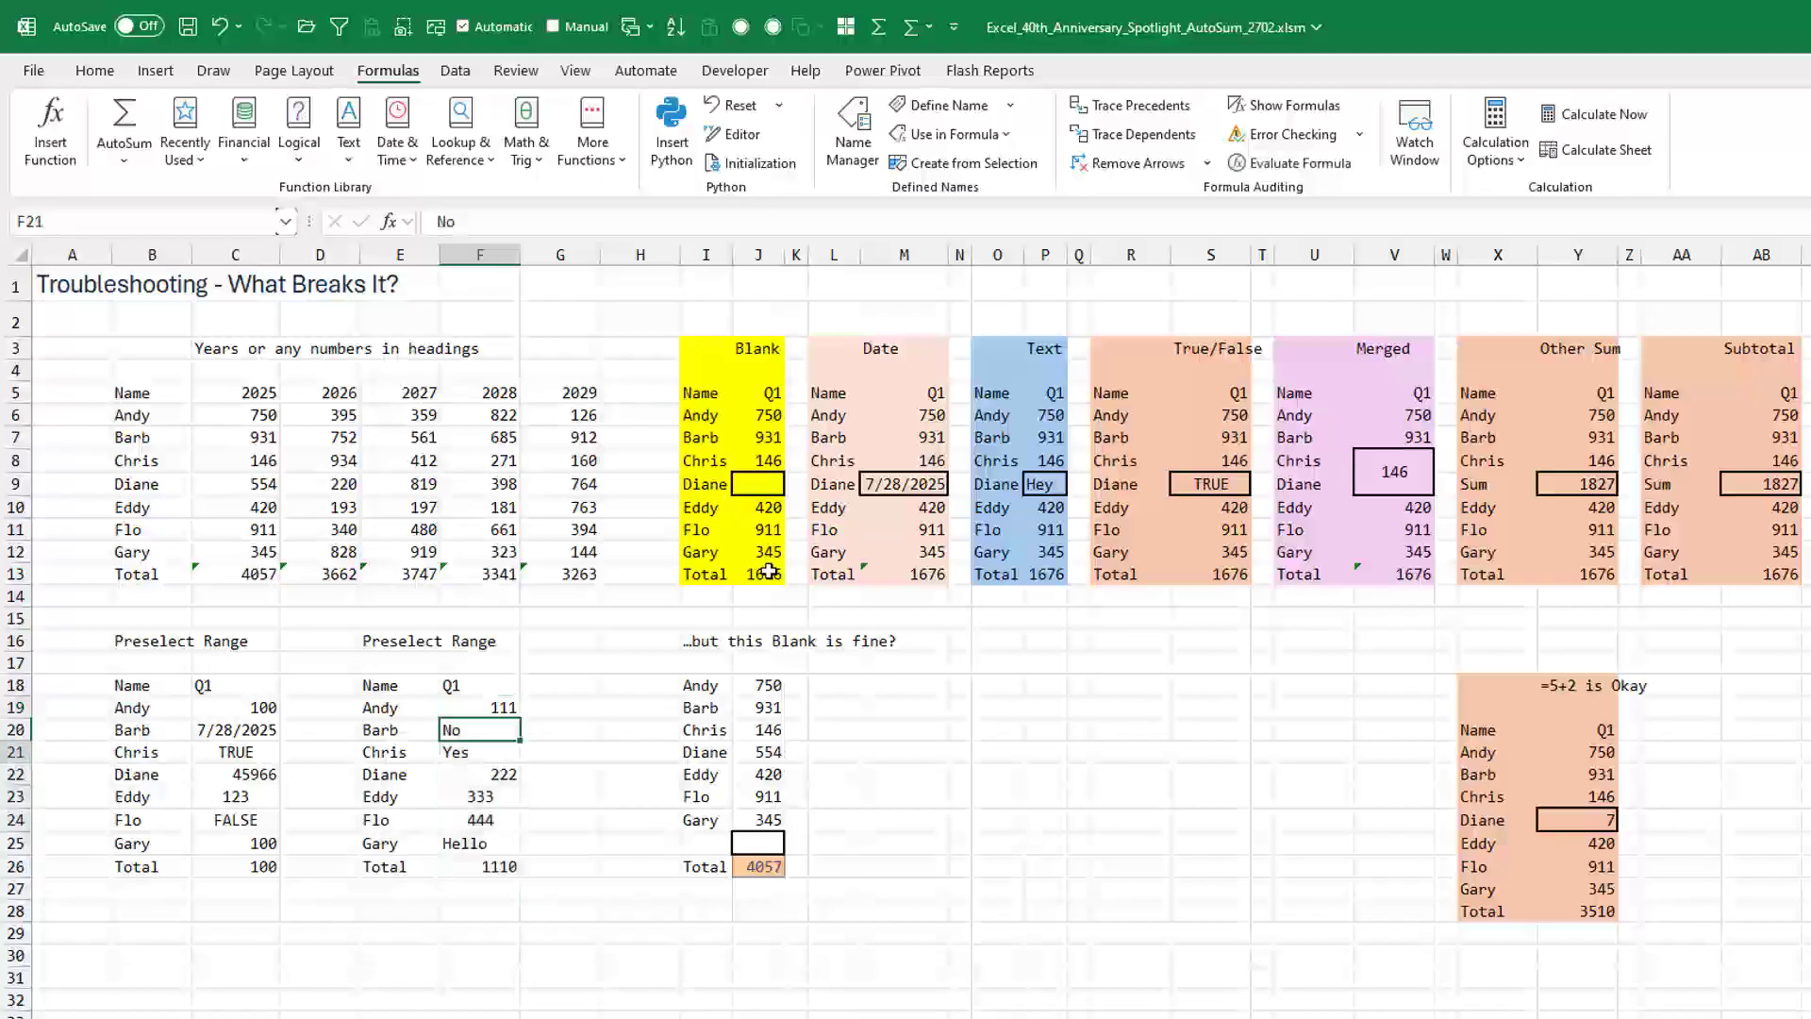
{"action": "key", "text": "Down"}
{"action": "key", "text": "Down"}
{"action": "key", "text": "Down"}
{"action": "key", "text": "Down"}
{"action": "key", "text": "Down"}
{"action": "key", "text": "Down"}
{"action": "key", "text": "alt+equal"}
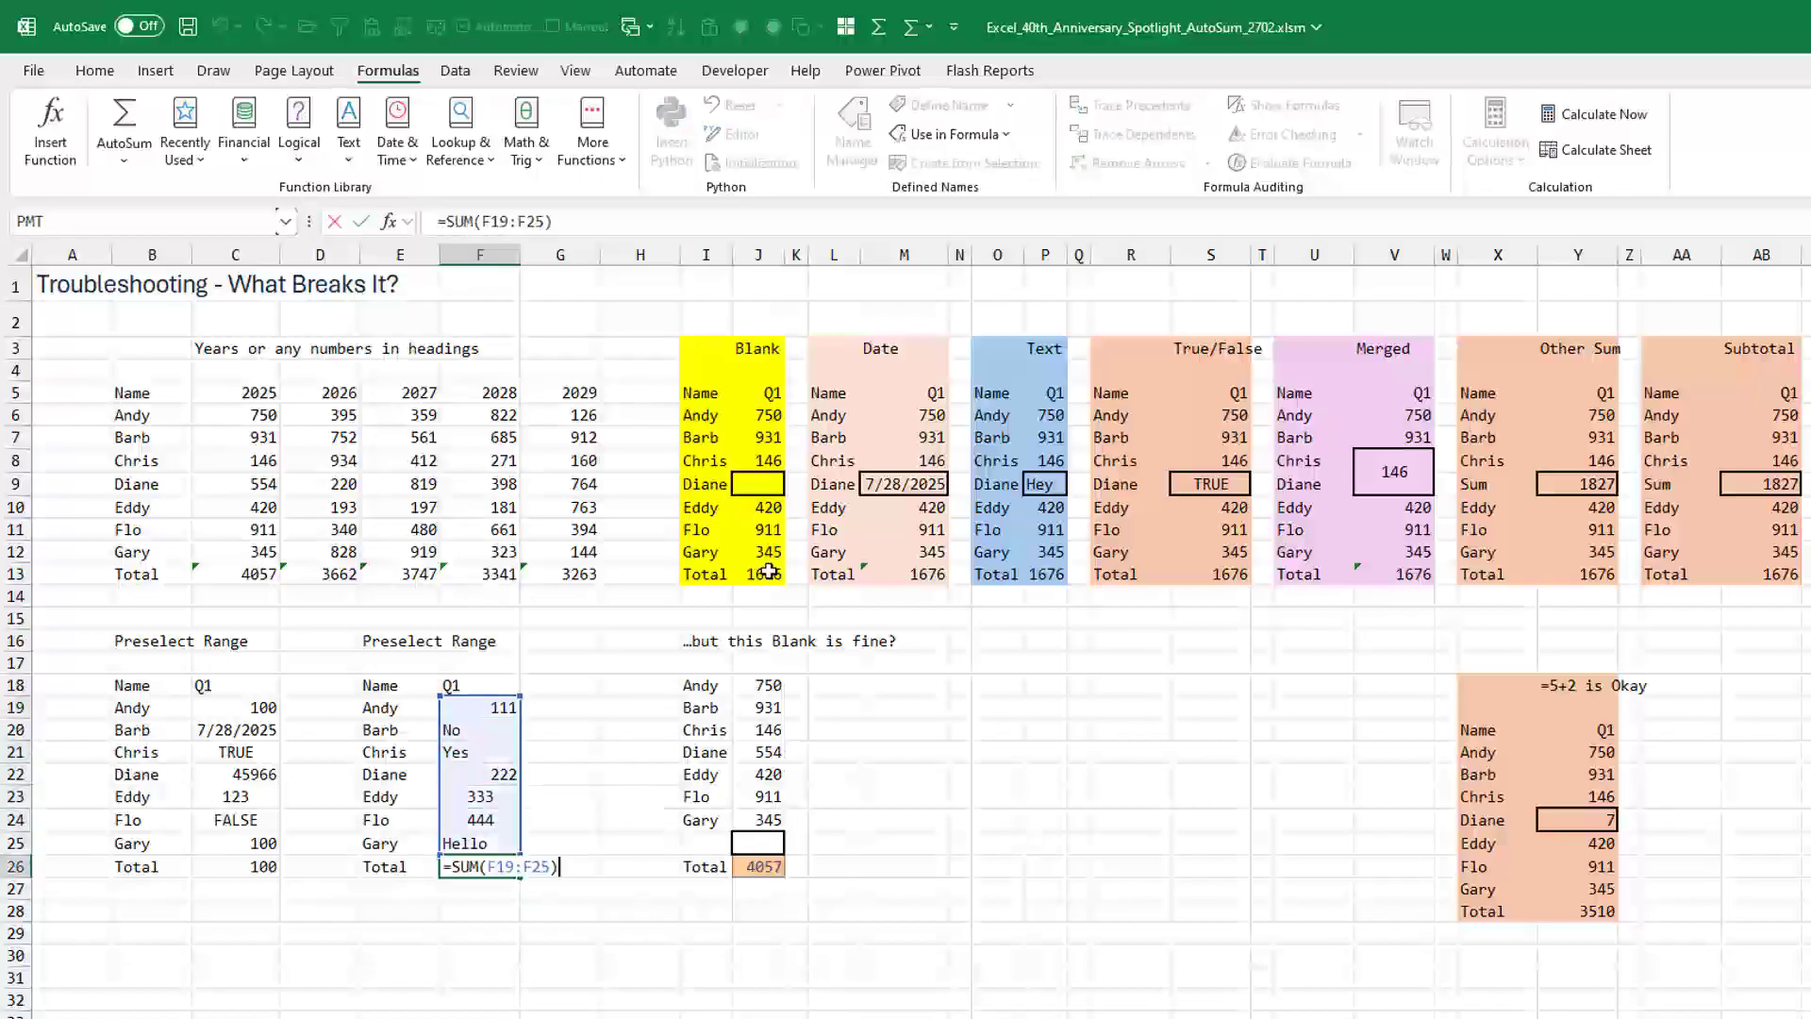
{"action": "key", "text": "ctrl+Return"}
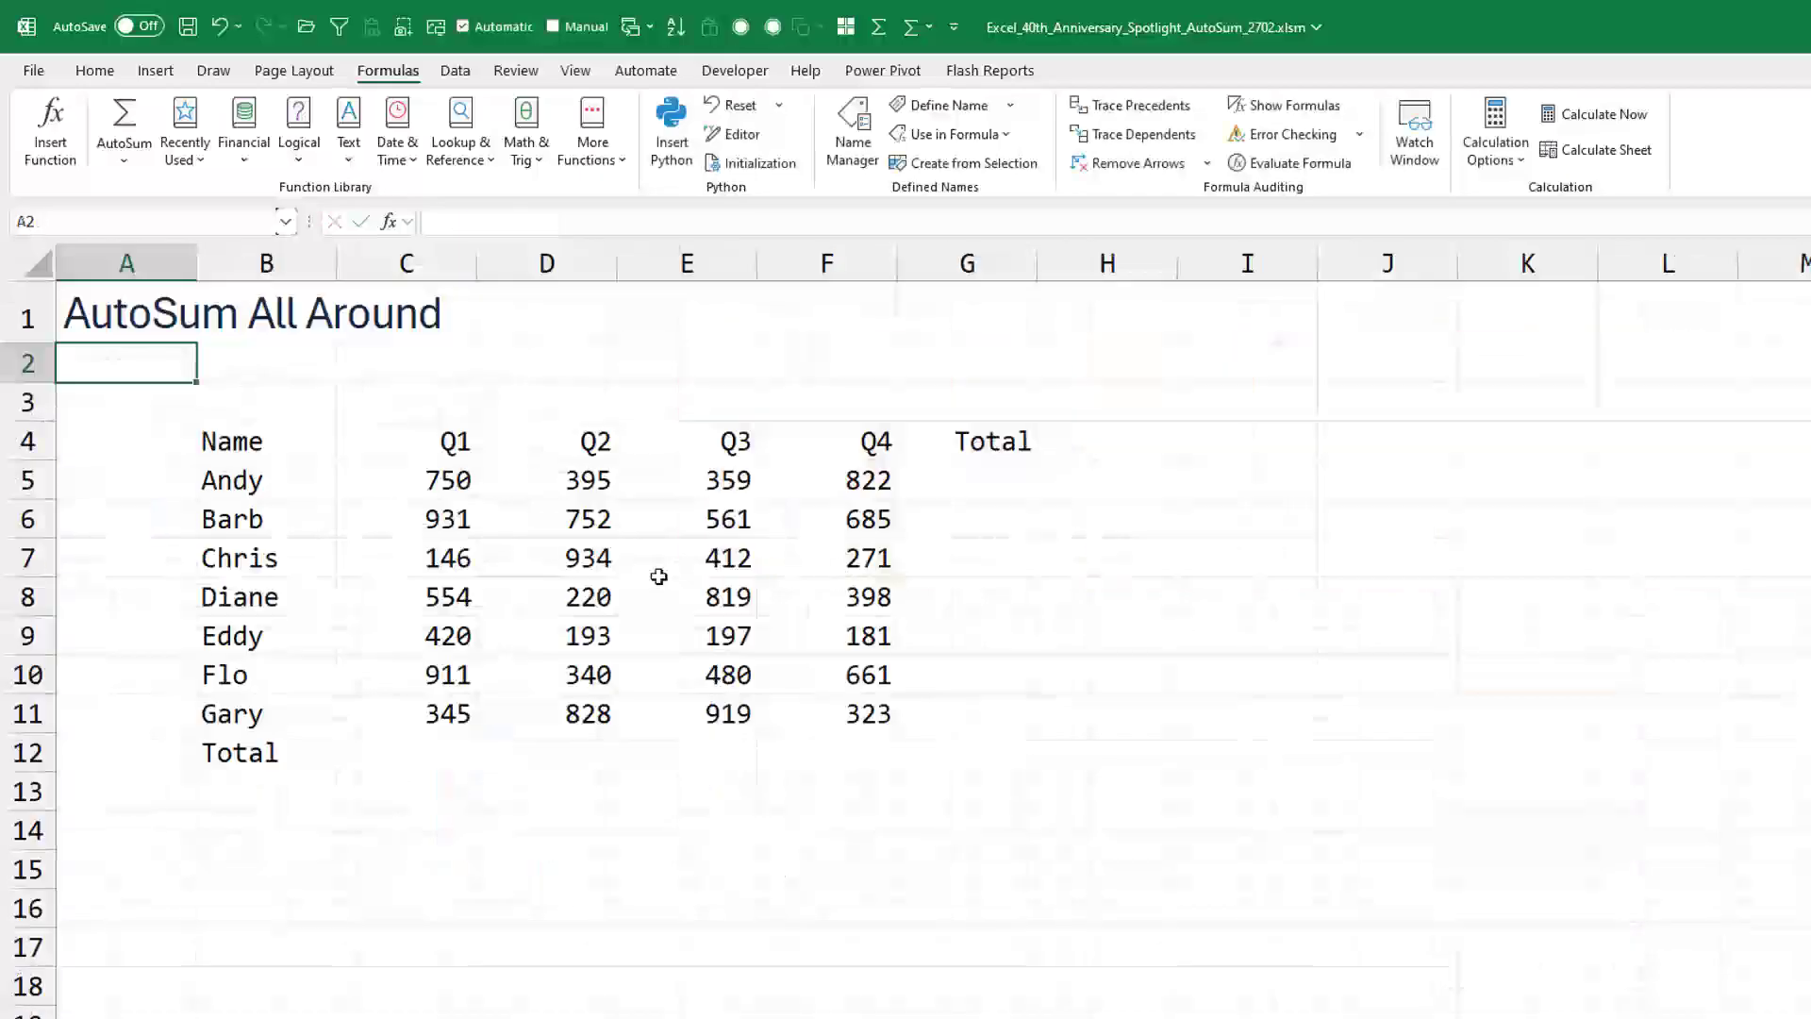
AutoSum C5:G12 for all row and column totals, checking G12's =SUM(C12:F12) grand total of 14807.
{"action": "left_click", "coordinate": [469, 754]}
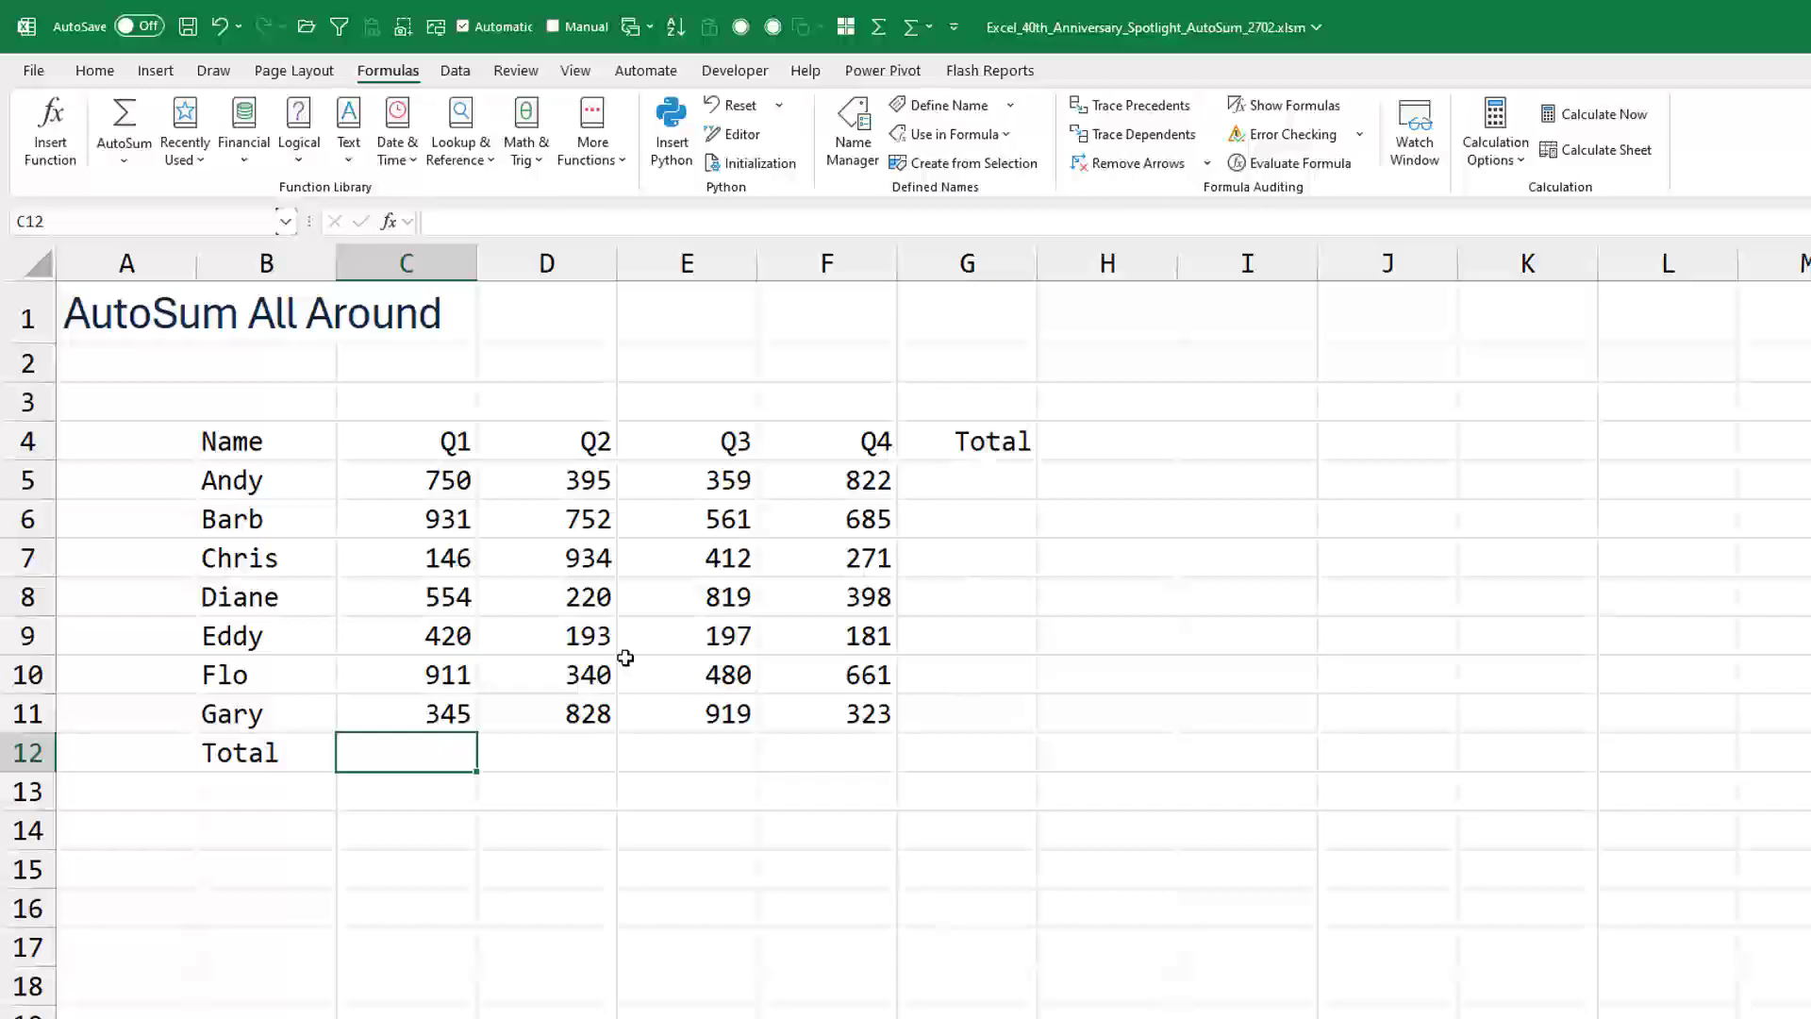
{"action": "mouse_move", "coordinate": [466, 482]}
{"action": "left_mouse_down"}
{"action": "mouse_move", "coordinate": [825, 708]}
{"action": "mouse_move", "coordinate": [821, 751]}
{"action": "mouse_move", "coordinate": [949, 757]}
{"action": "left_mouse_up"}
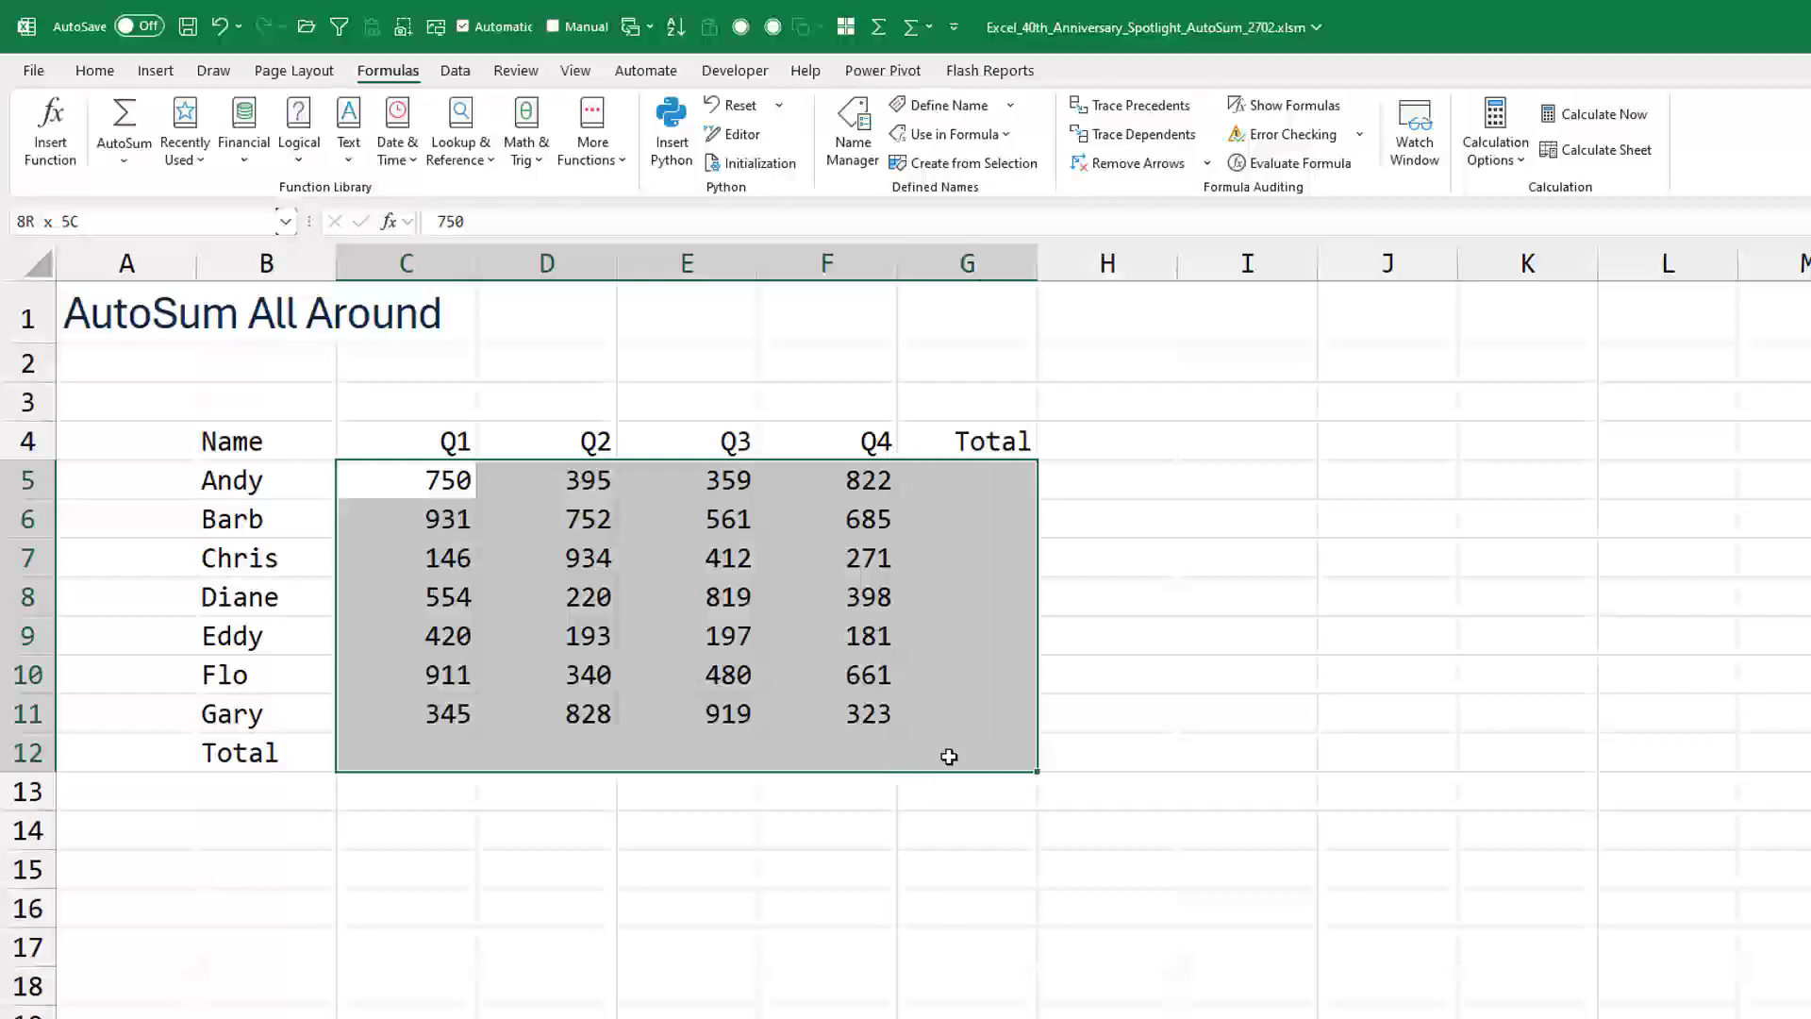
{"action": "left_click", "coordinate": [124, 130]}
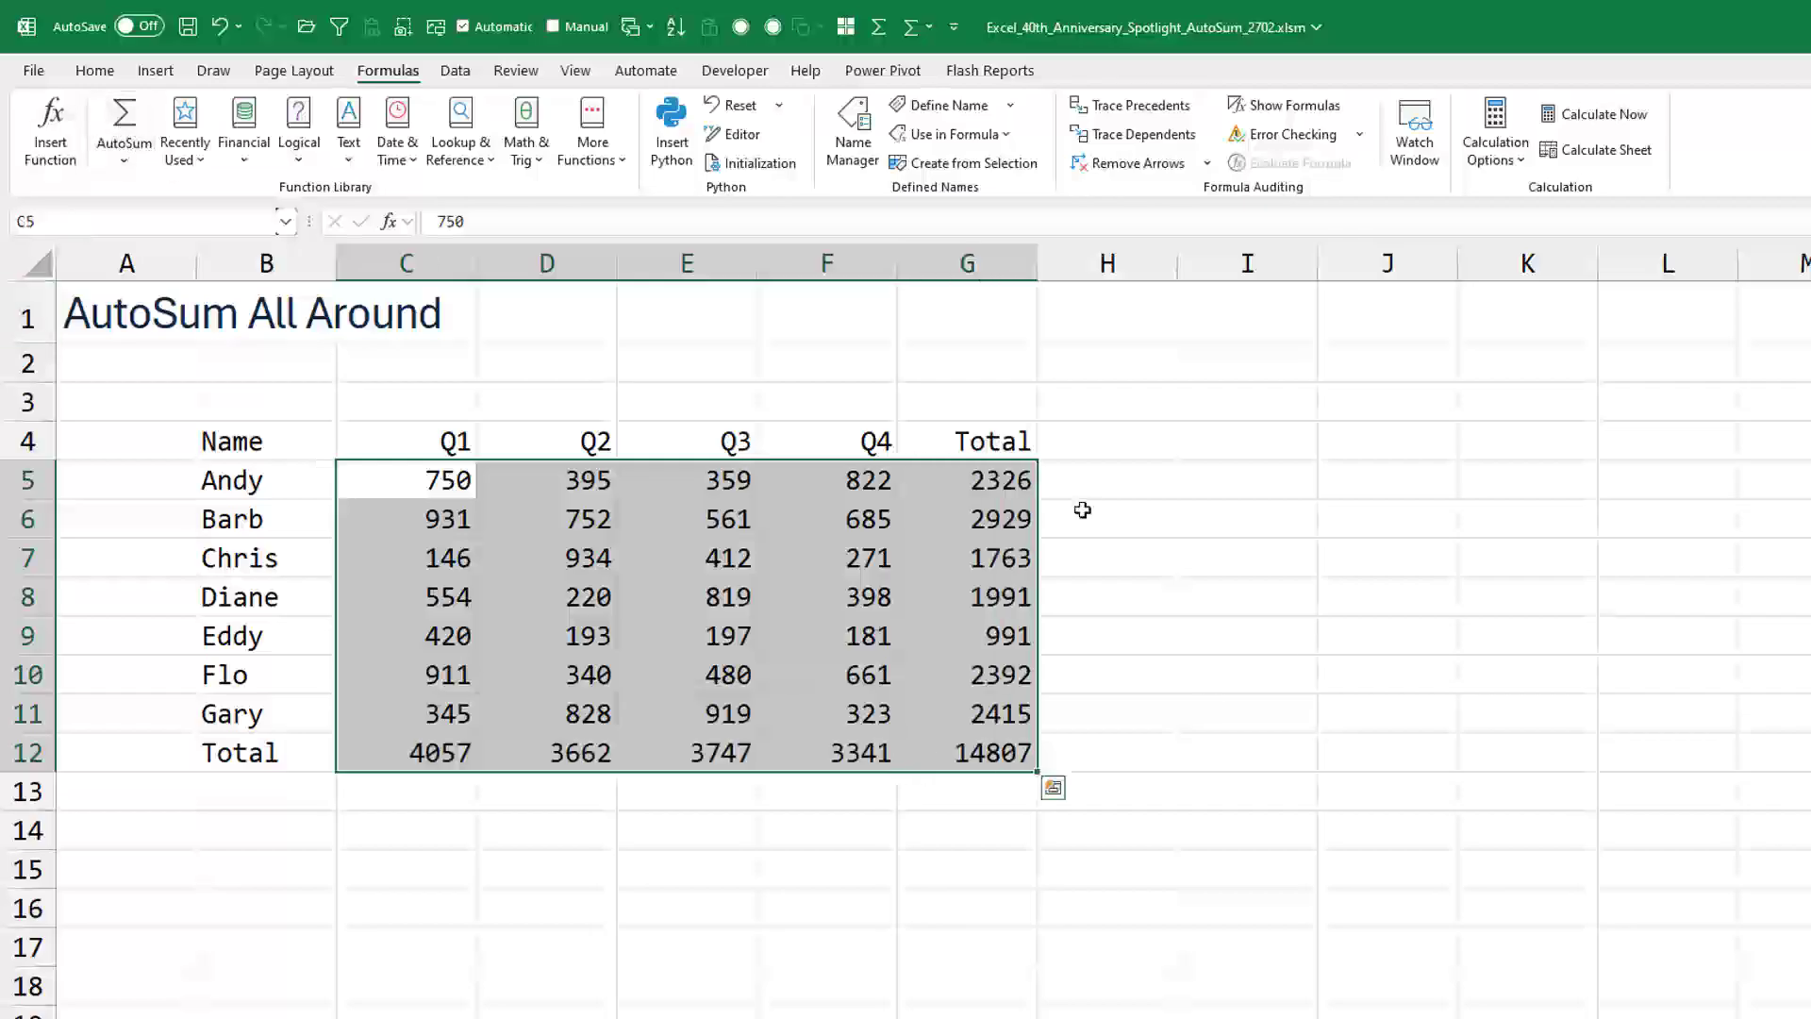
{"action": "left_click", "coordinate": [1017, 752]}
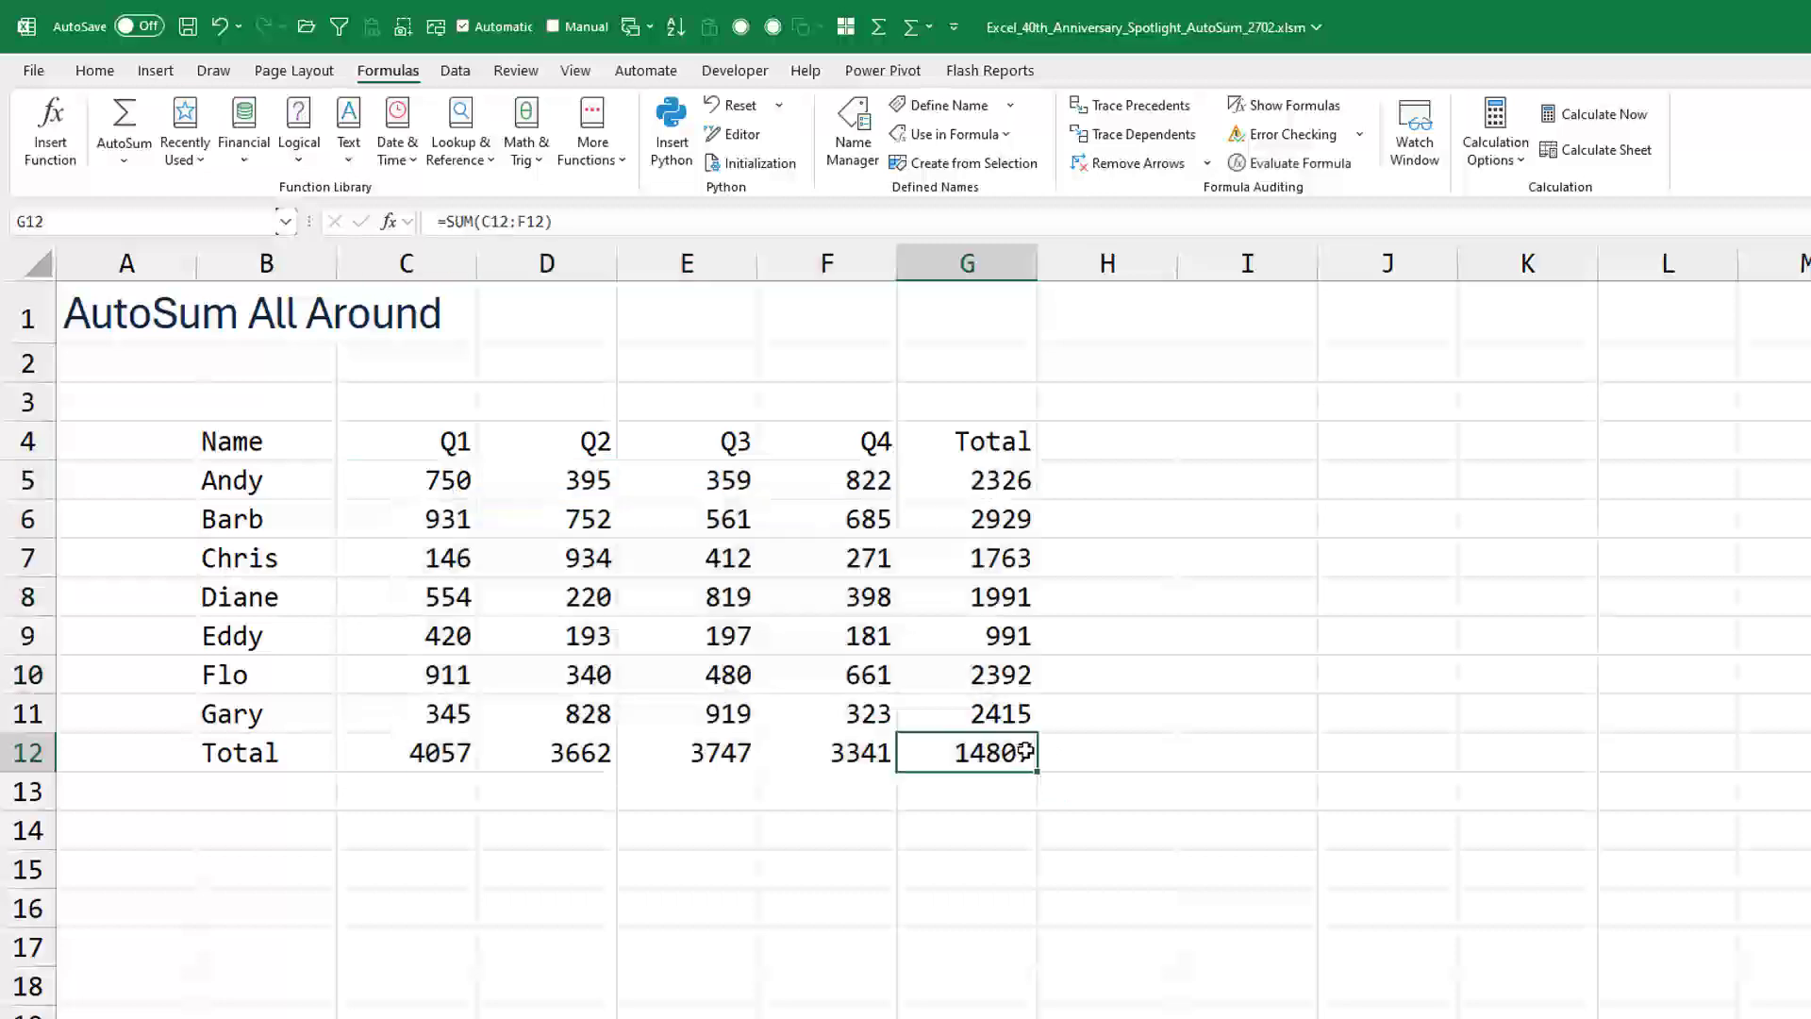
{"action": "double_click", "coordinate": [1026, 751]}
{"action": "key", "text": "Escape"}
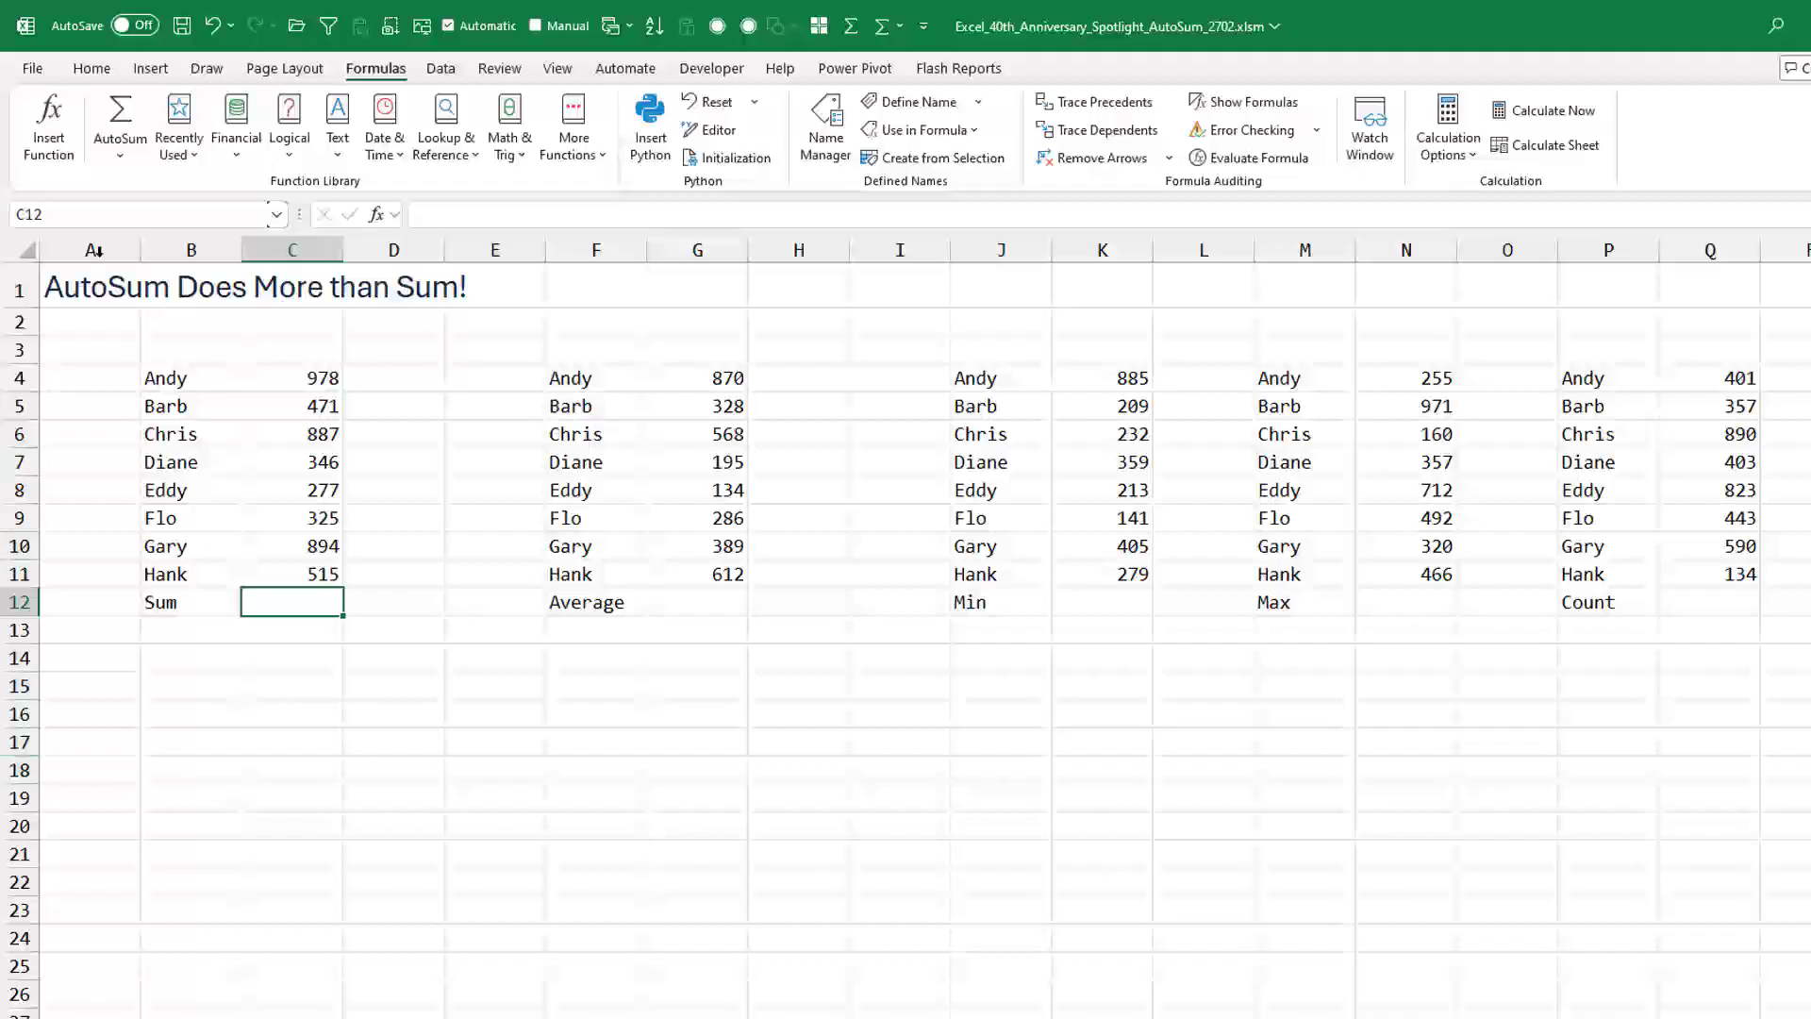
Sum the first name list in C12, giving 5615.
{"action": "left_click", "coordinate": [85, 69]}
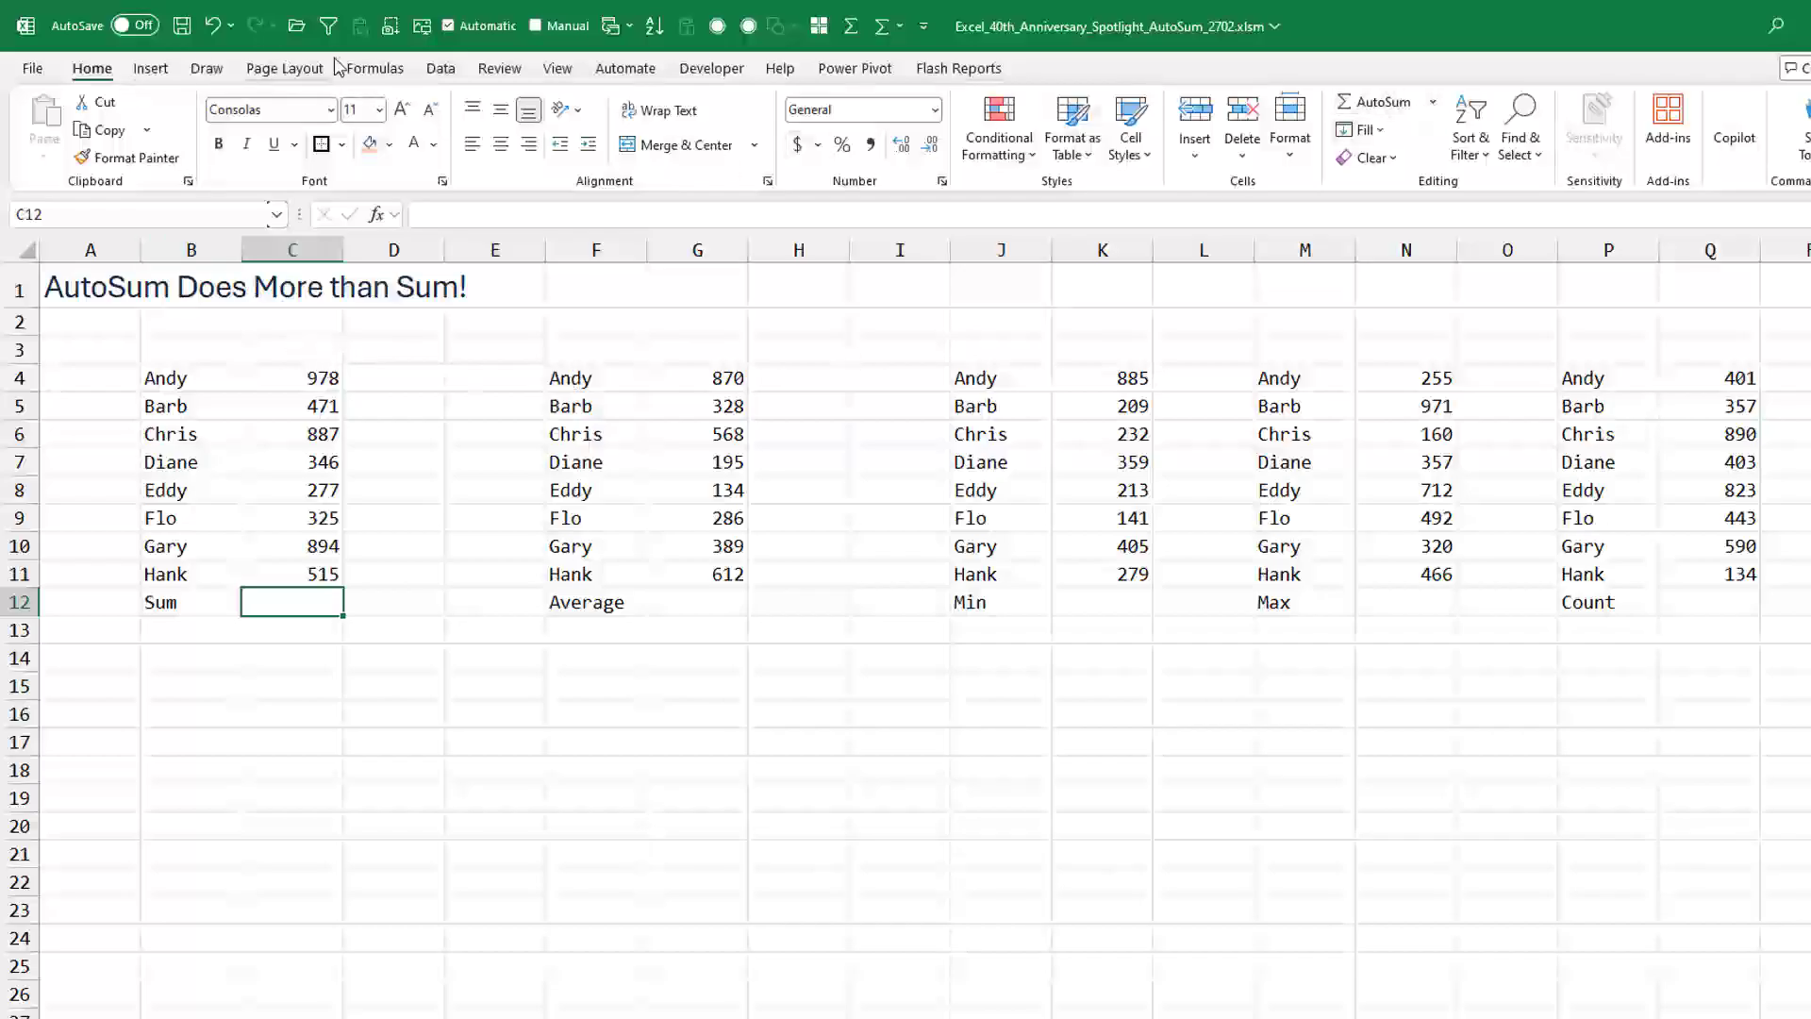
{"action": "left_click", "coordinate": [374, 70]}
{"action": "left_click", "coordinate": [121, 111]}
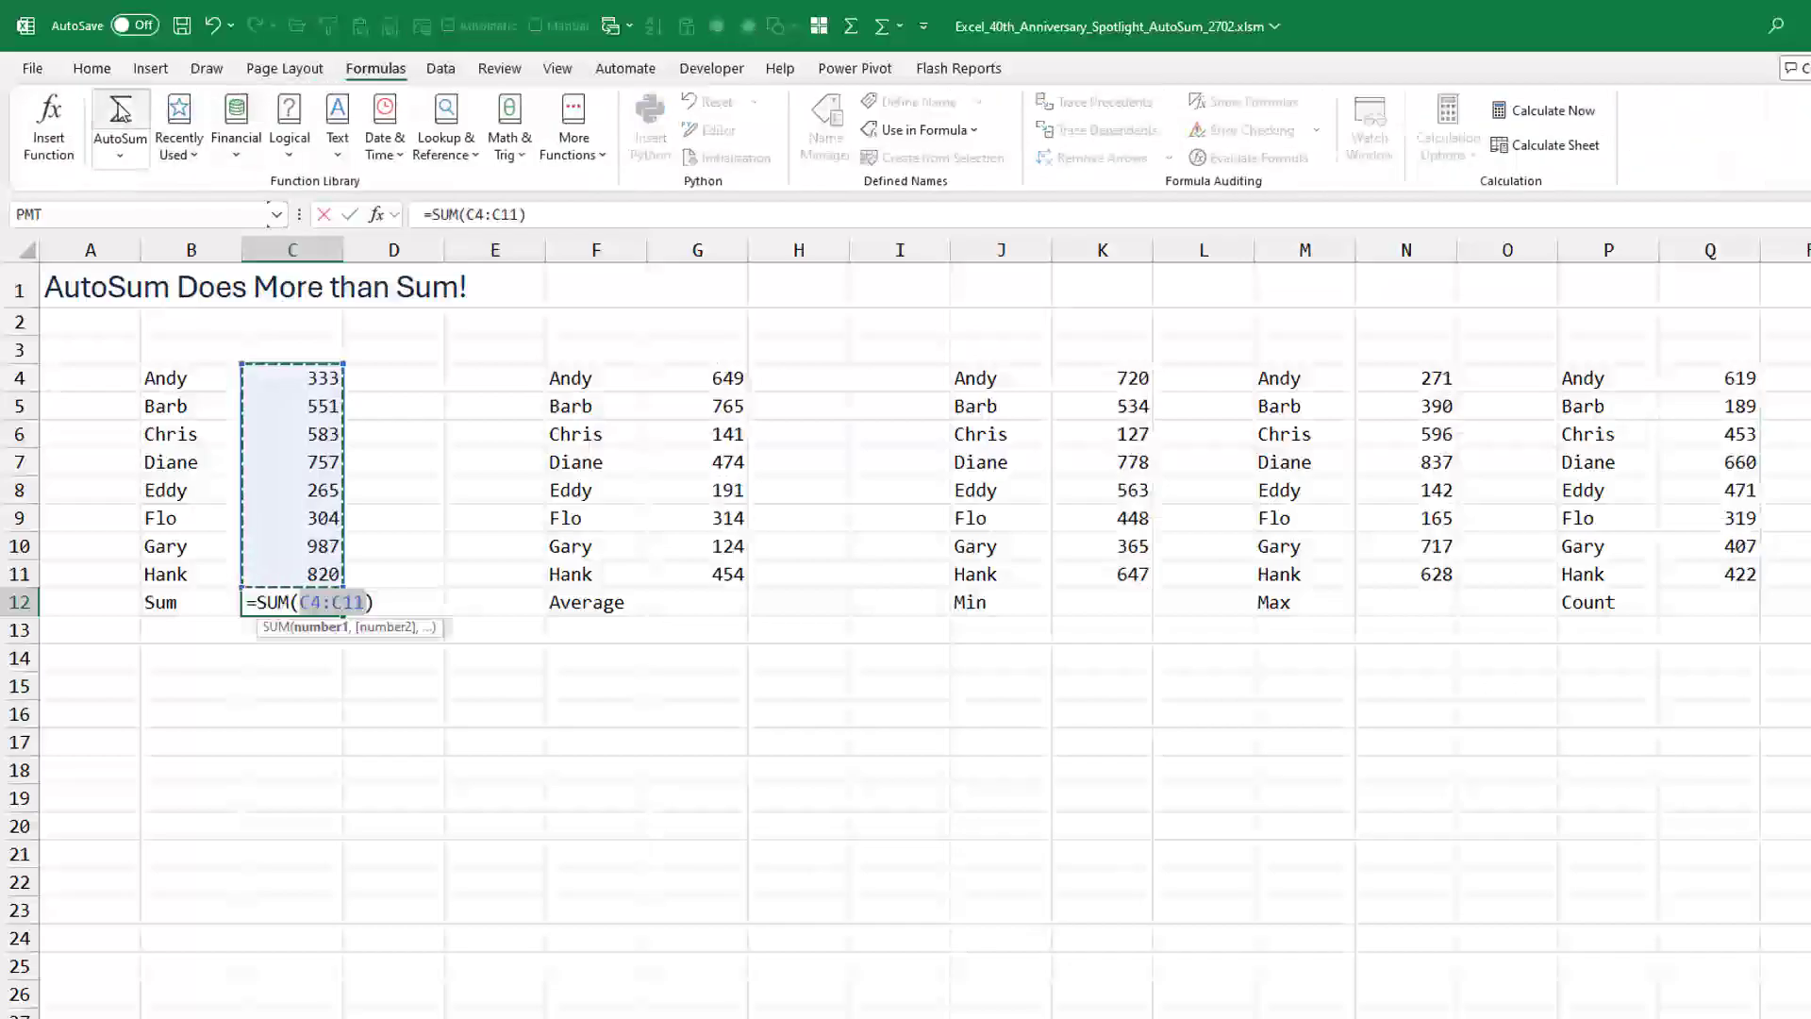
{"action": "key", "text": "Tab"}
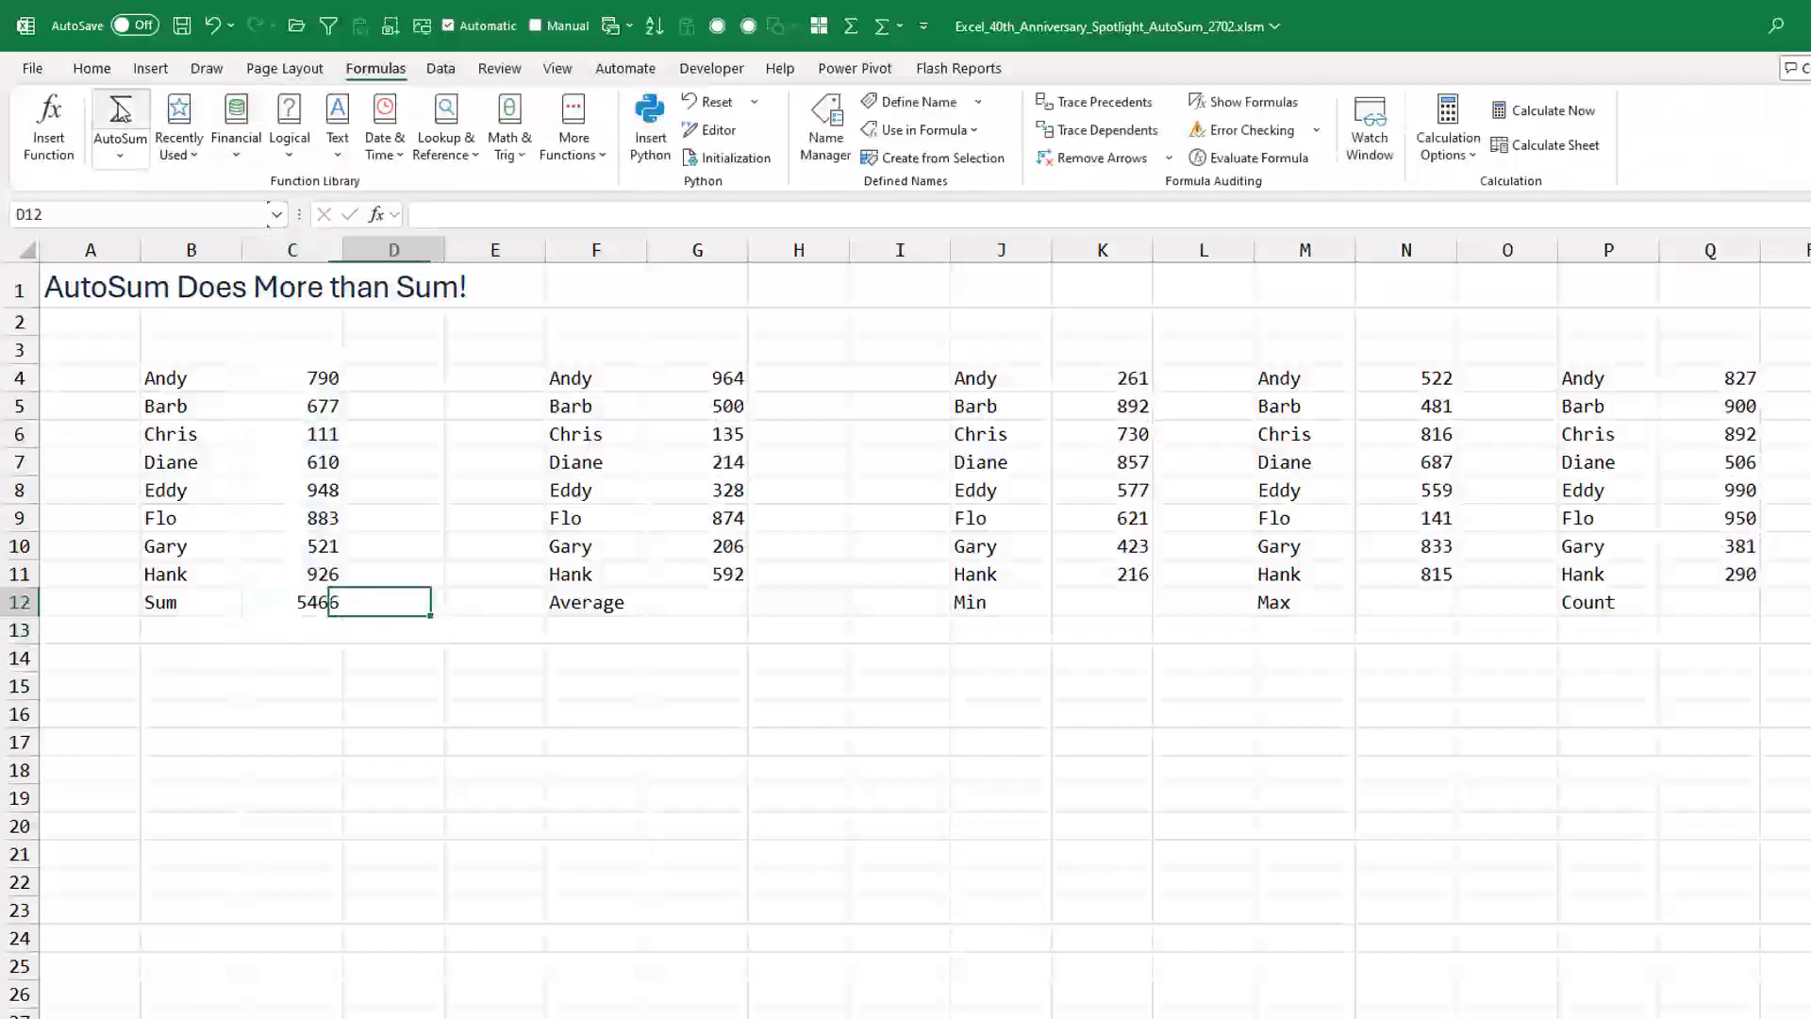
{"action": "key", "text": "Tab"}
{"action": "key", "text": "Tab"}
{"action": "key", "text": "Tab"}
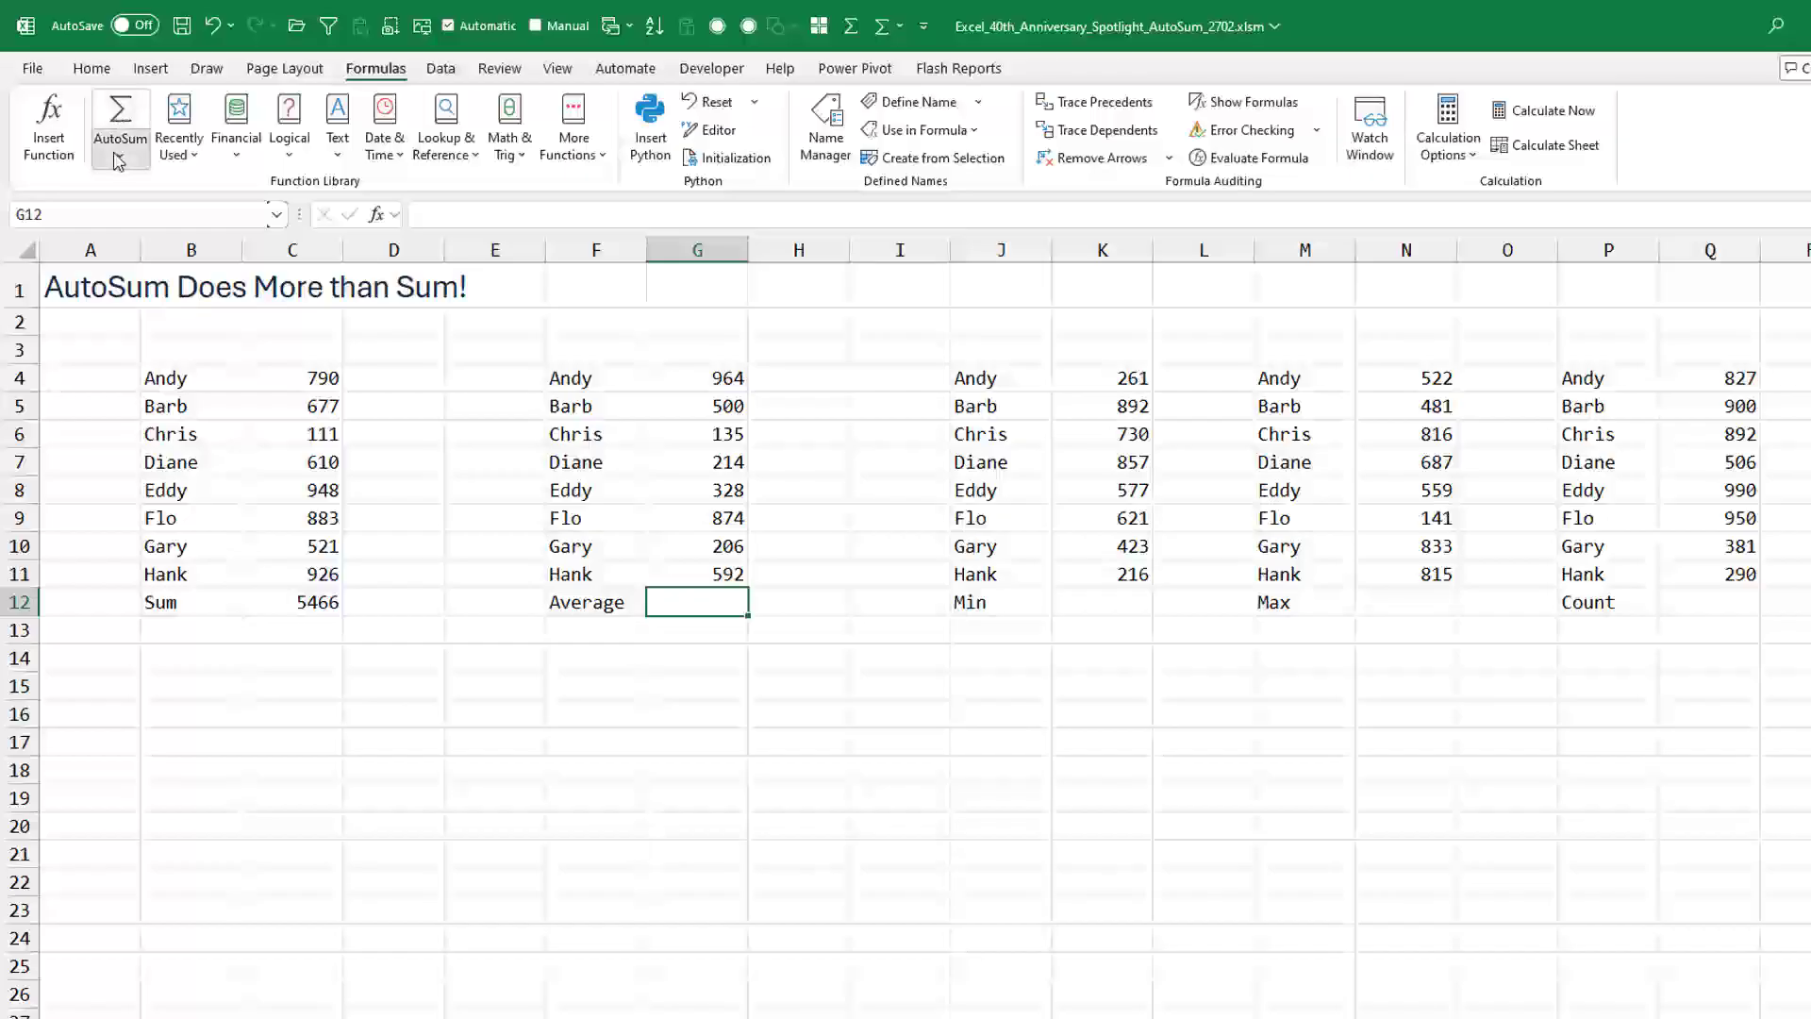
Add an Average of 446.625 in G12 and a Min of 134 in K12.
{"action": "left_click", "coordinate": [118, 144]}
{"action": "left_click", "coordinate": [156, 219]}
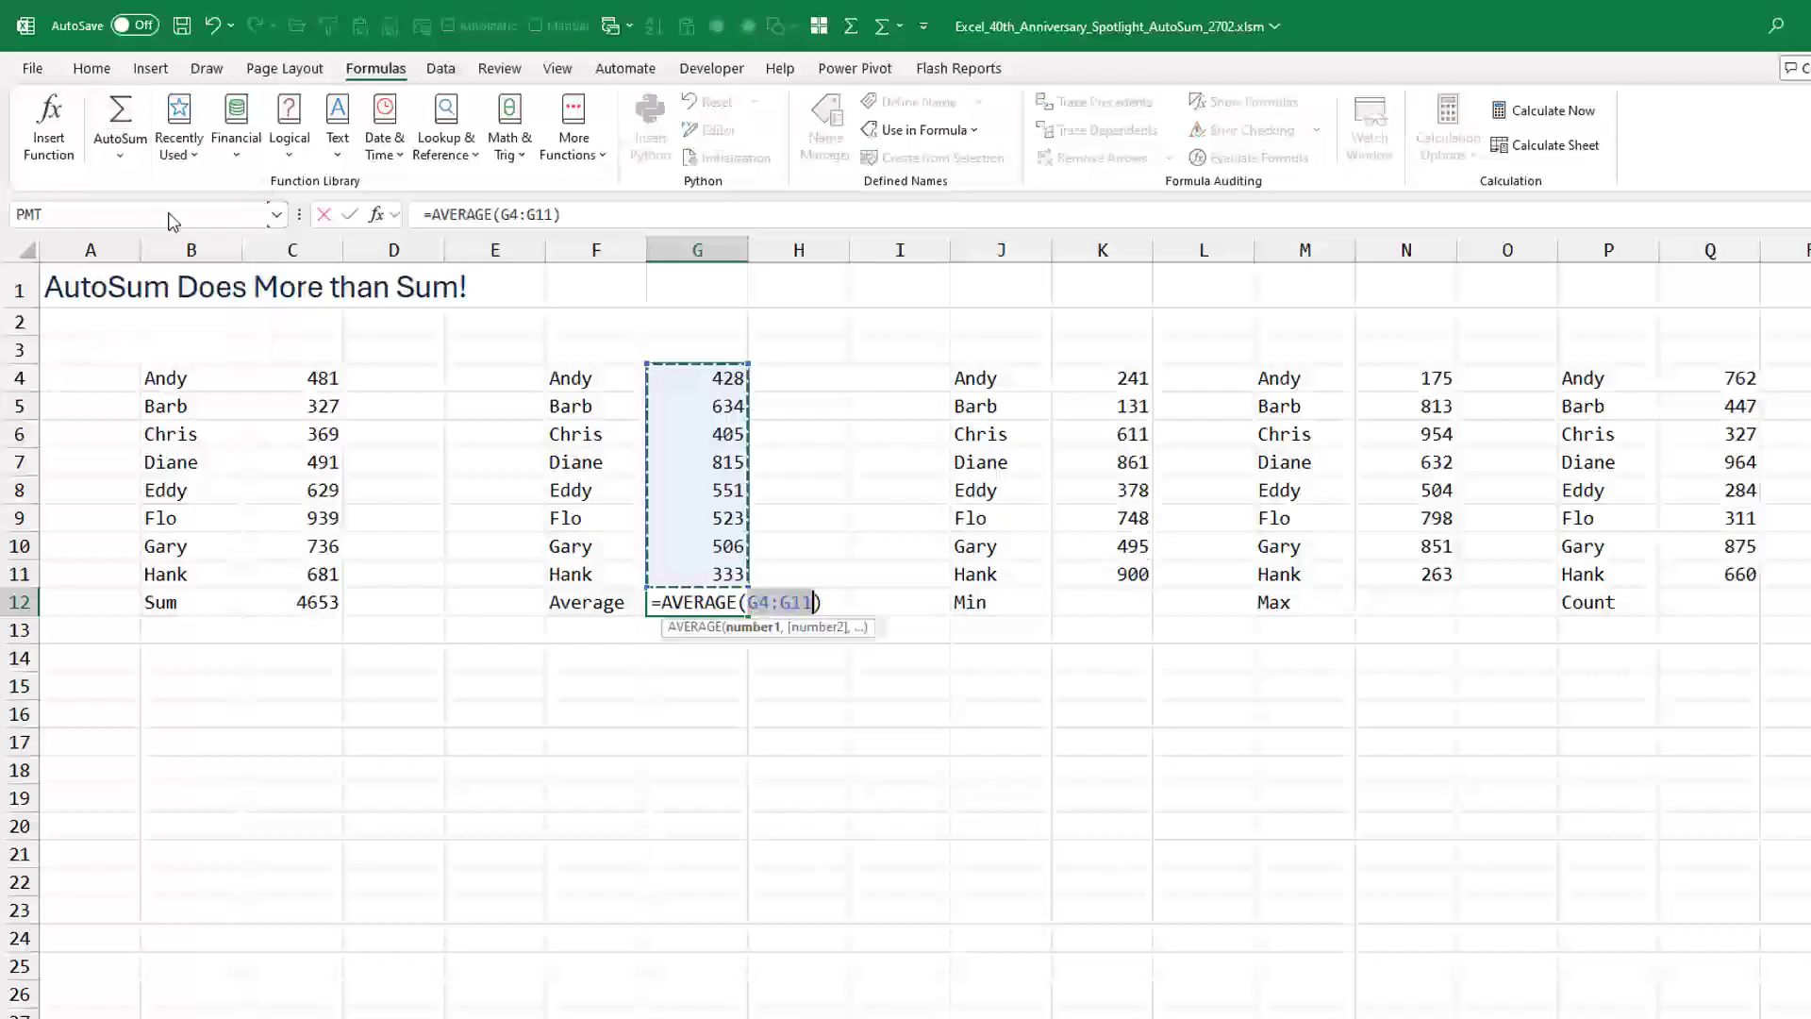
{"action": "key", "text": "Return"}
{"action": "key", "text": "Up"}
{"action": "key", "text": "Tab"}
{"action": "key", "text": "Tab"}
{"action": "key", "text": "Tab"}
{"action": "key", "text": "Tab"}
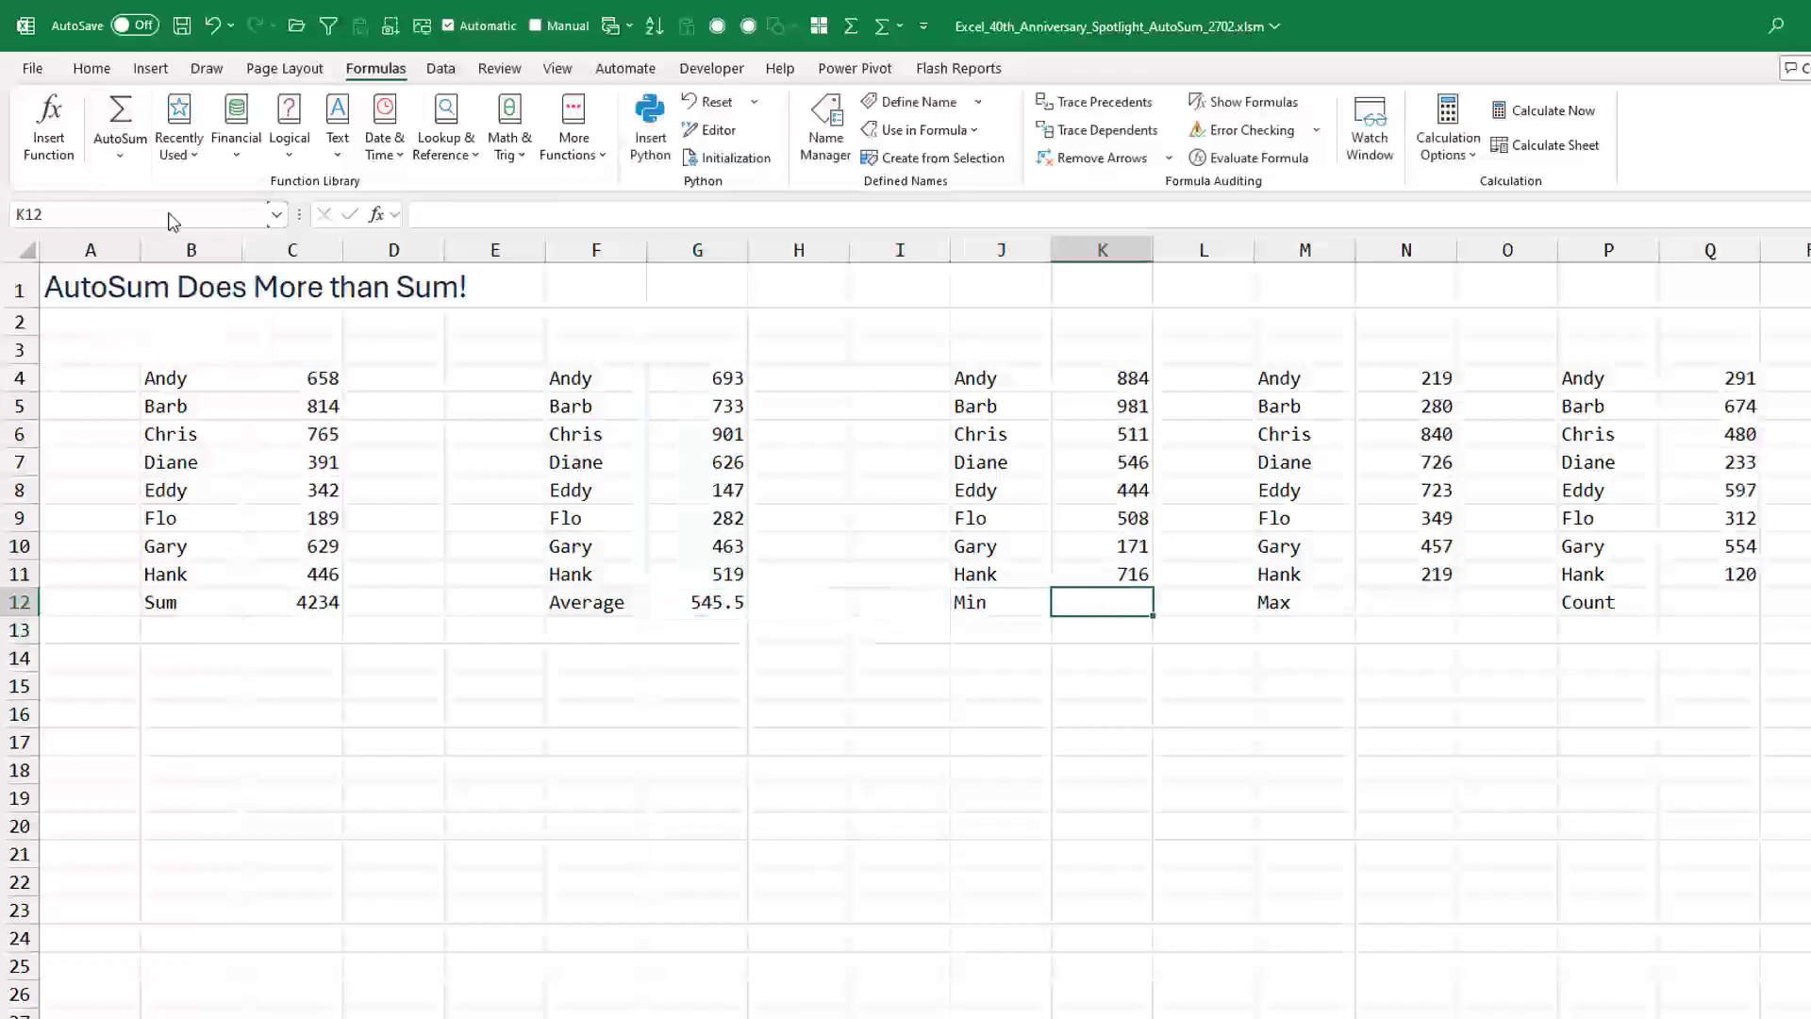
{"action": "left_click", "coordinate": [120, 158]}
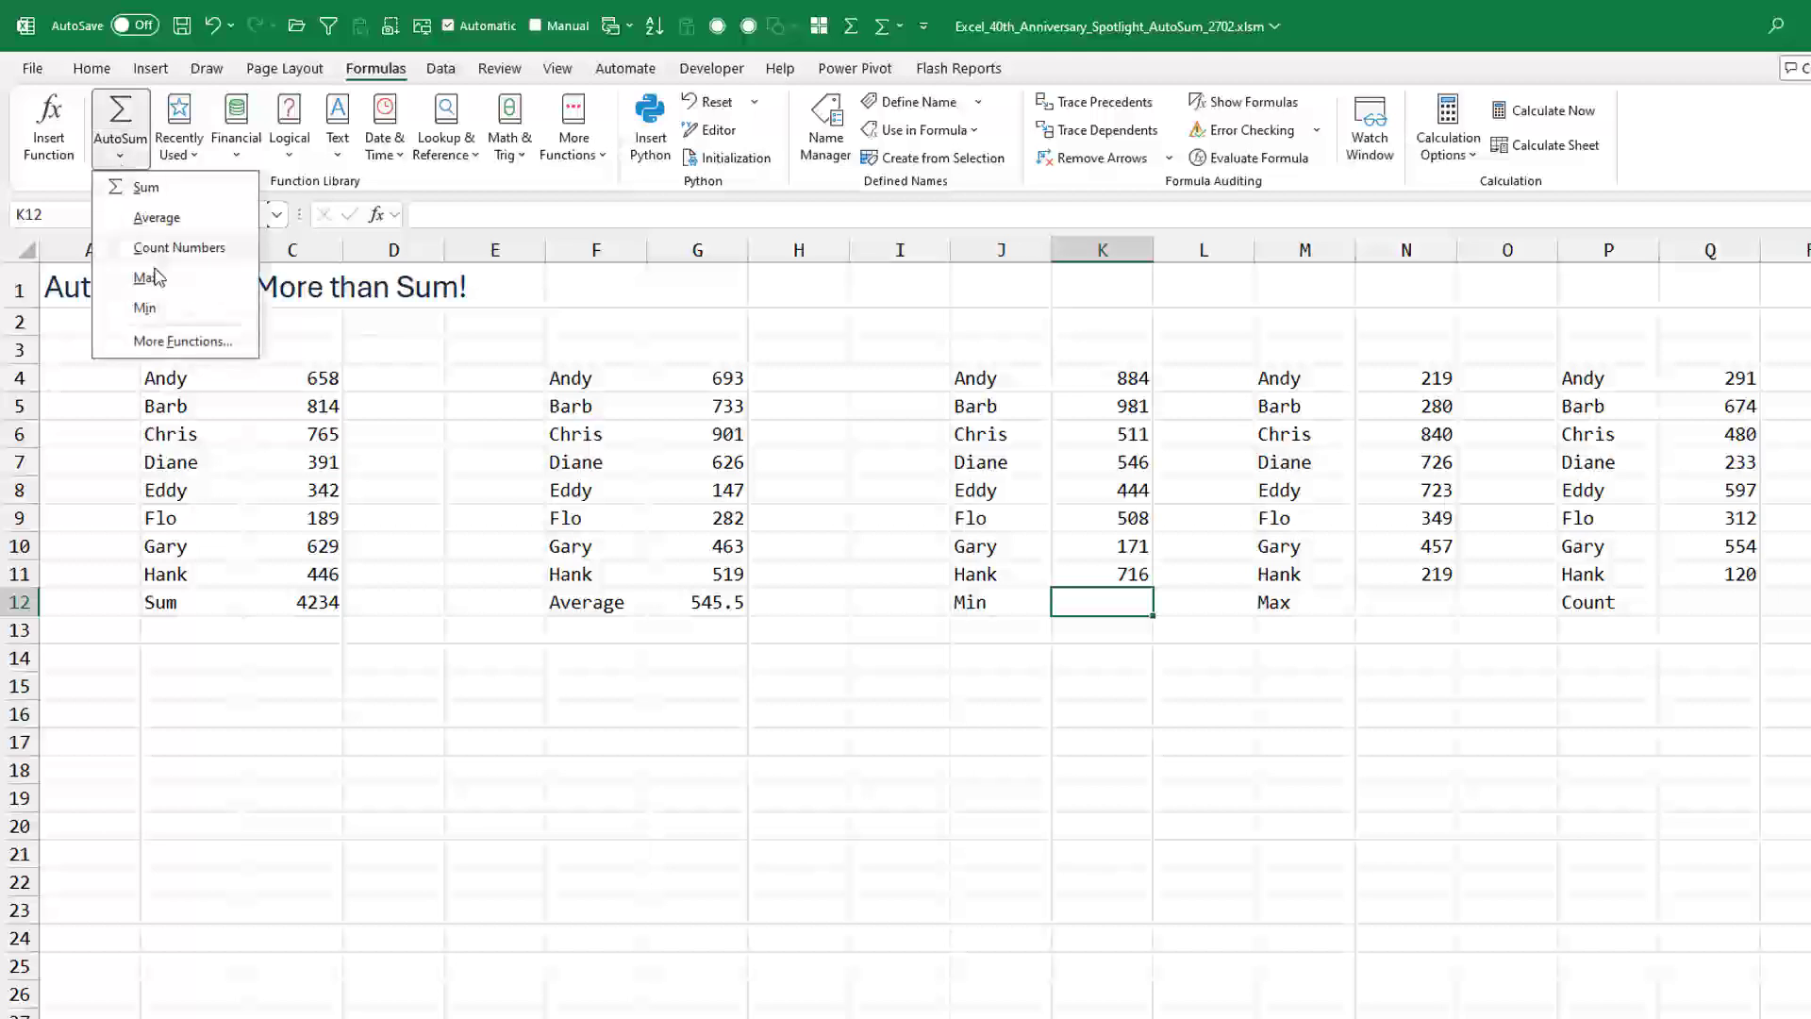
{"action": "left_click", "coordinate": [145, 307]}
{"action": "key", "text": "Tab"}
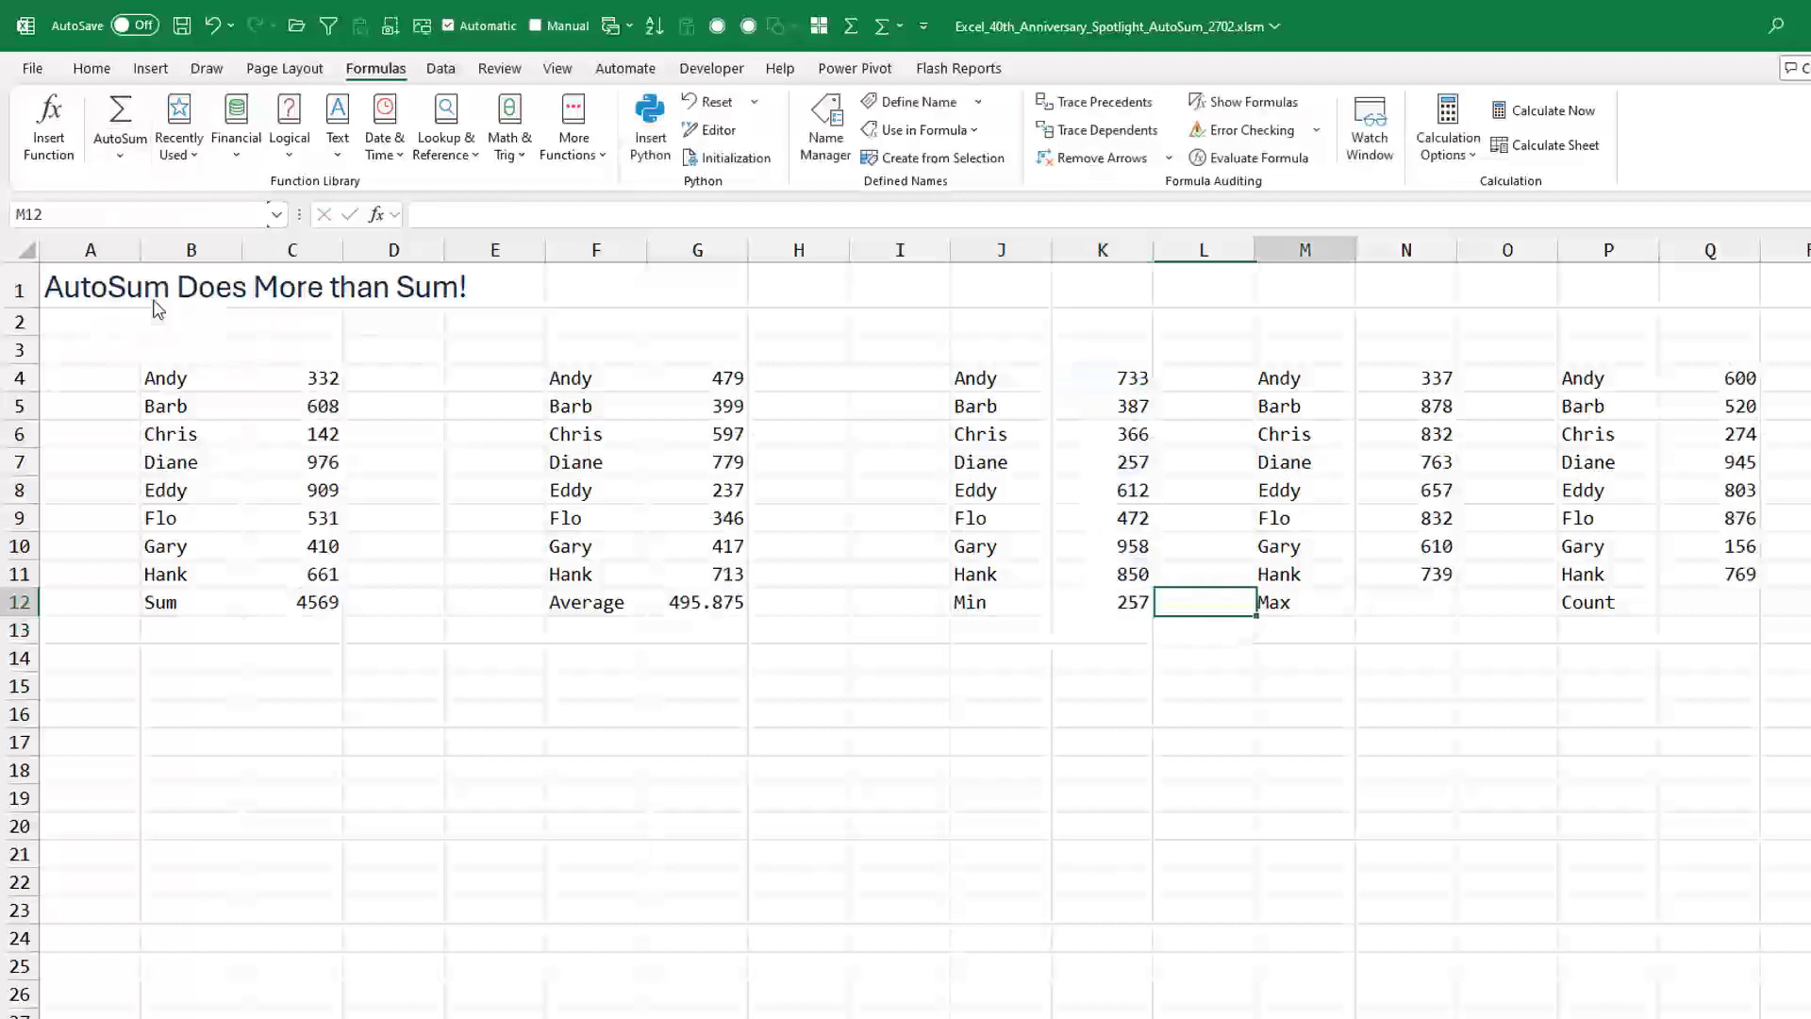
{"action": "key", "text": "Tab"}
{"action": "key", "text": "Tab"}
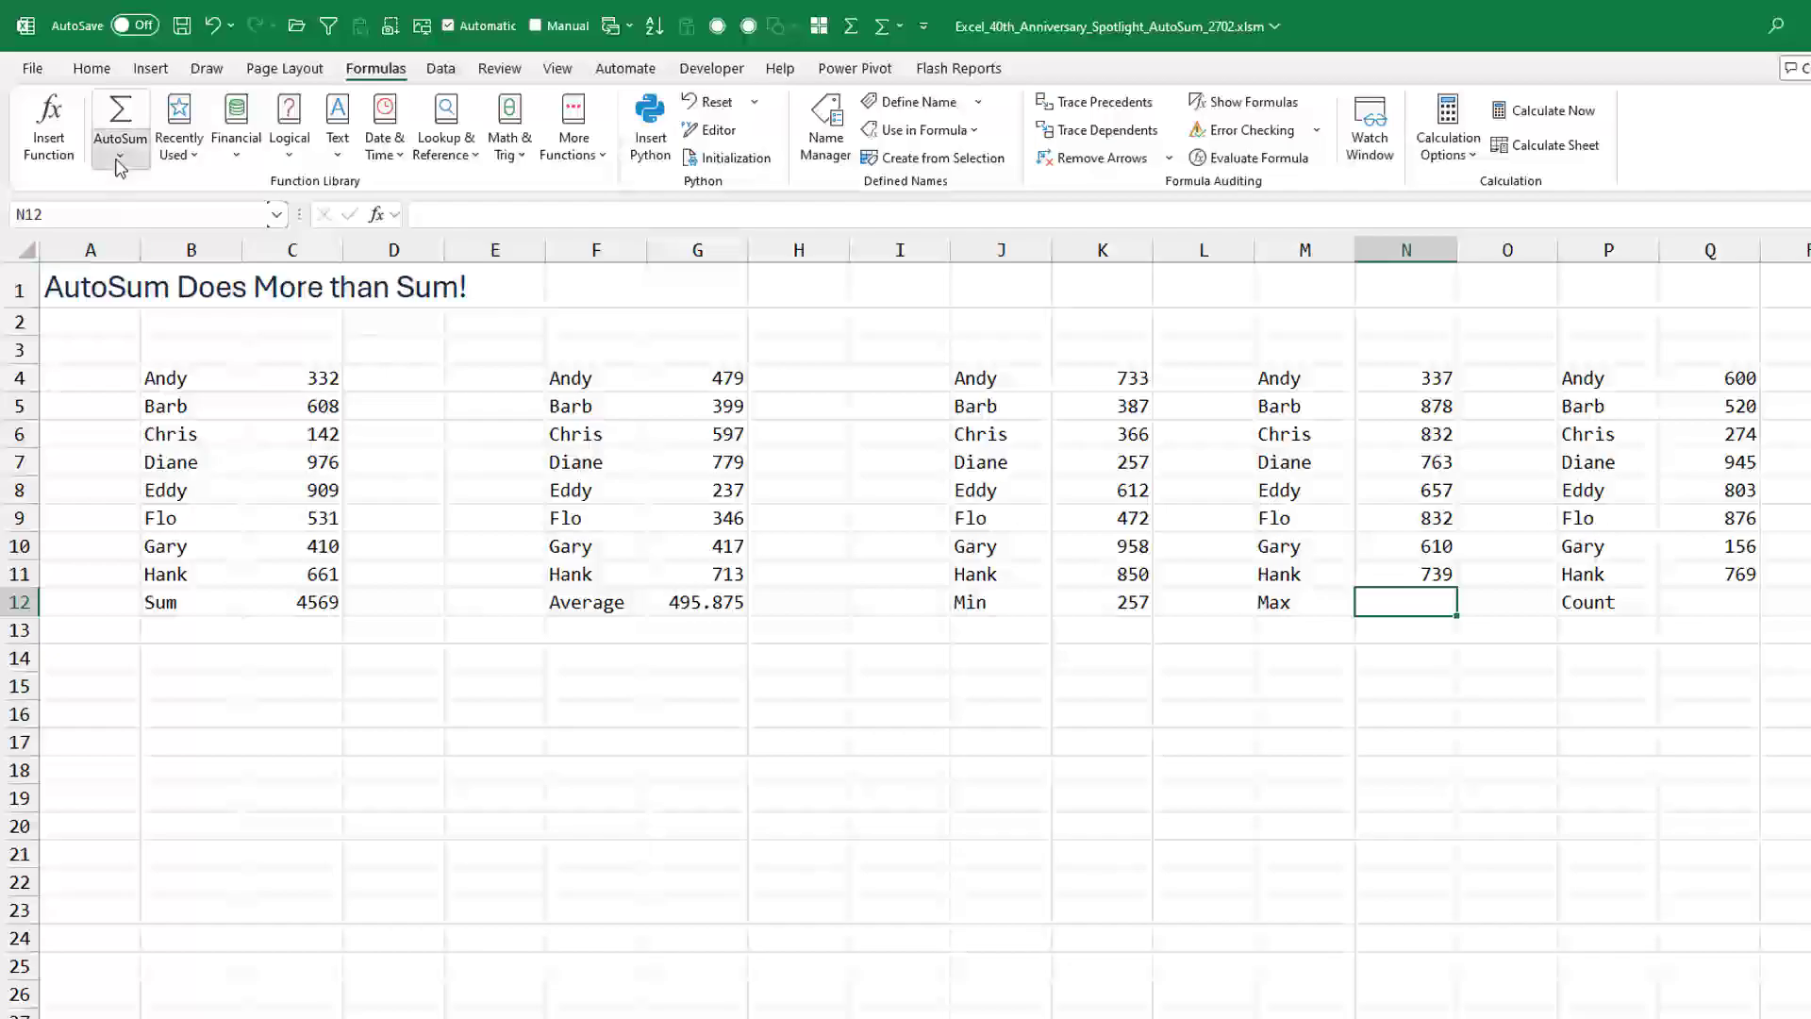
Add a Max of 853 in N12 and a Count Numbers of 8 in Q12.
{"action": "left_click", "coordinate": [120, 156]}
{"action": "left_click", "coordinate": [146, 278]}
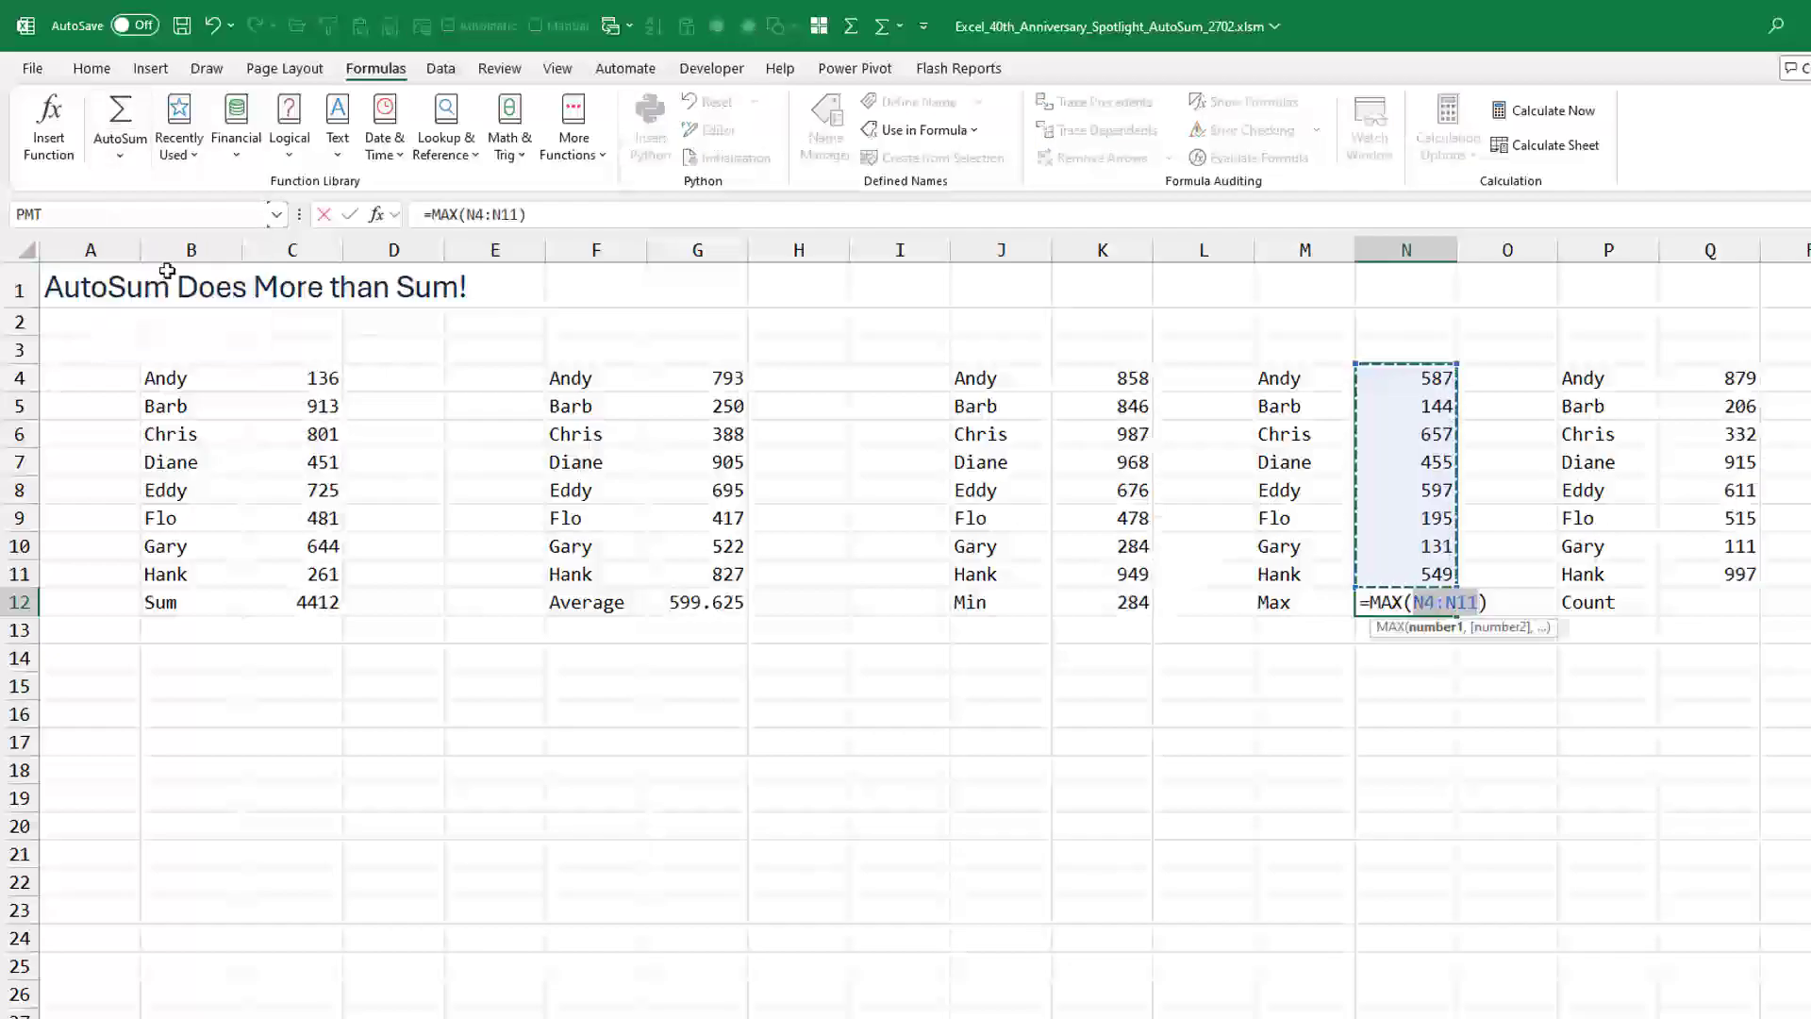
{"action": "key", "text": "Tab"}
{"action": "key", "text": "Tab"}
{"action": "key", "text": "Tab"}
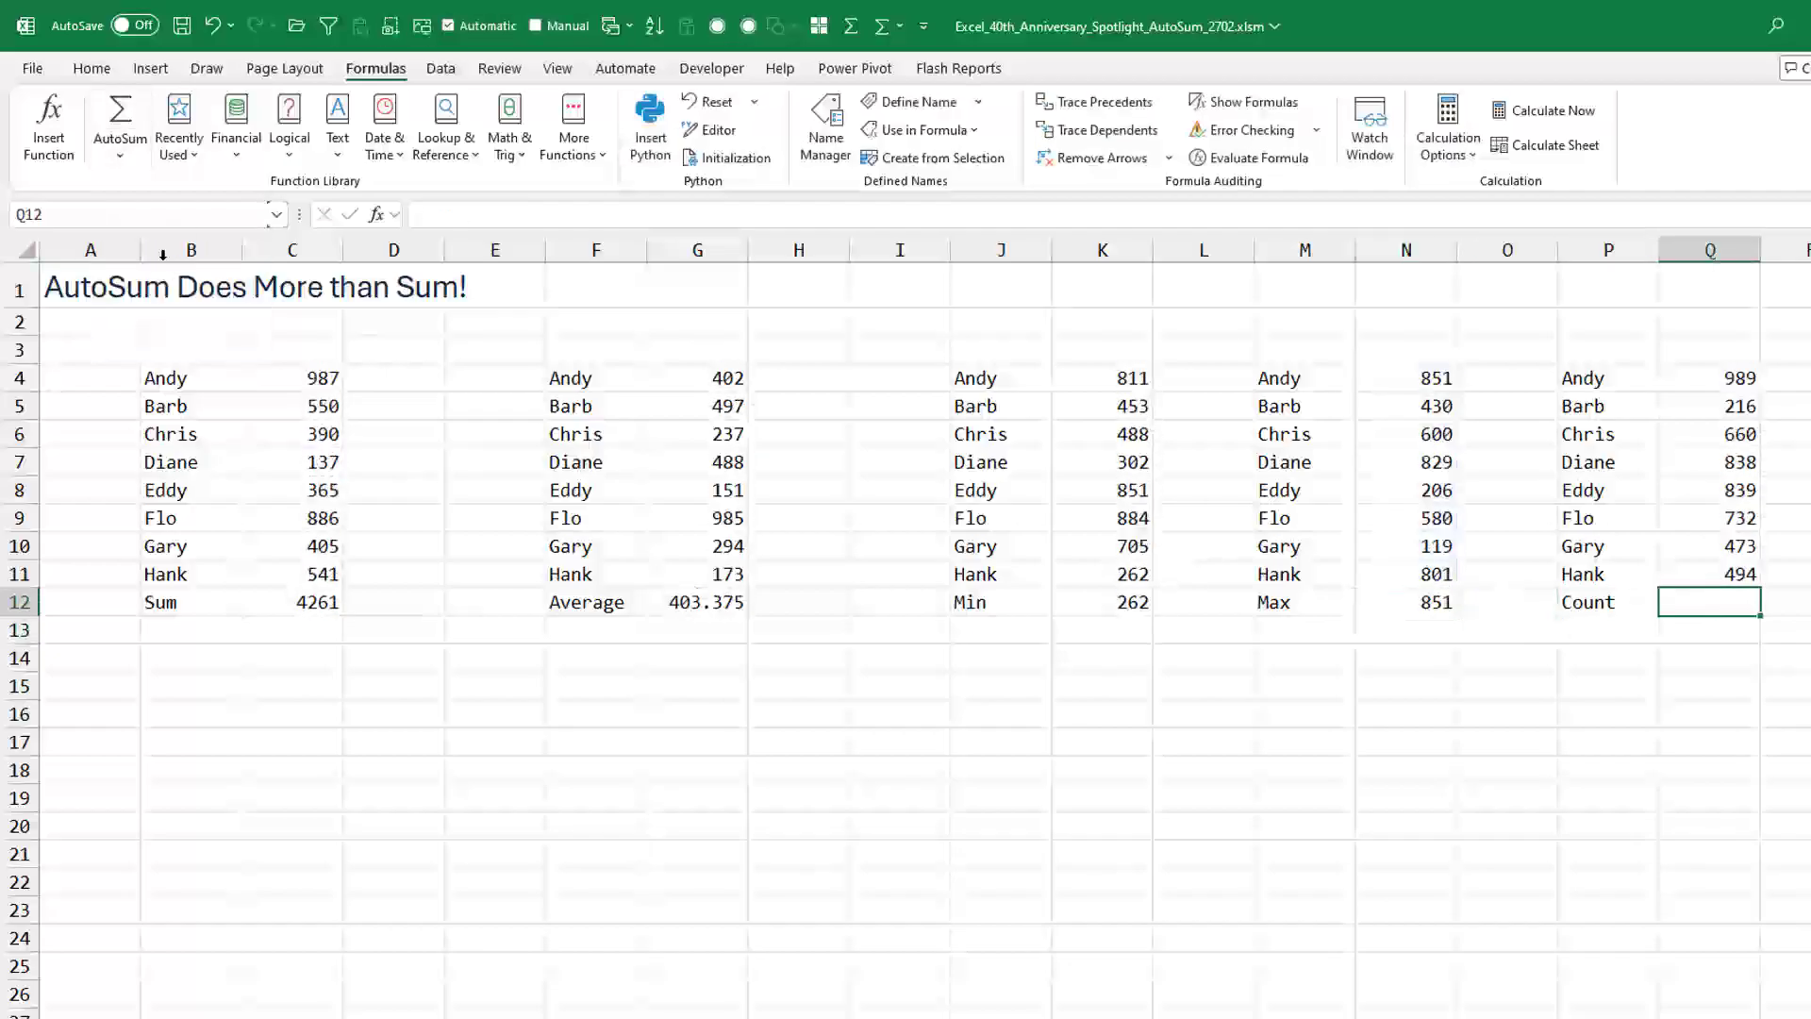
{"action": "left_click", "coordinate": [120, 156]}
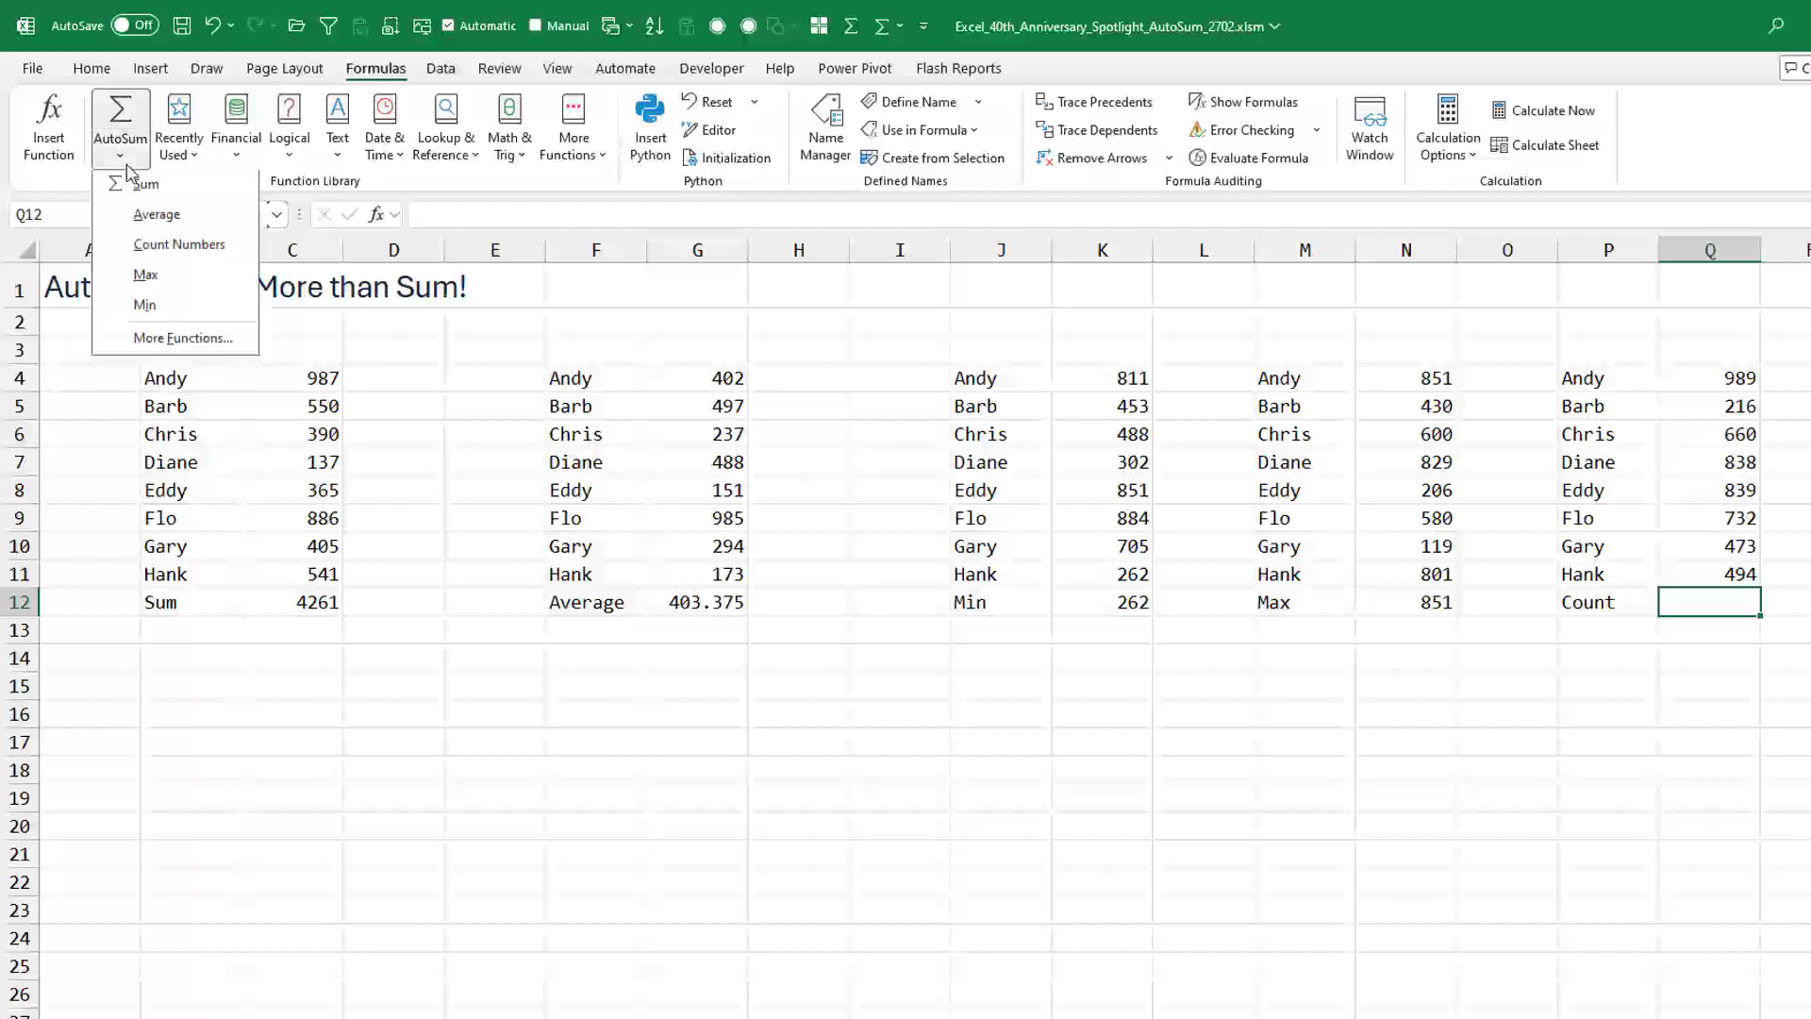
{"action": "left_click", "coordinate": [160, 250]}
{"action": "key", "text": "Return"}
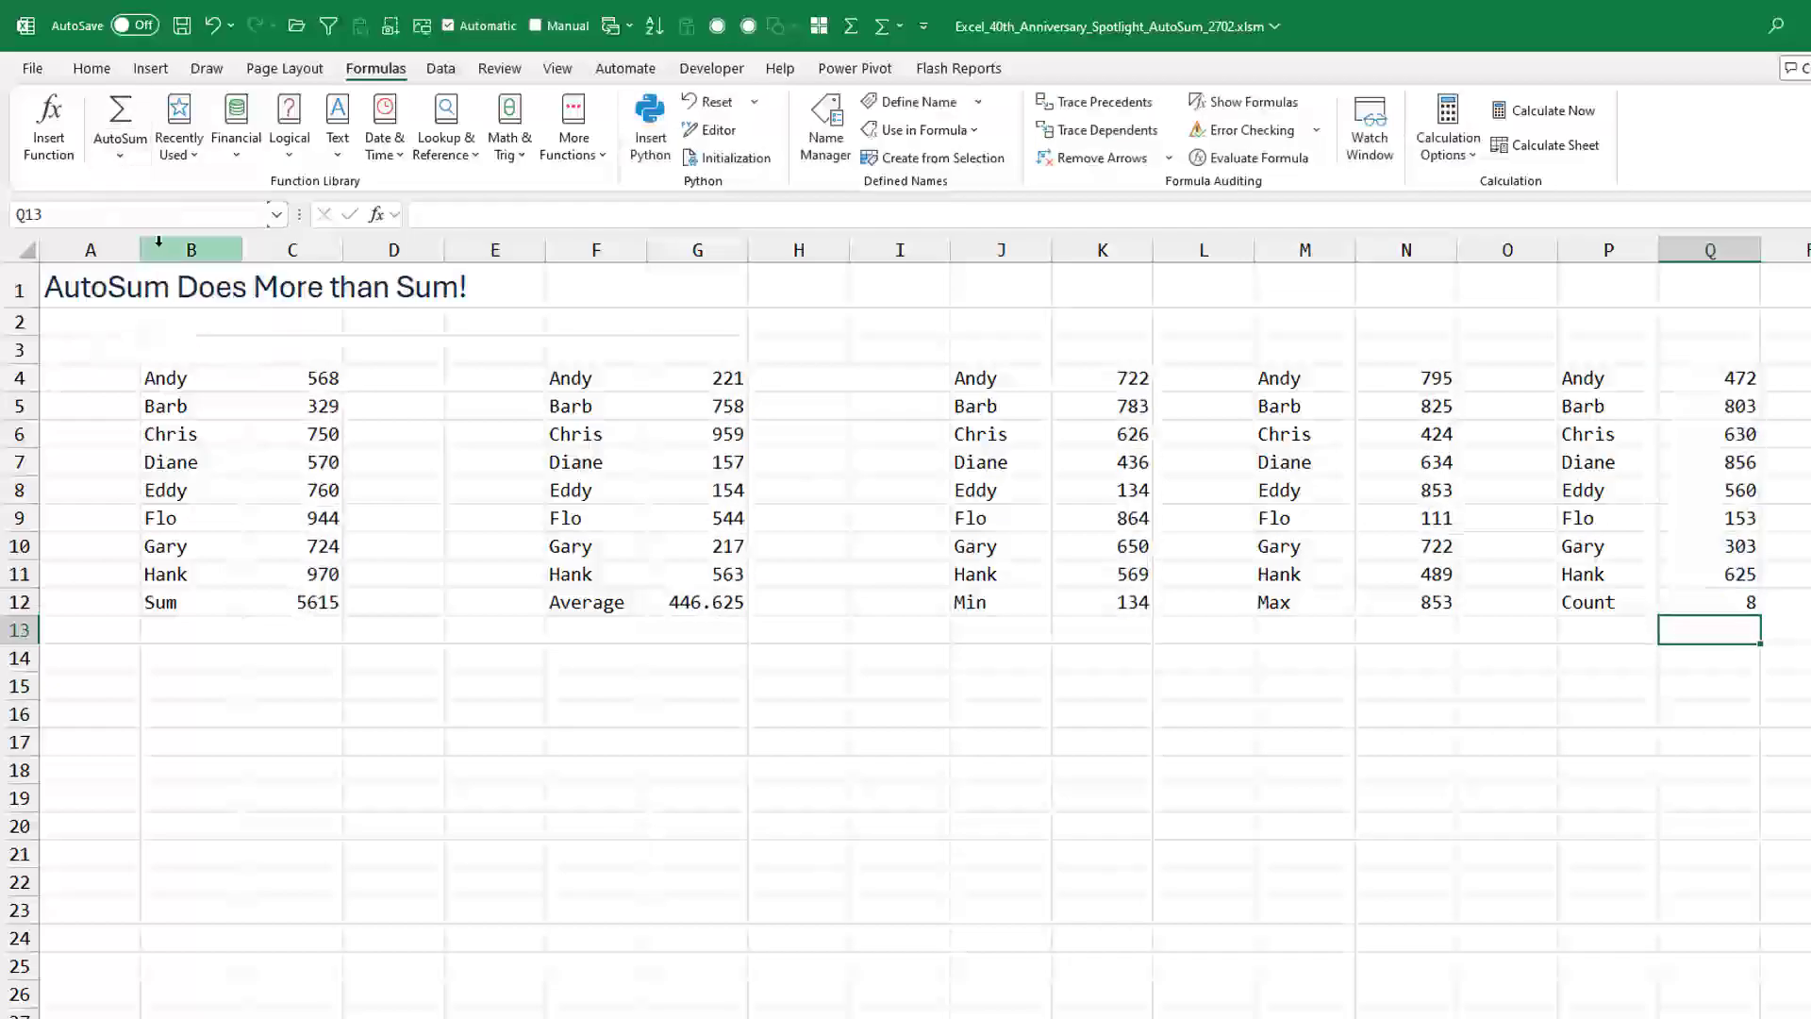
{"action": "key", "text": "Up"}
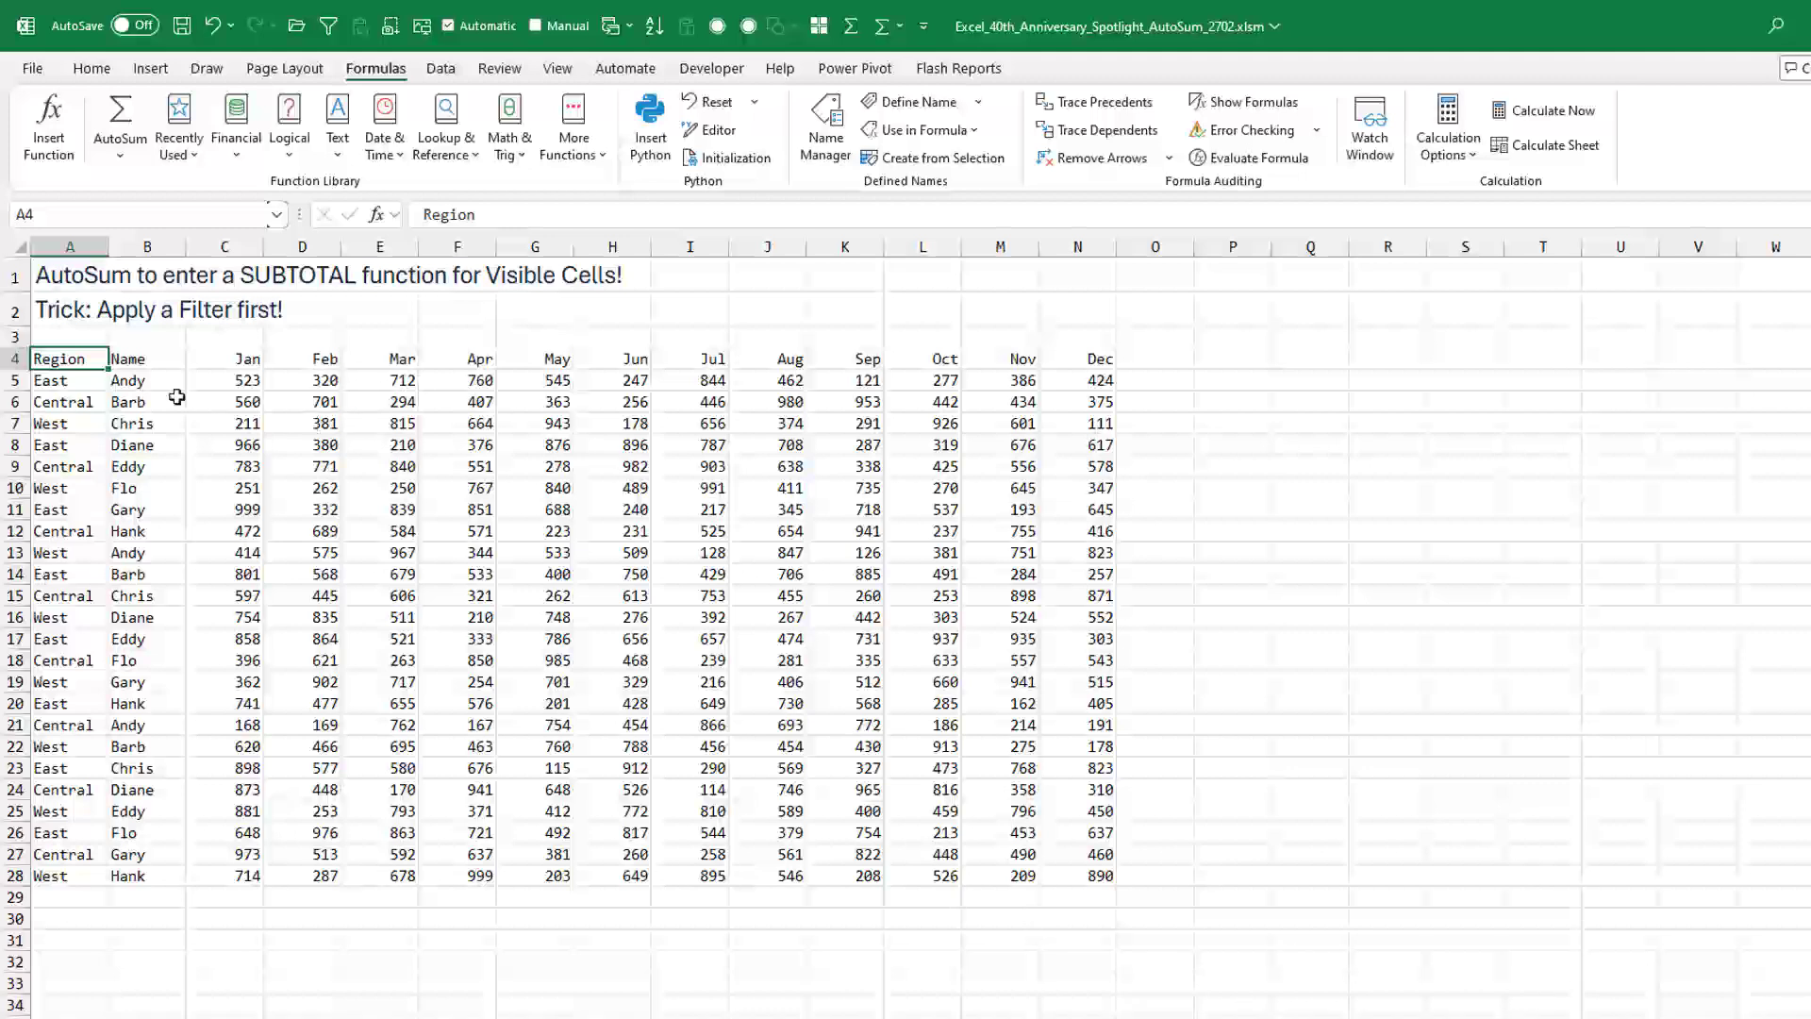
Filter the table to Central rows and label row 29 'Total Visible'.
{"action": "left_click", "coordinate": [72, 401]}
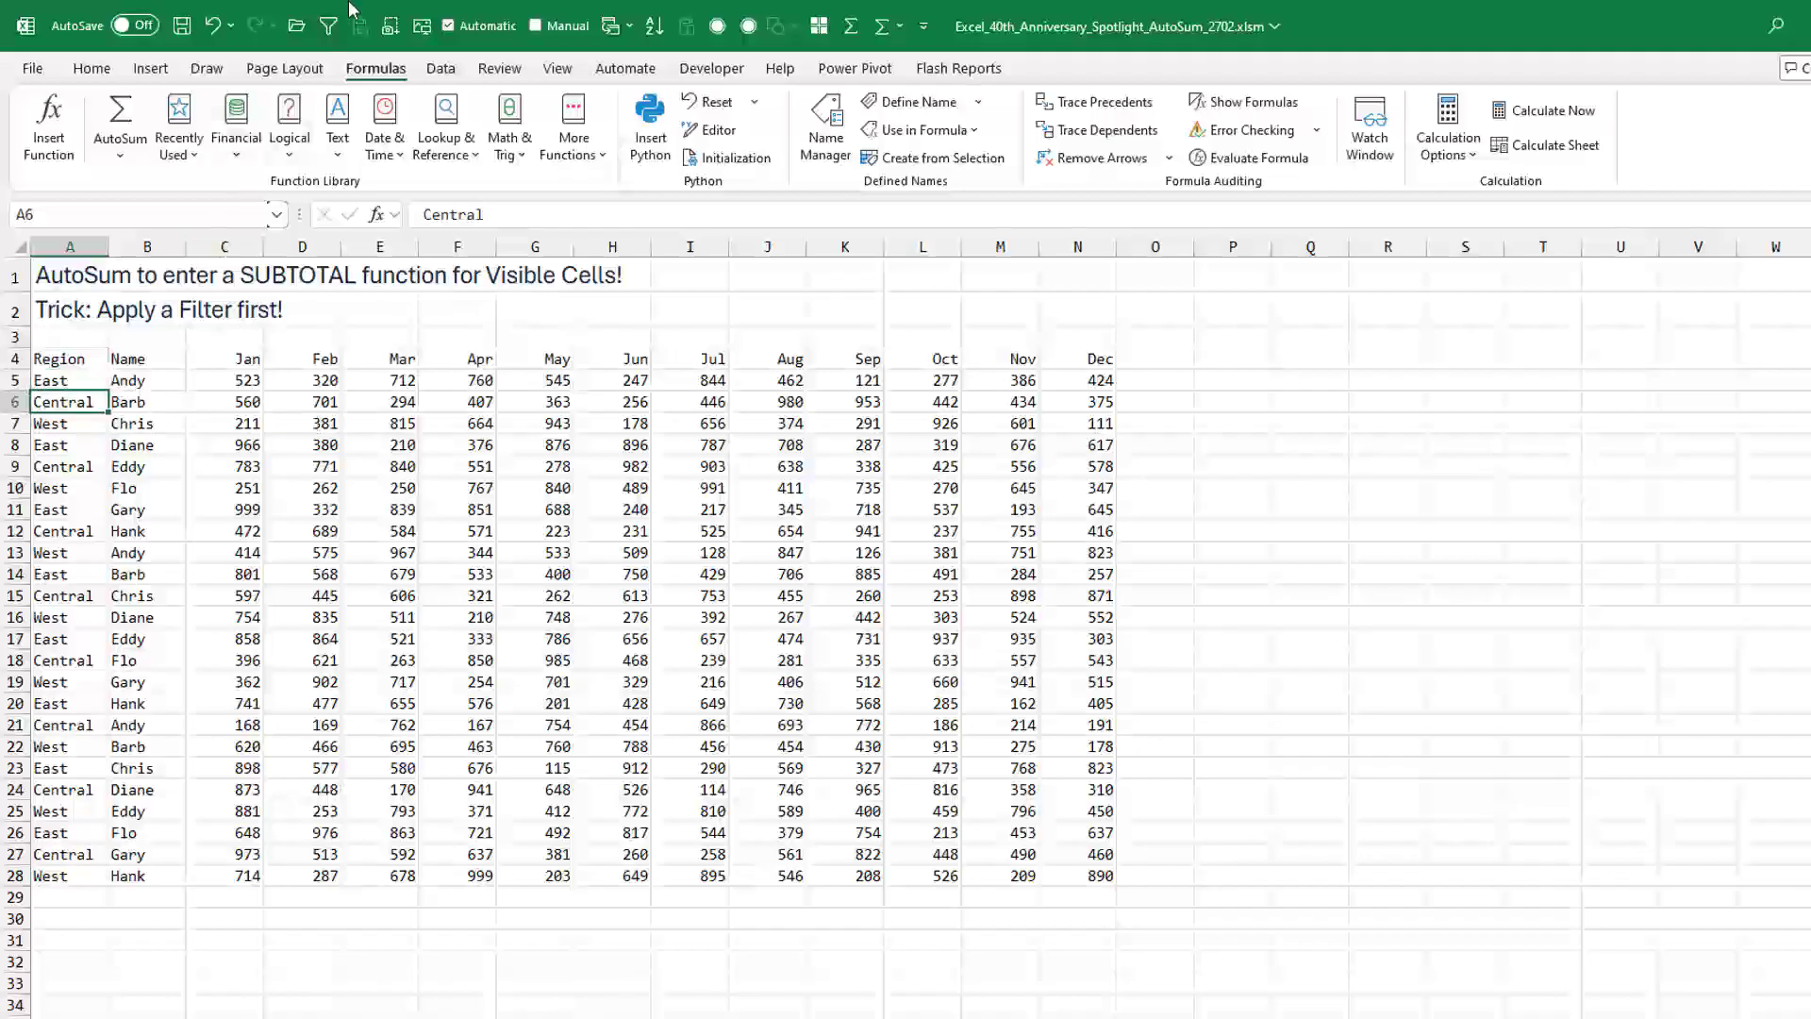
{"action": "left_click", "coordinate": [330, 28]}
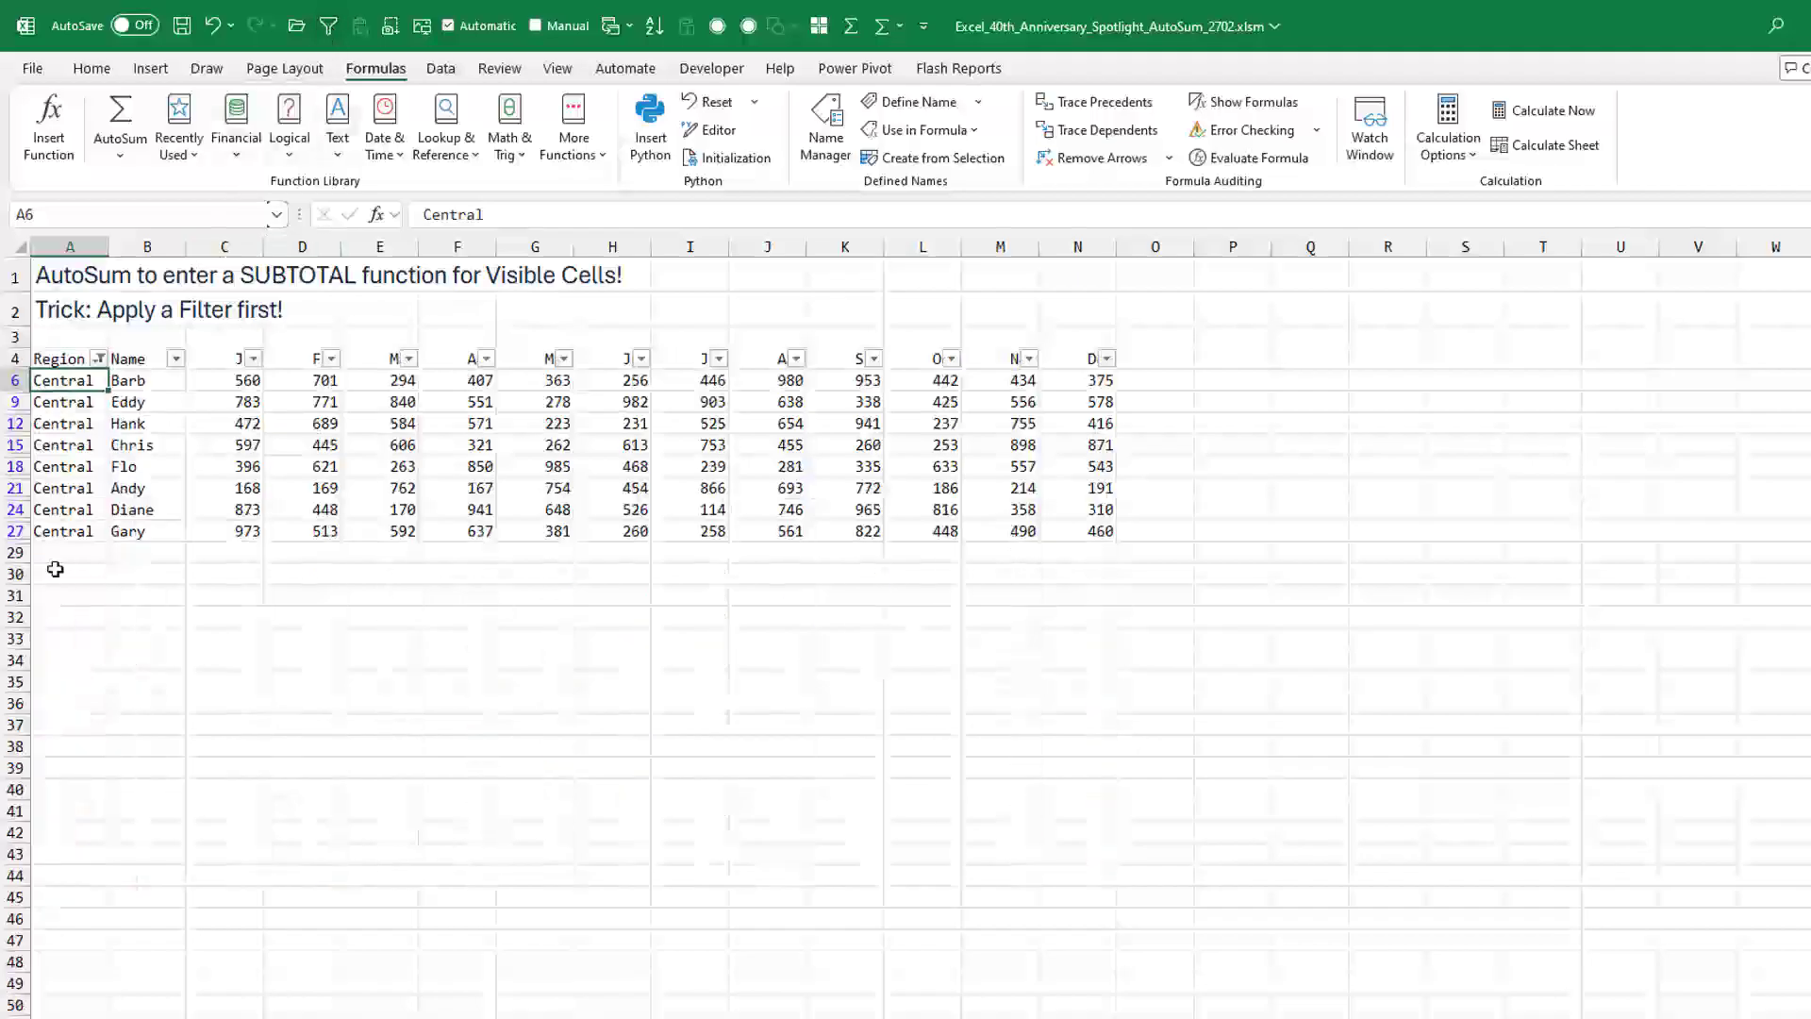
{"action": "key", "text": "Down"}
{"action": "key", "text": "Down"}
{"action": "key", "text": "Down"}
{"action": "key", "text": "Down"}
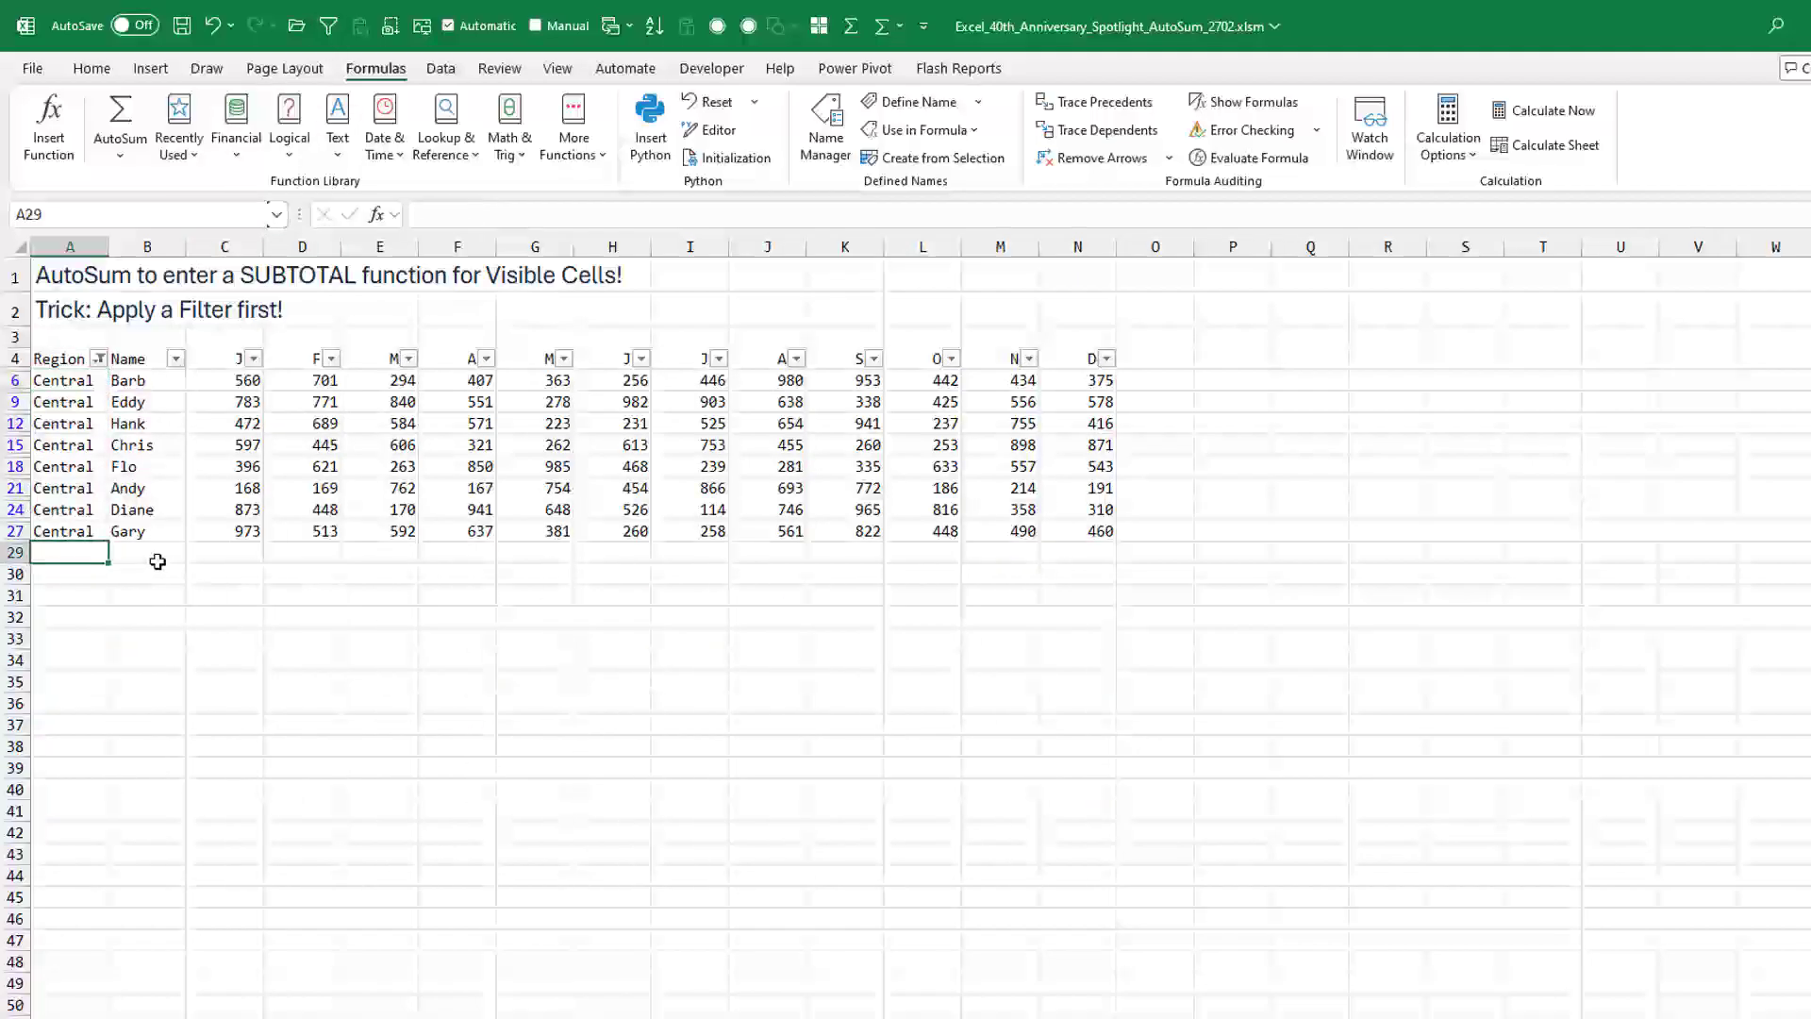
{"action": "left_click", "coordinate": [157, 561]}
{"action": "type", "text": "otal V"}
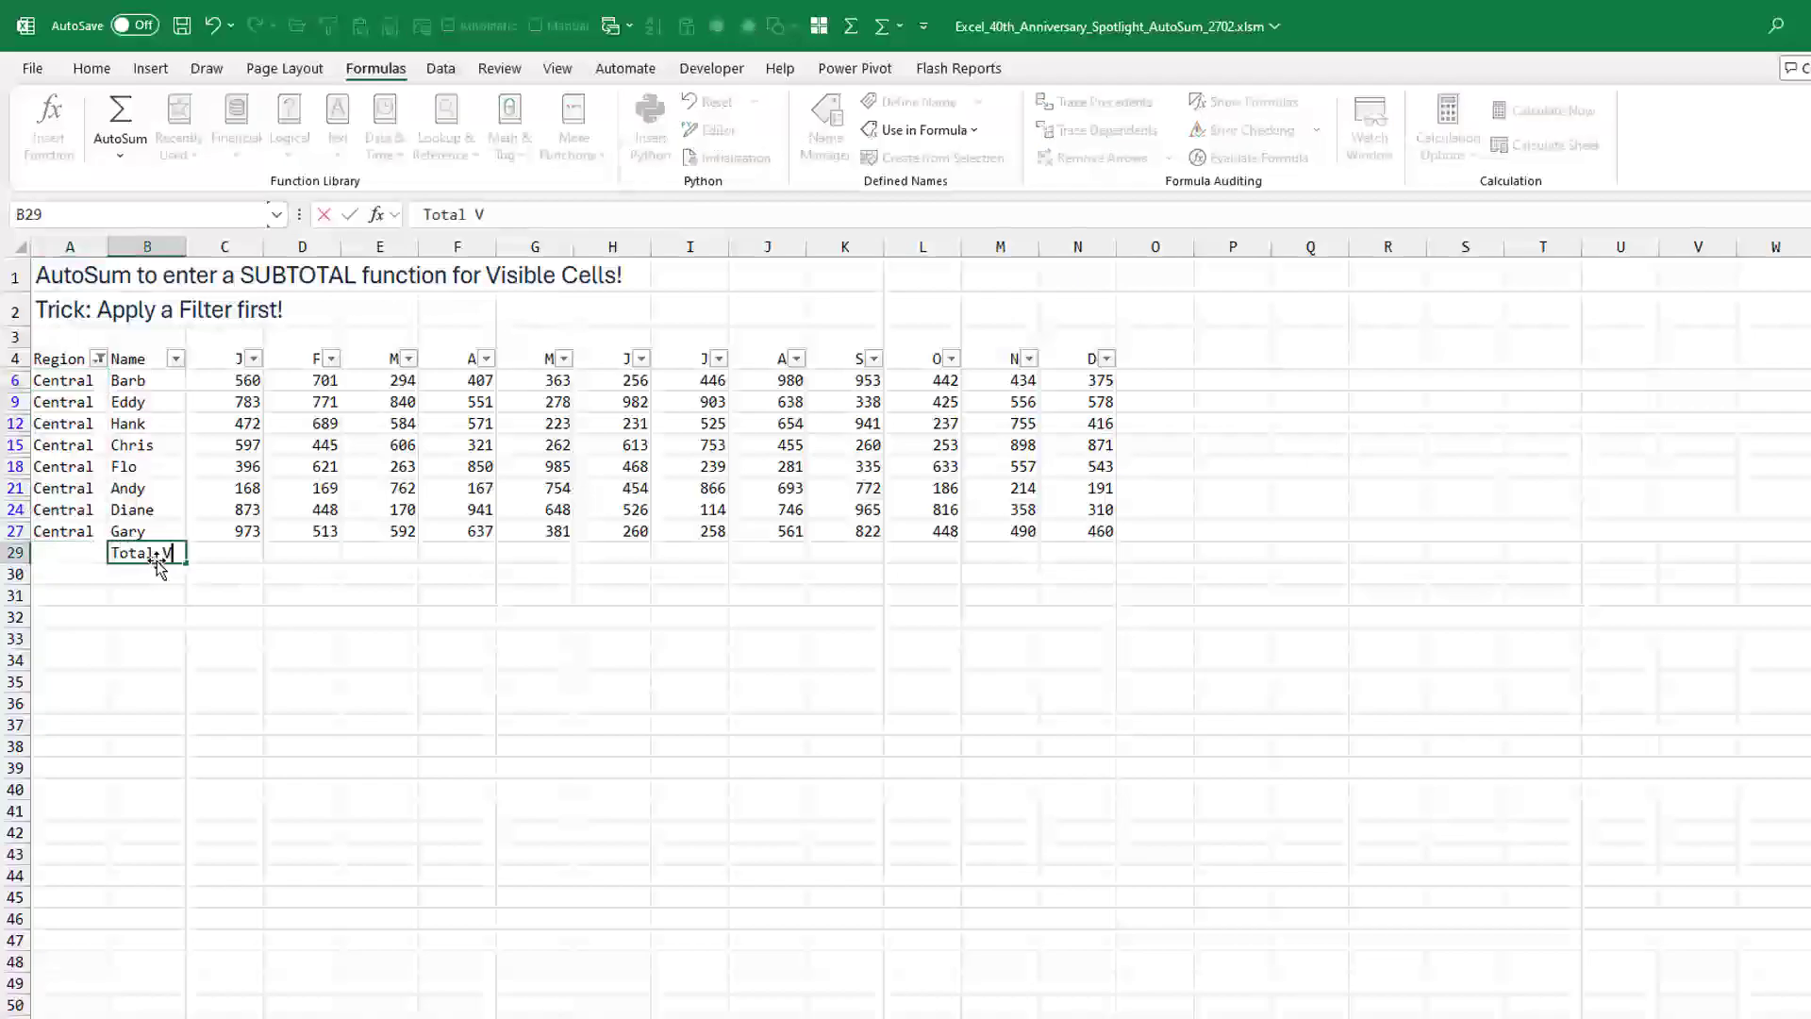
{"action": "type", "text": "isible"}
{"action": "key", "text": "Tab"}
AutoSum visible-only SUBTOTAL totals across row 29 (4822 for January) and inspect the formula.
{"action": "key", "text": "shift+Right"}
{"action": "key", "text": "shift+Right"}
{"action": "key", "text": "shift+Right"}
{"action": "key", "text": "shift+Right"}
{"action": "key", "text": "shift+Right"}
{"action": "key", "text": "shift+Right"}
{"action": "key", "text": "shift+Right"}
{"action": "key", "text": "shift+Right"}
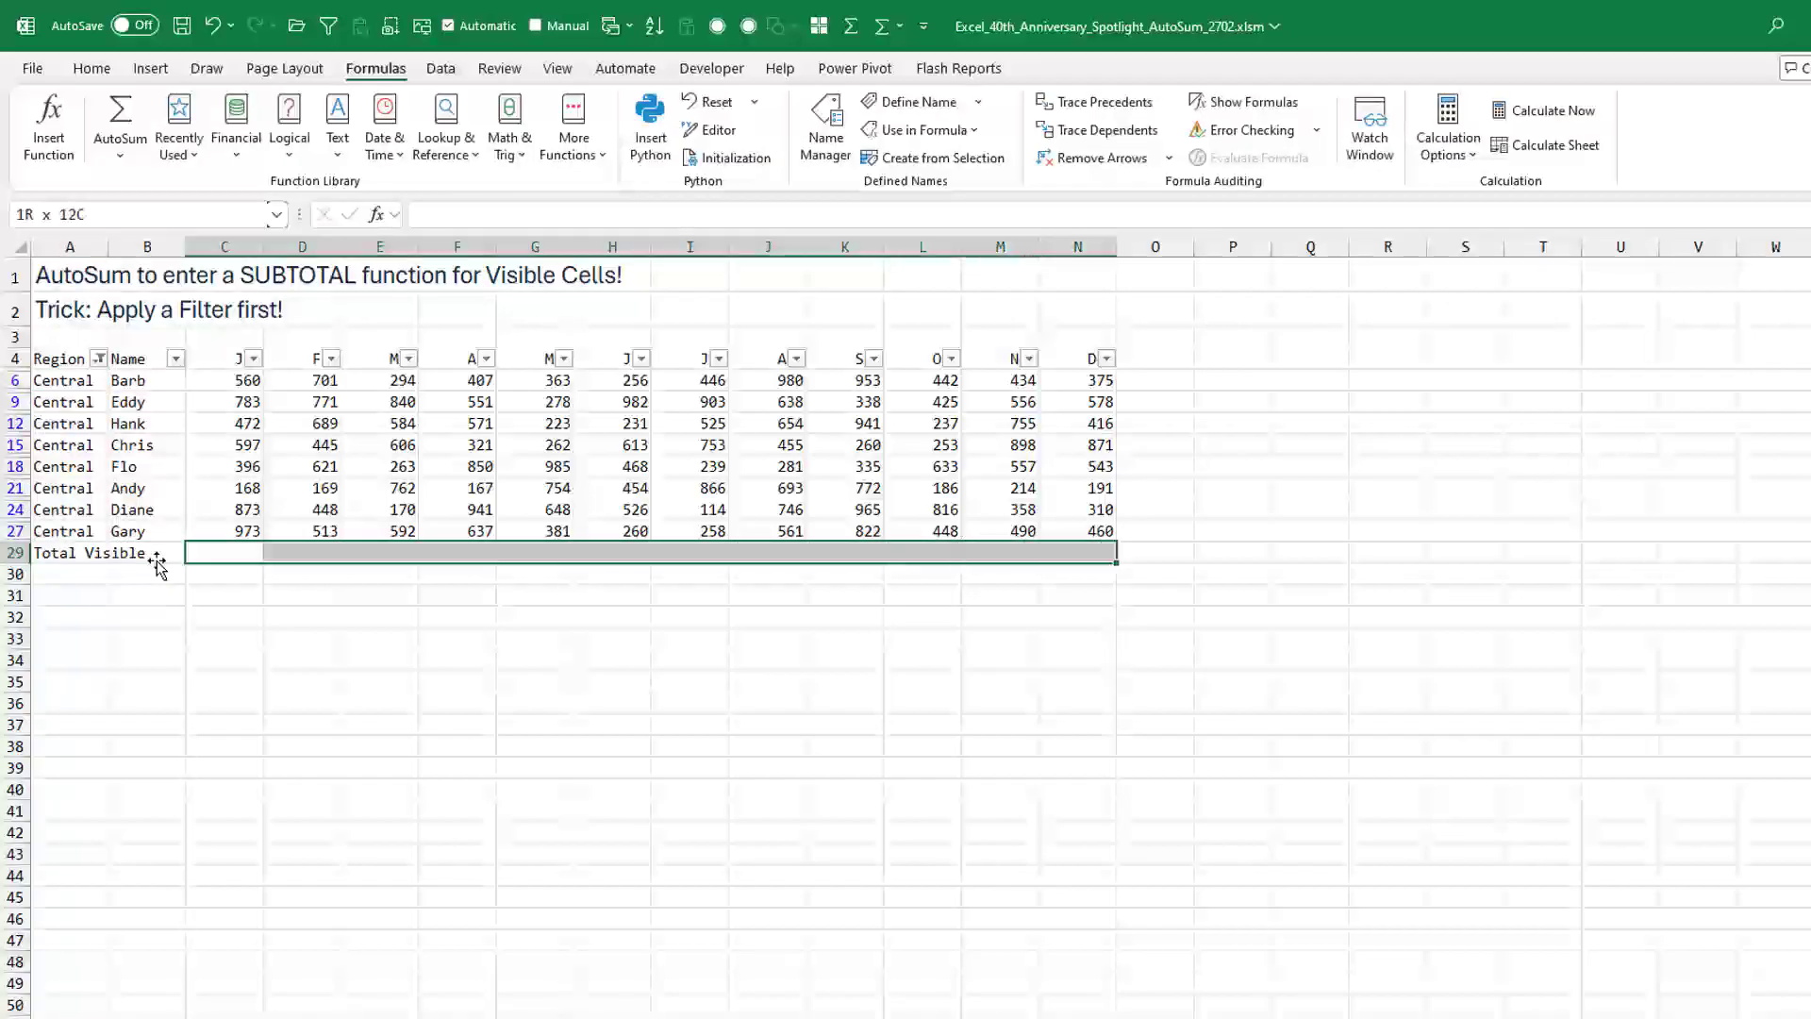
{"action": "left_click", "coordinate": [91, 70]}
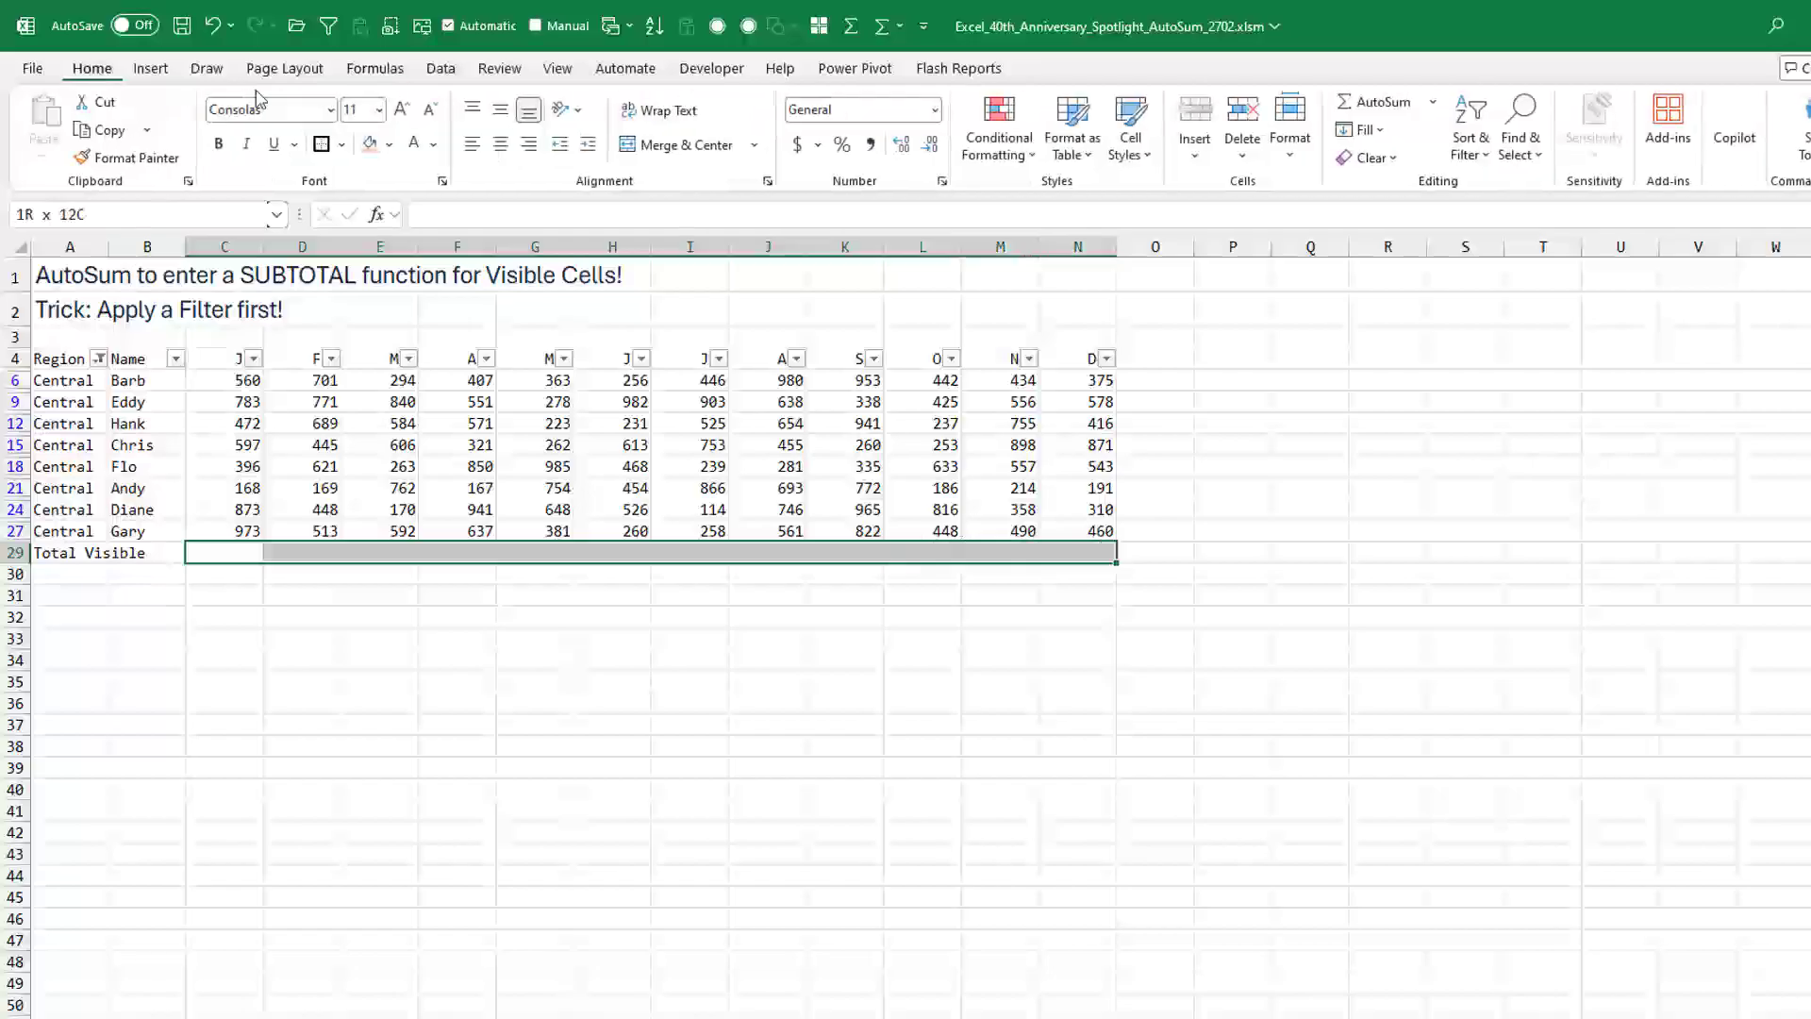
{"action": "left_click", "coordinate": [1382, 102]}
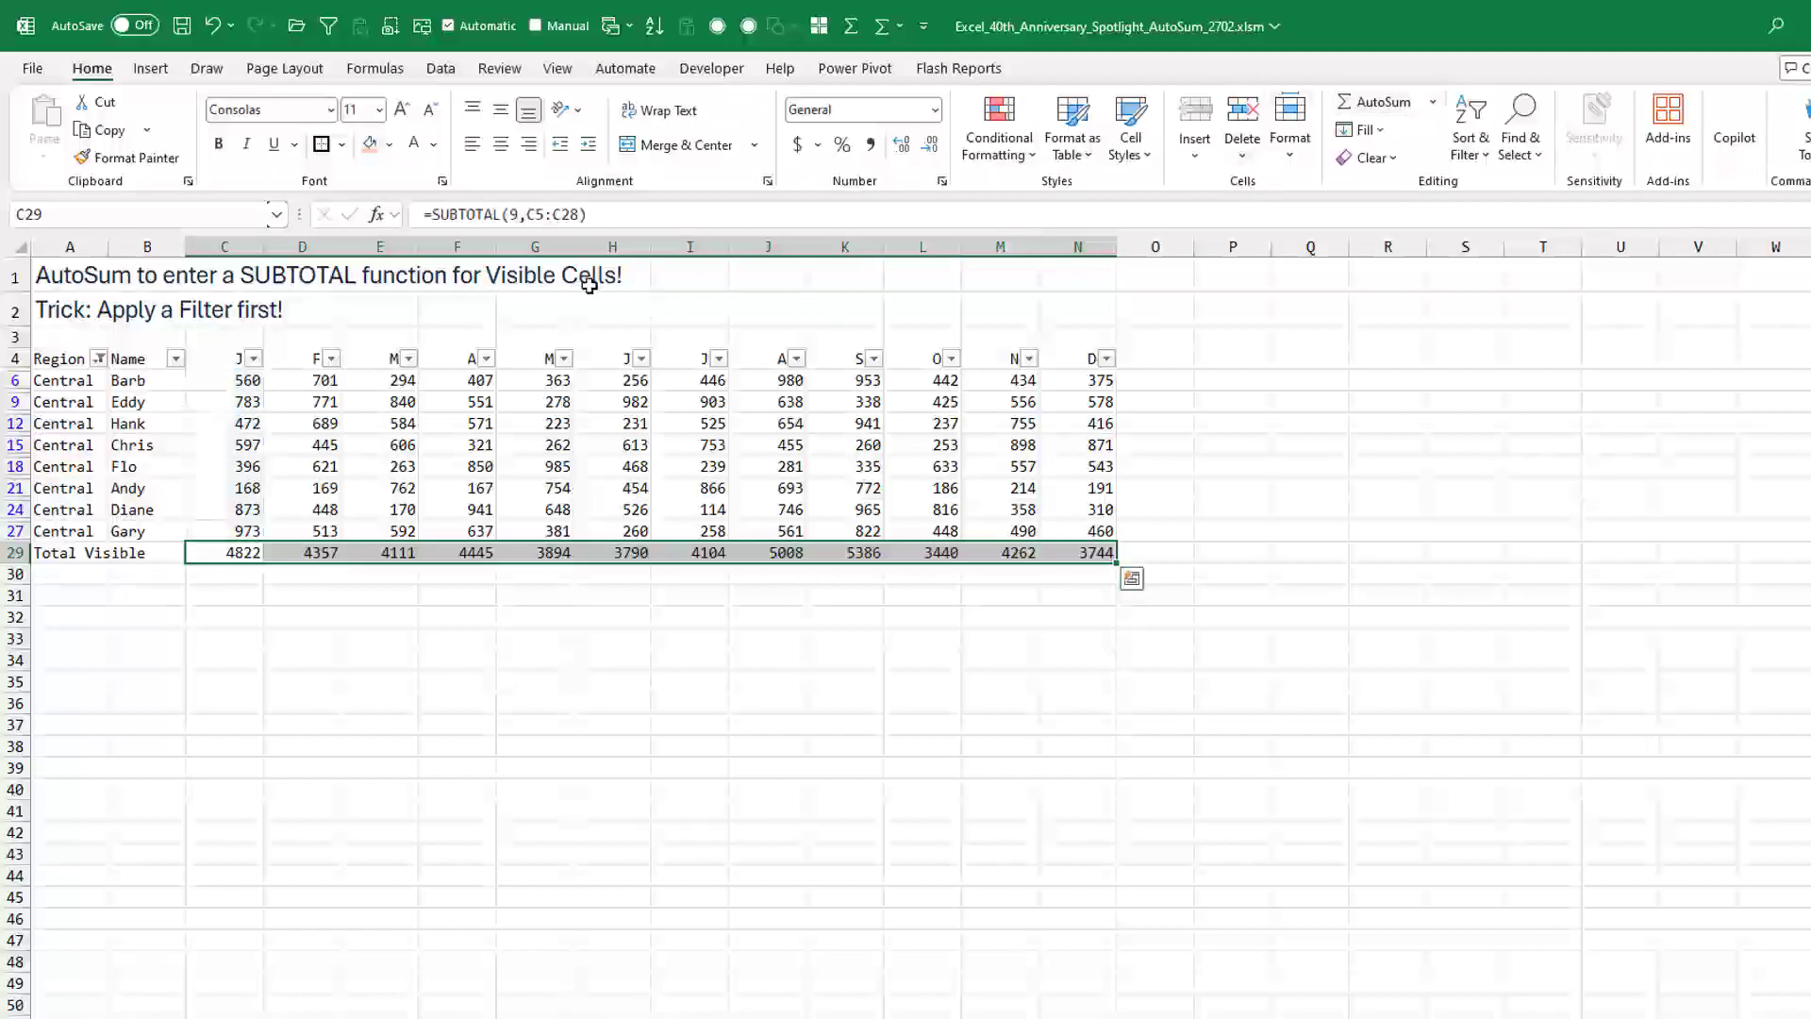
{"action": "left_click", "coordinate": [230, 554]}
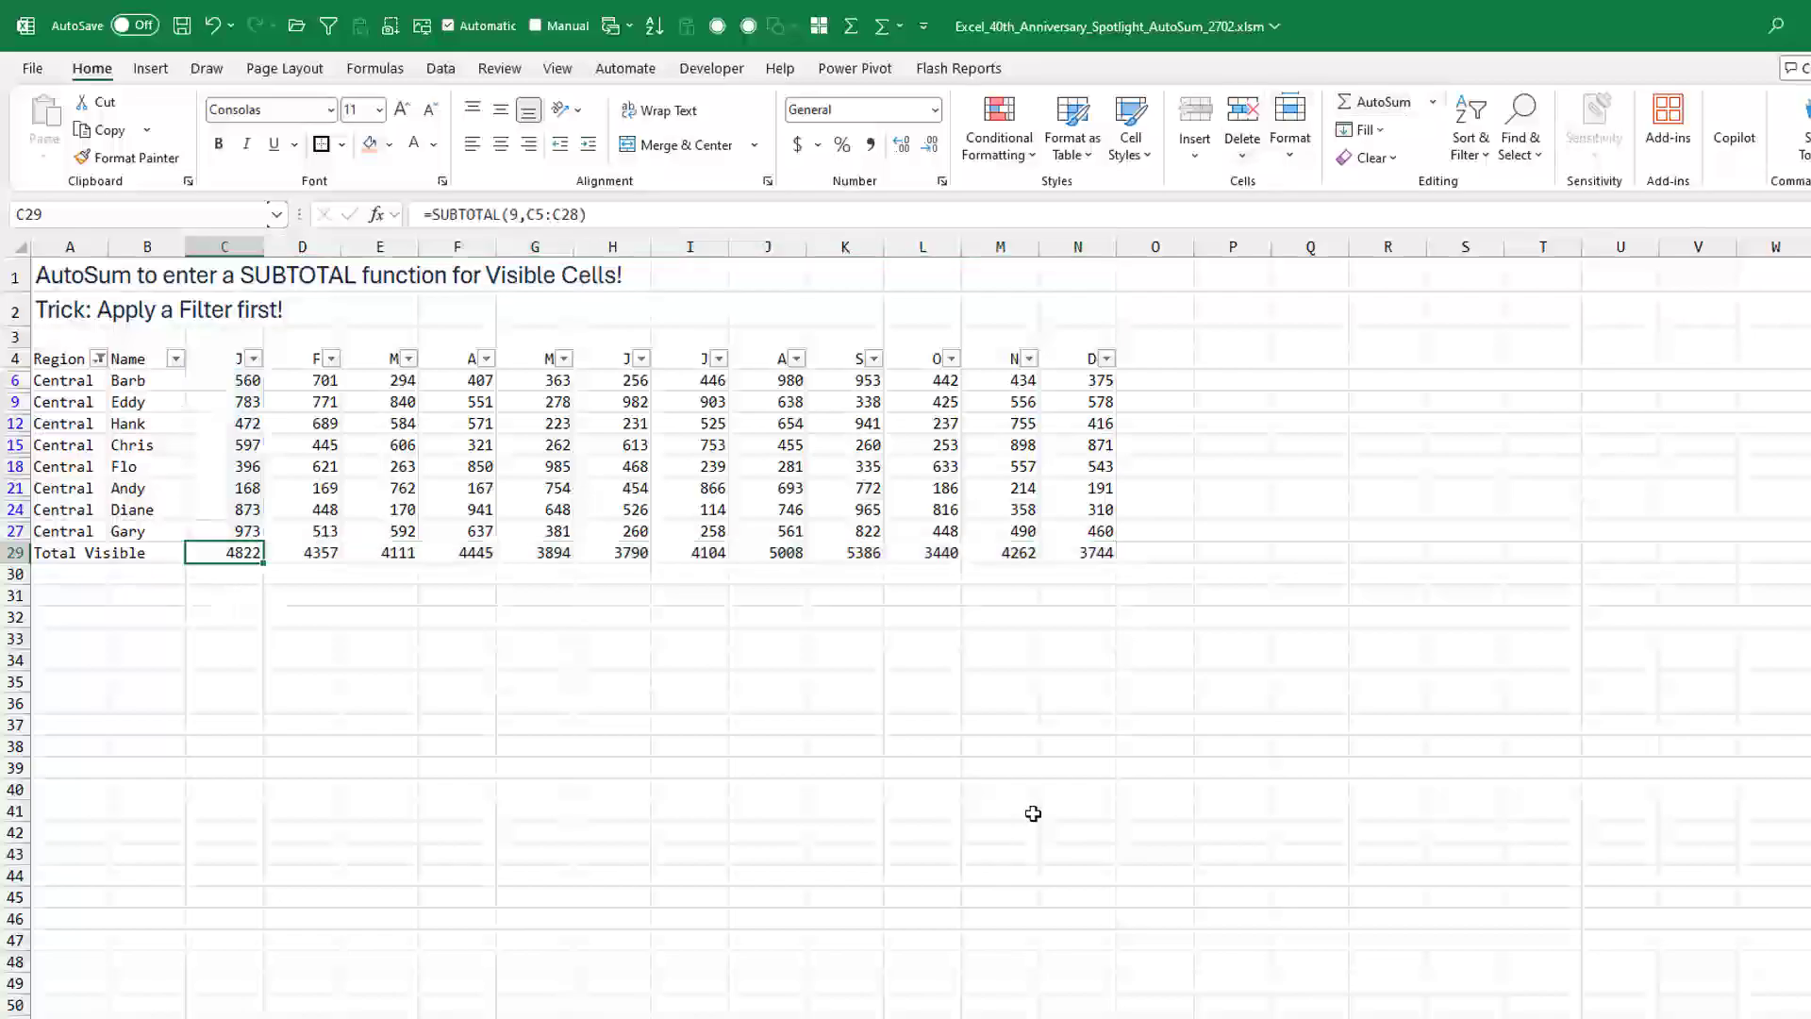
{"action": "key", "text": "F2"}
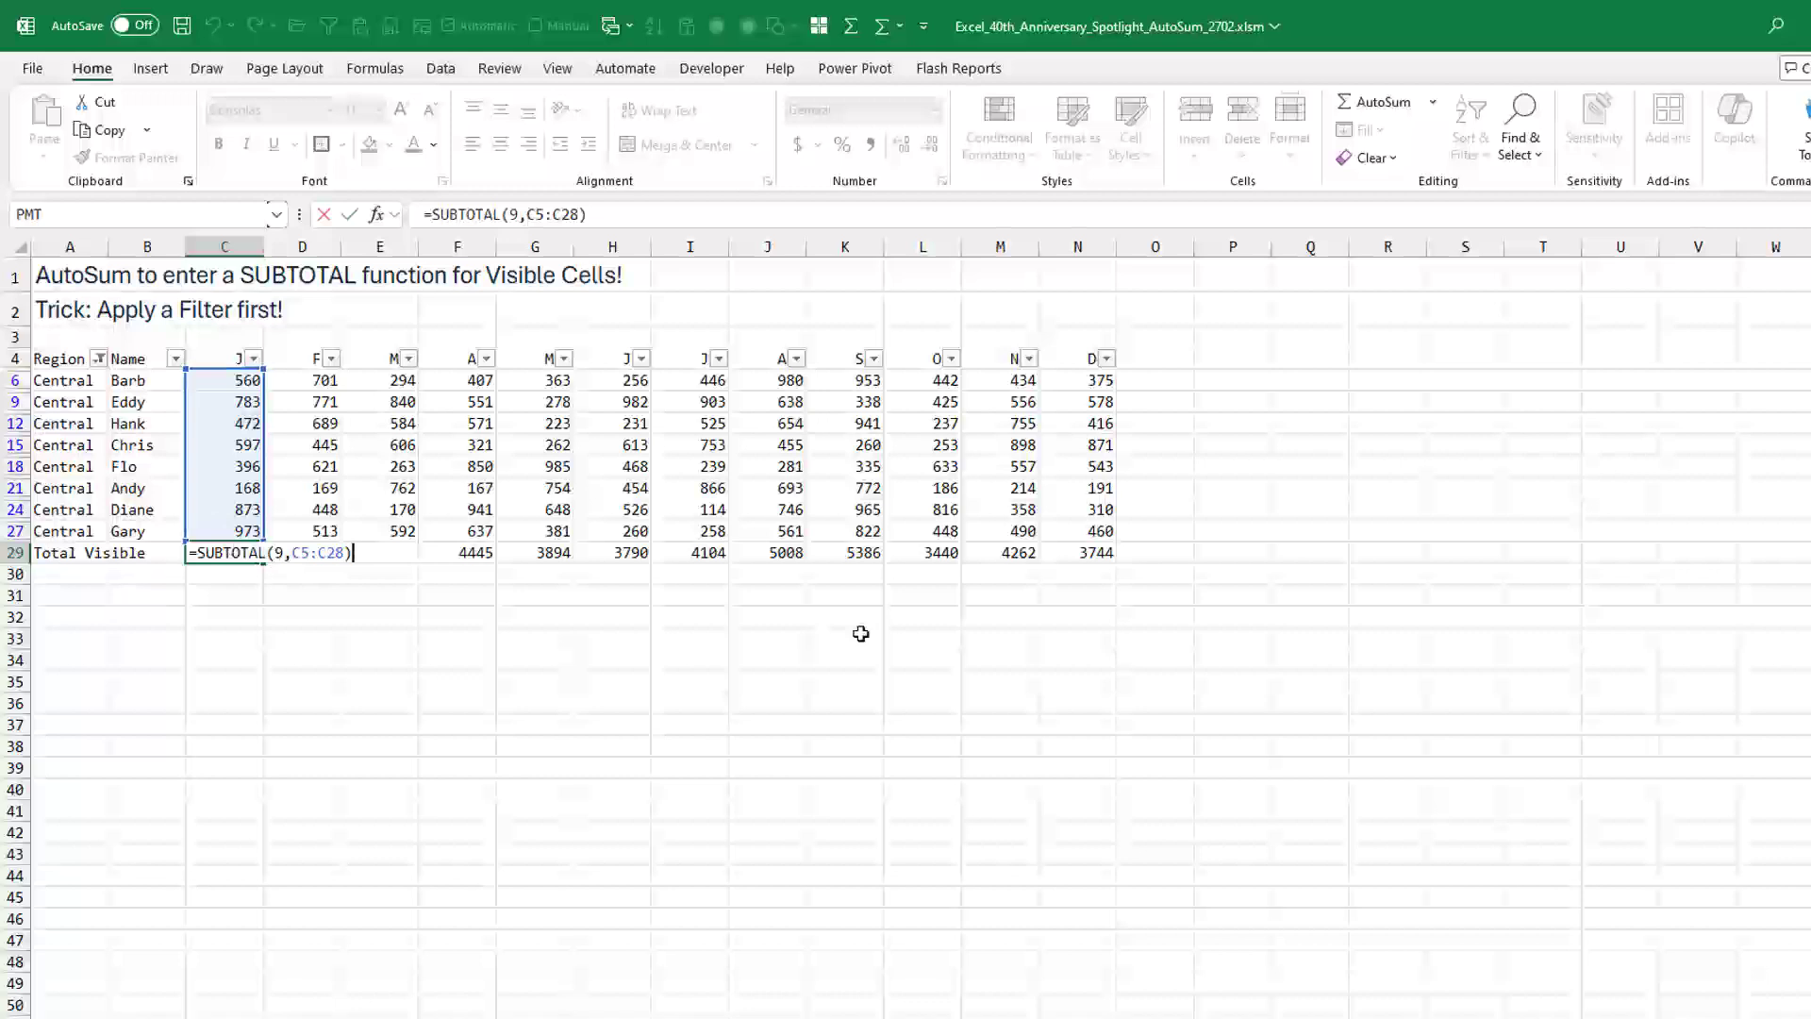
{"action": "key", "text": "ctrl+Return"}
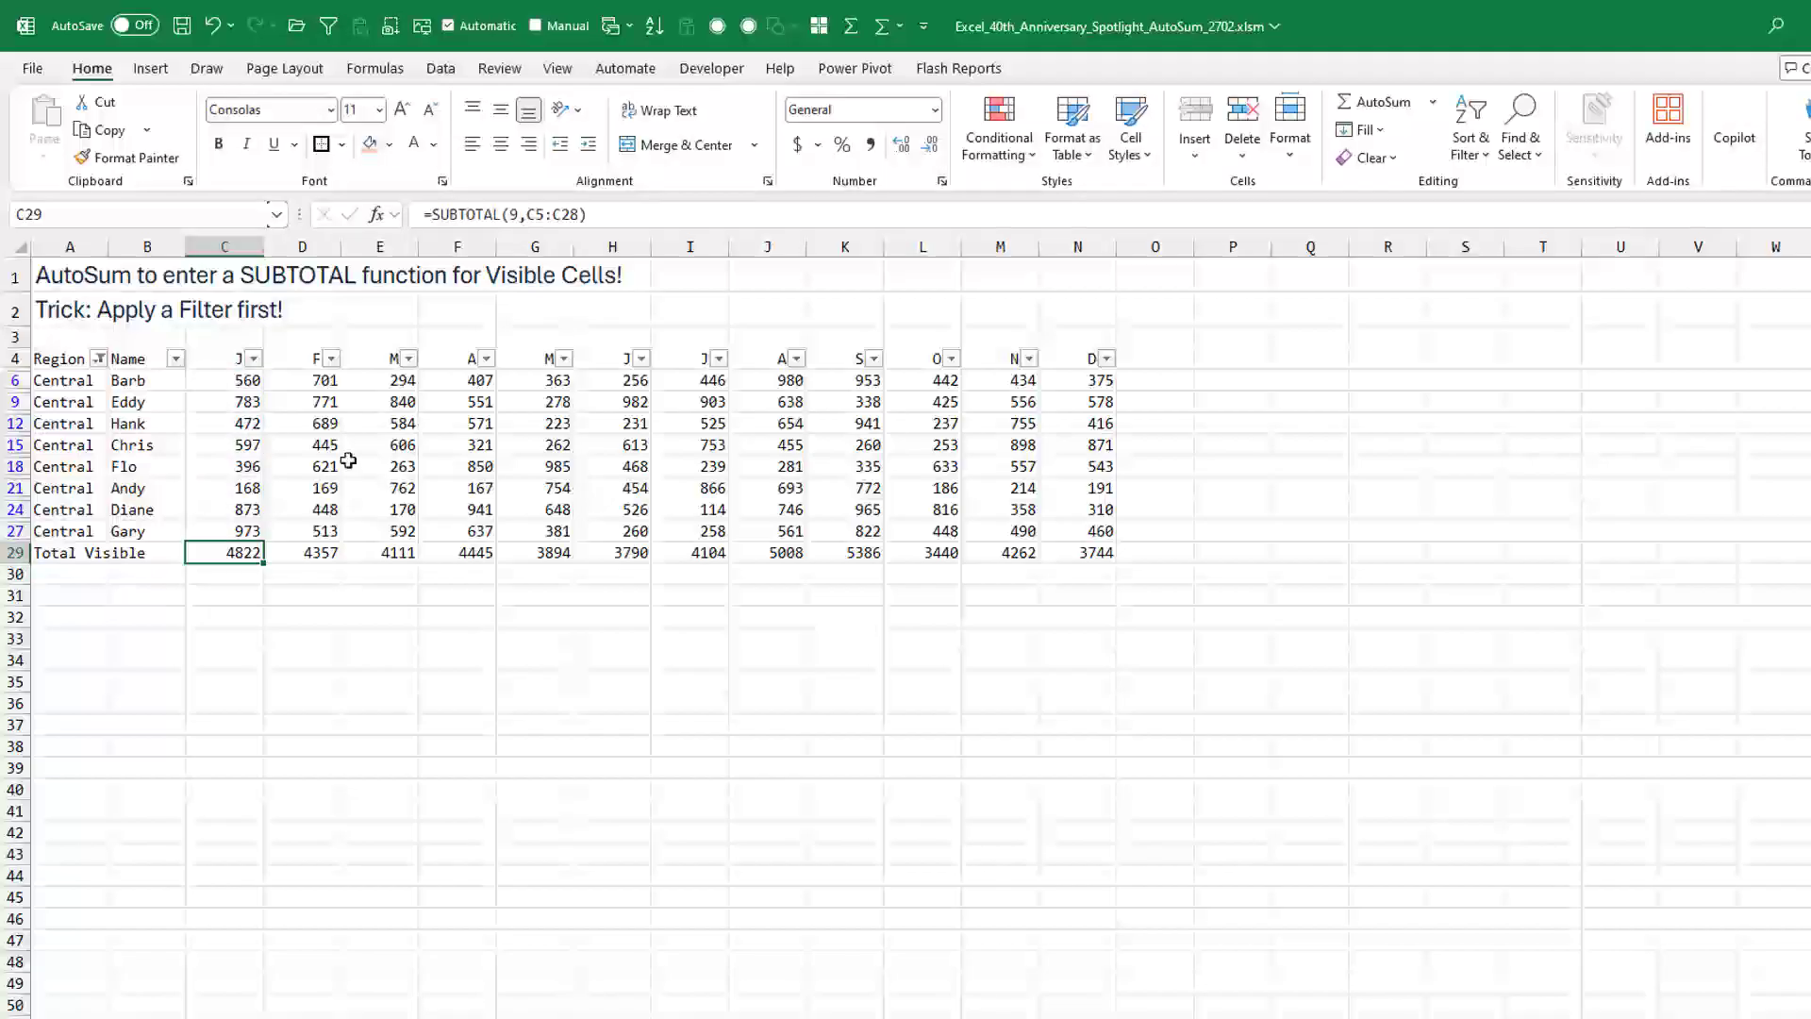
Clear the Region filter and delete the old totals in row 29.
{"action": "left_click", "coordinate": [98, 358]}
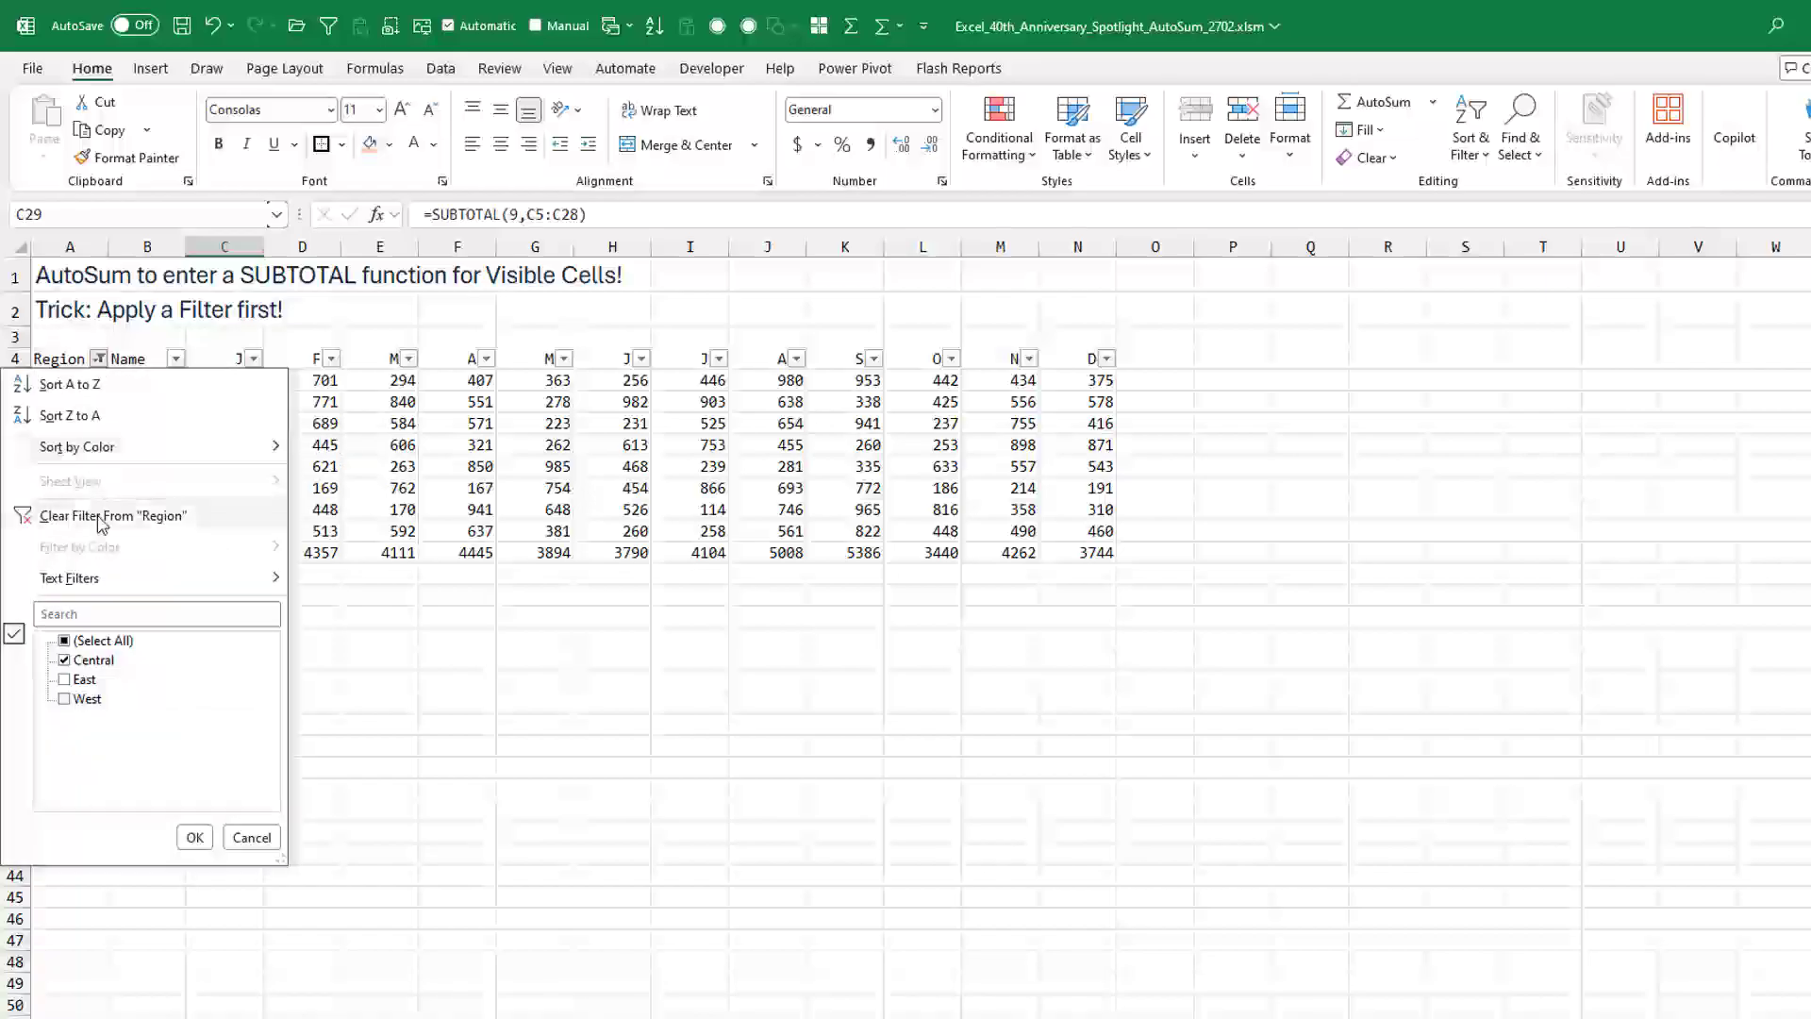
{"action": "left_click", "coordinate": [142, 514]}
{"action": "left_click_drag", "start_coordinate": [234, 899], "coordinate": [1091, 901]}
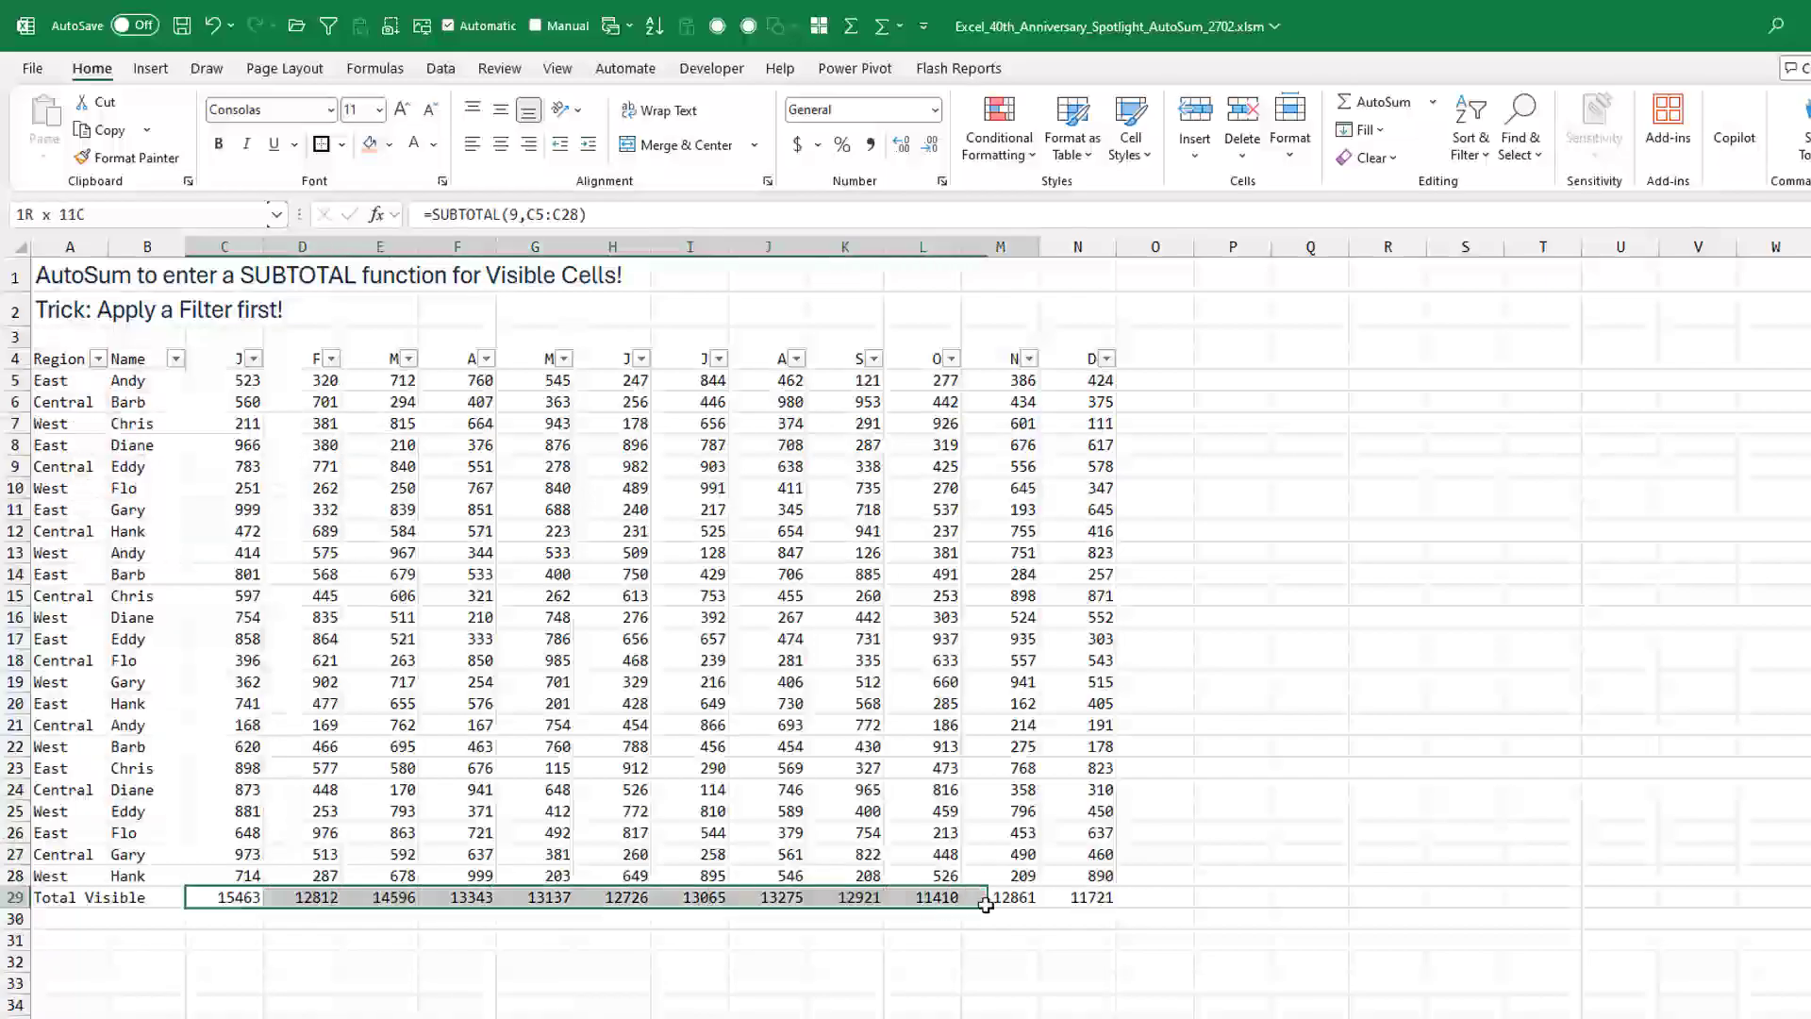
{"action": "key", "text": "Delete"}
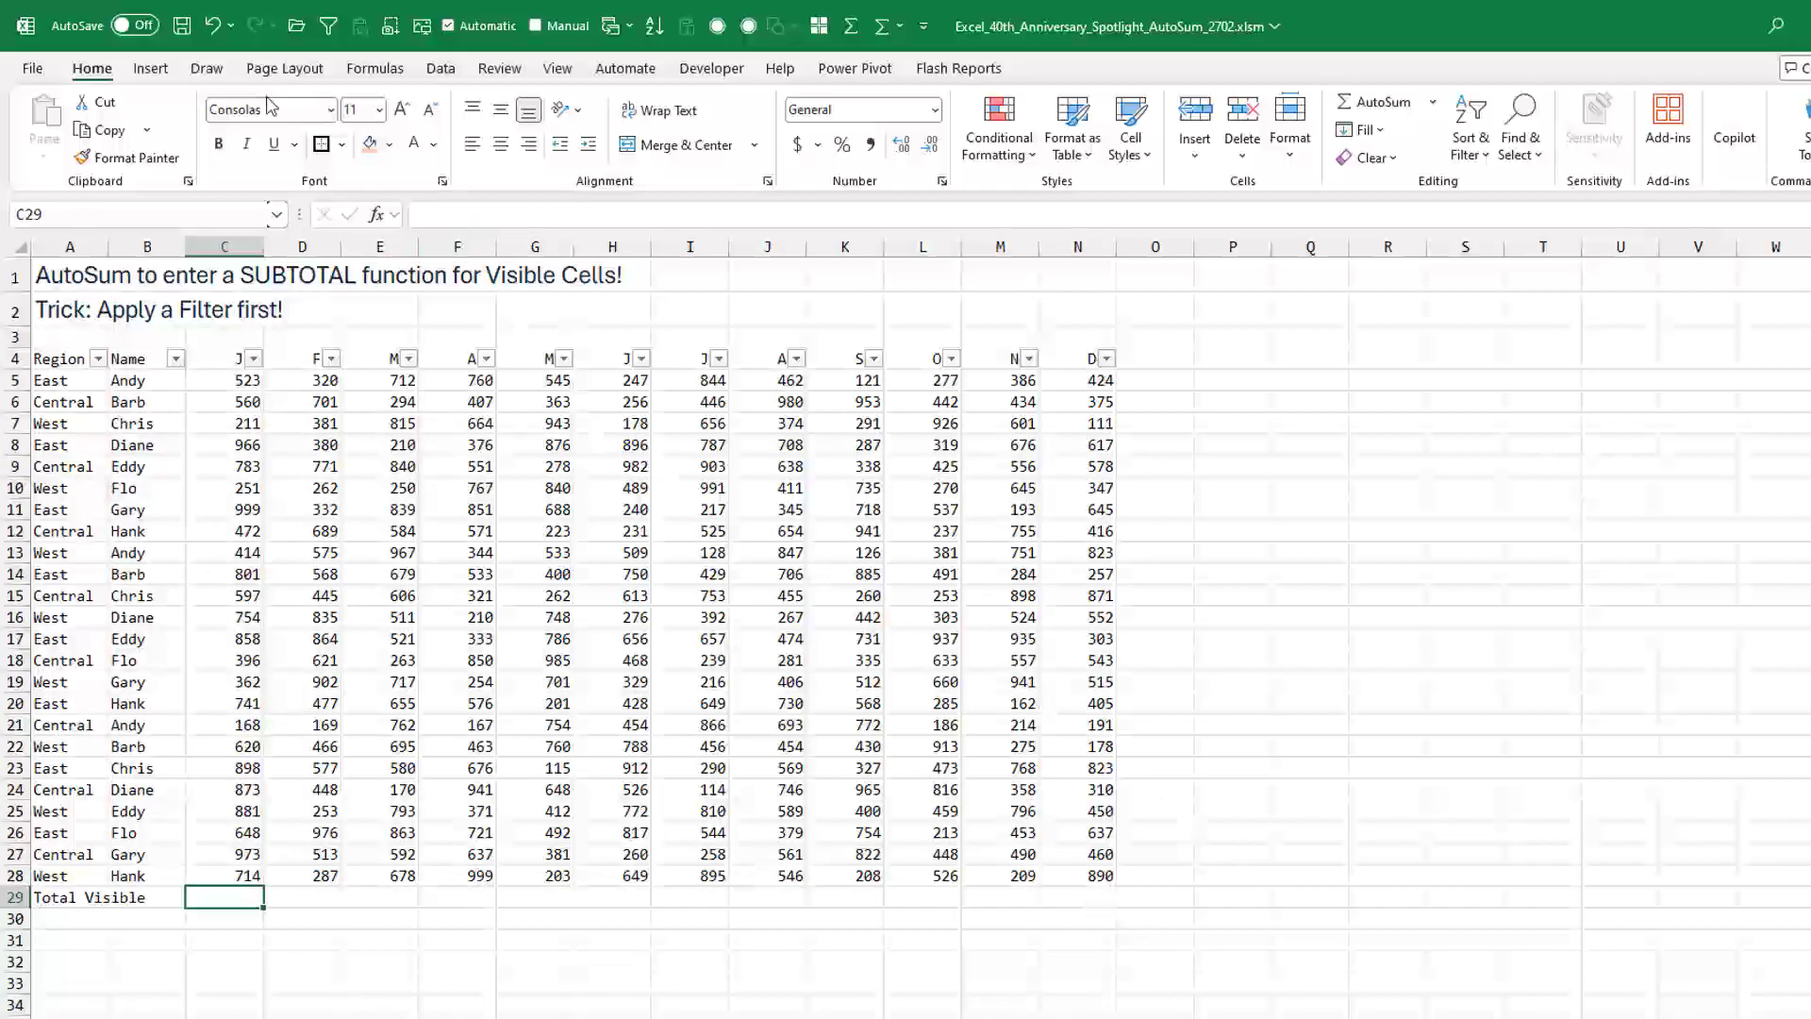
{"action": "left_click", "coordinate": [375, 68]}
{"action": "left_click", "coordinate": [129, 108]}
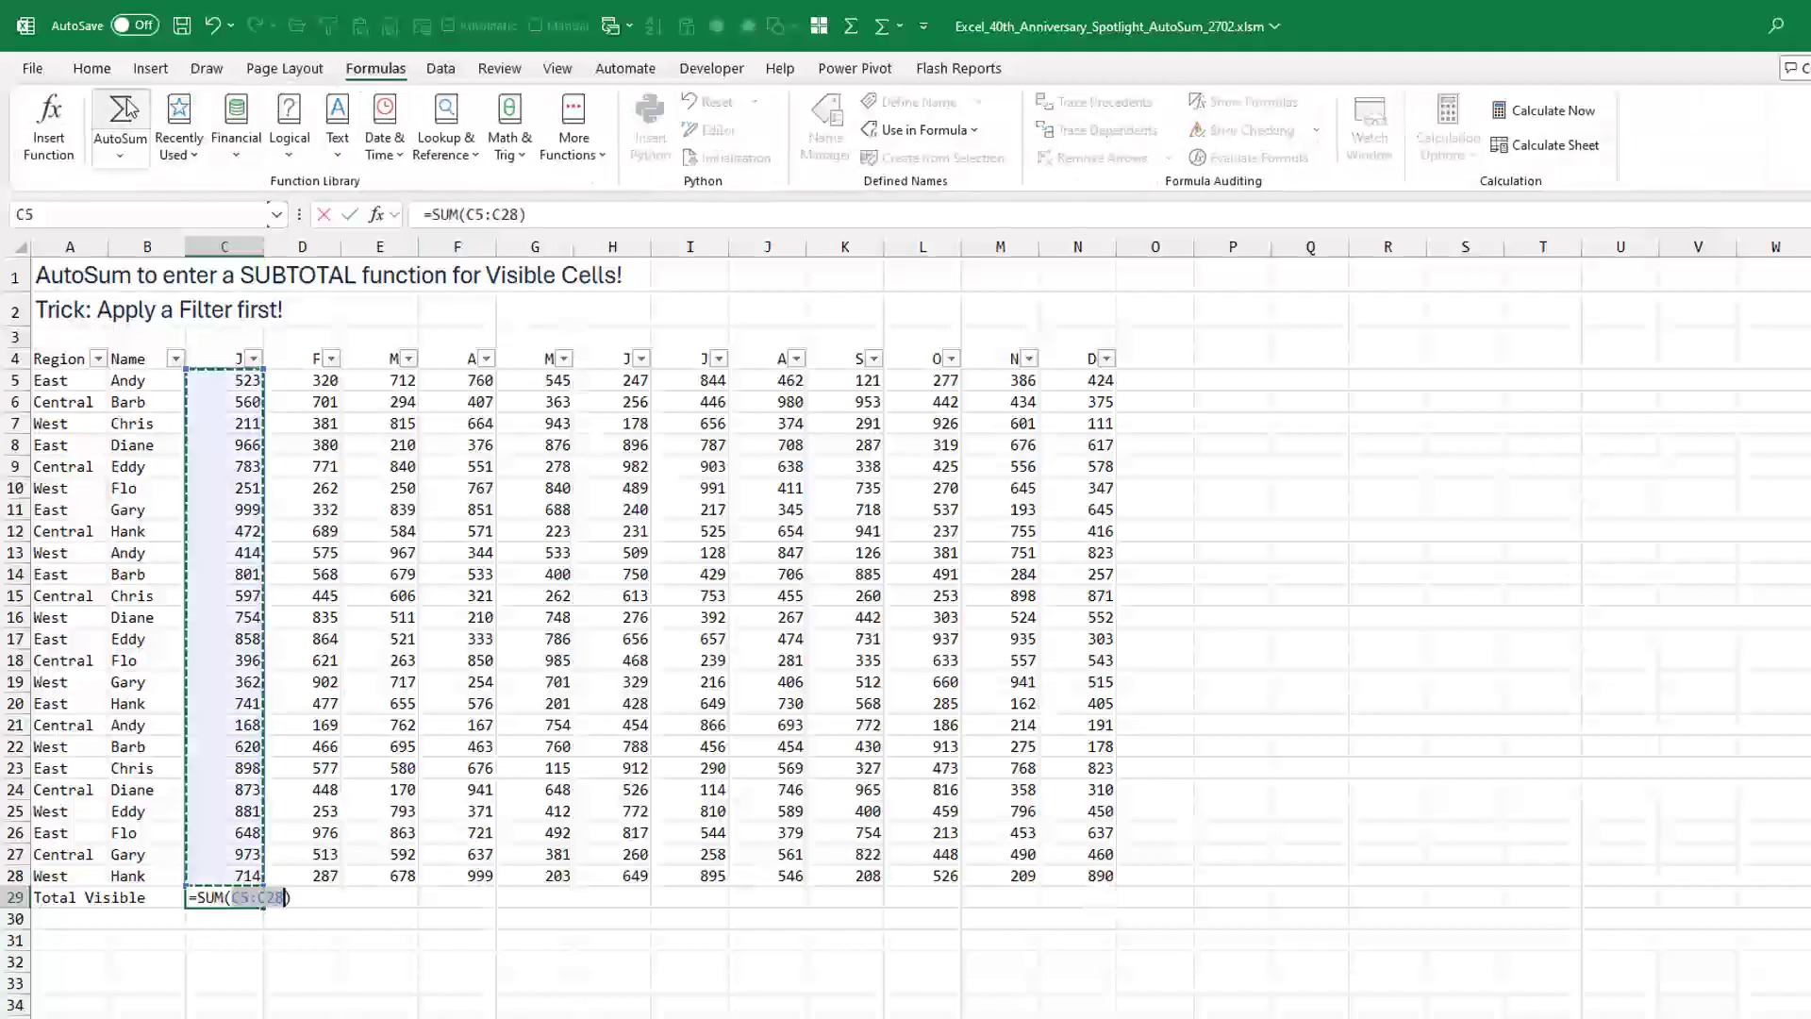
{"action": "key", "text": "Escape"}
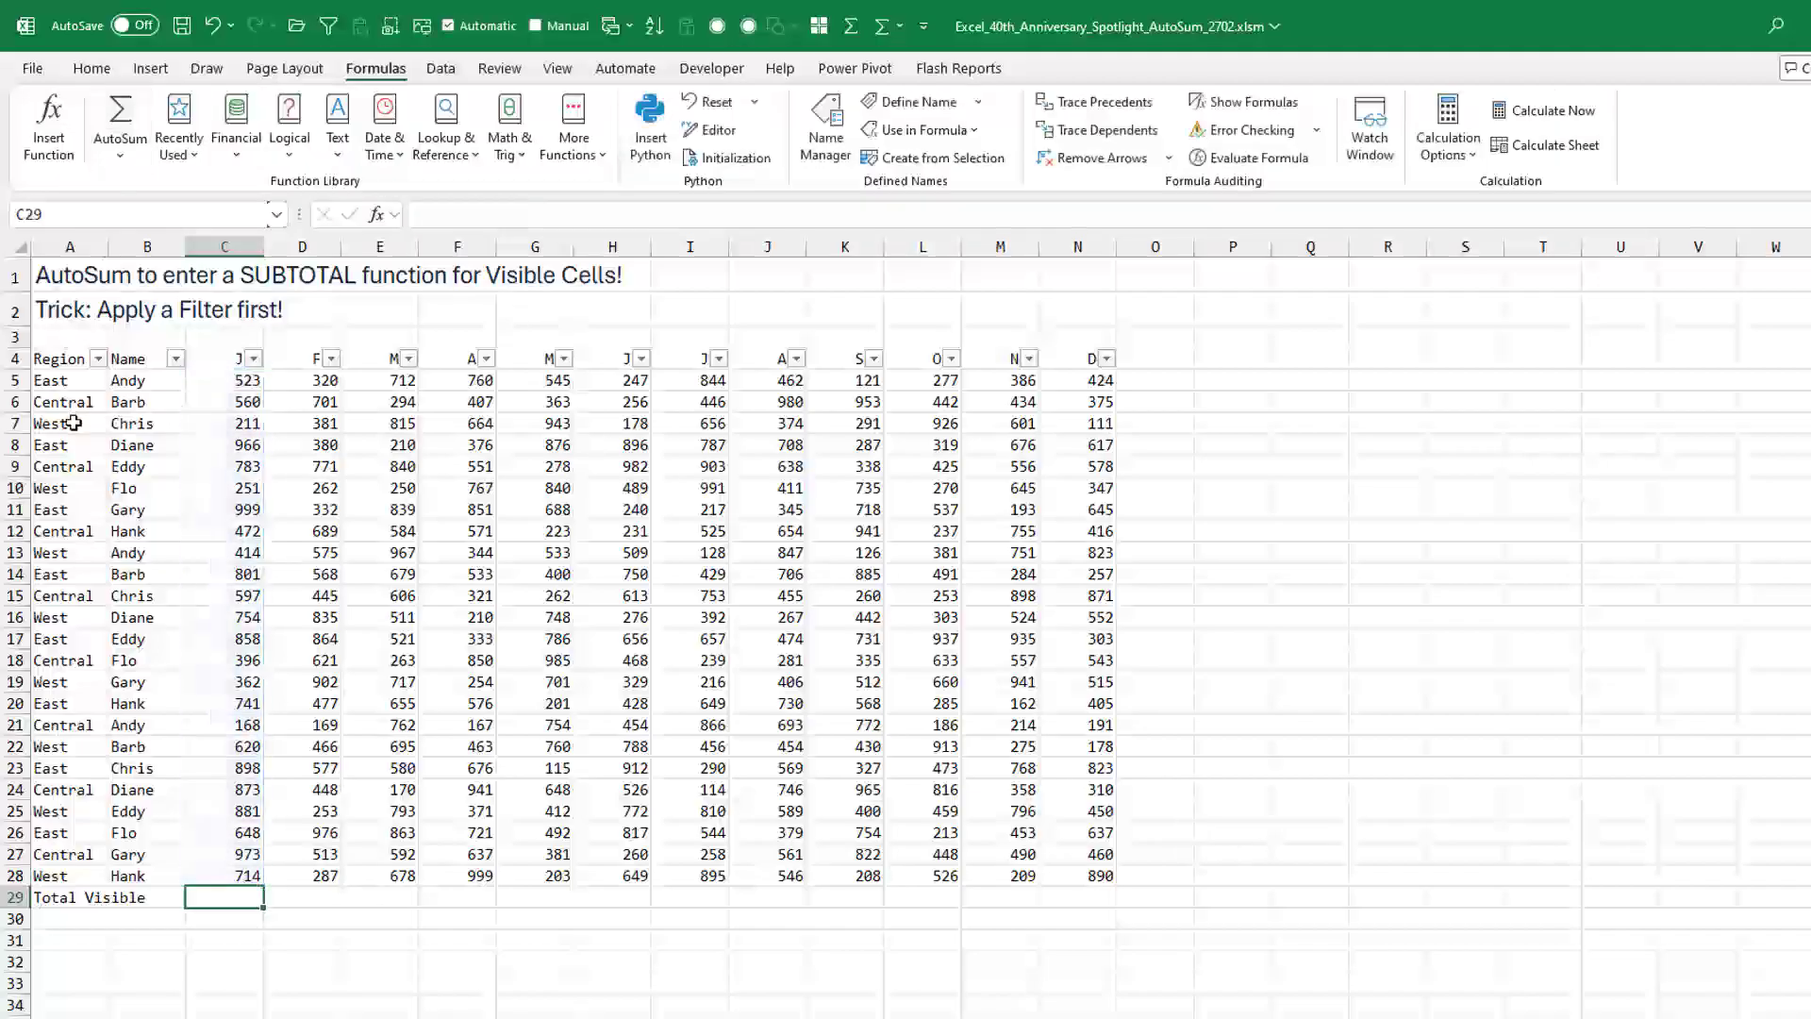
Filter to West rows and fill a SUBTOTAL total from C30 across to N30.
{"action": "left_click", "coordinate": [70, 422]}
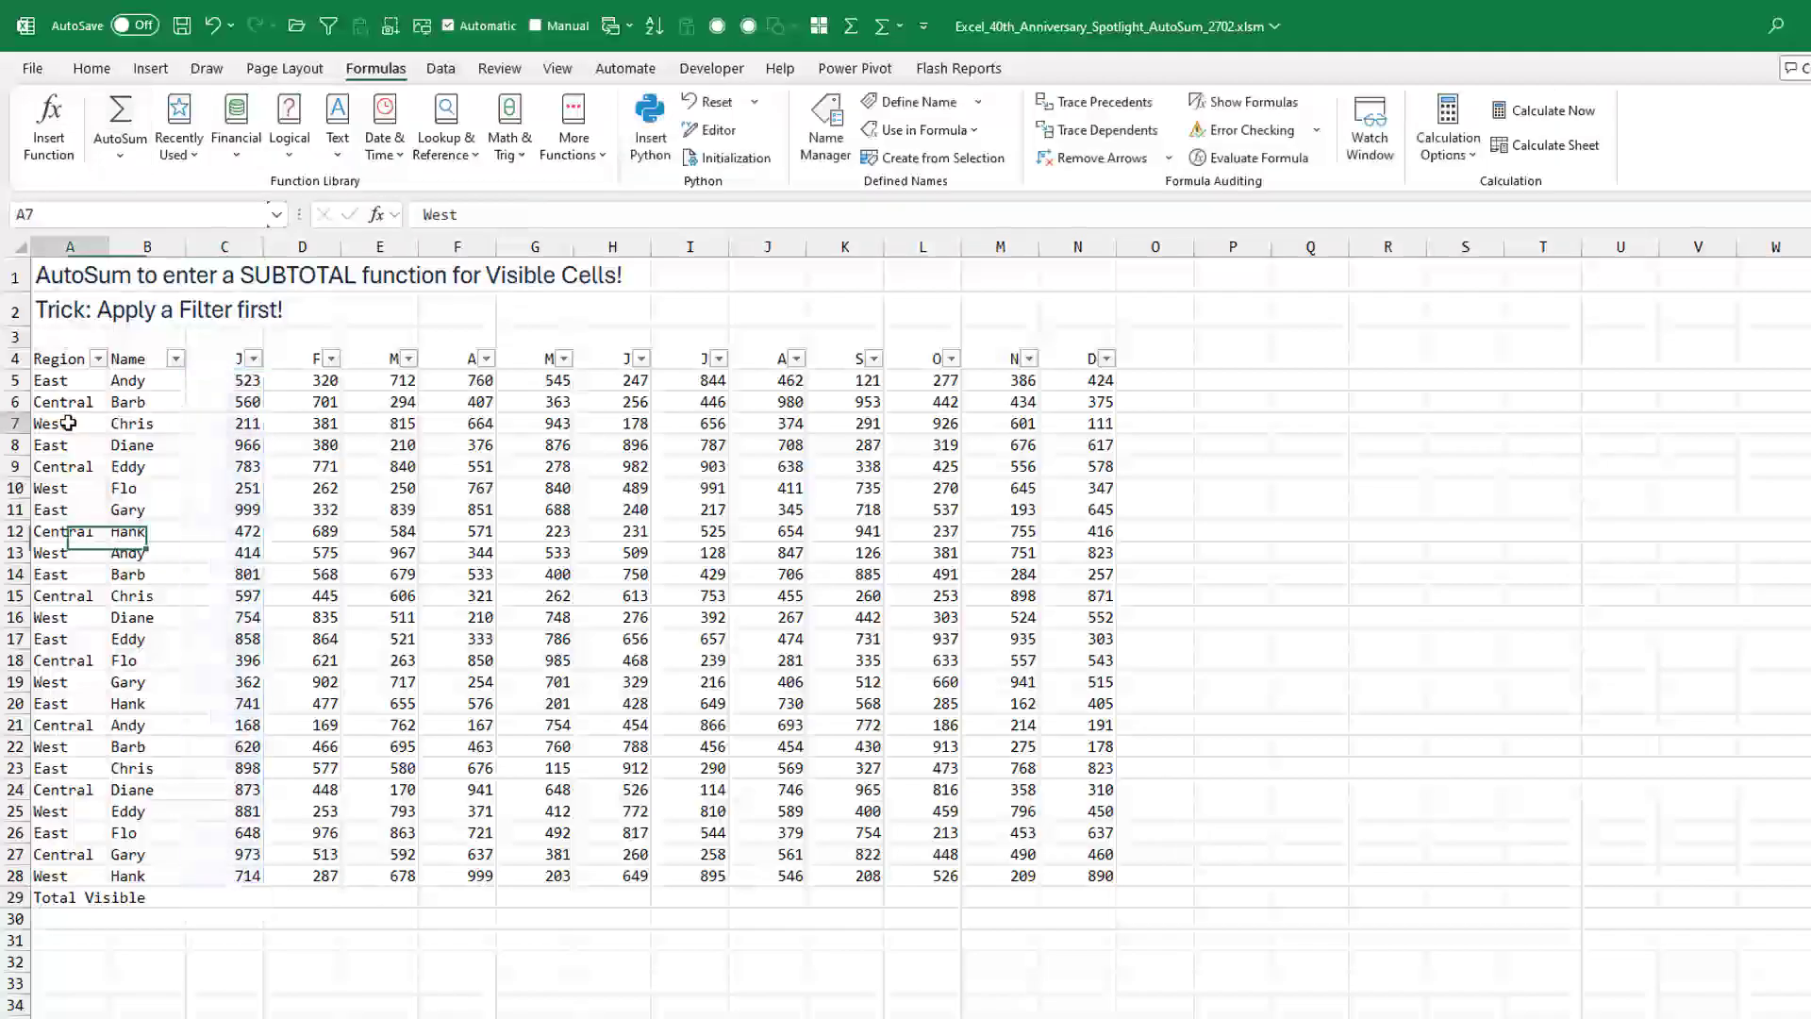
{"action": "left_click", "coordinate": [329, 25]}
{"action": "left_click", "coordinate": [239, 549]}
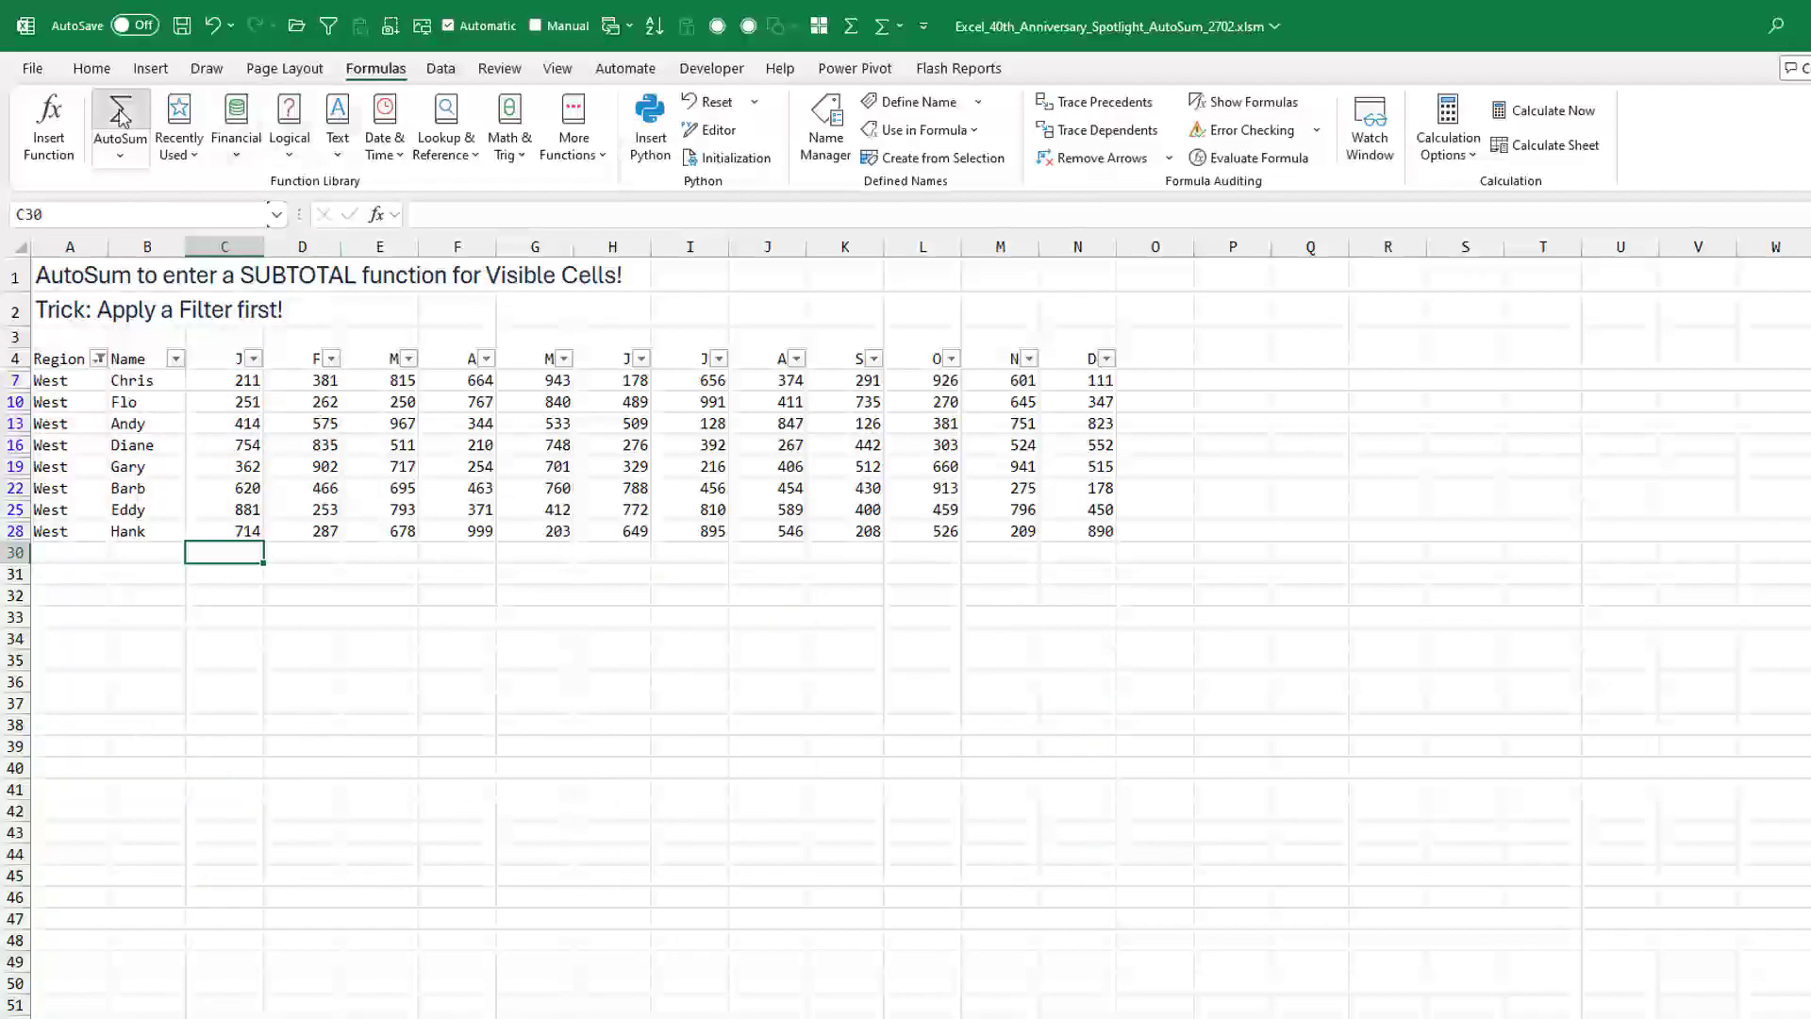
{"action": "left_click", "coordinate": [120, 118]}
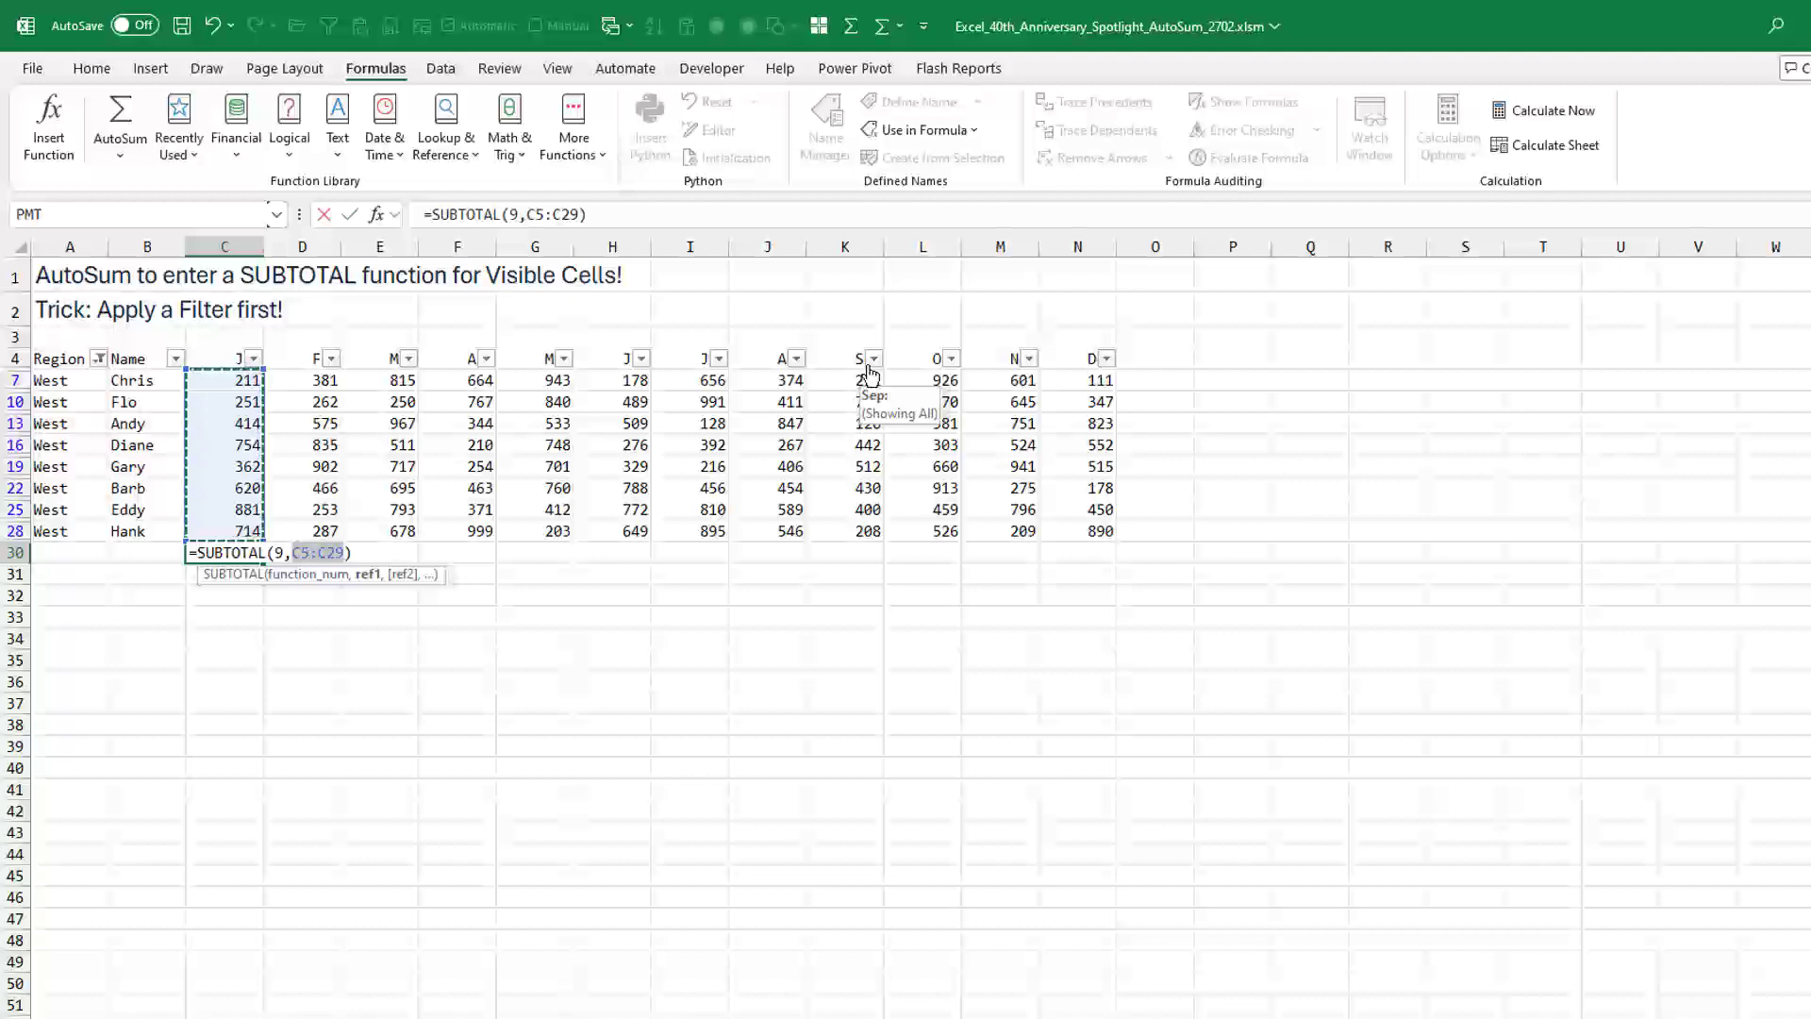
{"action": "key", "text": "ctrl+Return"}
{"action": "key", "text": "ctrl+c"}
{"action": "key", "text": "shift+Right"}
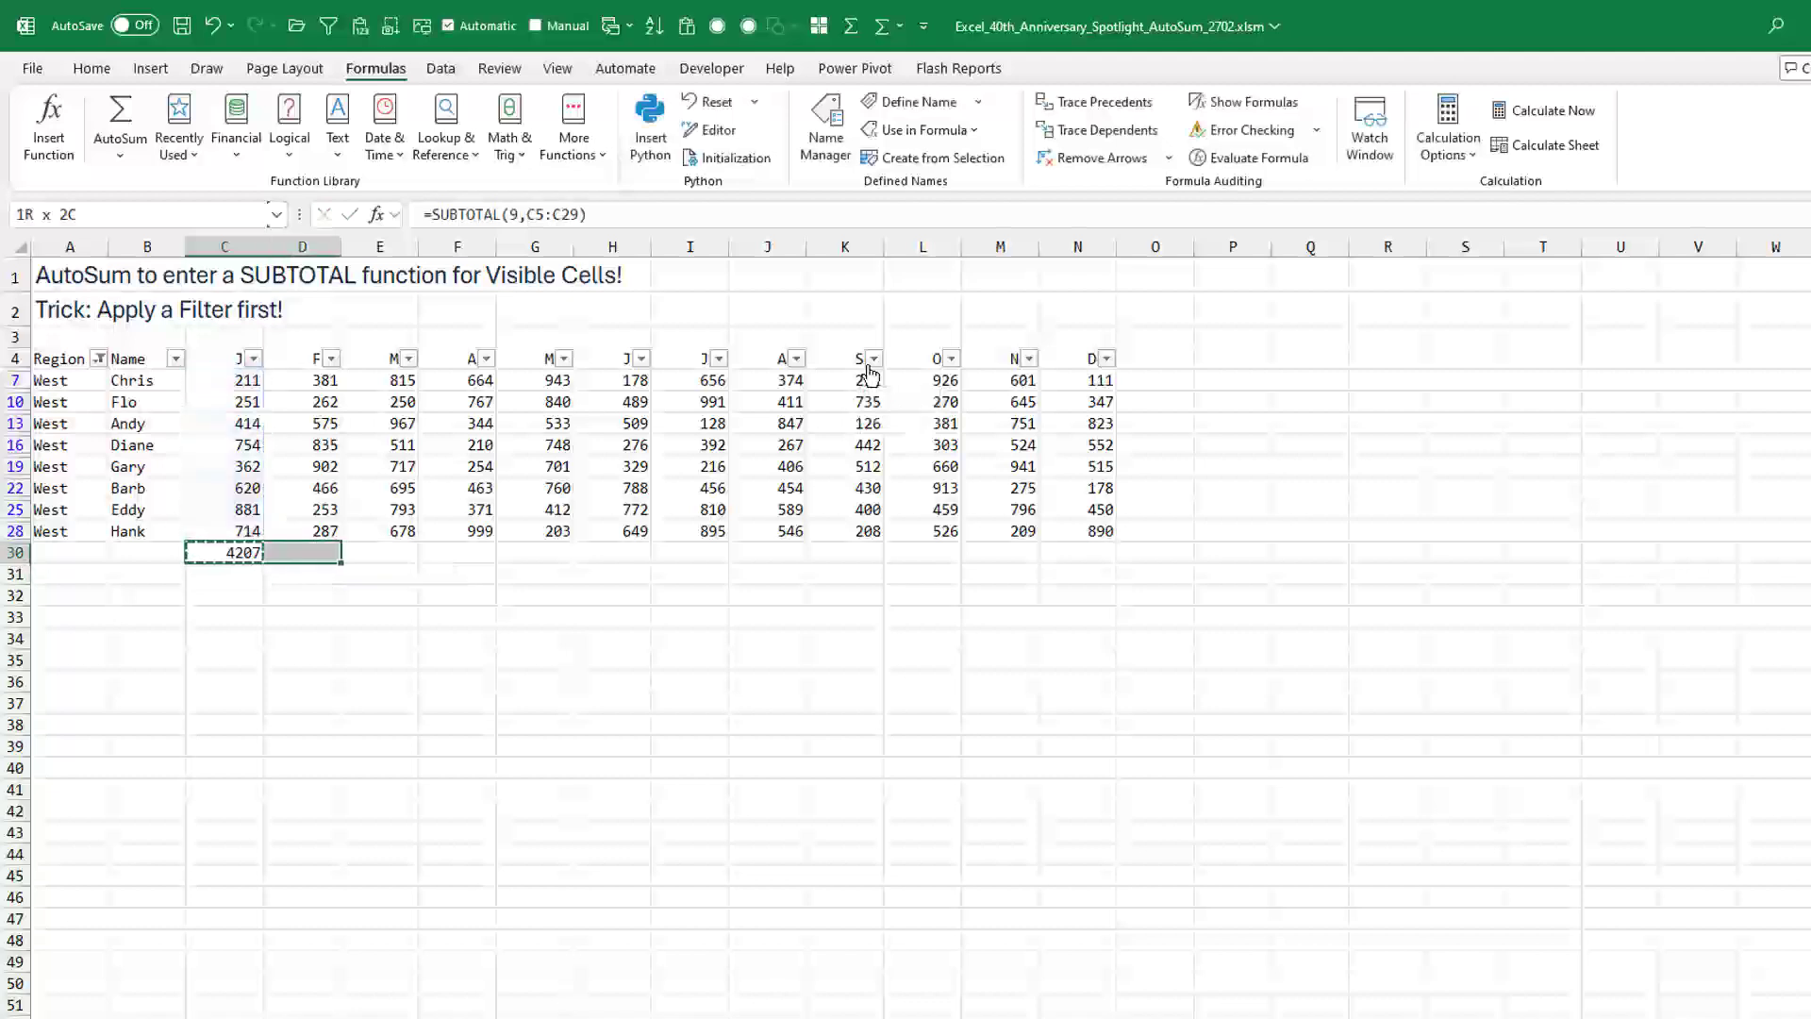
{"action": "key", "text": "shift+Right"}
{"action": "key", "text": "shift+Right"}
{"action": "key", "text": "shift+Right"}
{"action": "key", "text": "shift+Right"}
{"action": "key", "text": "shift+Right"}
{"action": "key", "text": "shift+Right"}
{"action": "key", "text": "shift+Right"}
{"action": "key", "text": "ctrl+v"}
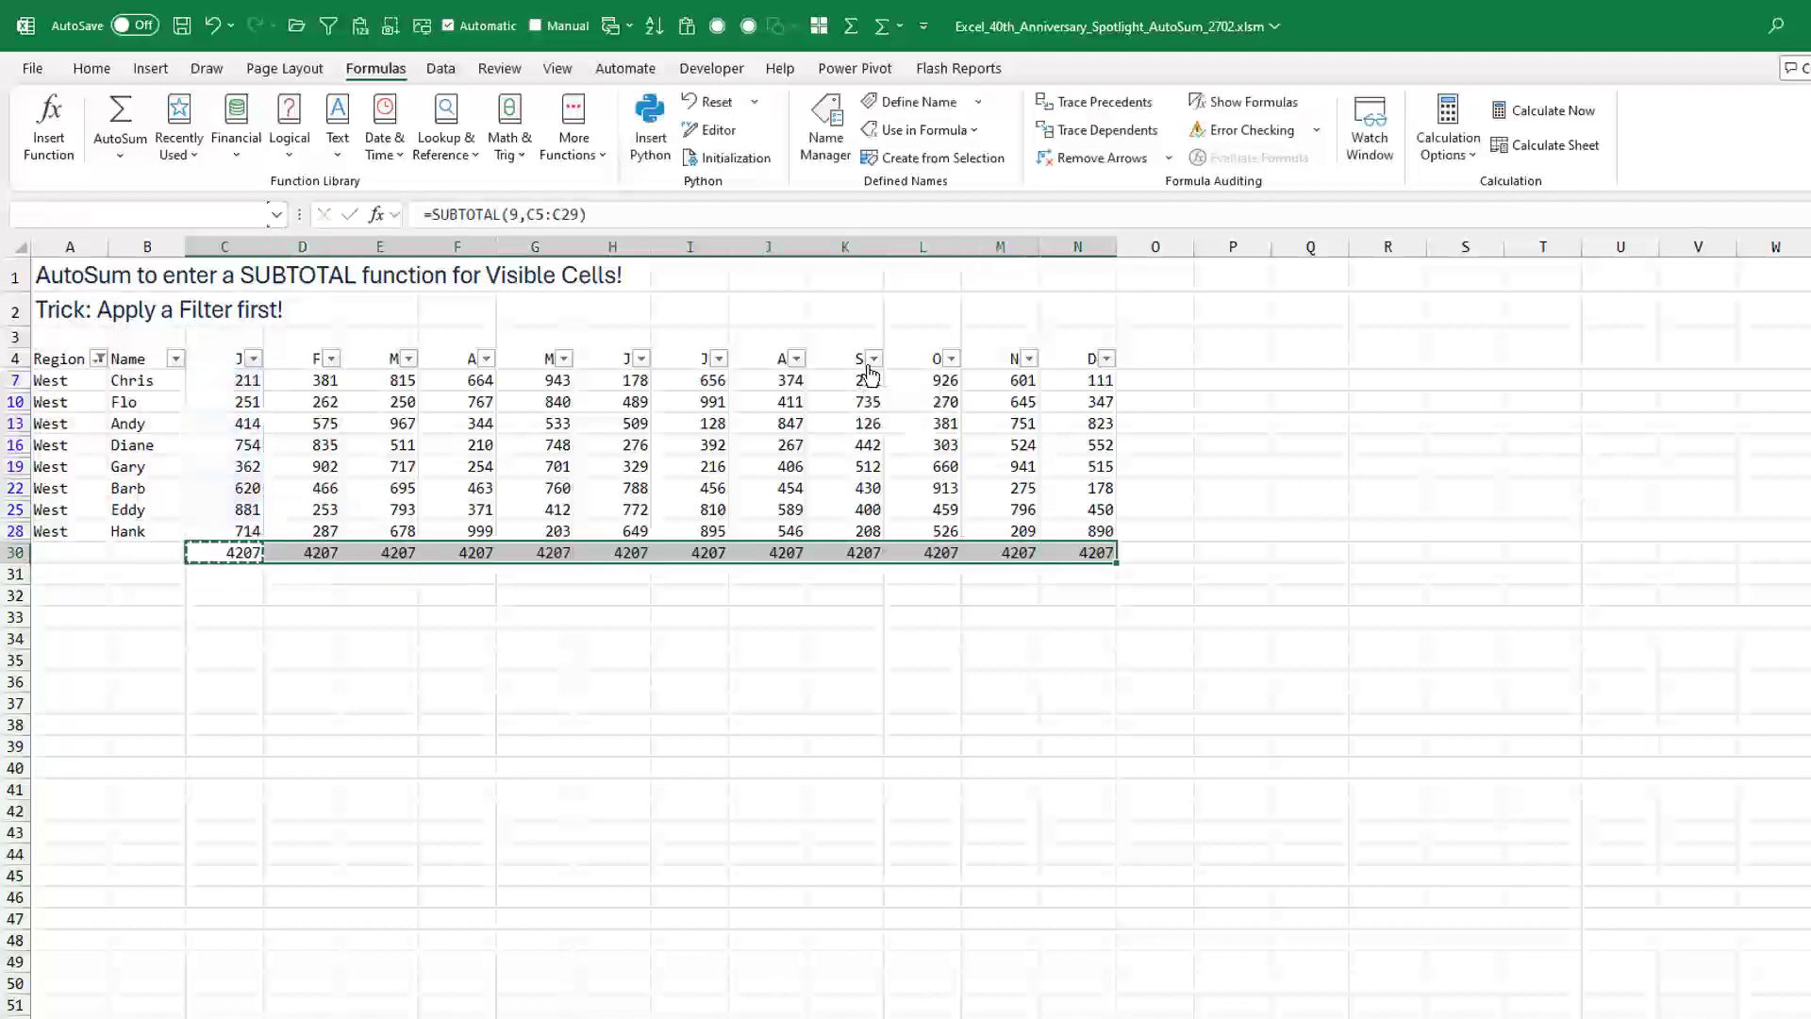
{"action": "key", "text": "Escape"}
{"action": "key", "text": "Up"}
{"action": "key", "text": "Up"}
{"action": "key", "text": "Up"}
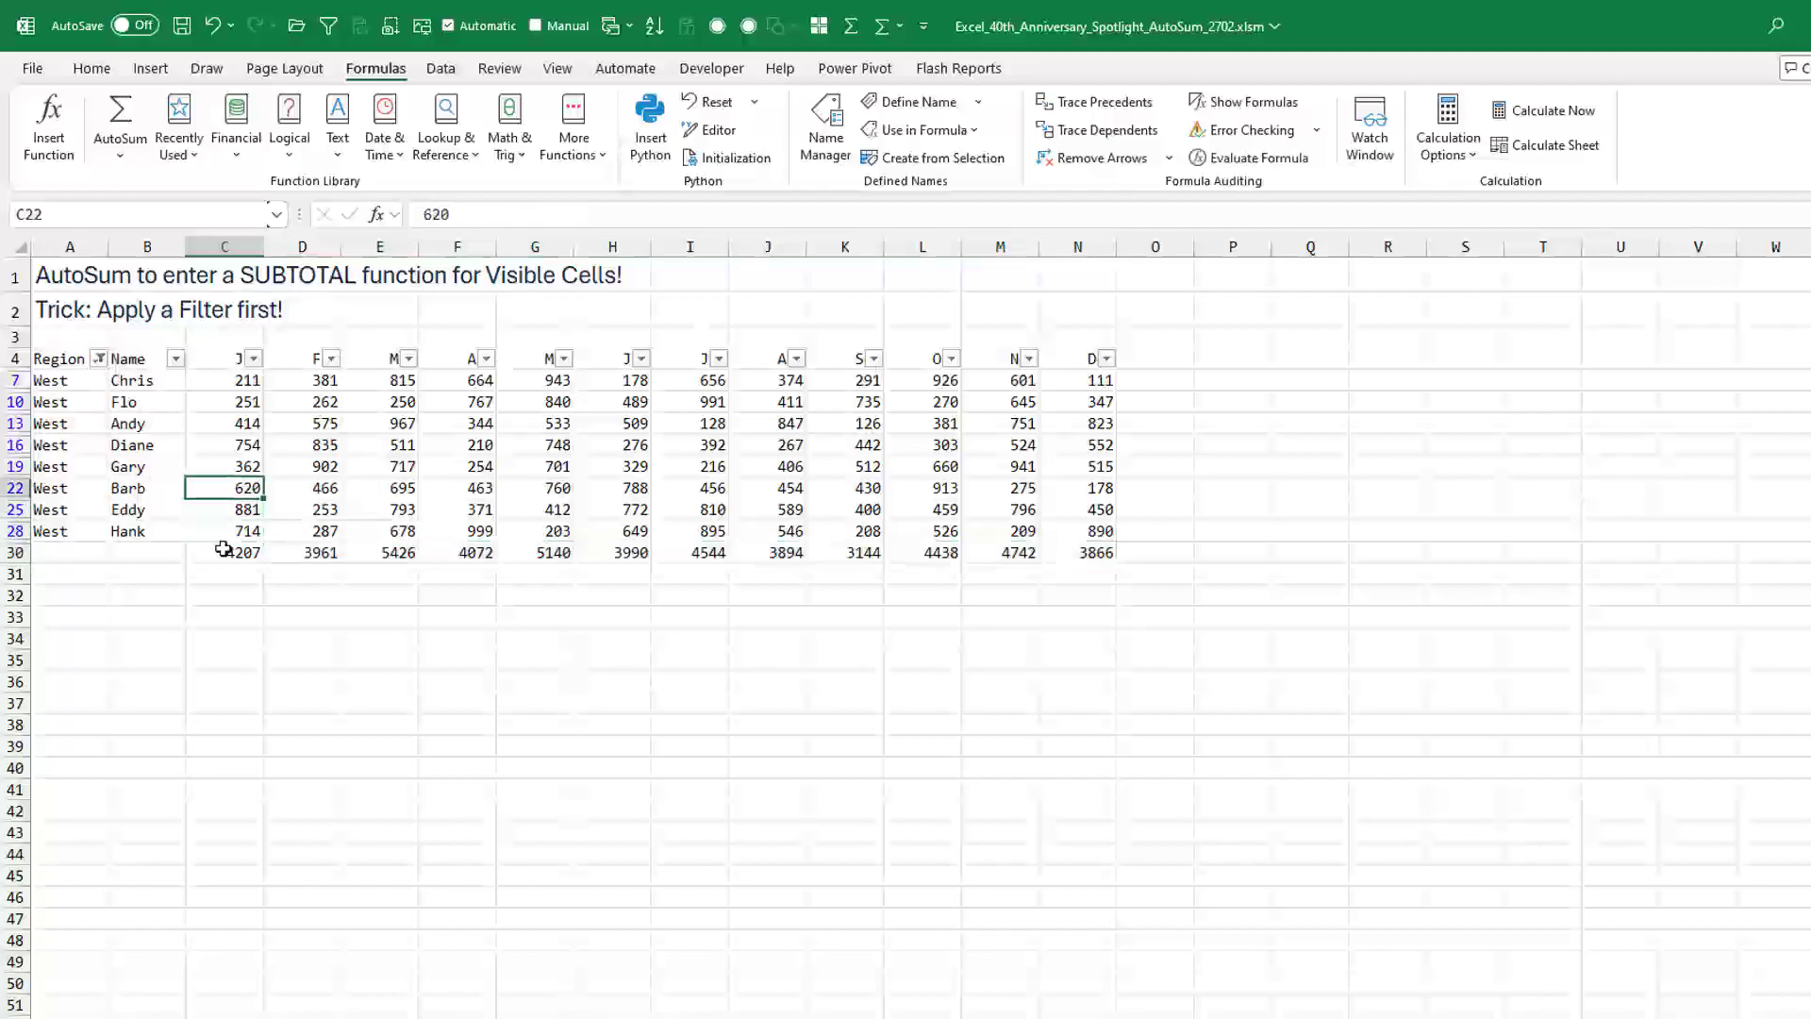
Filter the Region column to show only Central and East rows.
{"action": "left_click", "coordinate": [98, 358]}
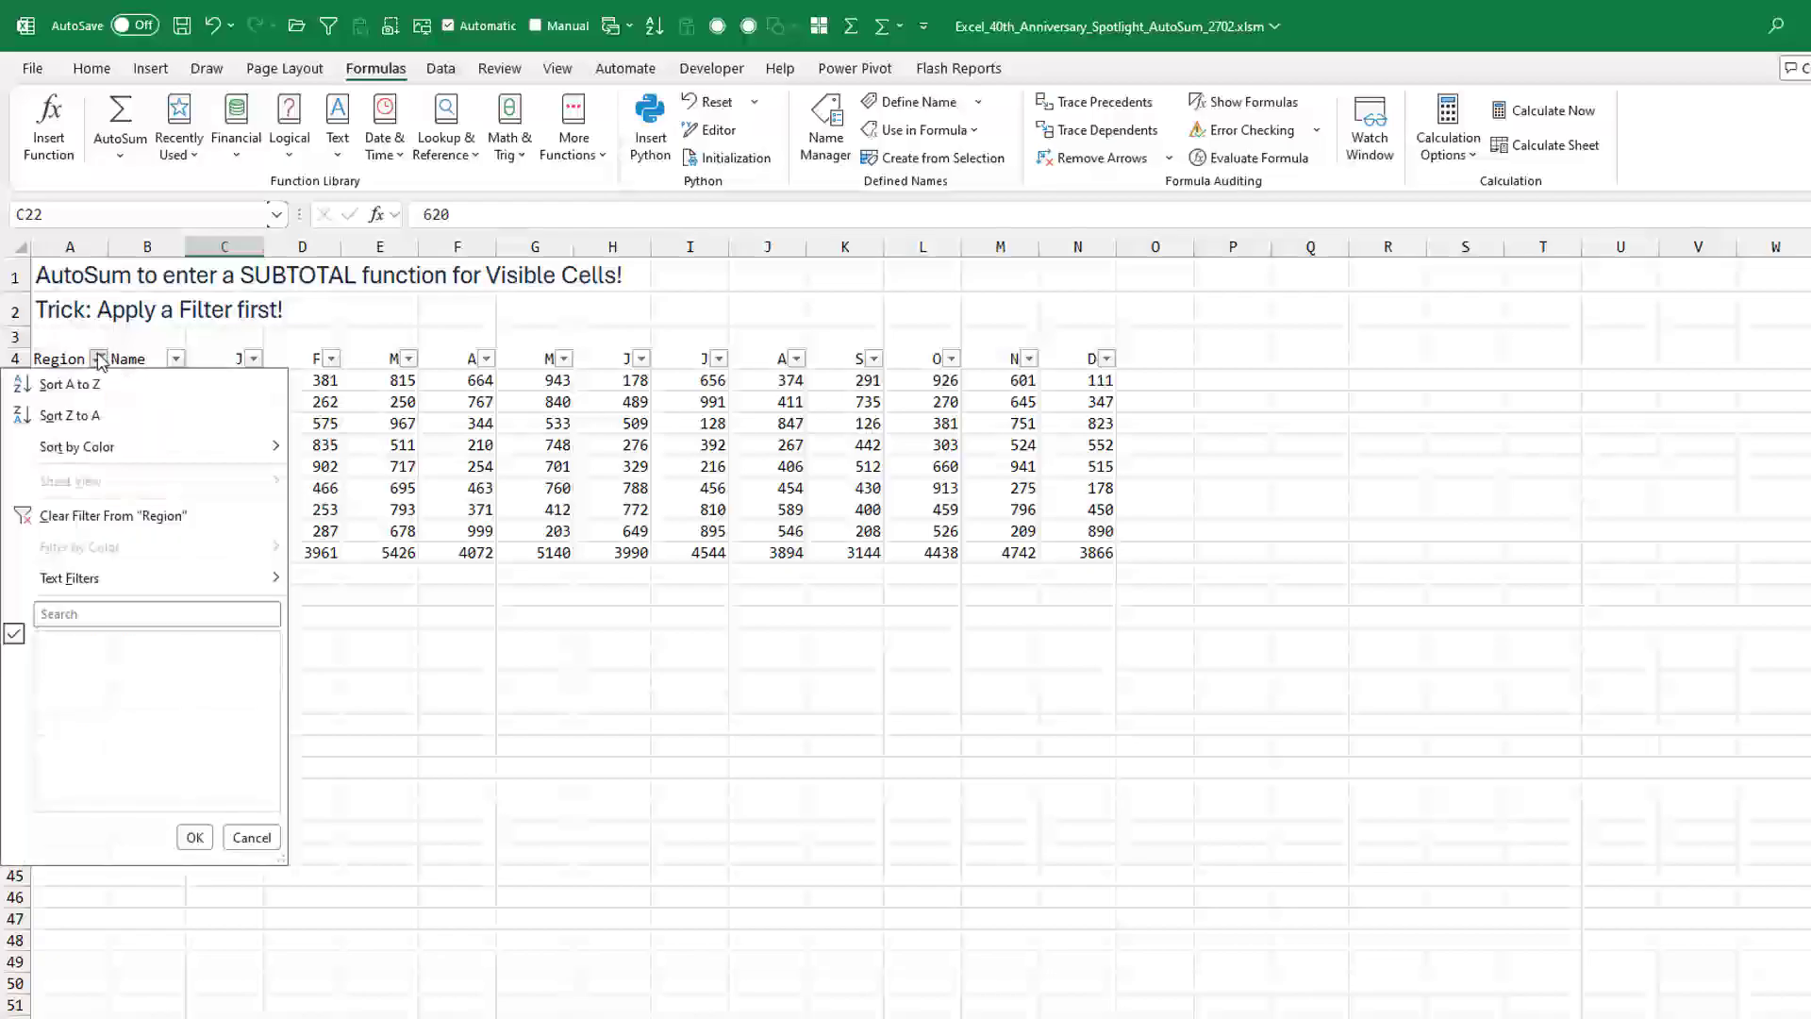
{"action": "left_click", "coordinate": [64, 661]}
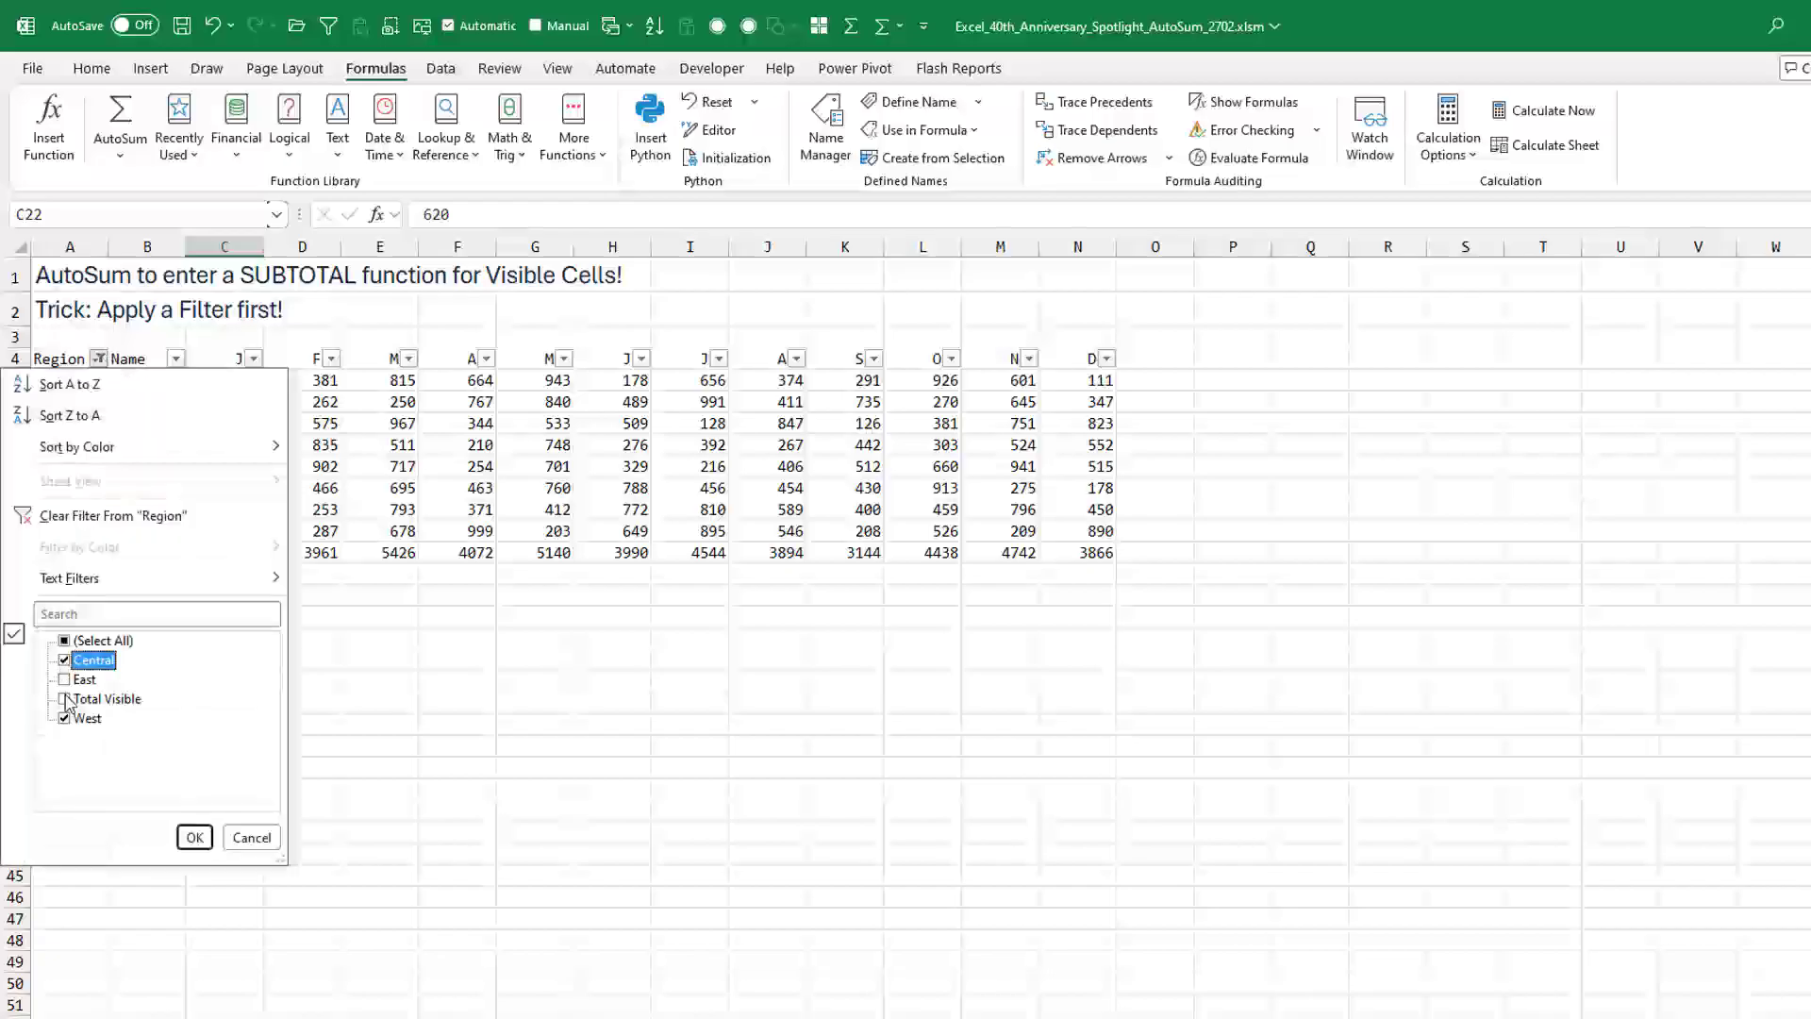
{"action": "left_click", "coordinate": [64, 719]}
{"action": "left_click", "coordinate": [64, 679]}
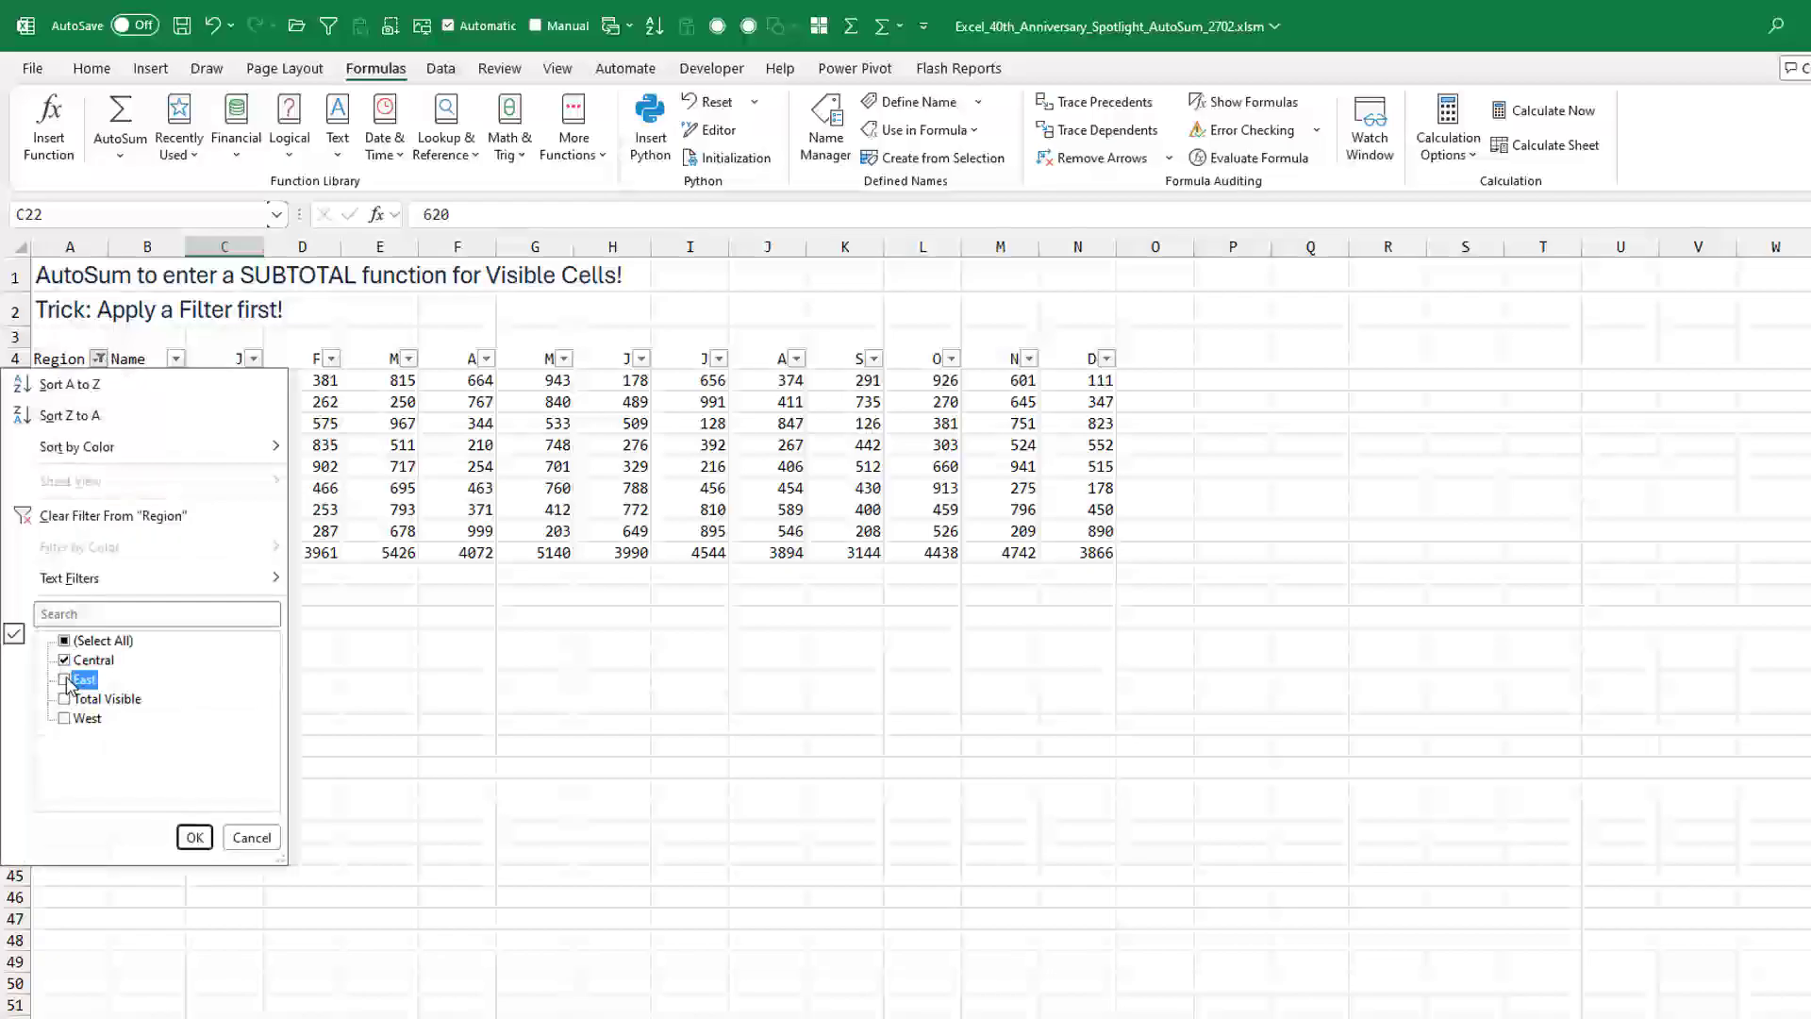
{"action": "left_click", "coordinate": [195, 839]}
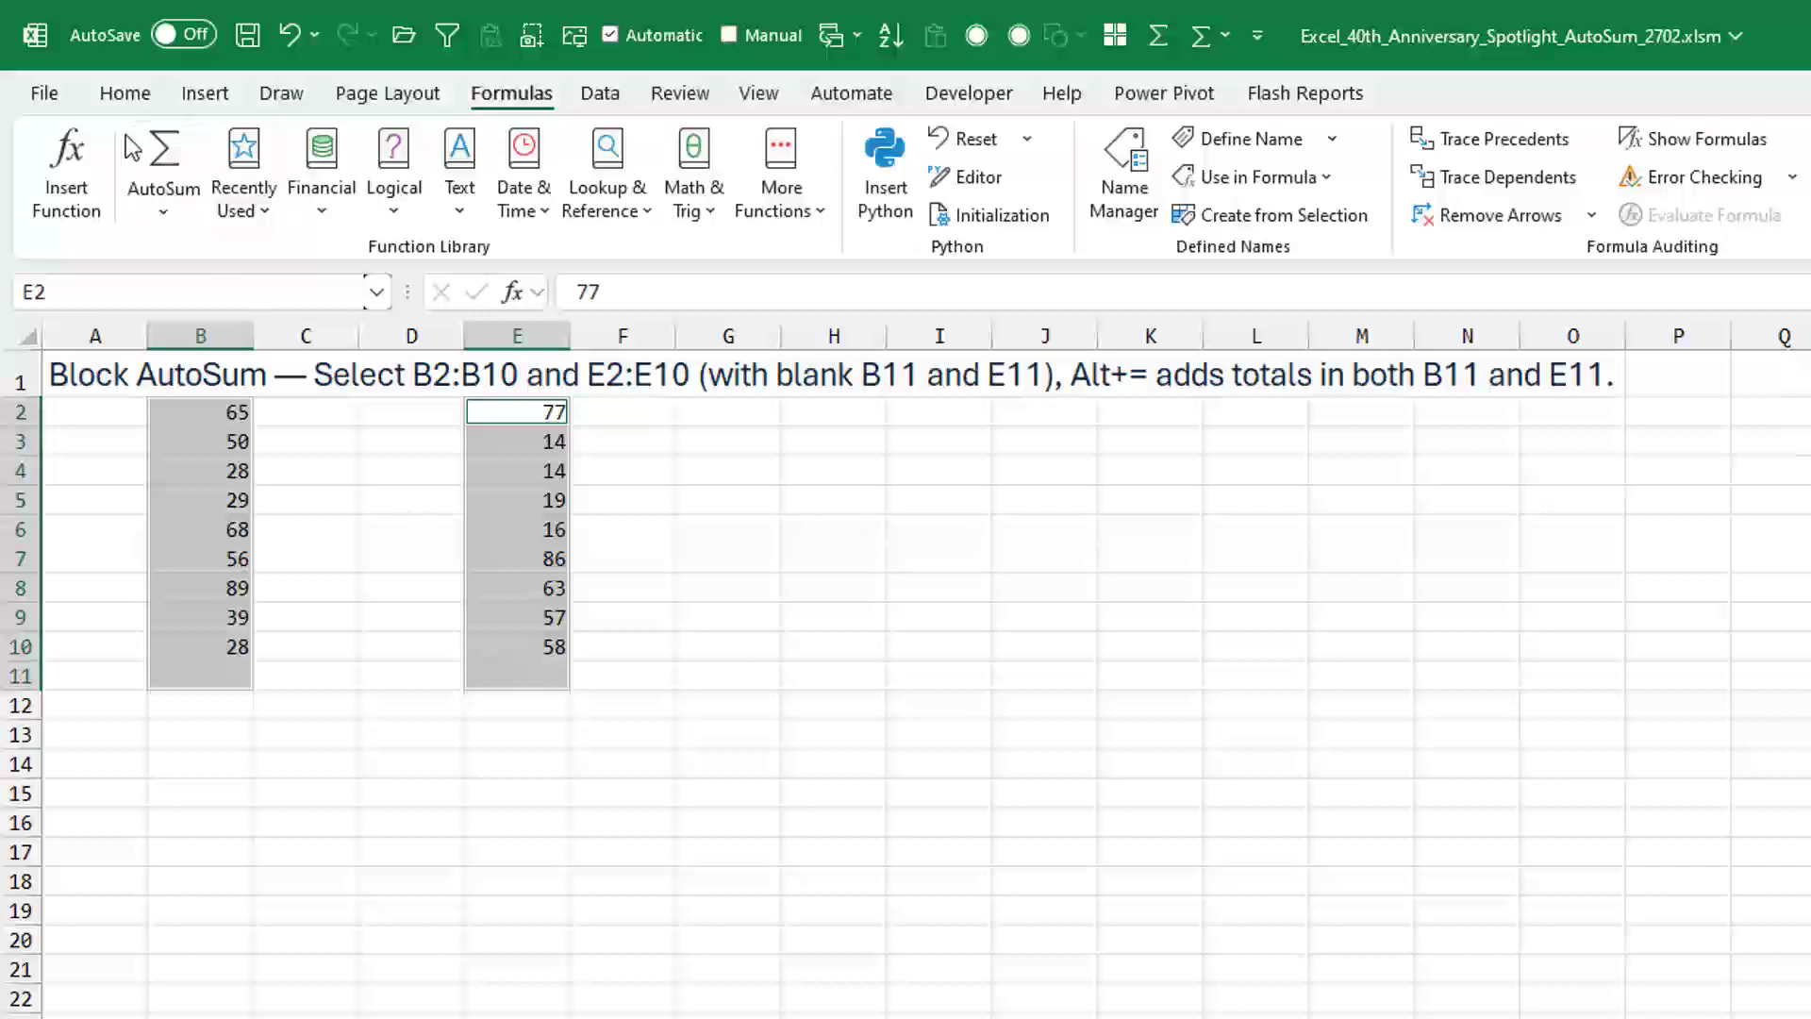
AutoSum the selected B2:B11 and E2:E11 blocks together, giving totals of 452 and 404.
{"action": "left_click", "coordinate": [162, 165]}
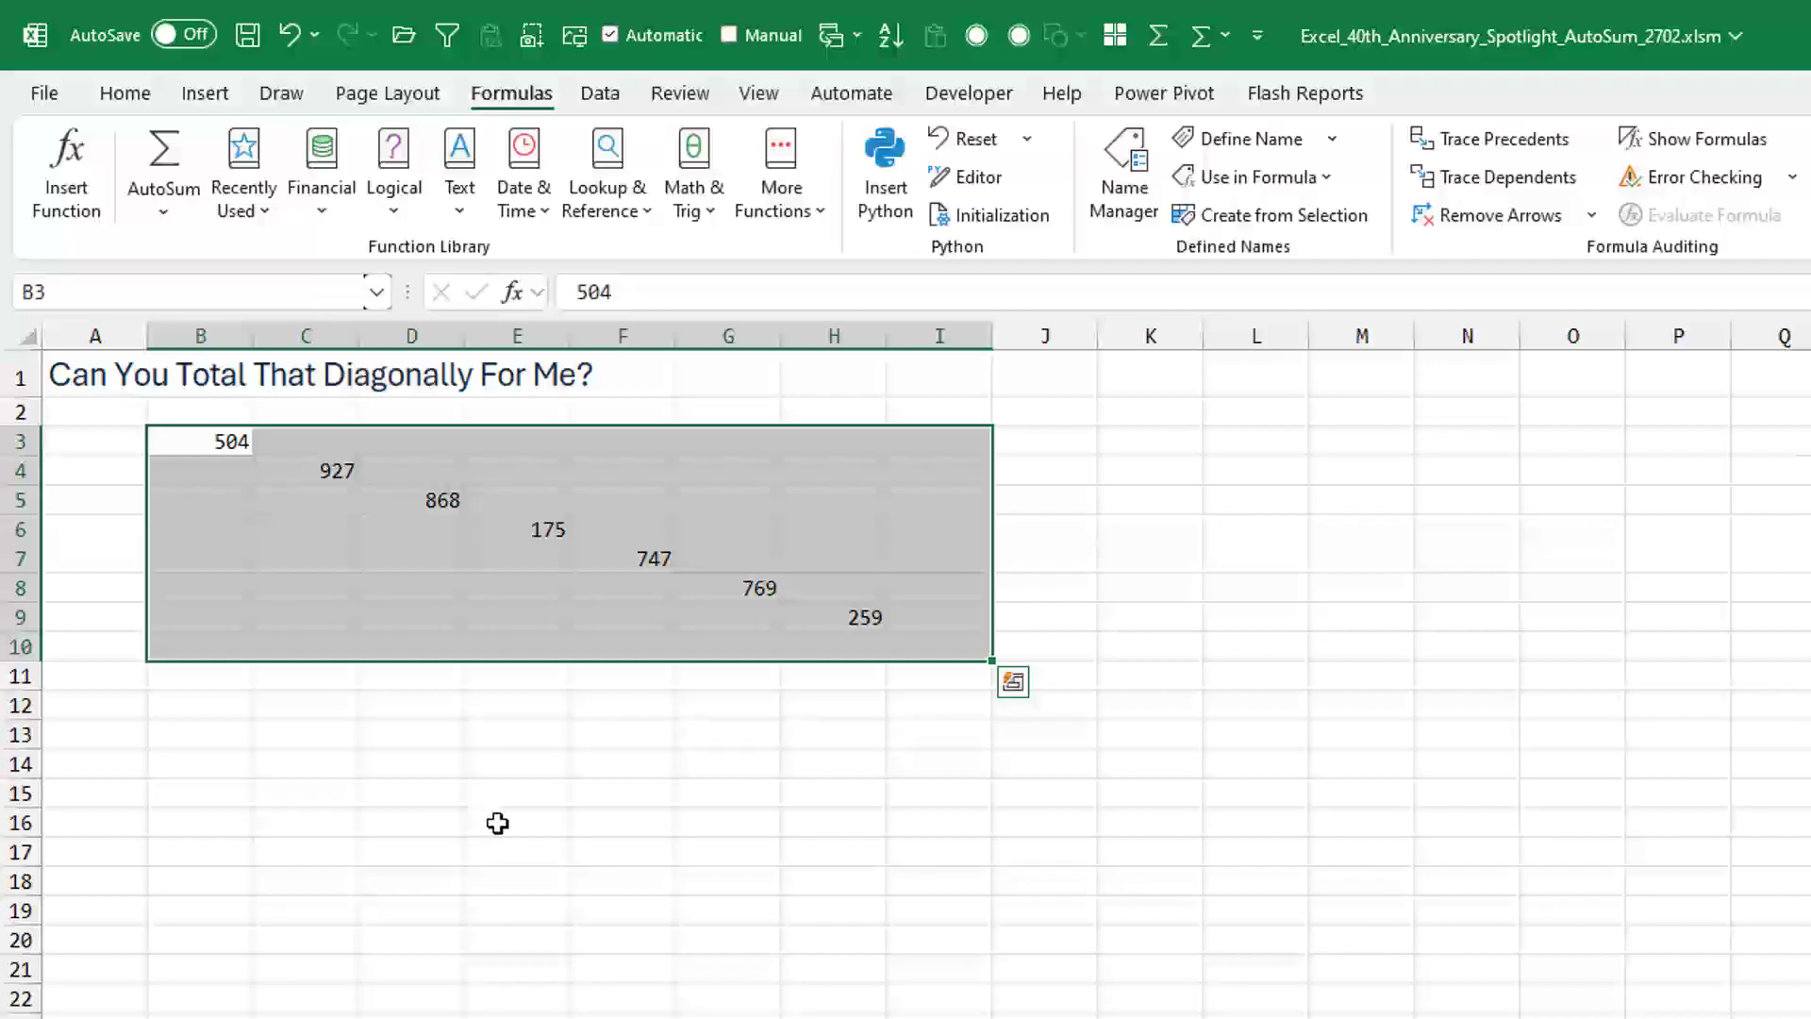
Select the diagonal numbers B3:H9 and confirm their sum is 4249.
{"action": "key", "text": "Escape"}
{"action": "left_click", "coordinate": [153, 154]}
{"action": "left_click_drag", "start_coordinate": [854, 619], "coordinate": [223, 440]}
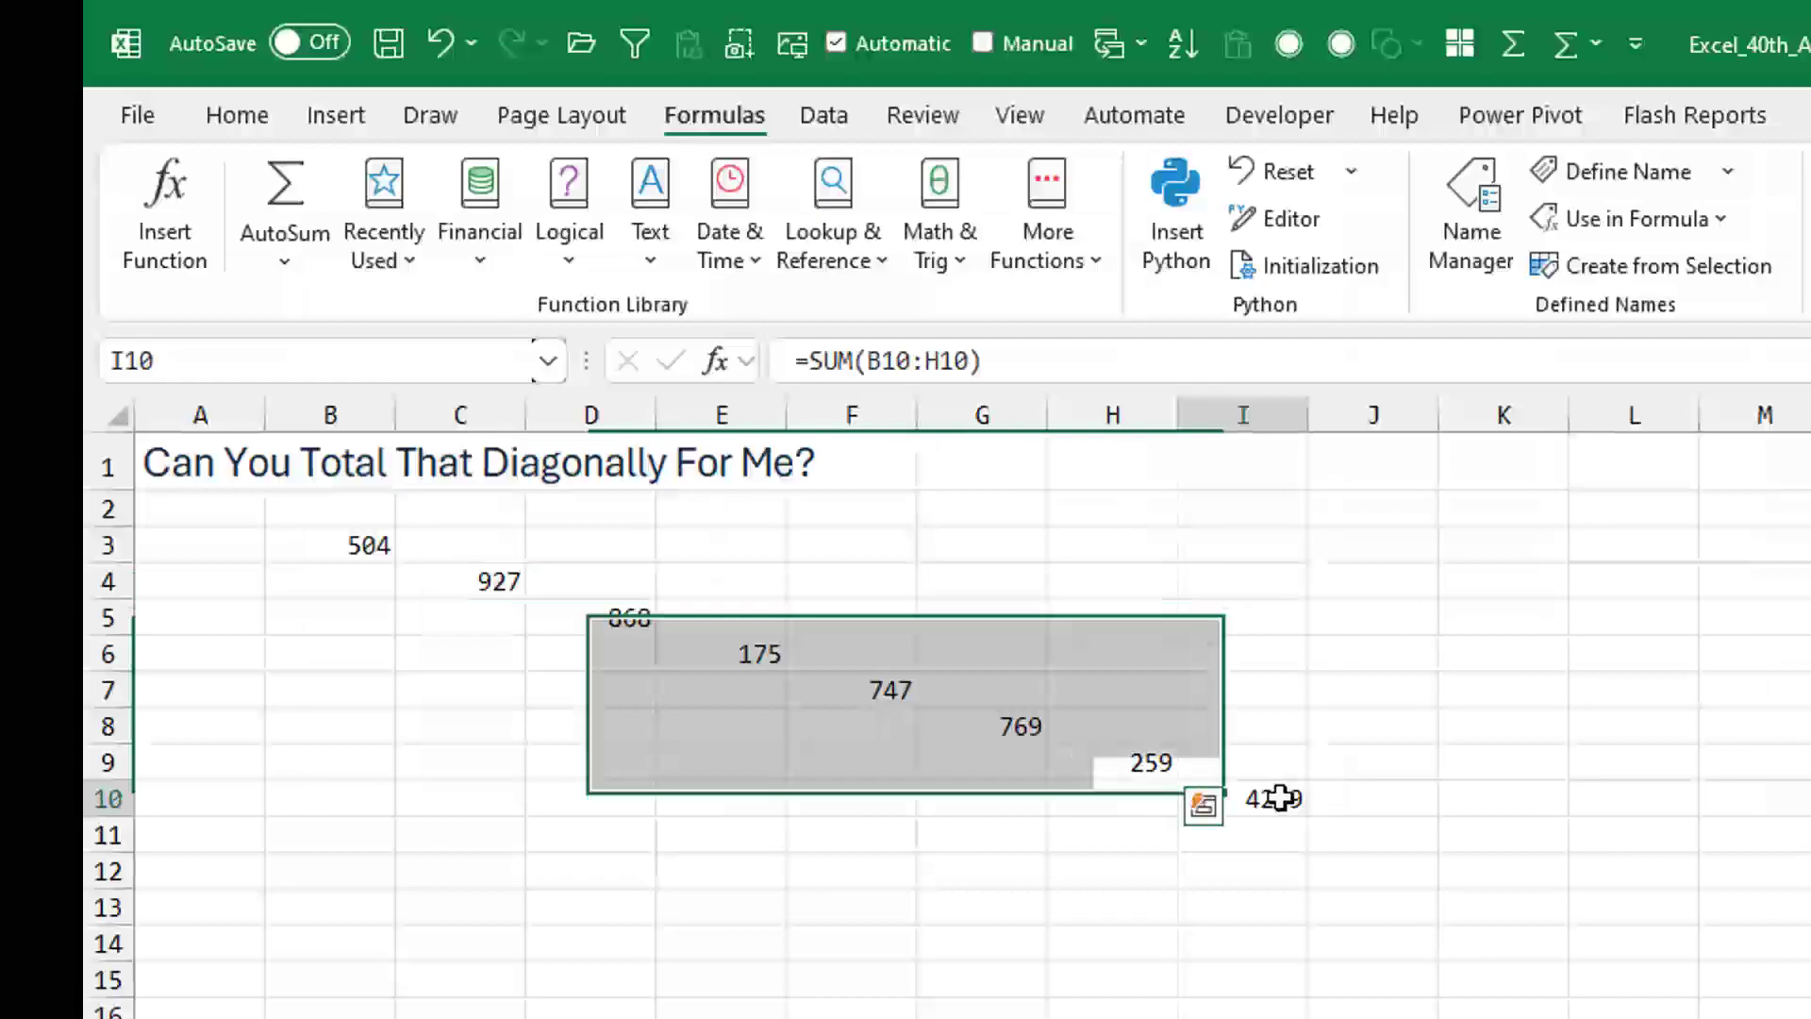
{"action": "left_click", "coordinate": [1283, 798]}
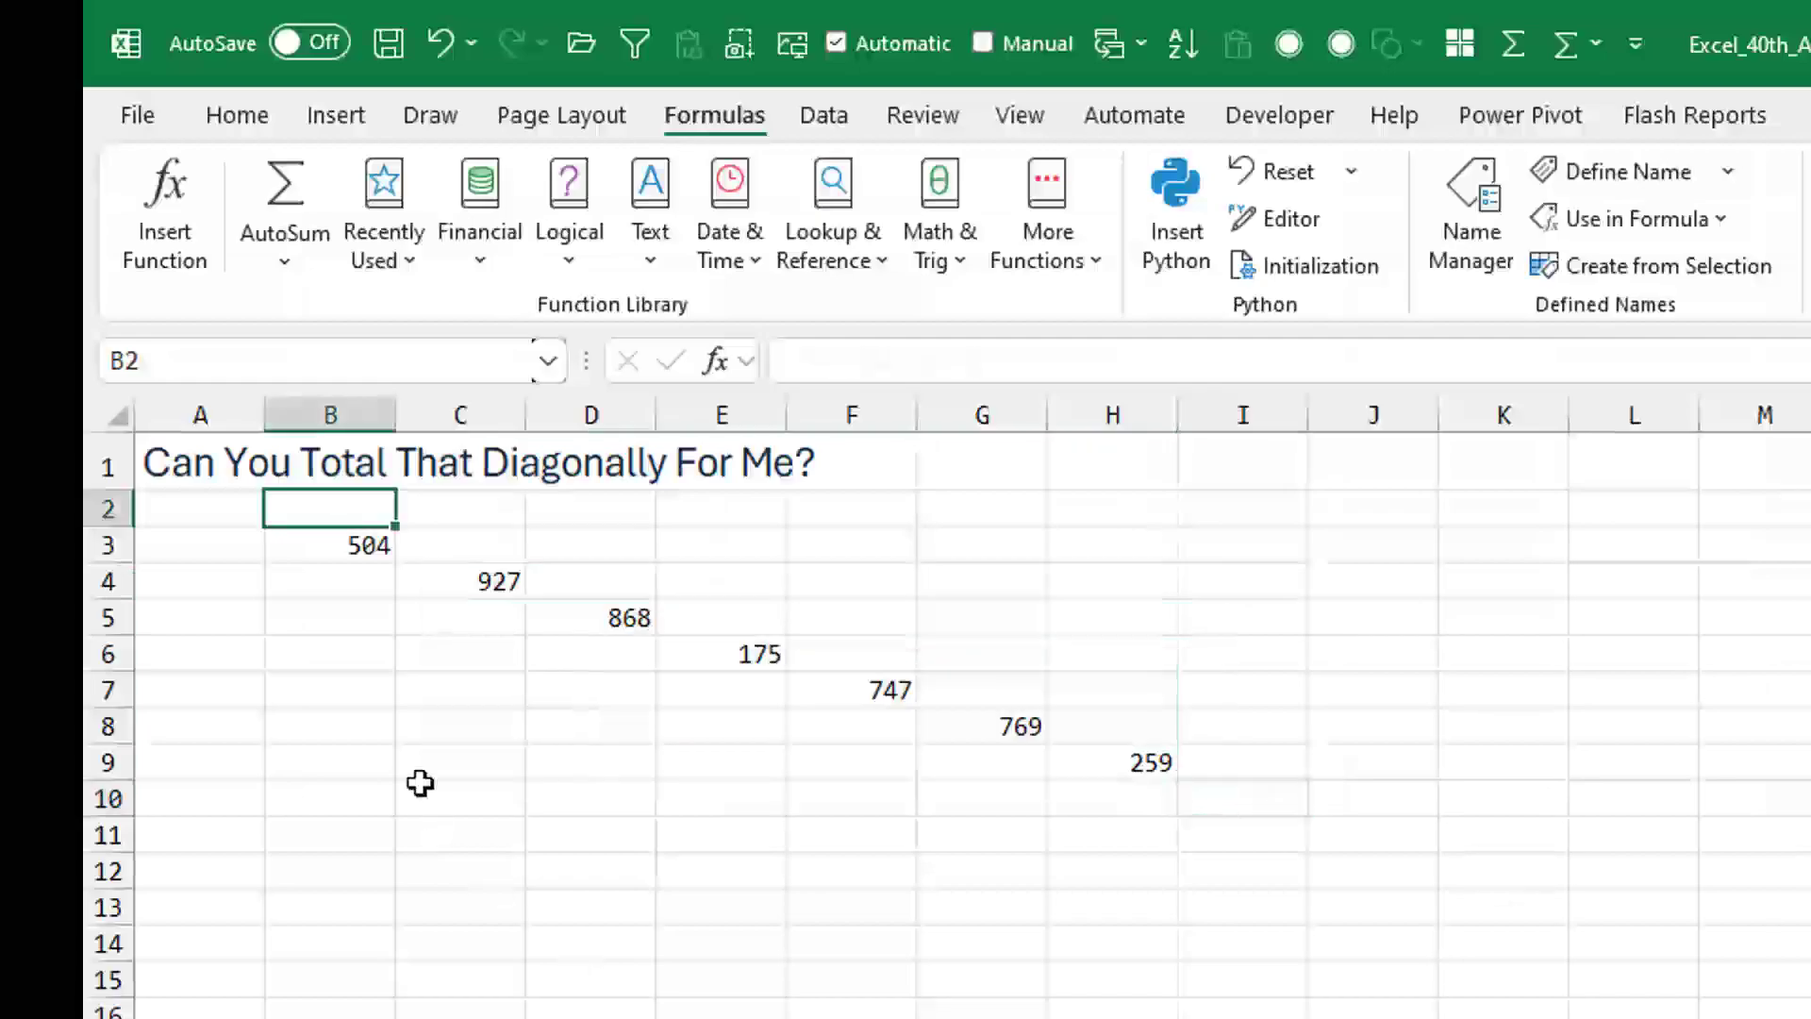
AutoSum B3:I10 with Alt+= for totals in column I, row 10 and a 4249 grand total.
{"action": "mouse_move", "coordinate": [339, 544]}
{"action": "left_mouse_down"}
{"action": "mouse_move", "coordinate": [882, 681]}
{"action": "mouse_move", "coordinate": [1119, 777]}
{"action": "left_mouse_up"}
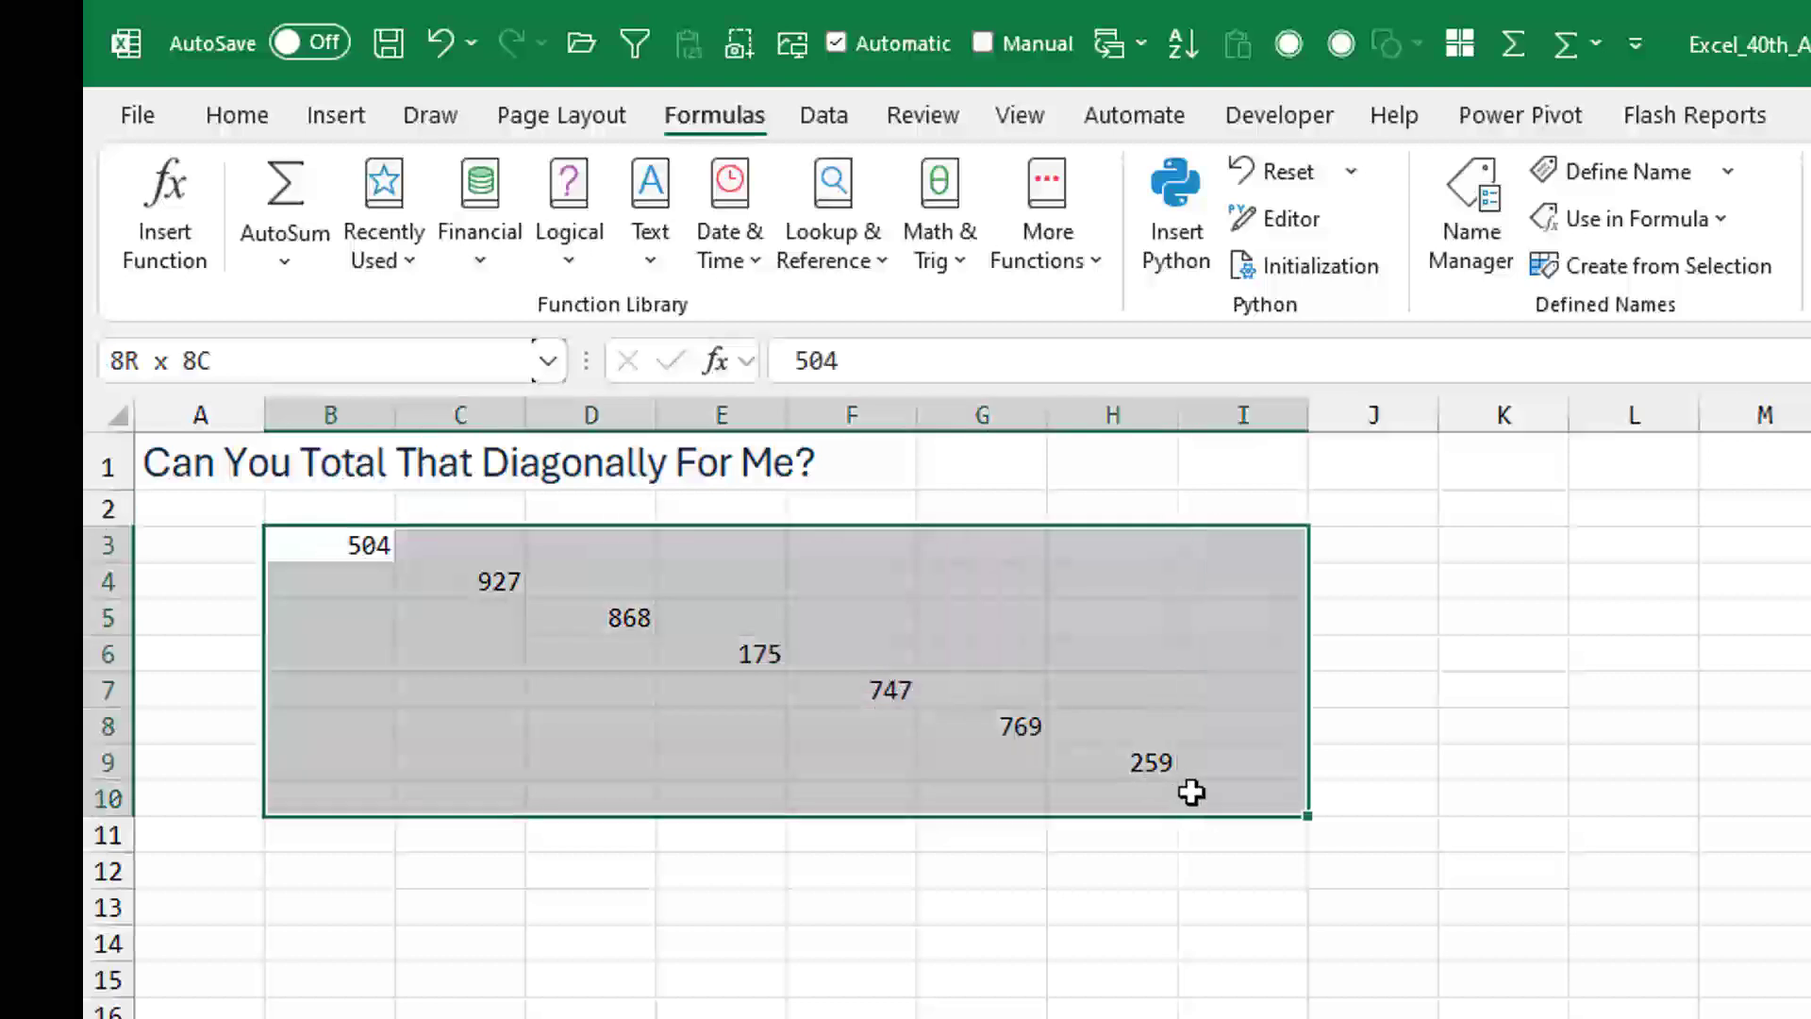
{"action": "left_click_drag", "start_coordinate": [1123, 777], "coordinate": [1192, 789]}
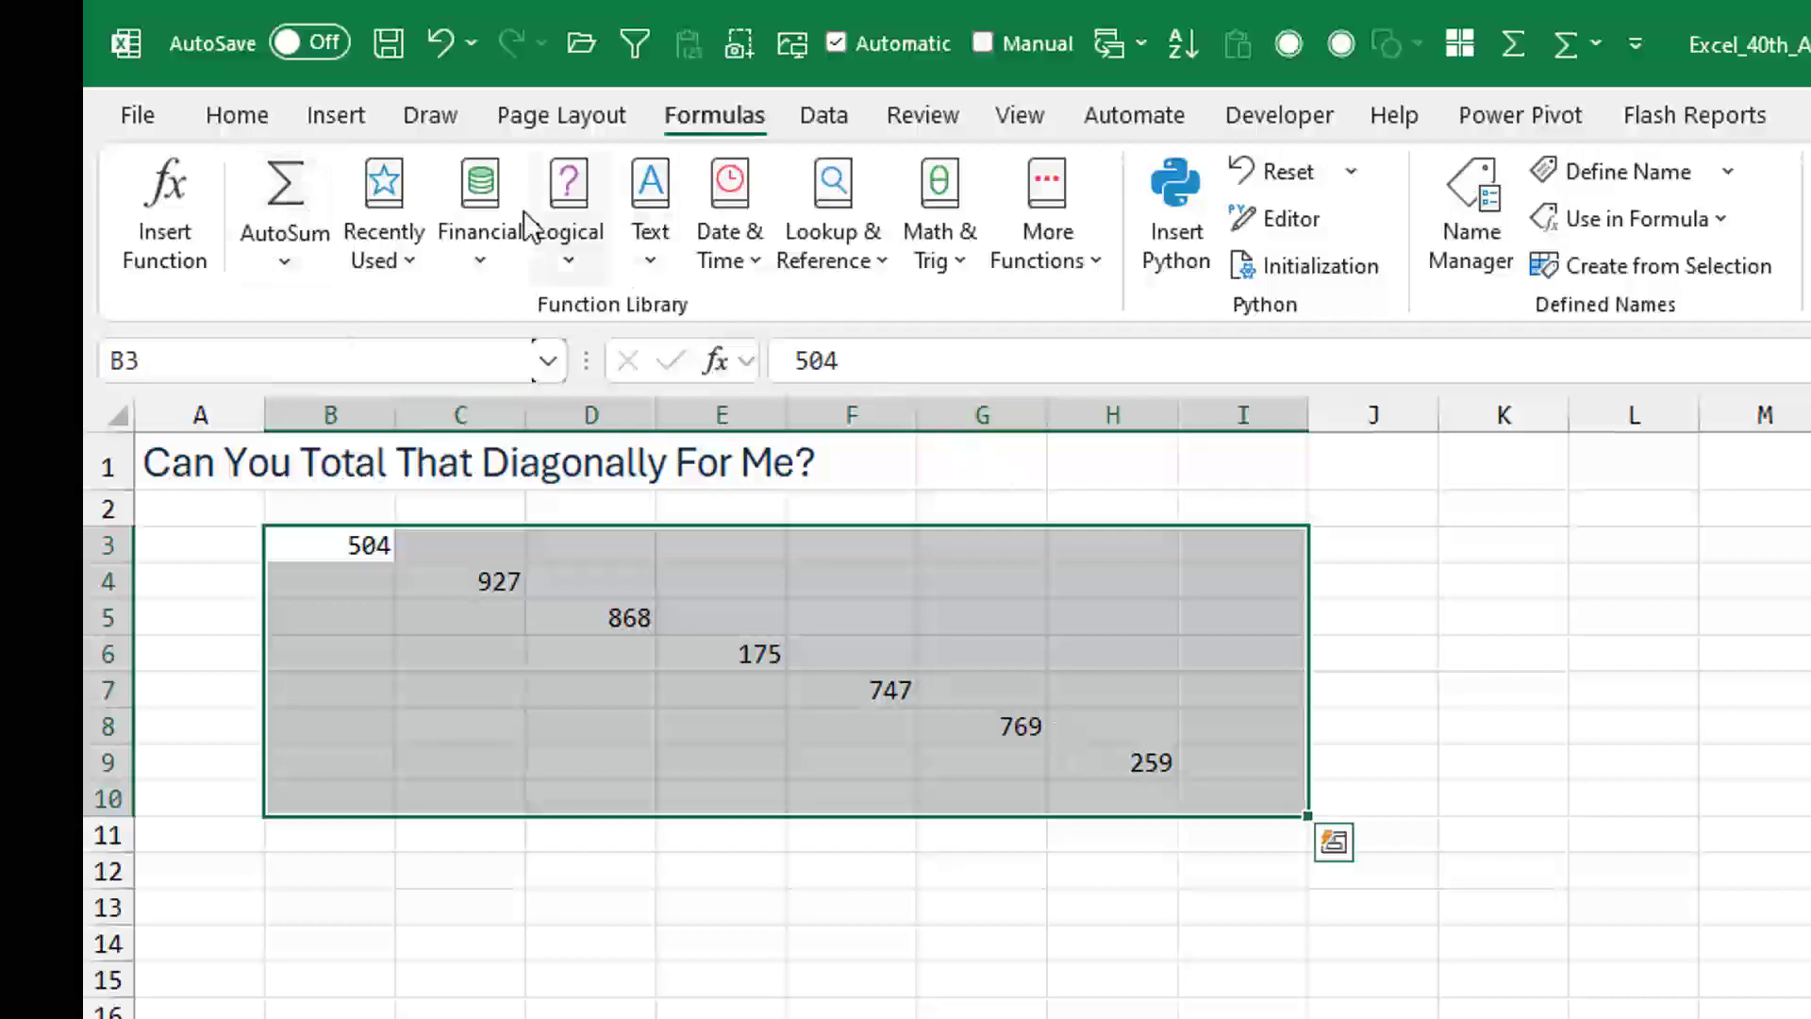
{"action": "left_click", "coordinate": [268, 130]}
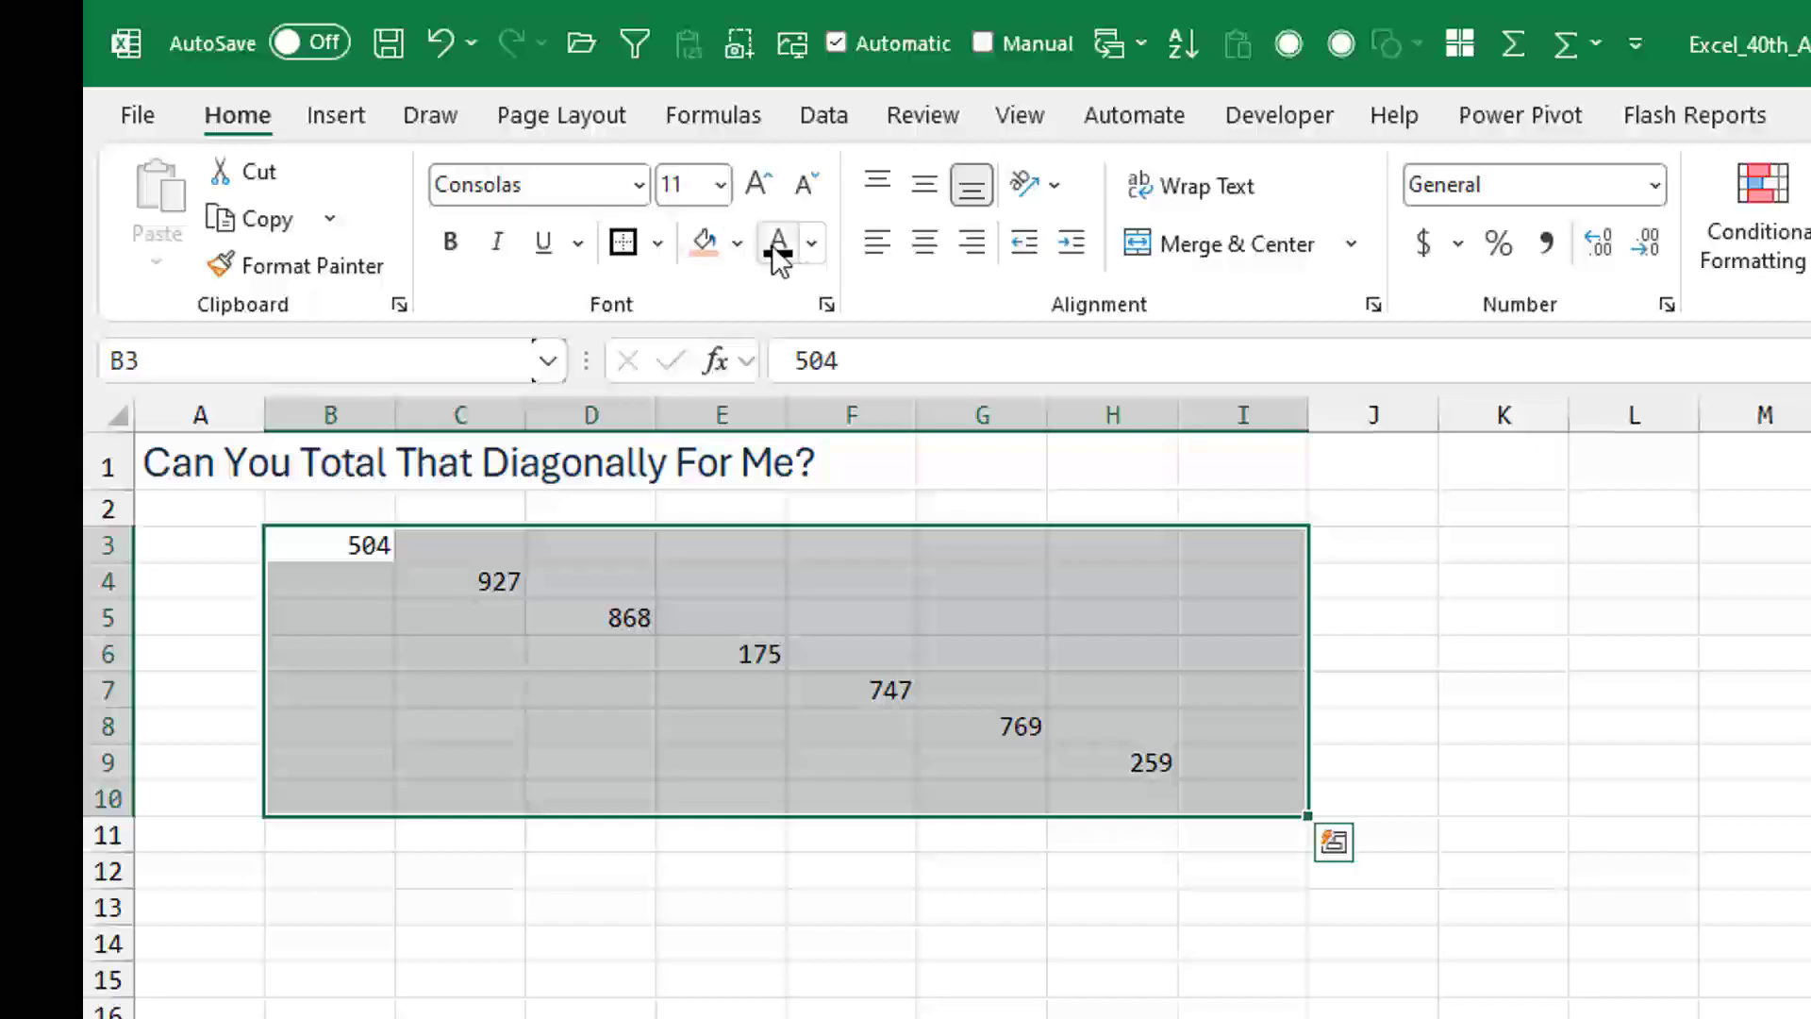
{"action": "key", "text": "alt+equal"}
{"action": "left_click_drag", "start_coordinate": [1269, 543], "coordinate": [1271, 766]}
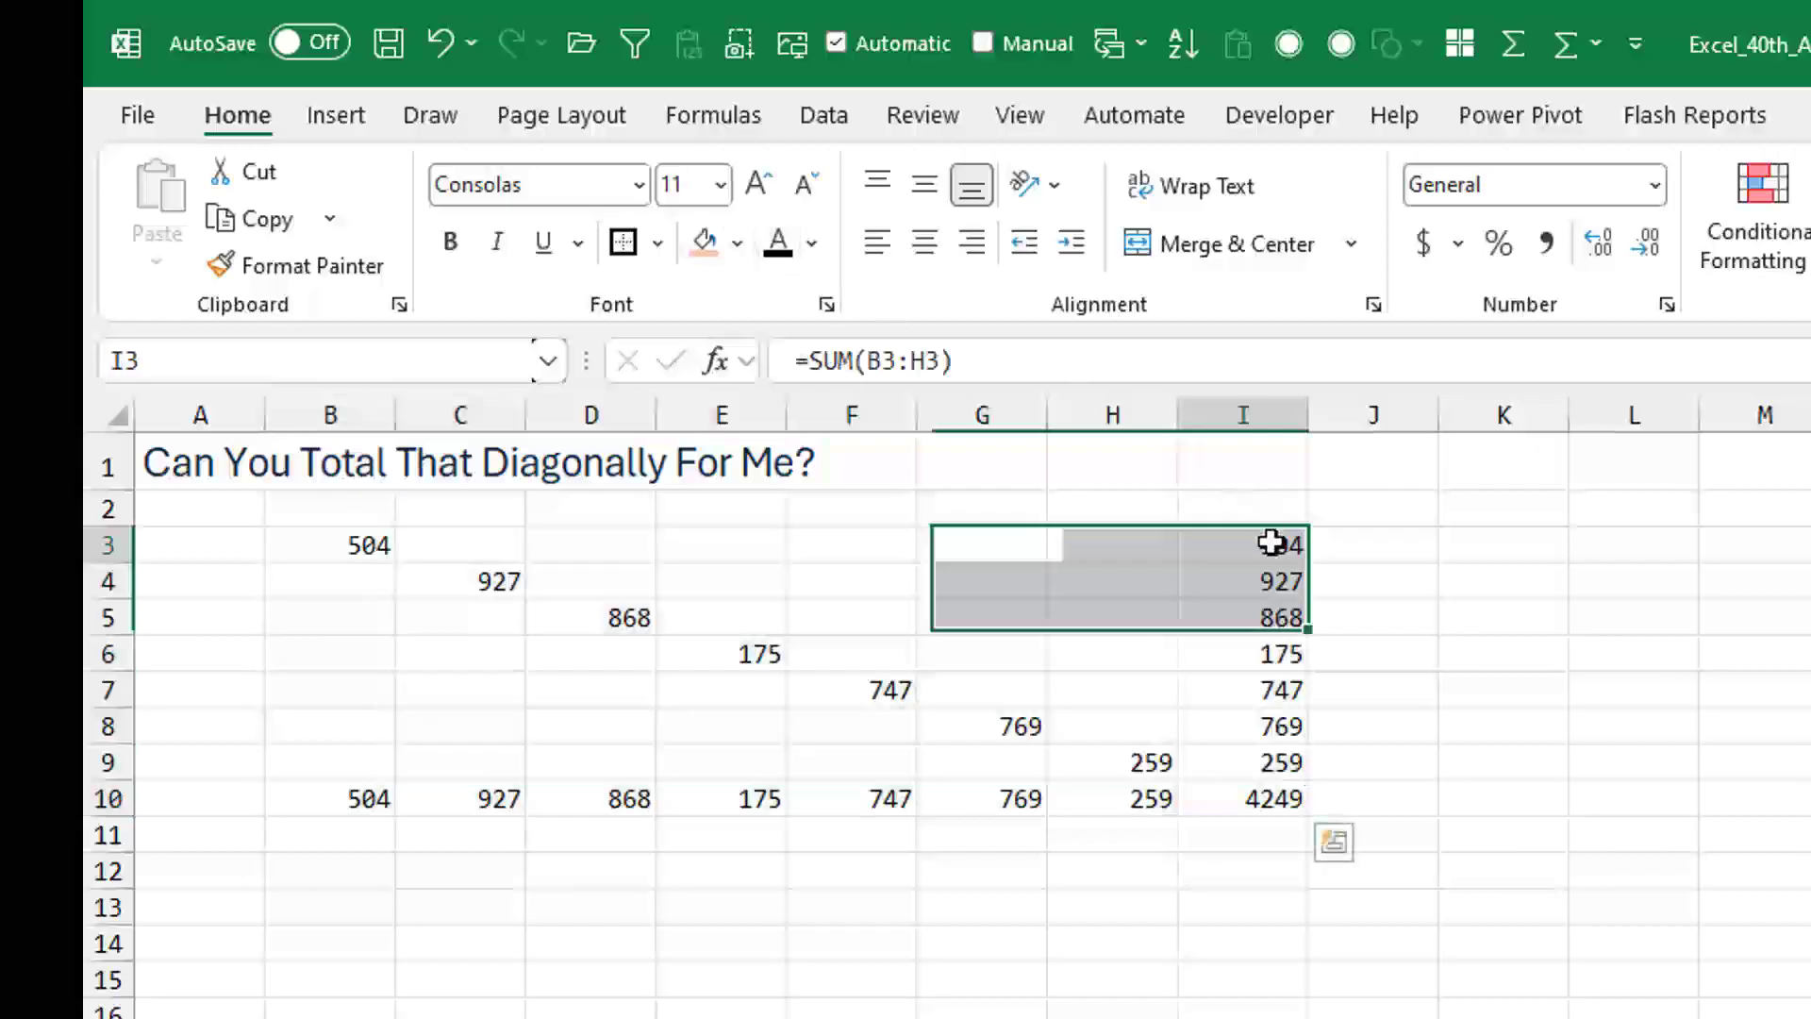
{"action": "left_click", "coordinate": [1267, 798]}
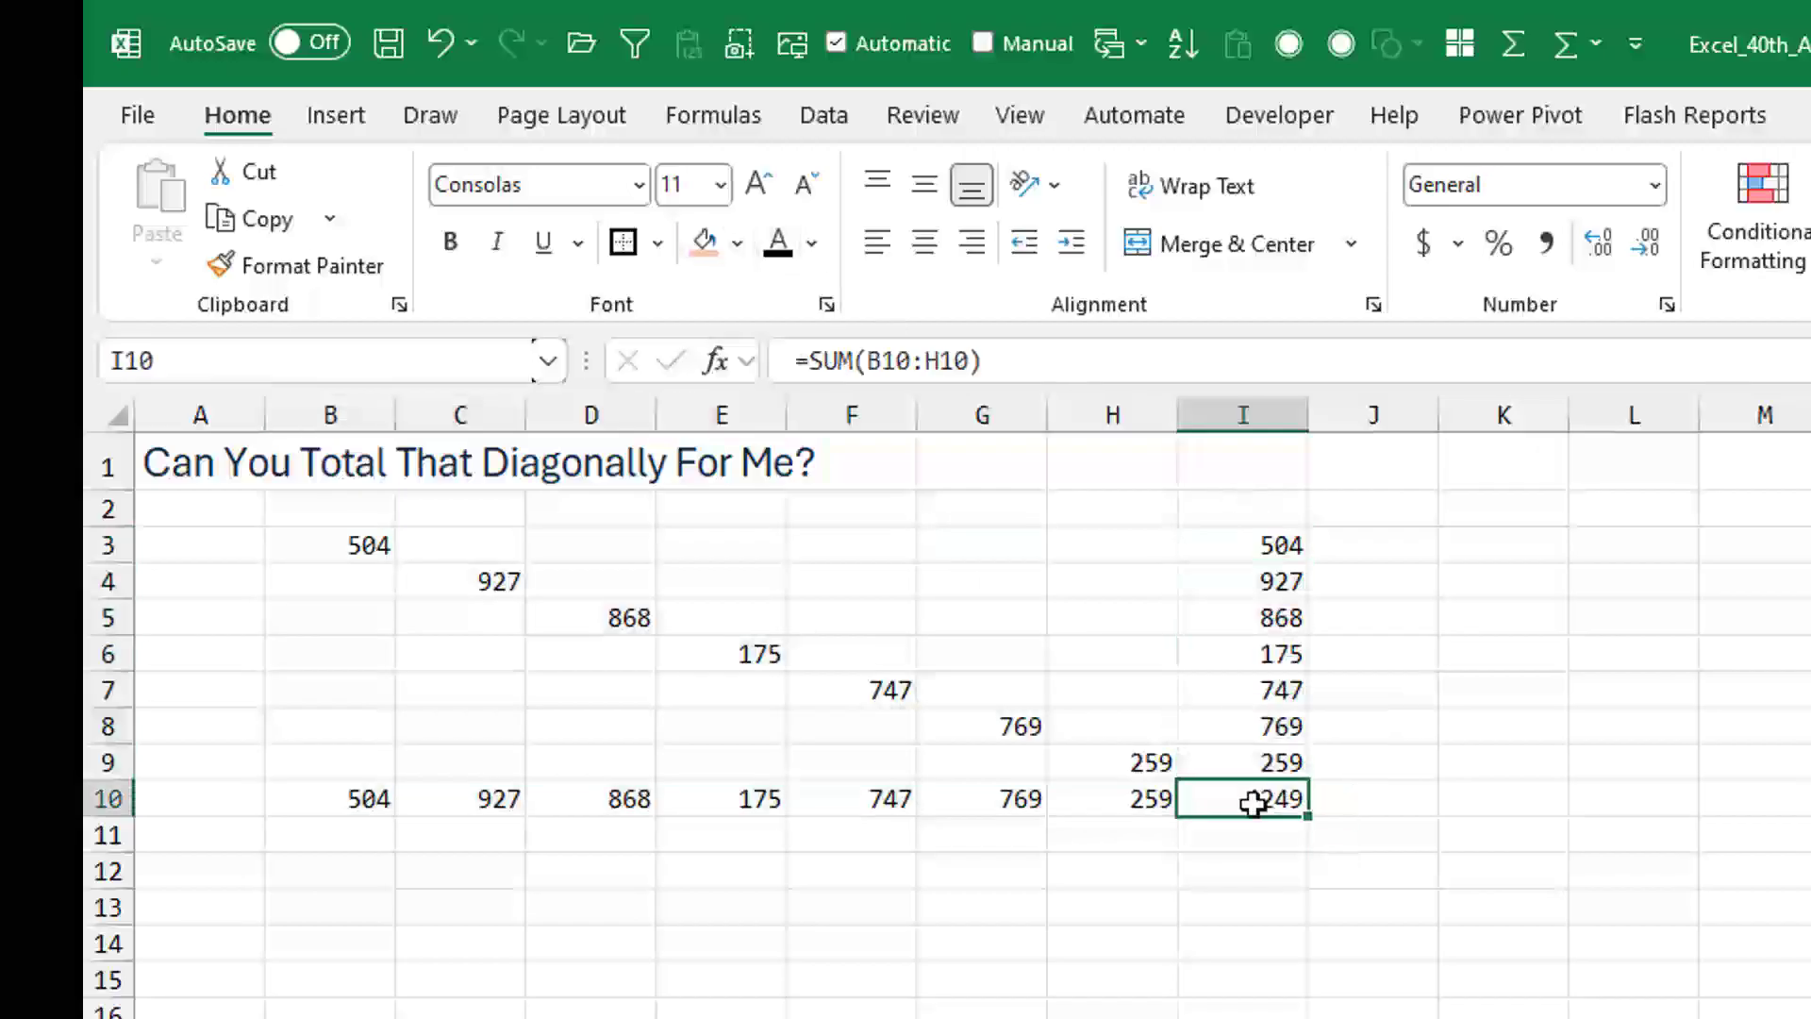
{"action": "left_click_drag", "start_coordinate": [1141, 799], "coordinate": [389, 800]}
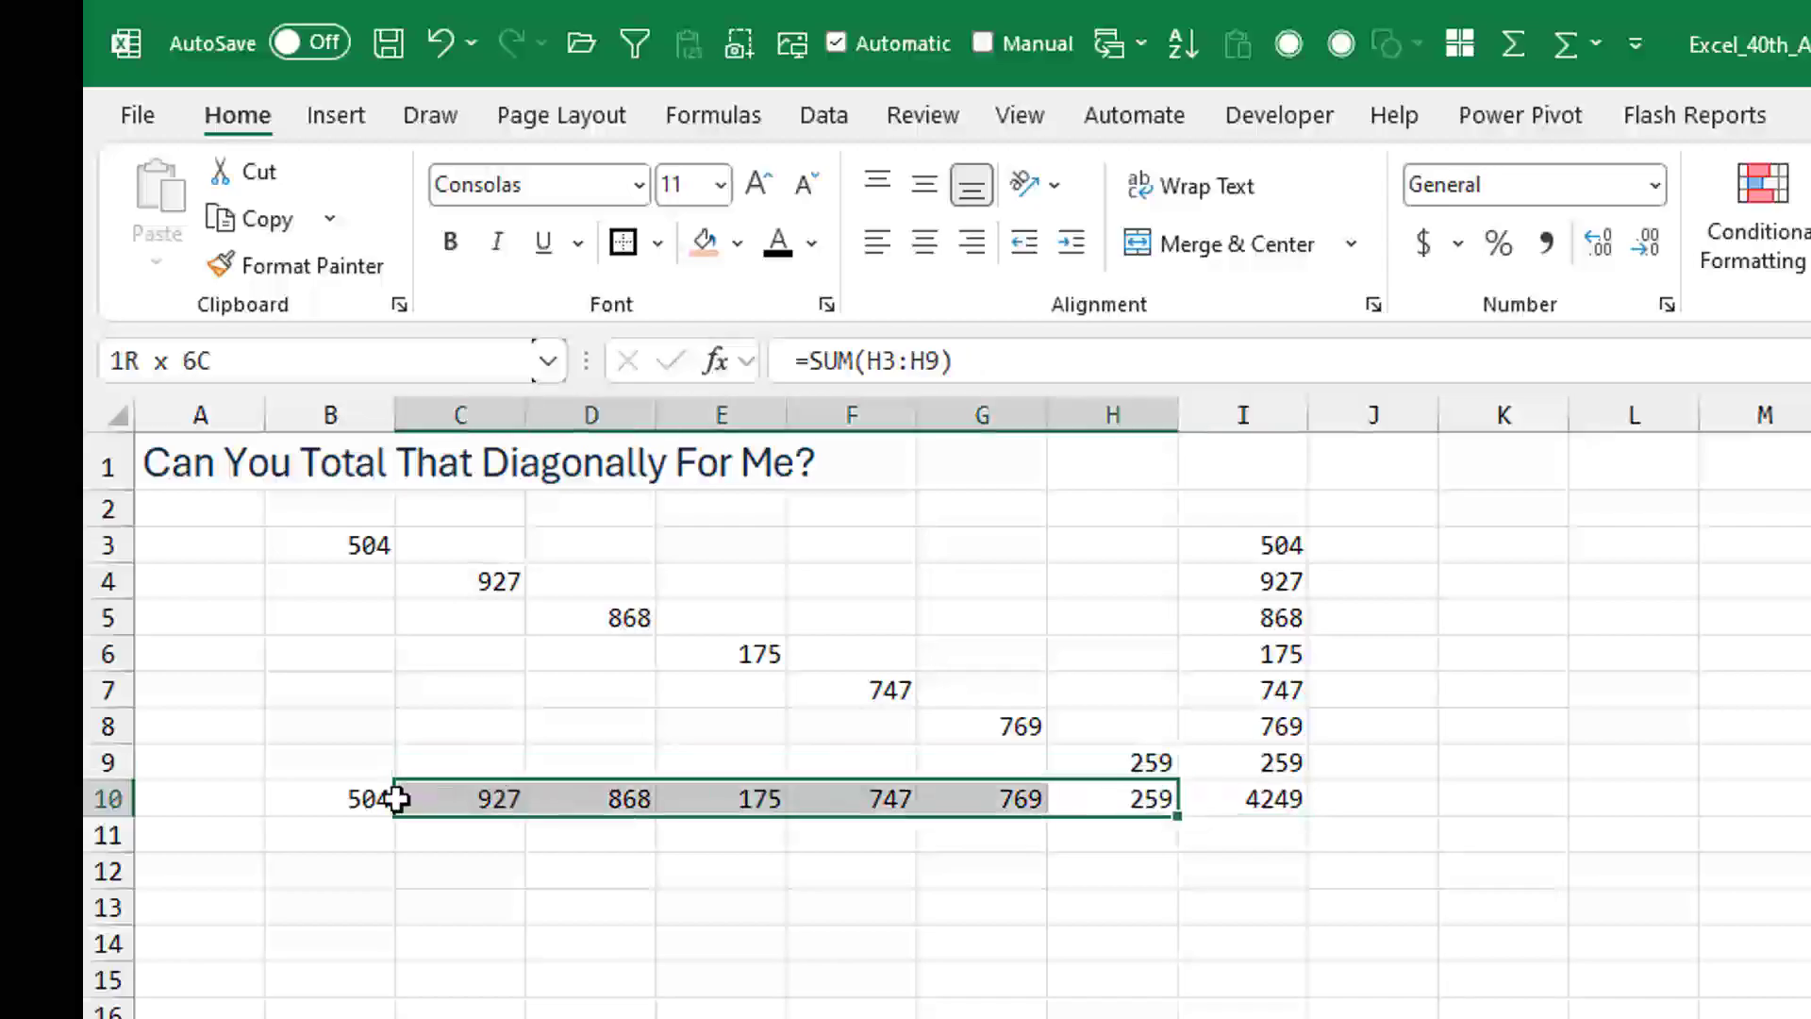